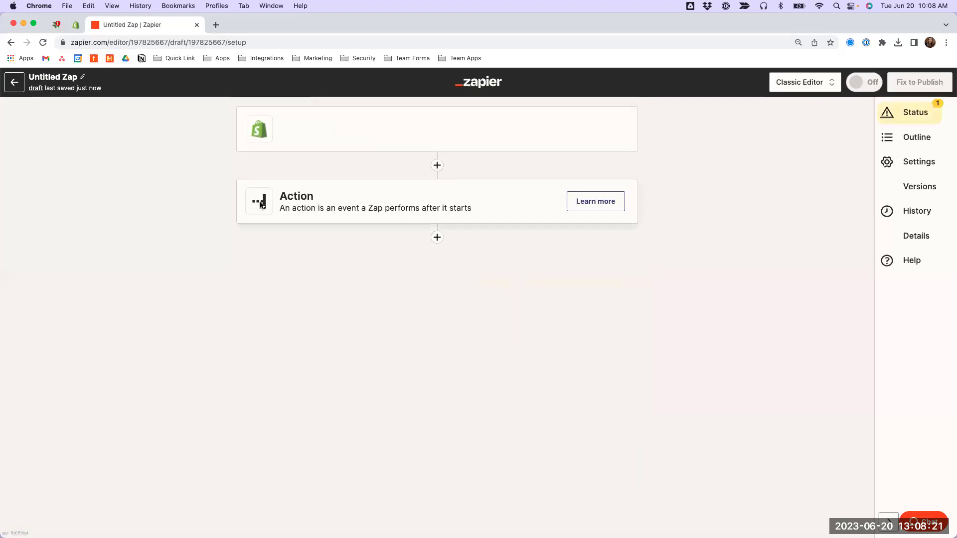
# Set the Shopify trigger event to New Paid Order and continue with the connected Shopify account
pyautogui.click(272, 246)
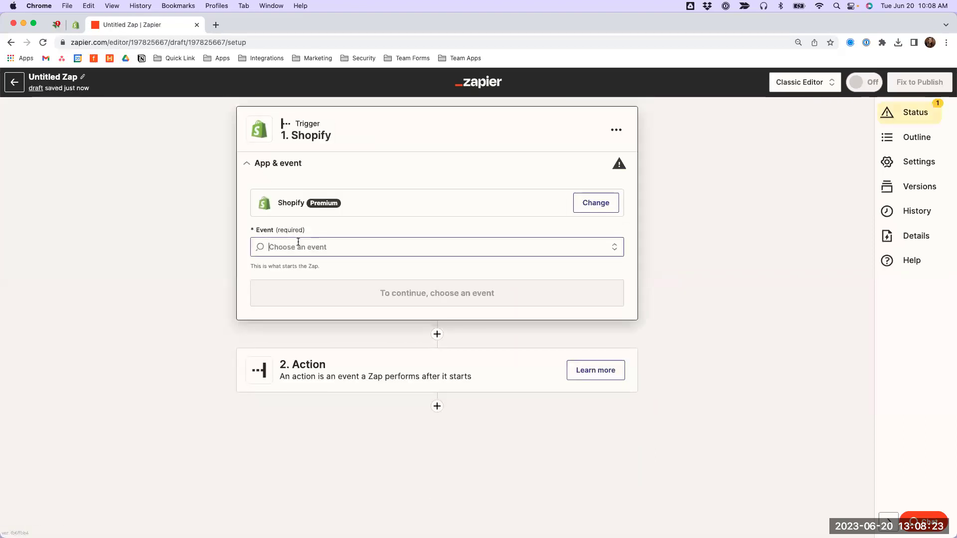
pyautogui.scroll(-2, 303, 348)
pyautogui.scroll(-1, 303, 348)
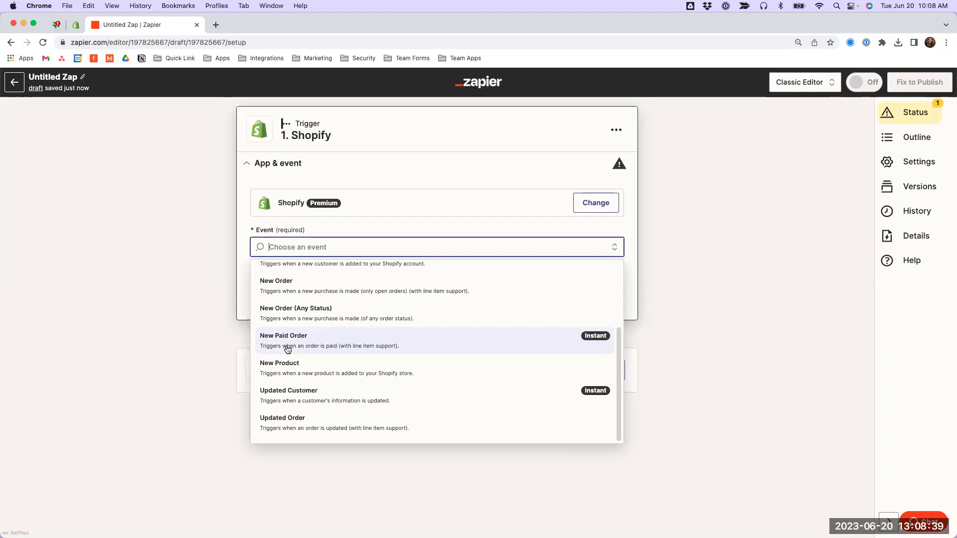
pyautogui.click(288, 350)
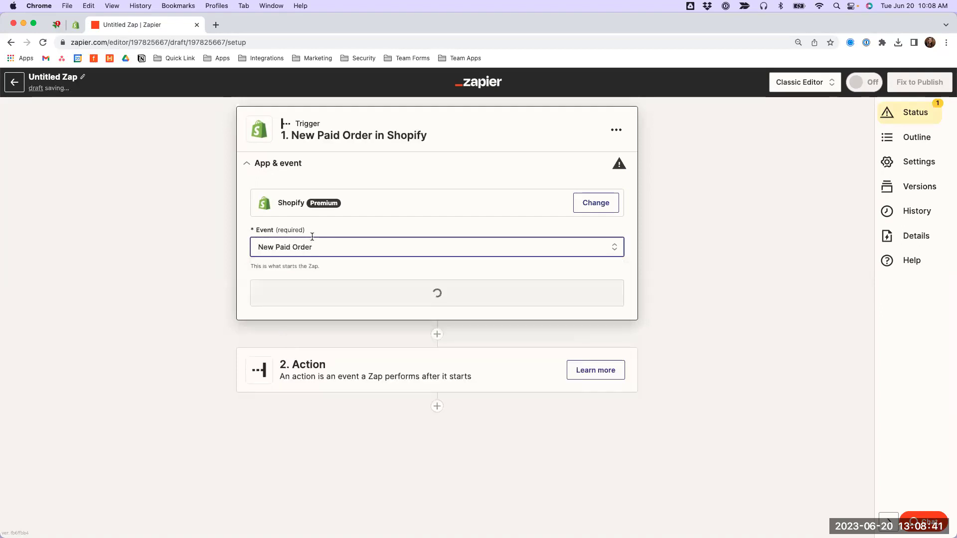
pyautogui.click(315, 296)
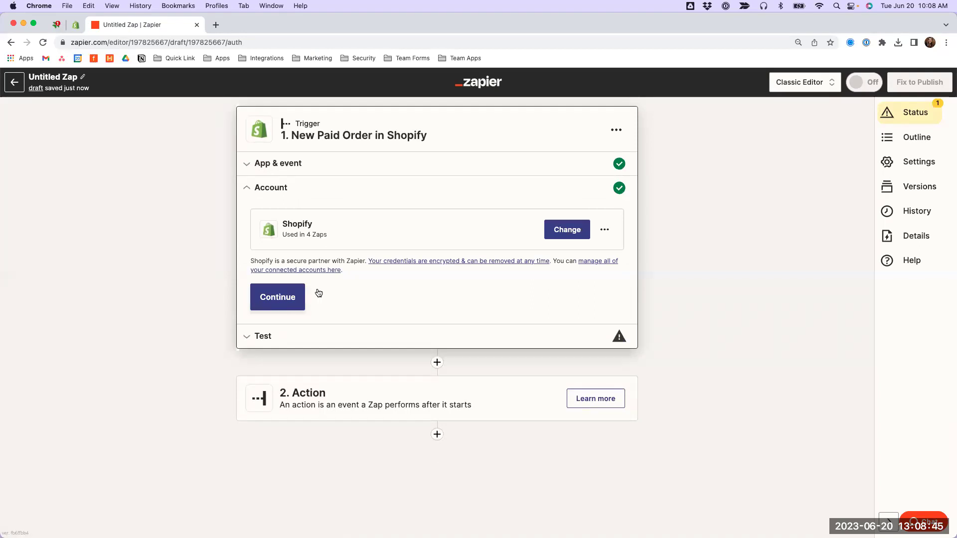
pyautogui.click(275, 301)
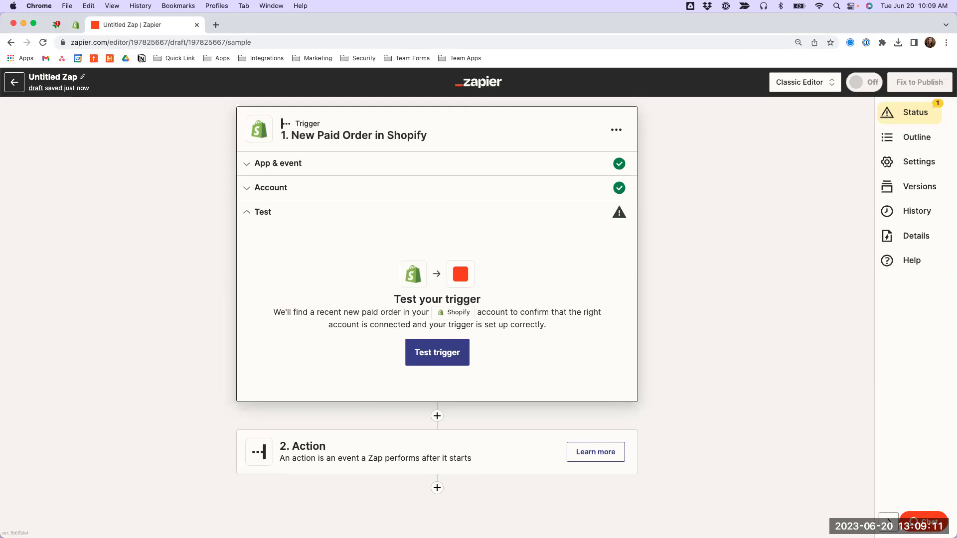
# Test the Shopify trigger and select New Paid Order A as the sample record
pyautogui.click(427, 354)
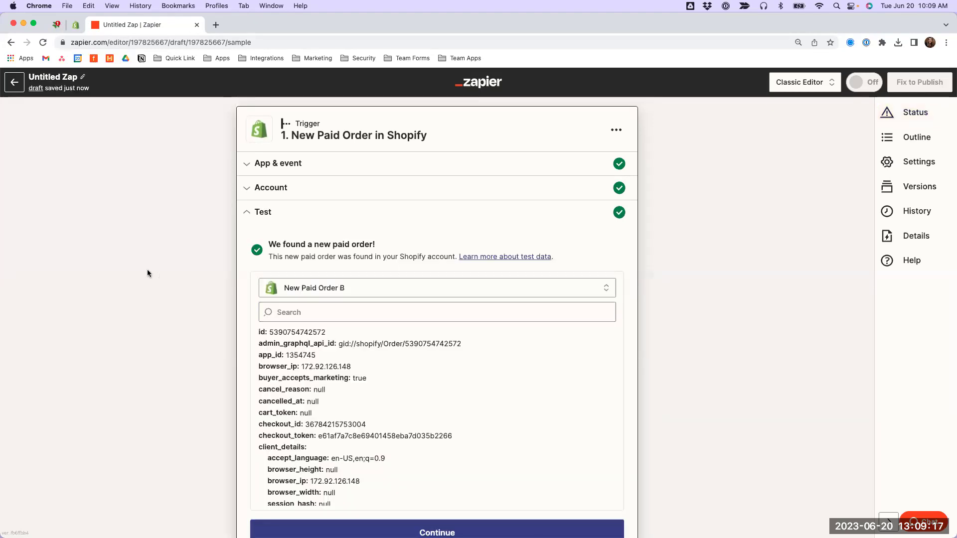
pyautogui.scroll(-1, 147, 269)
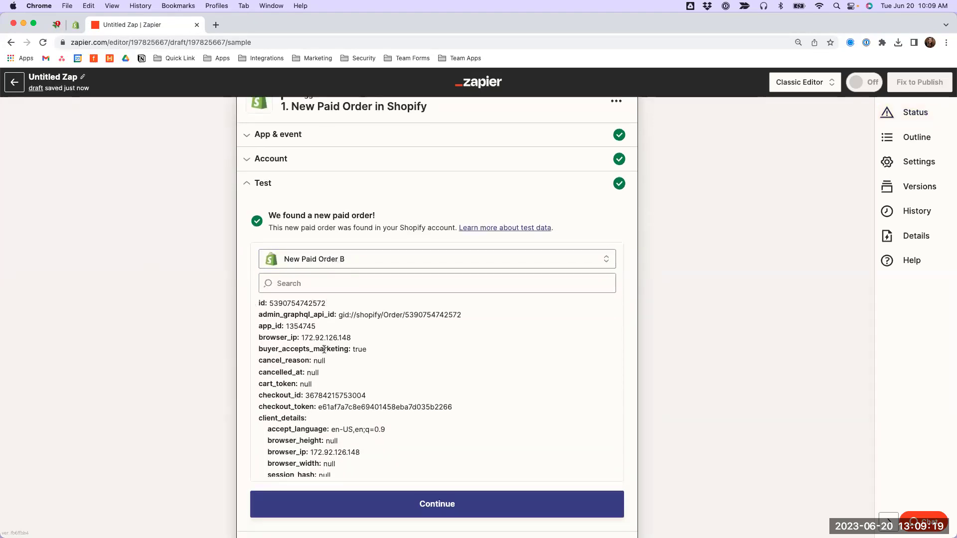
pyautogui.scroll(-10, 324, 349)
pyautogui.scroll(-10, 324, 345)
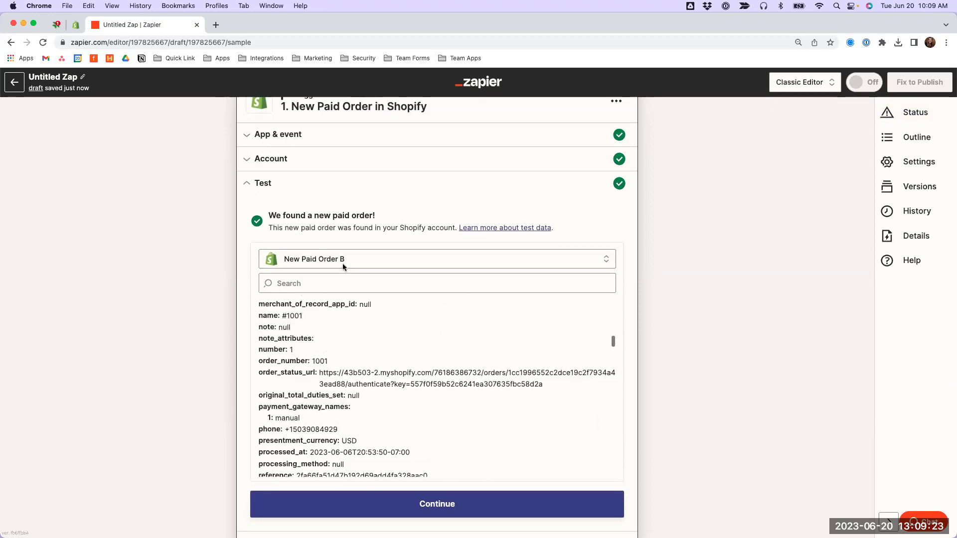
pyautogui.click(343, 261)
pyautogui.click(319, 335)
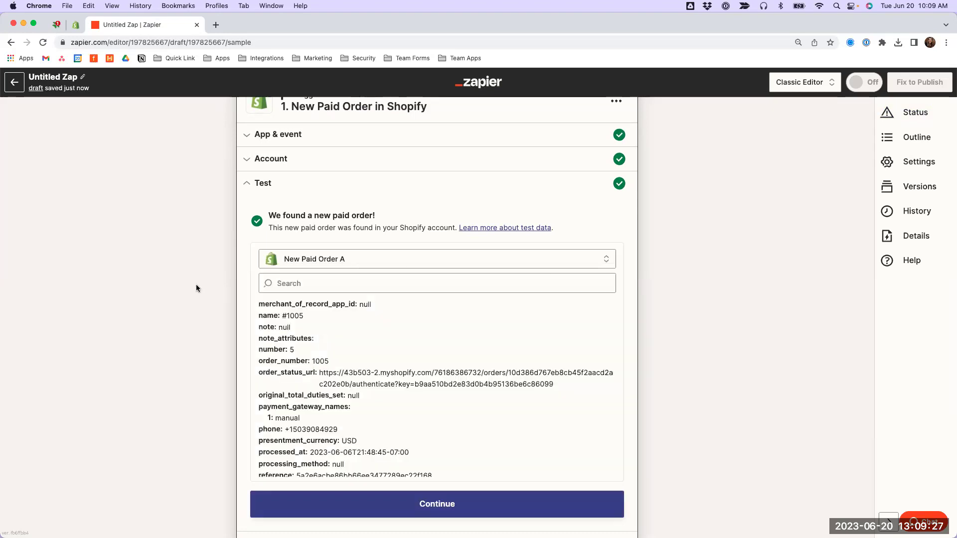
pyautogui.scroll(-3, 195, 284)
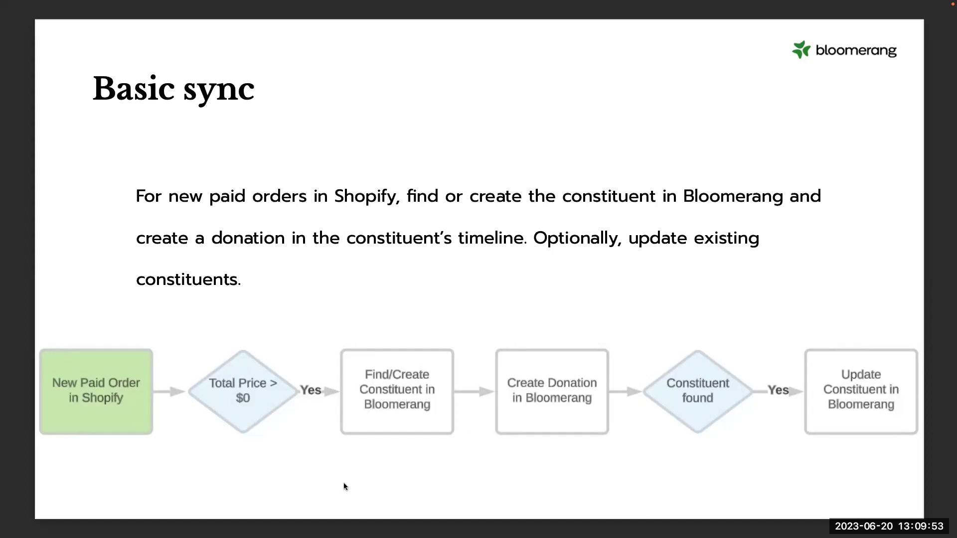
# Switch from the slides back to the Zap editor and set up step 2 as a Filter by Zapier action
pyautogui.hotkey('ctrl', 'Left')
pyautogui.click(326, 463)
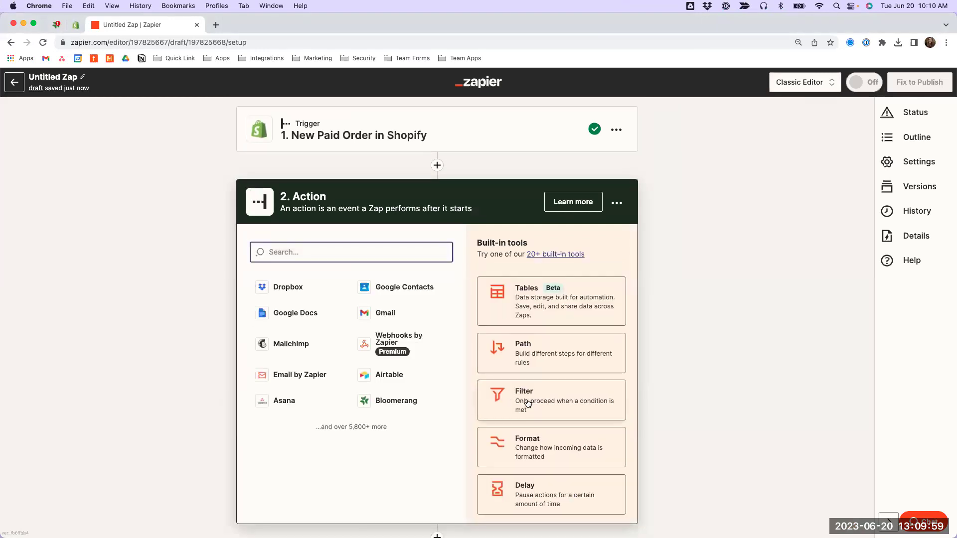
pyautogui.click(527, 401)
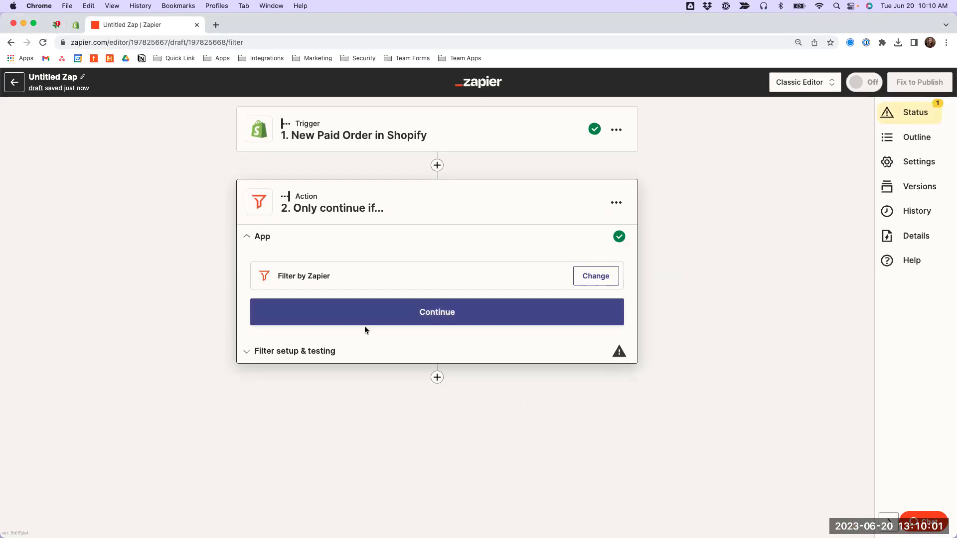
pyautogui.click(365, 323)
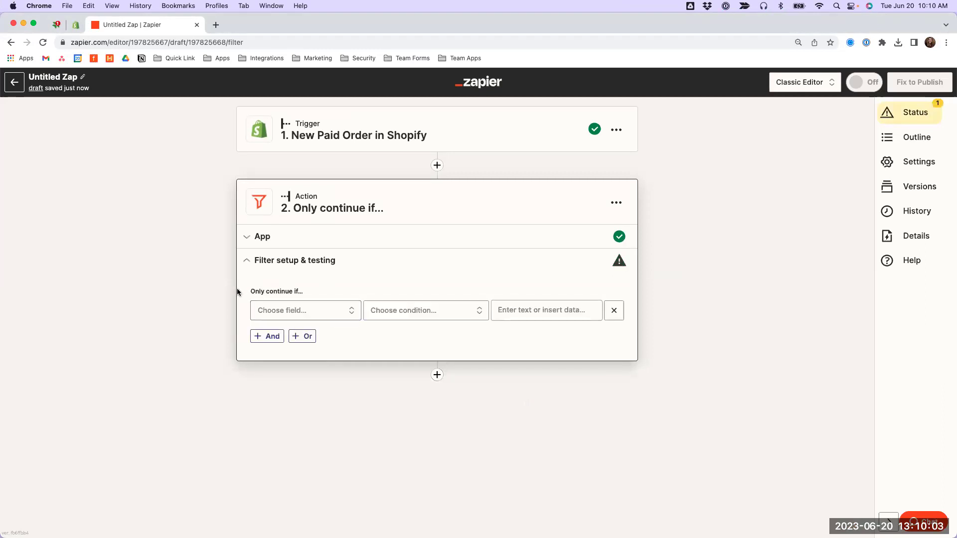
# Set the filter to continue only if the order's Total Price is (Number) Greater than 0
pyautogui.click(296, 314)
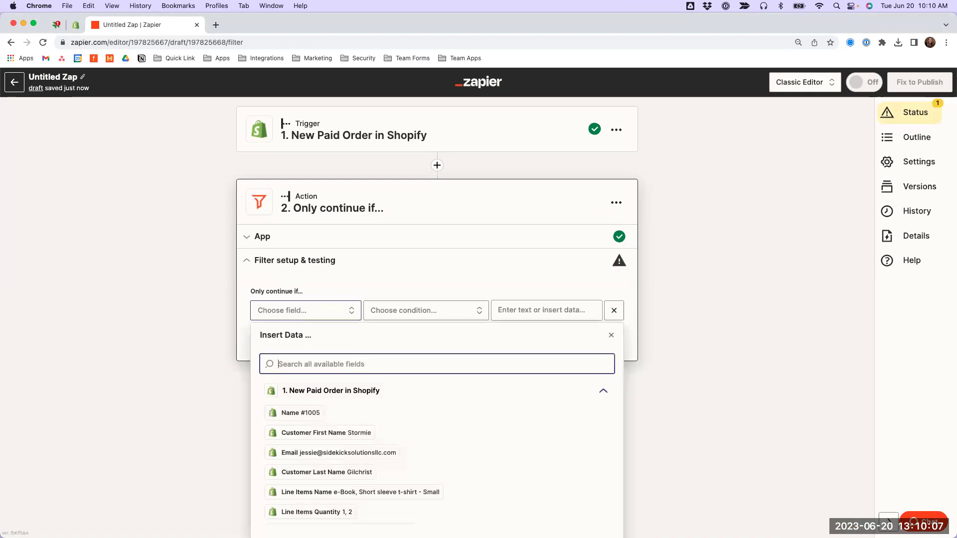
pyautogui.write('Total')
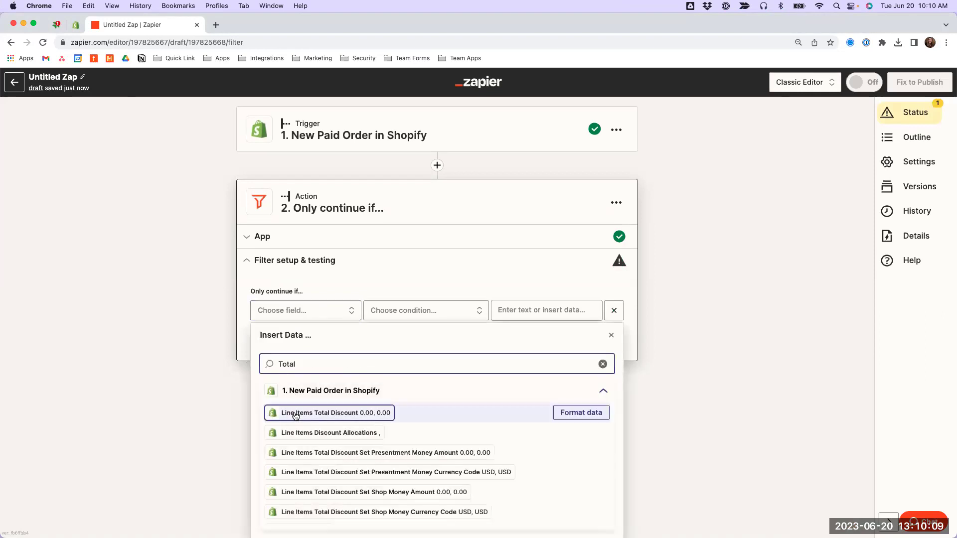
pyautogui.write(' Price')
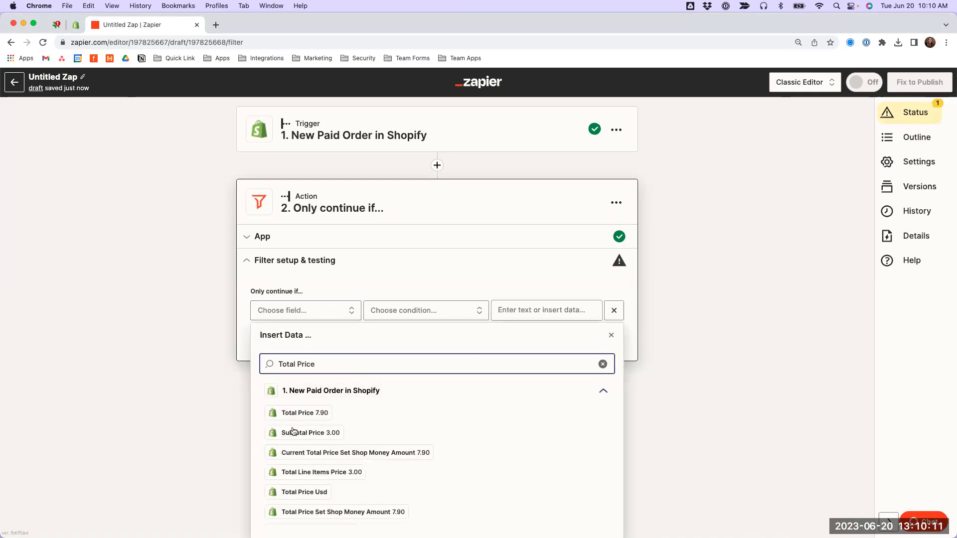
pyautogui.click(309, 413)
pyautogui.click(428, 309)
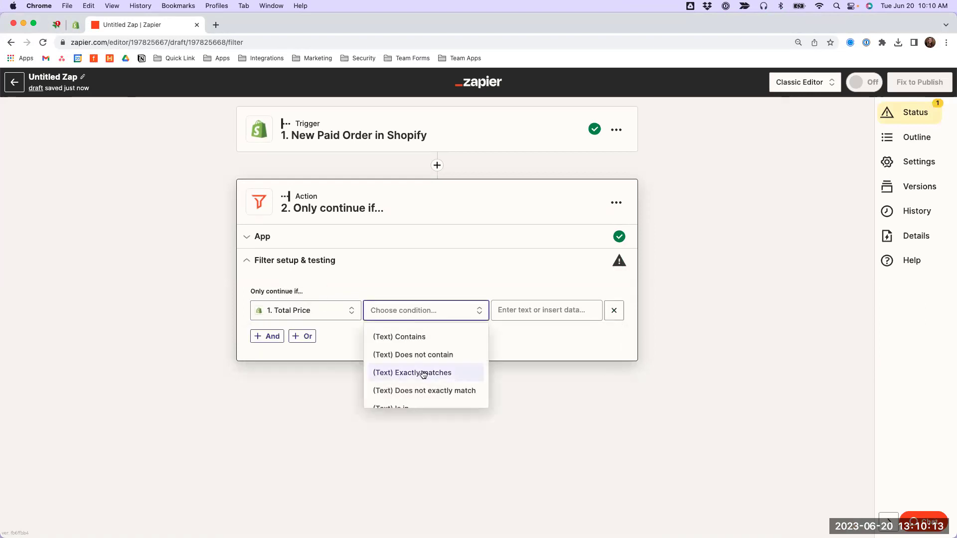
pyautogui.scroll(-5, 423, 376)
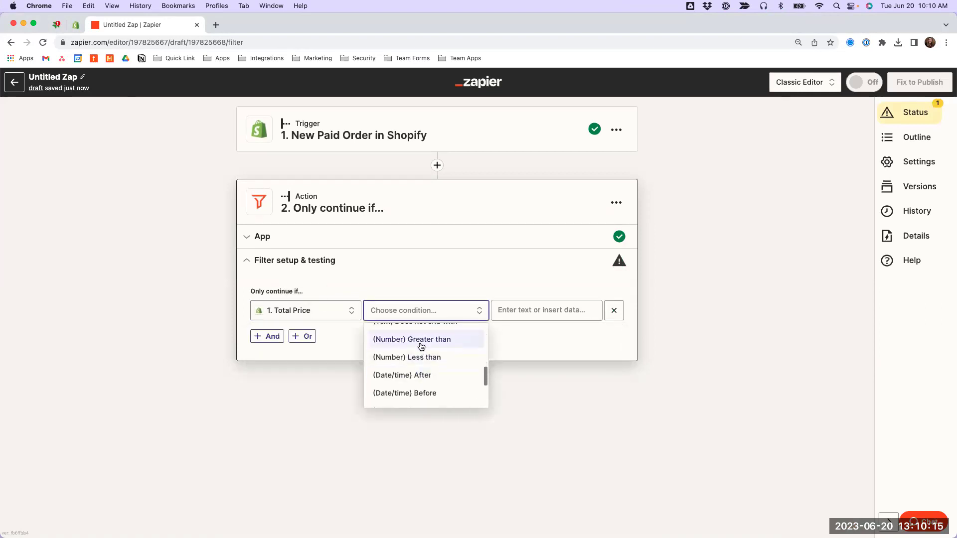
pyautogui.press('Return')
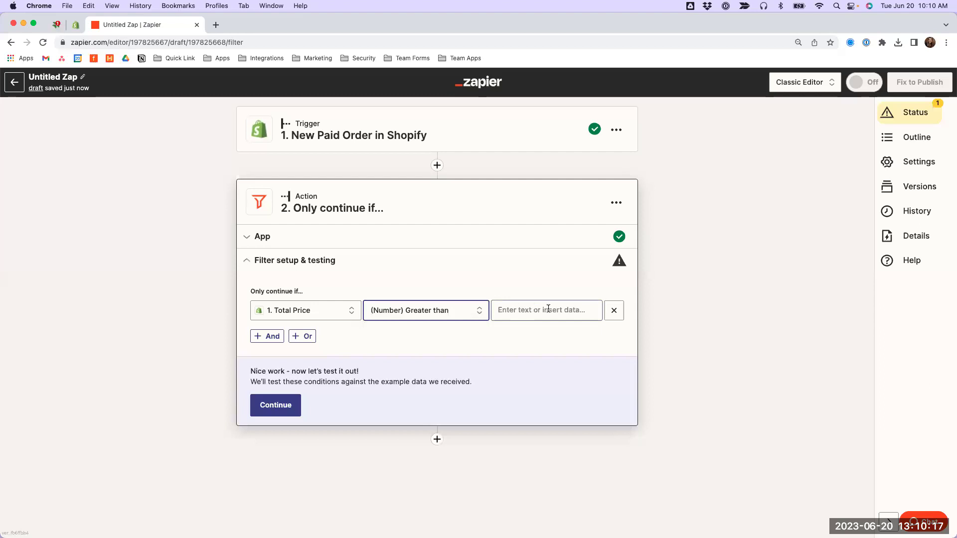
pyautogui.click(544, 310)
pyautogui.write('0')
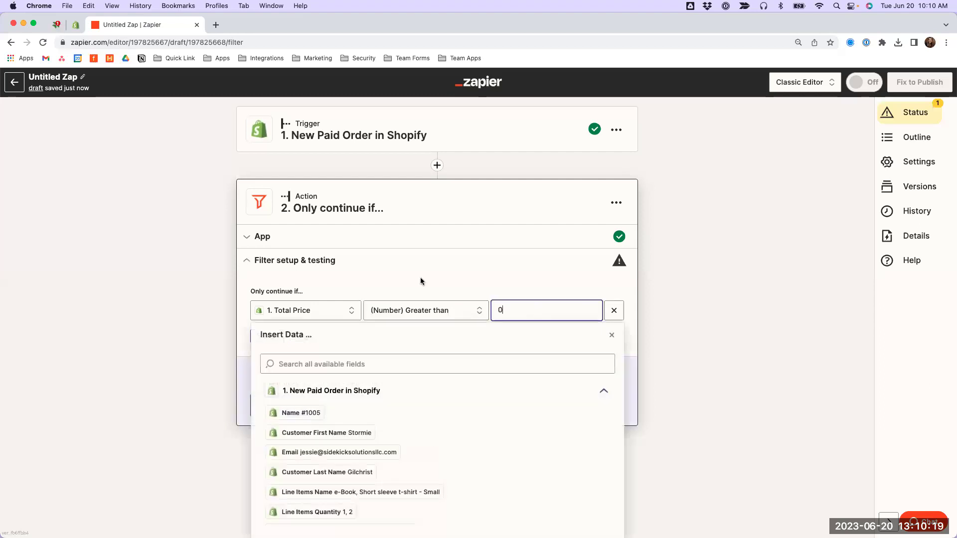
pyautogui.click(188, 308)
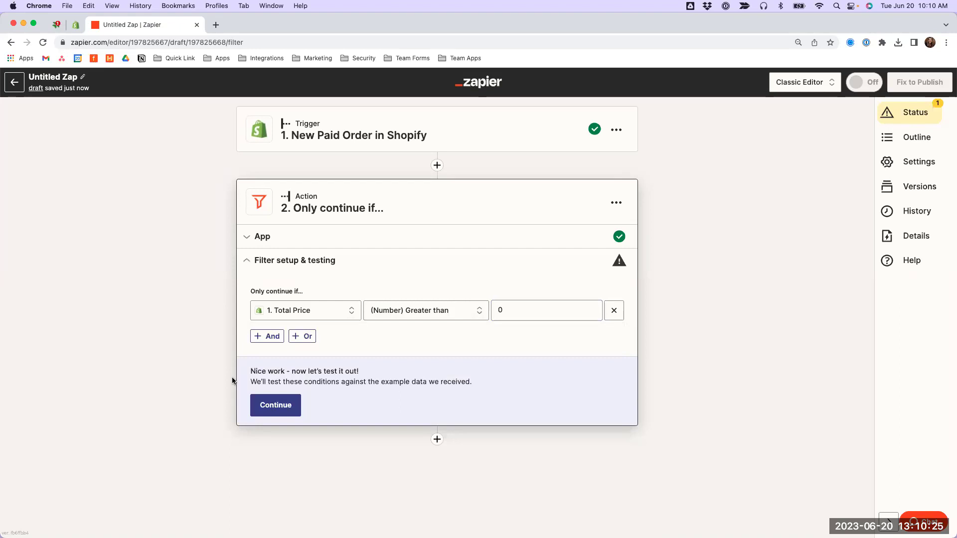
# Test the filter against the sample order and expand the sample data in the test result
pyautogui.click(269, 403)
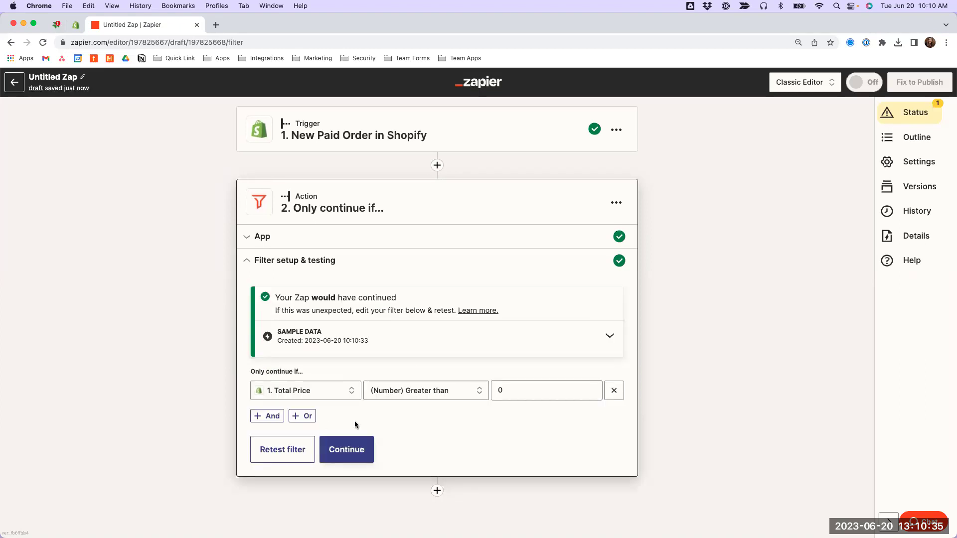
pyautogui.click(609, 335)
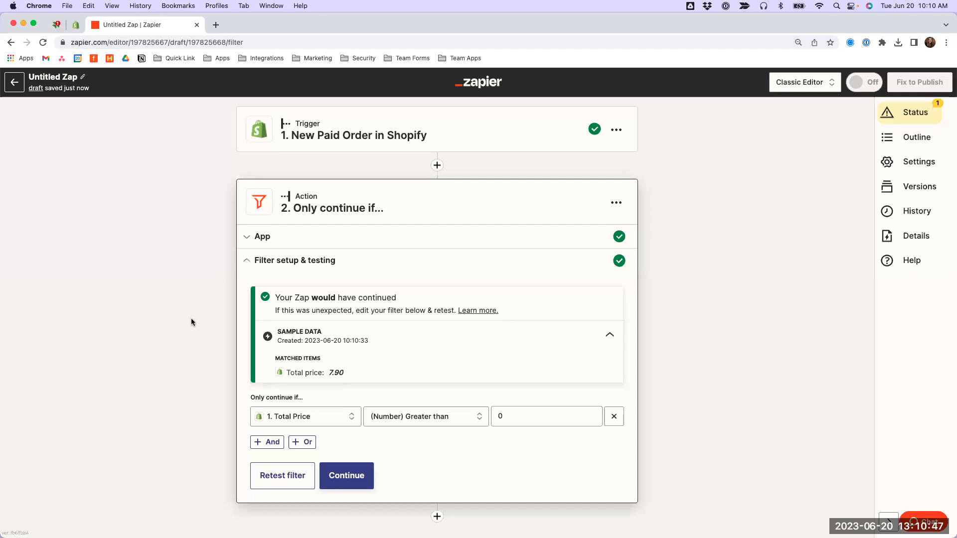
pyautogui.scroll(-1, 182, 316)
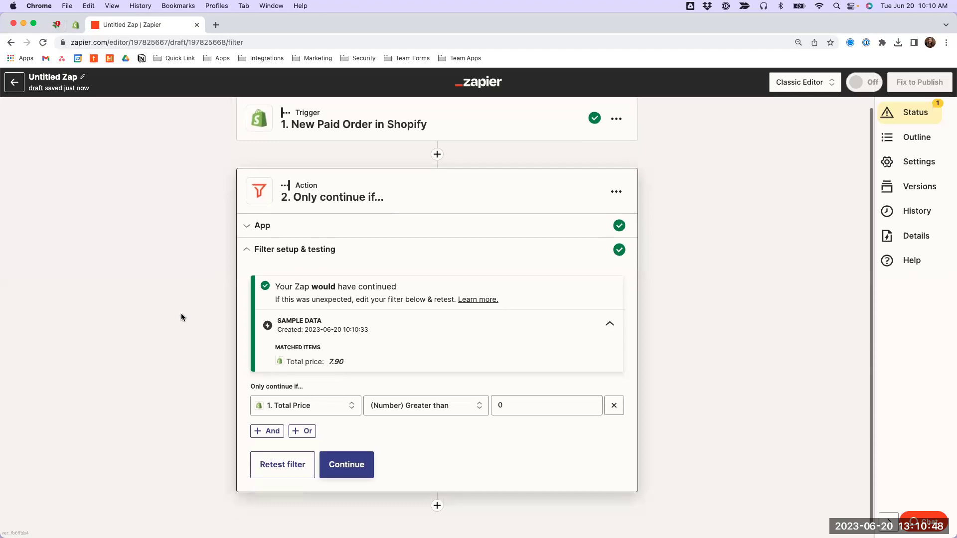
# Add a Bloomerang action step after the filter with the Find Constituent event
pyautogui.click(437, 496)
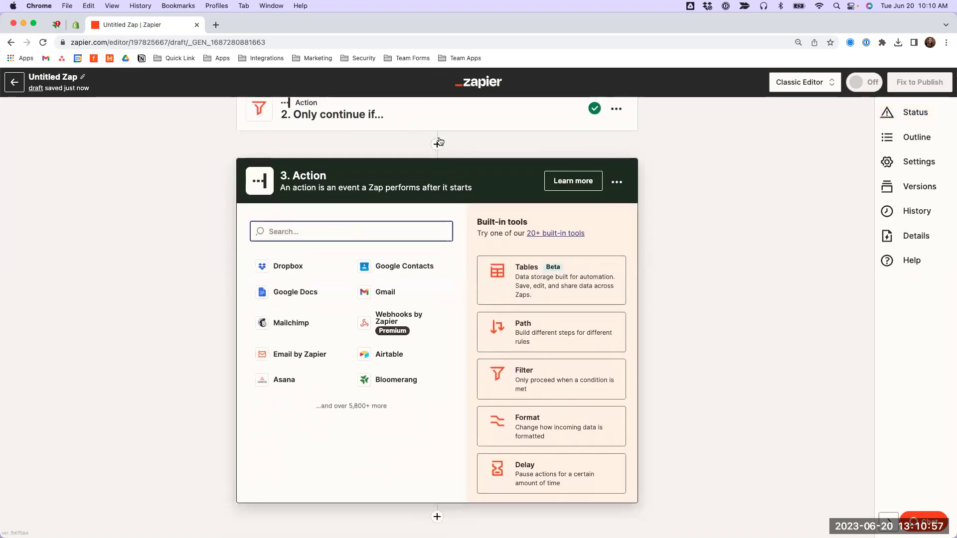
pyautogui.click(437, 144)
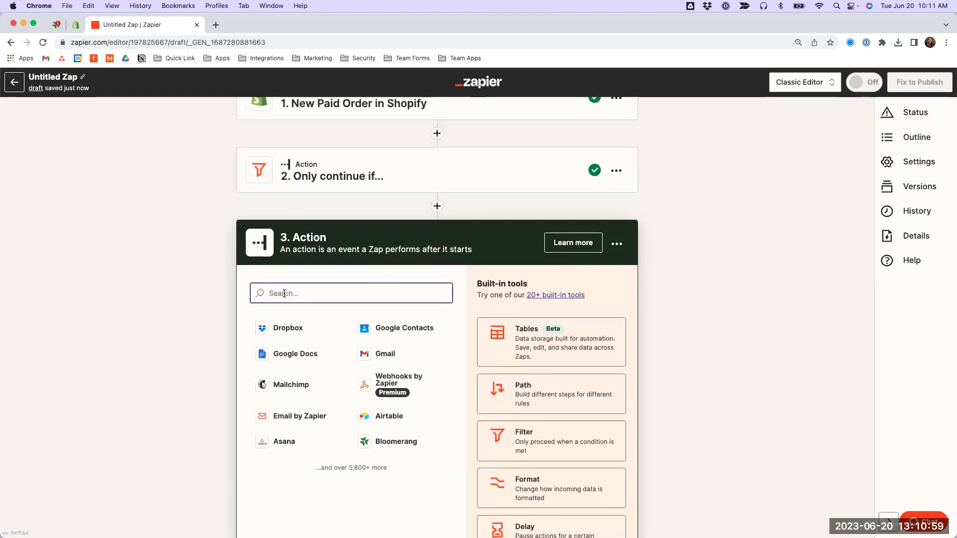
pyautogui.write('Bloomerang')
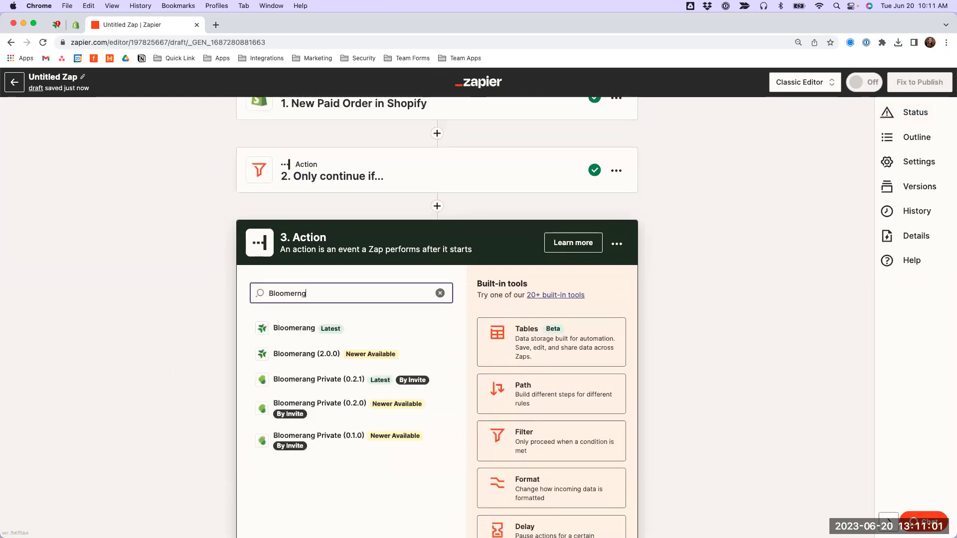
pyautogui.click(294, 326)
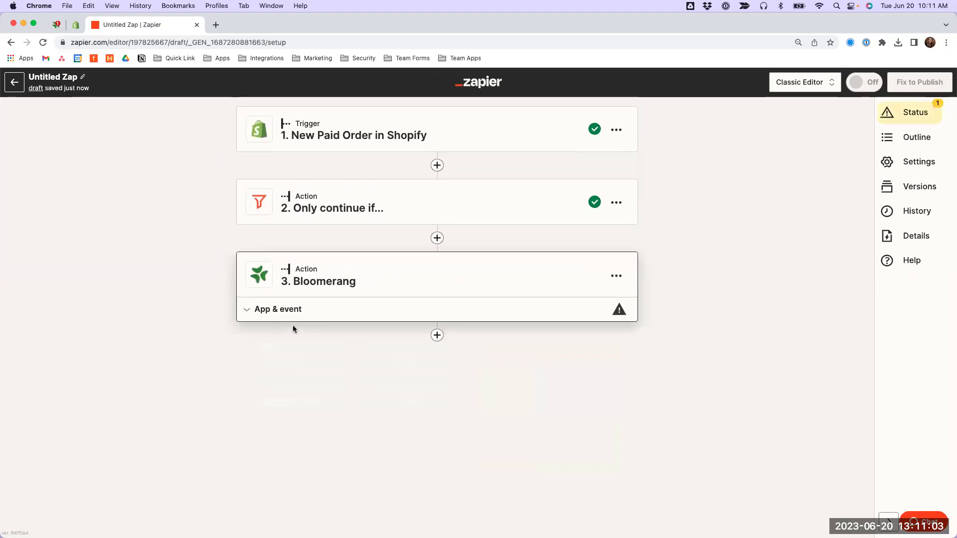
pyautogui.click(288, 391)
pyautogui.scroll(-2, 277, 498)
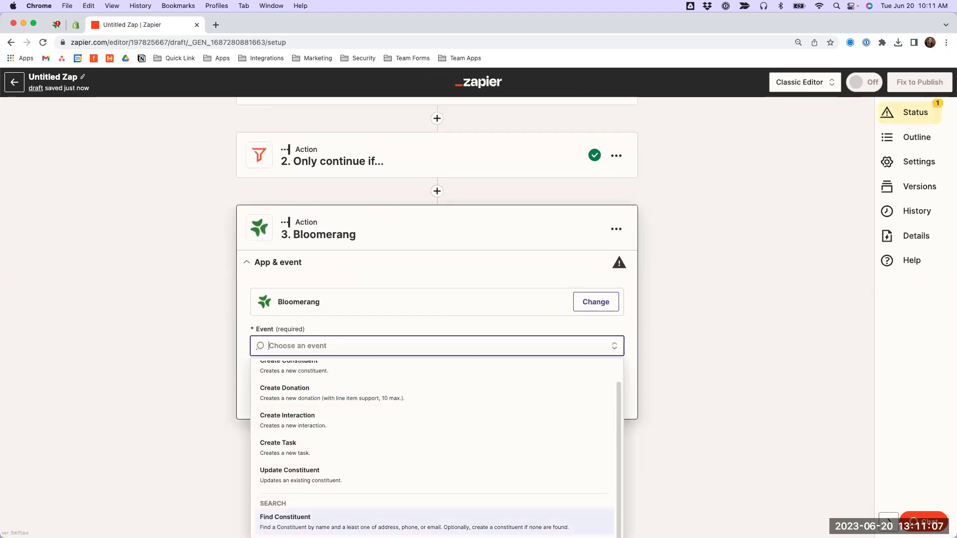
pyautogui.click(289, 524)
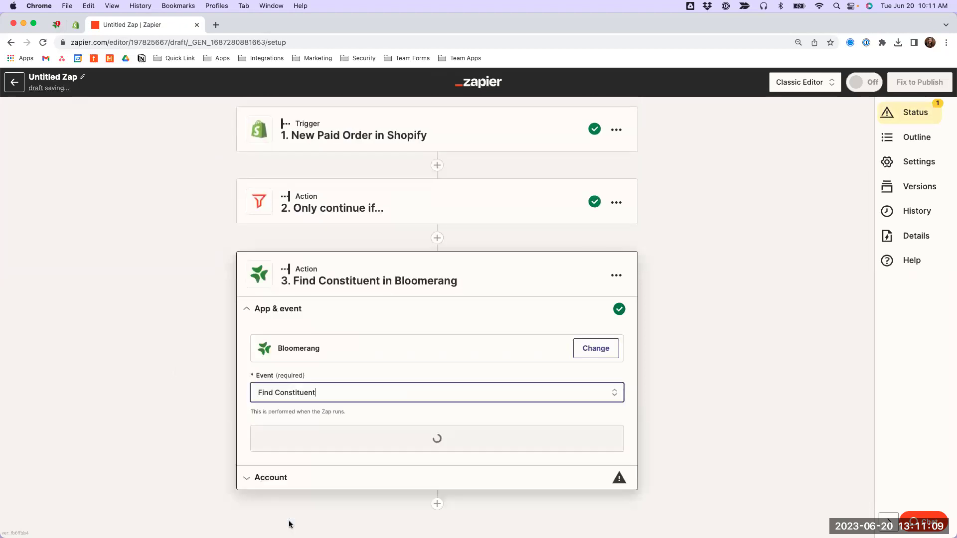
pyautogui.click(382, 438)
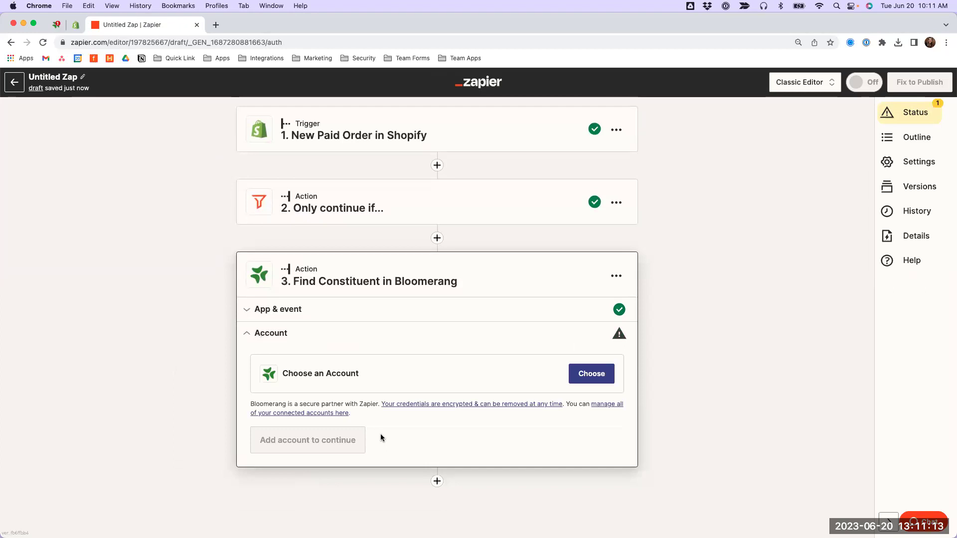
# Choose the Bloomerang - Sidekick Solutions SANDBOX account for the Find Constituent step and continue to its action fields
pyautogui.click(590, 374)
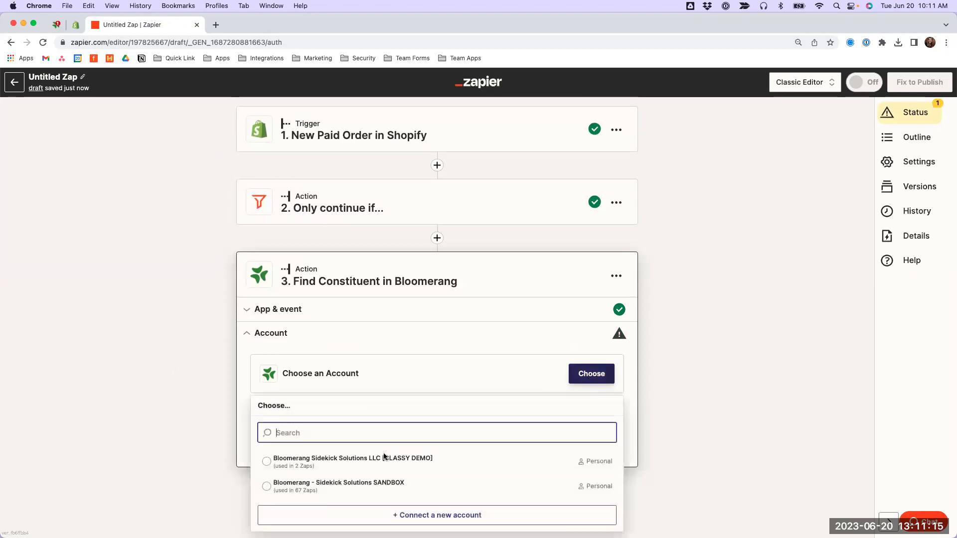
pyautogui.click(350, 482)
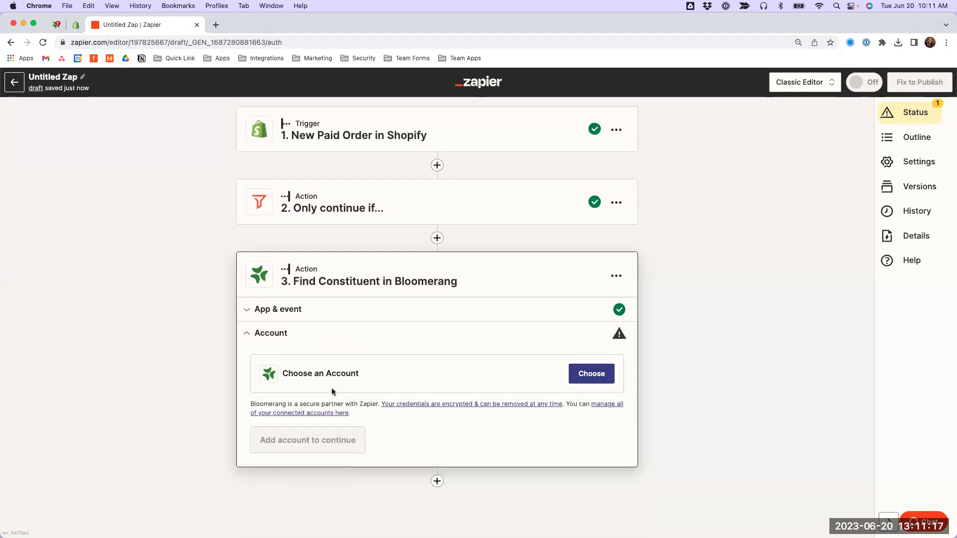
pyautogui.click(275, 443)
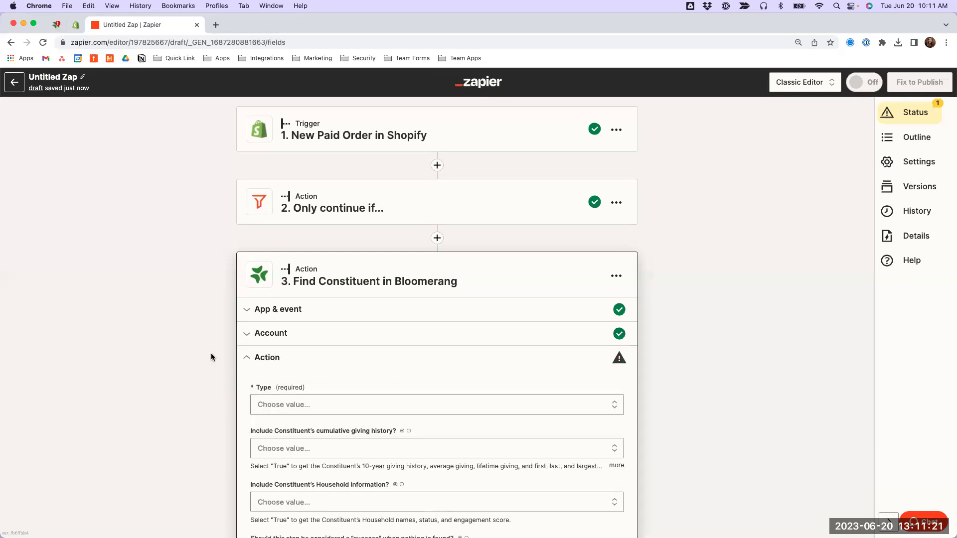
pyautogui.doubleClick(263, 228)
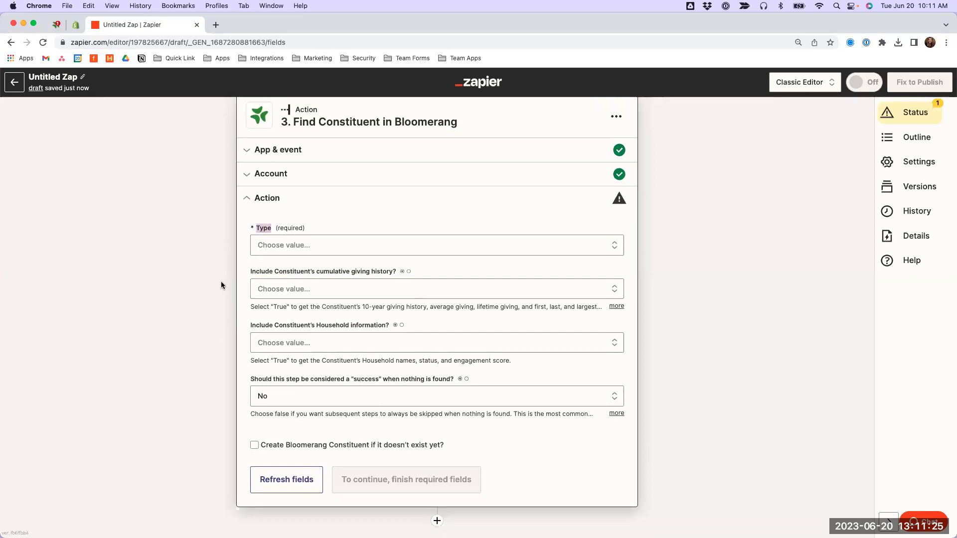
# Set the constituent Type to Individual in the Find Constituent step
pyautogui.scroll(2, 221, 281)
pyautogui.click(310, 286)
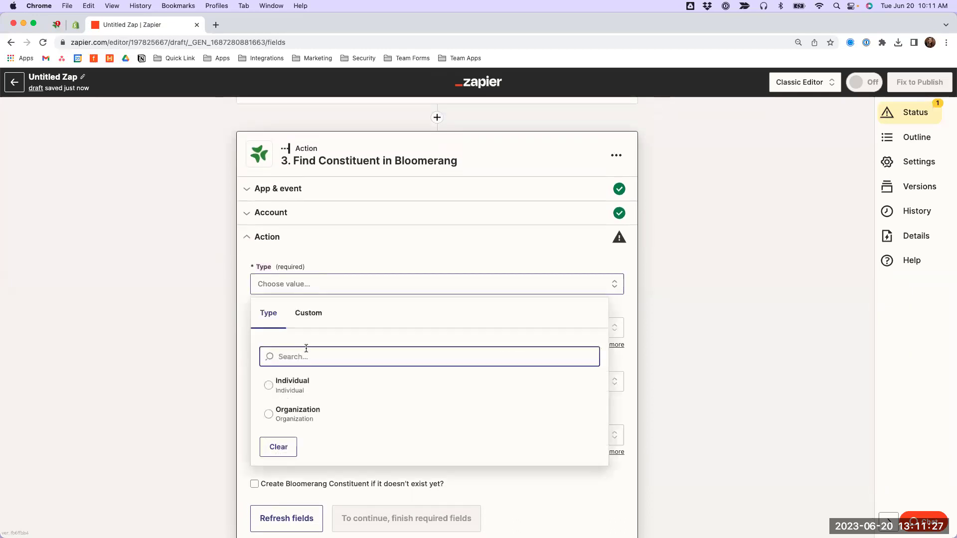
pyautogui.click(278, 386)
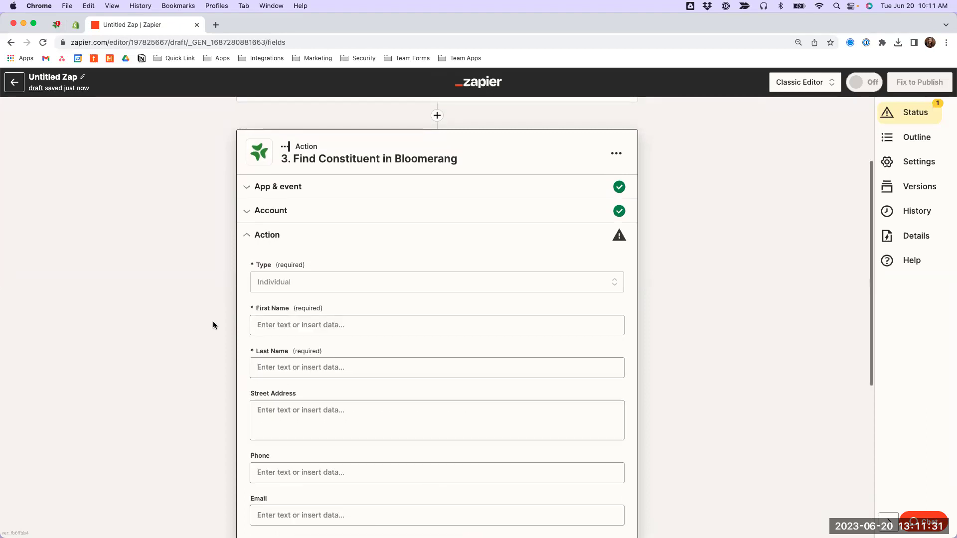
# Map the search's First Name to the Shopify Customer First Name and Last Name to Customer Last Name
pyautogui.scroll(-3, 213, 324)
pyautogui.click(287, 233)
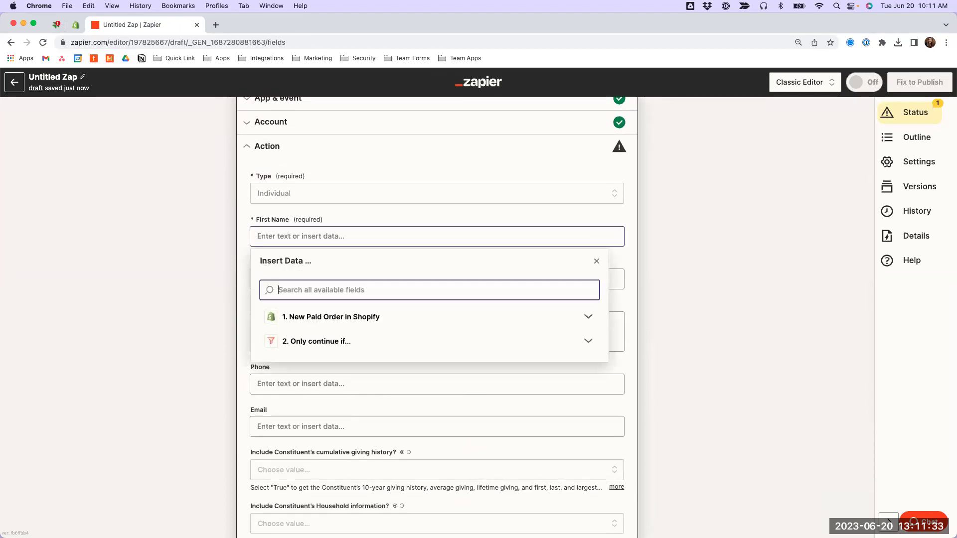
pyautogui.write('First')
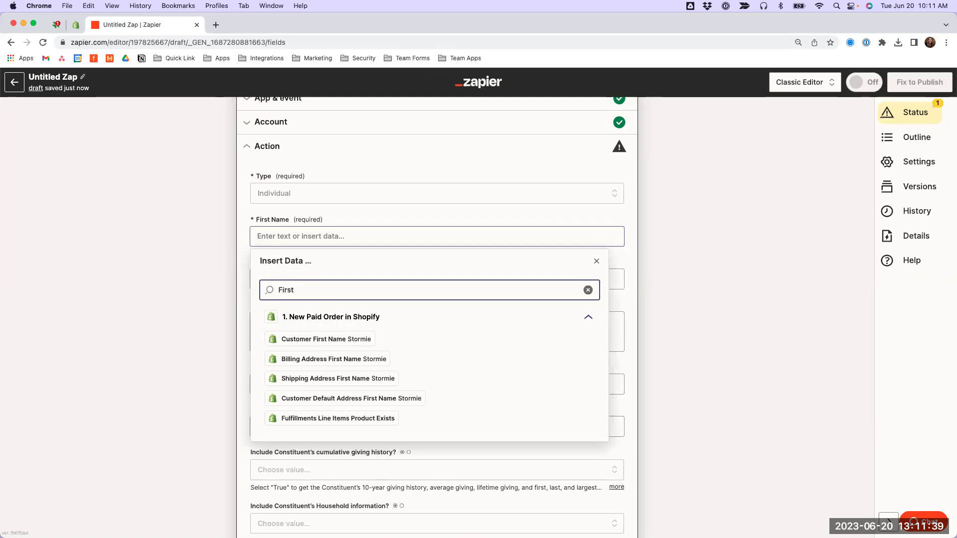
pyautogui.click(289, 340)
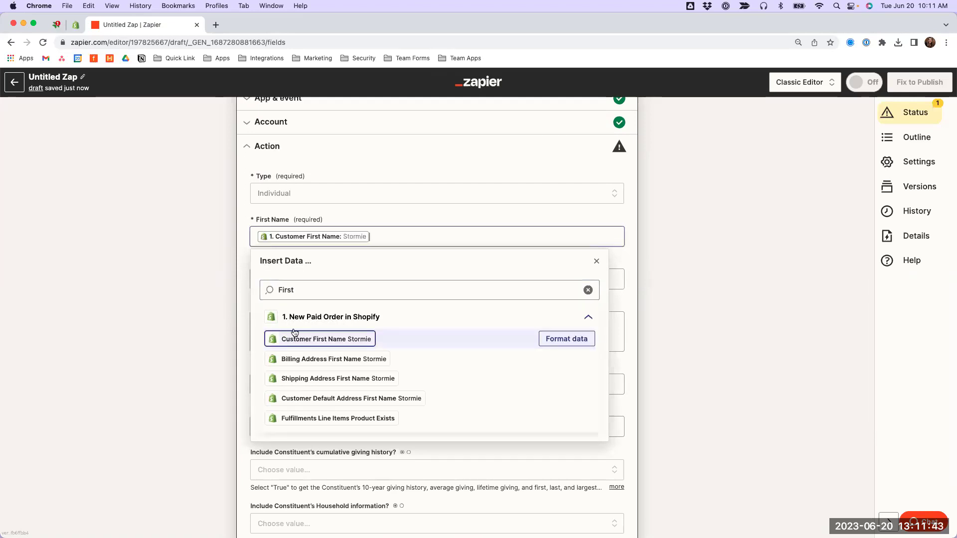
pyautogui.click(154, 278)
pyautogui.click(286, 281)
pyautogui.write('L')
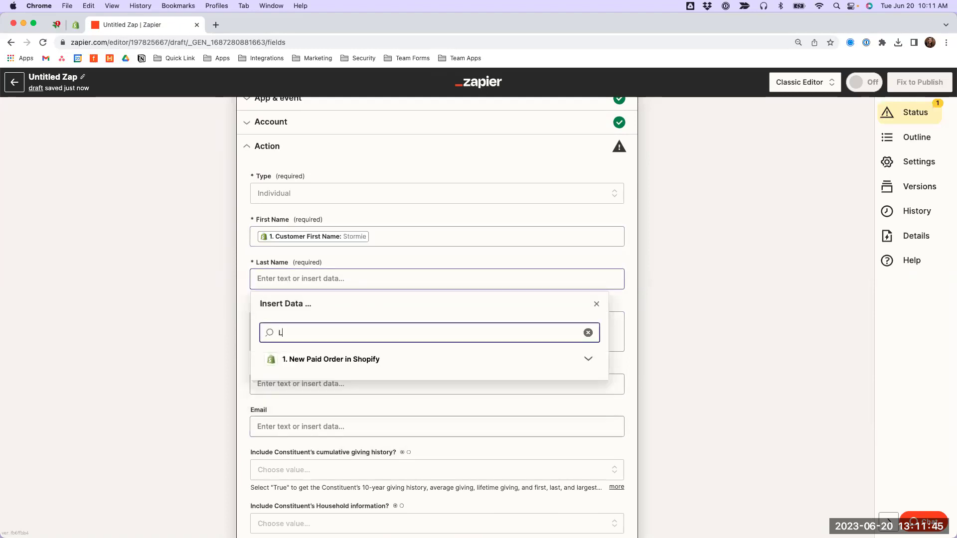
pyautogui.write('ast name')
pyautogui.click(326, 382)
pyautogui.click(190, 327)
# Map the search's Street Address to the Shopify order's Billing Address Address 1
pyautogui.scroll(-1, 192, 325)
pyautogui.click(329, 287)
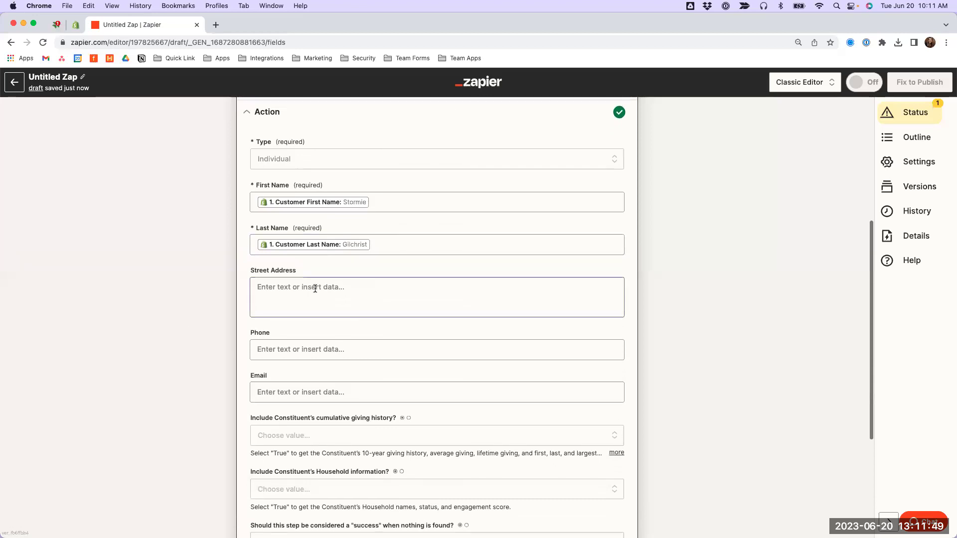
pyautogui.write('Add')
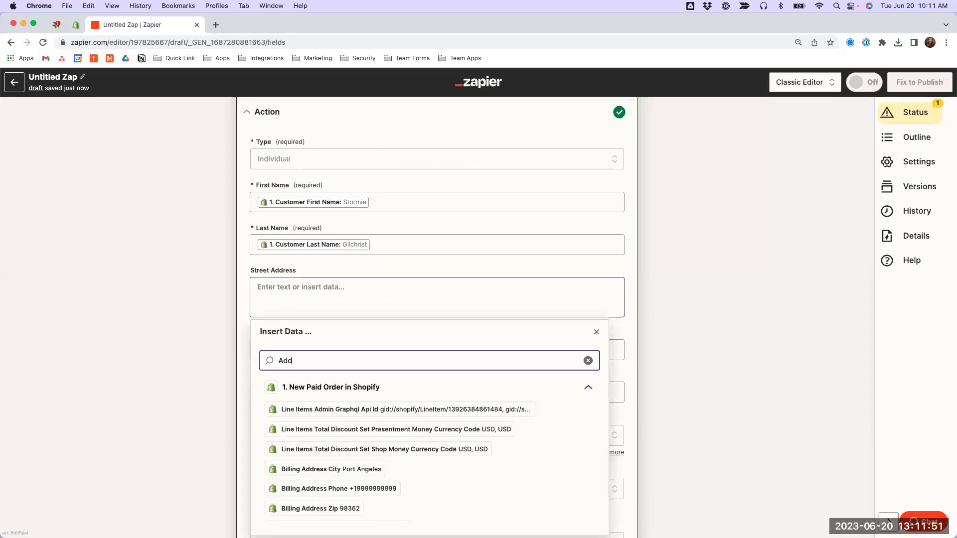
pyautogui.write('ress')
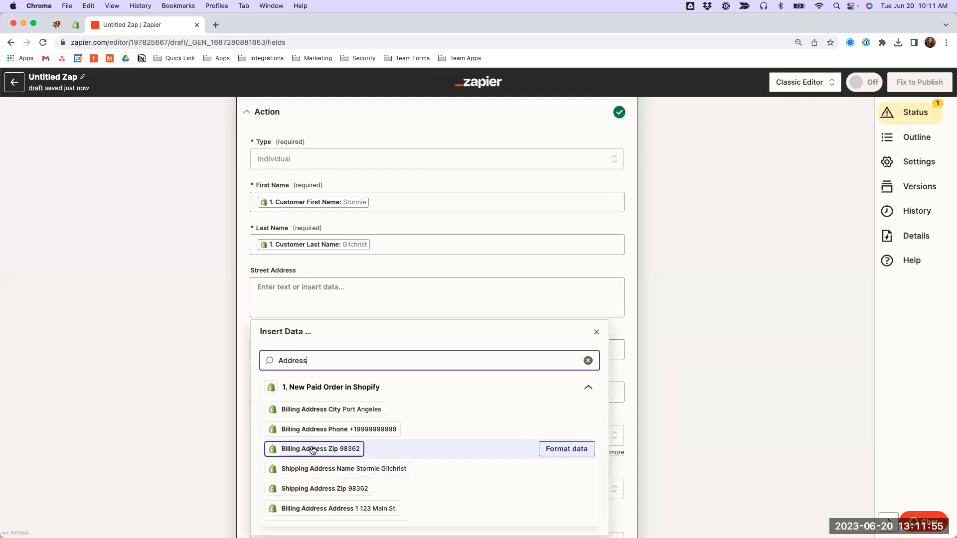
pyautogui.scroll(-1, 311, 450)
pyautogui.click(319, 484)
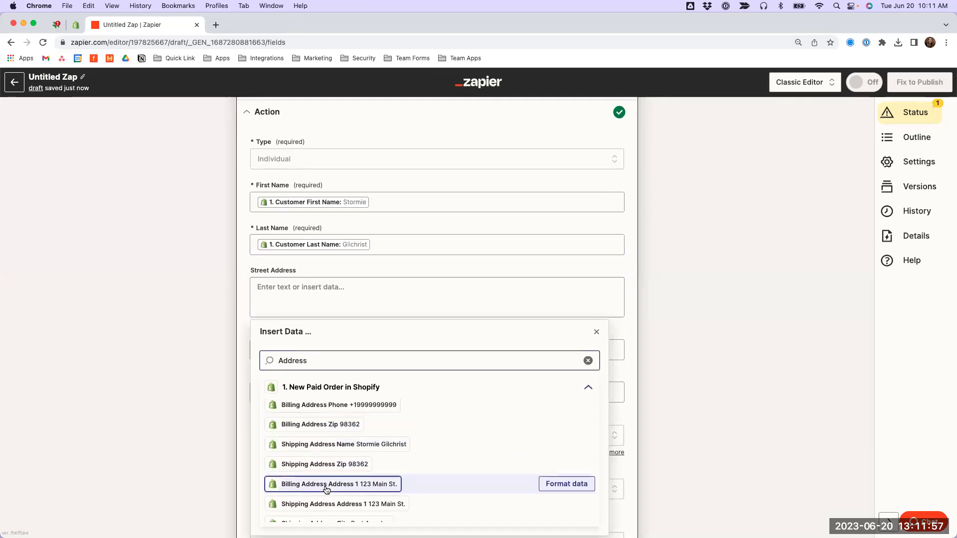
pyautogui.click(181, 405)
# Map the search's Phone to Customer Default Address Phone and Email to Customer Email from the Shopify order
pyautogui.click(277, 352)
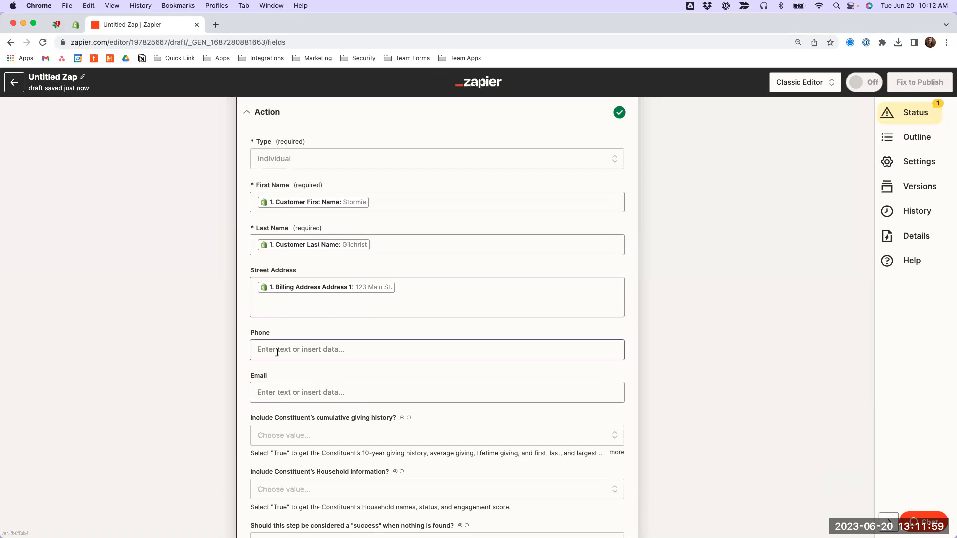
pyautogui.write('Phone')
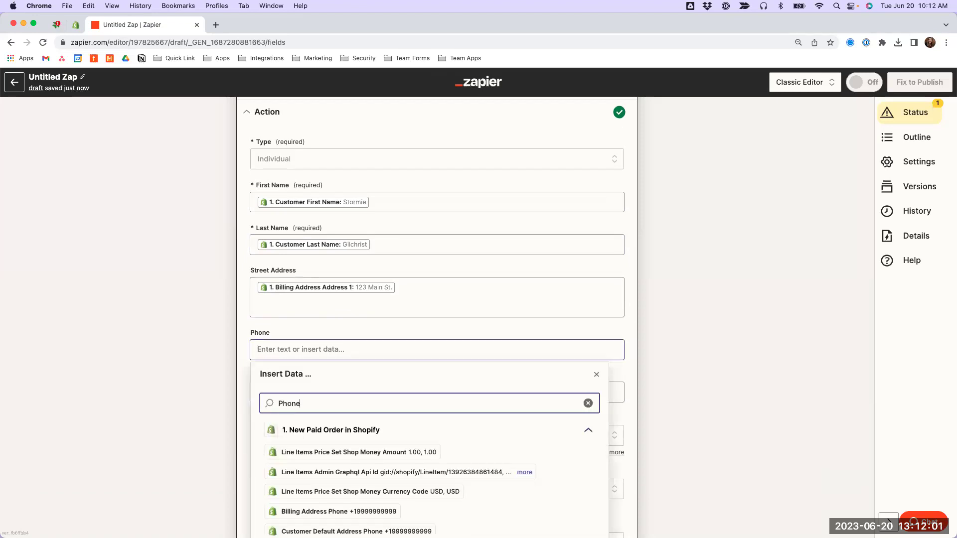
pyautogui.scroll(-2, 188, 388)
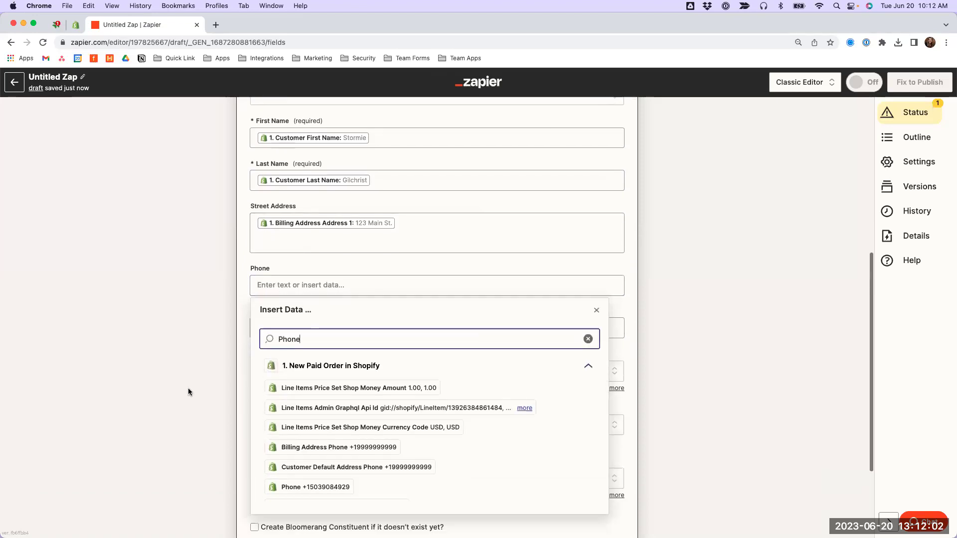
pyautogui.click(336, 458)
pyautogui.click(294, 314)
pyautogui.write('Email')
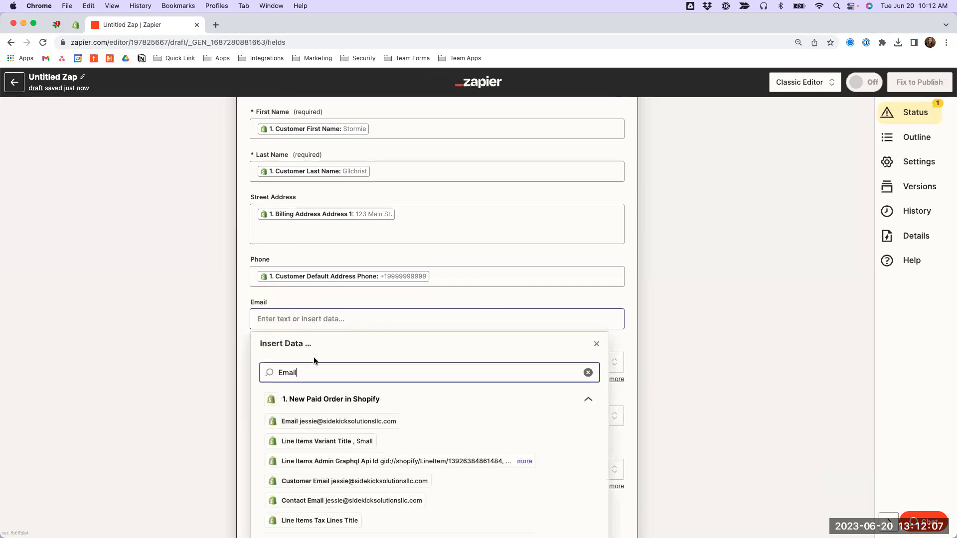
pyautogui.click(315, 480)
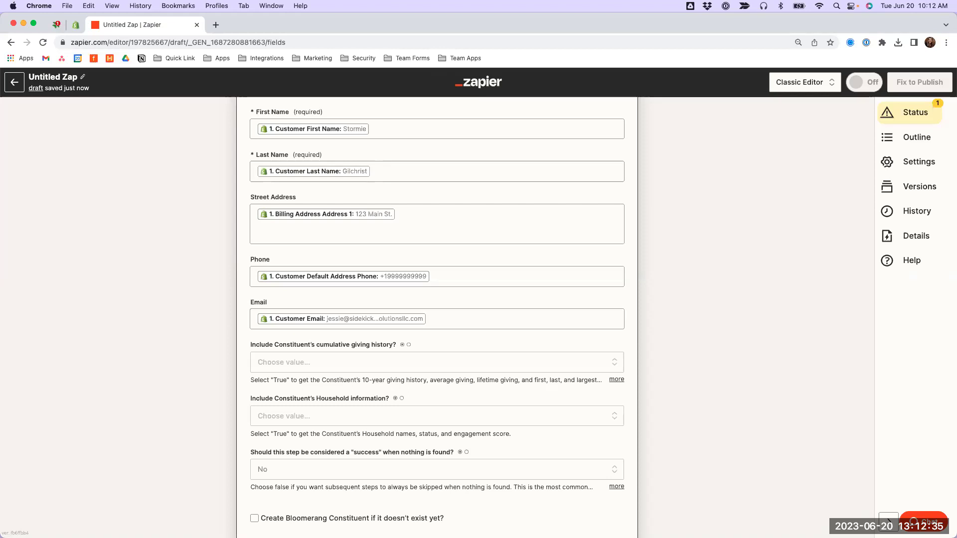
# Enable creating a Bloomerang Constituent if it doesn't exist yet, leaving the giving history and household options unset
pyautogui.scroll(-3, 130, 278)
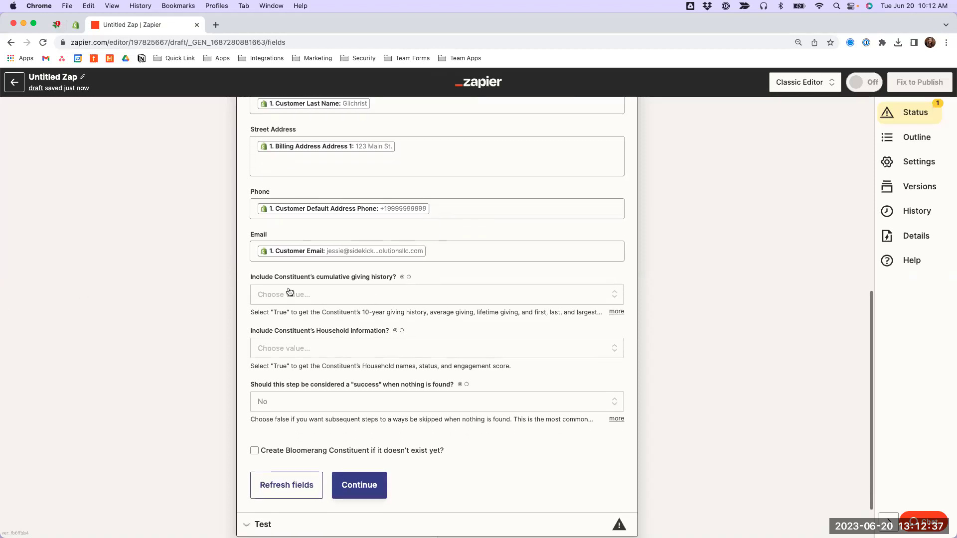
pyautogui.moveTo(305, 279); pyautogui.dragTo(394, 283)
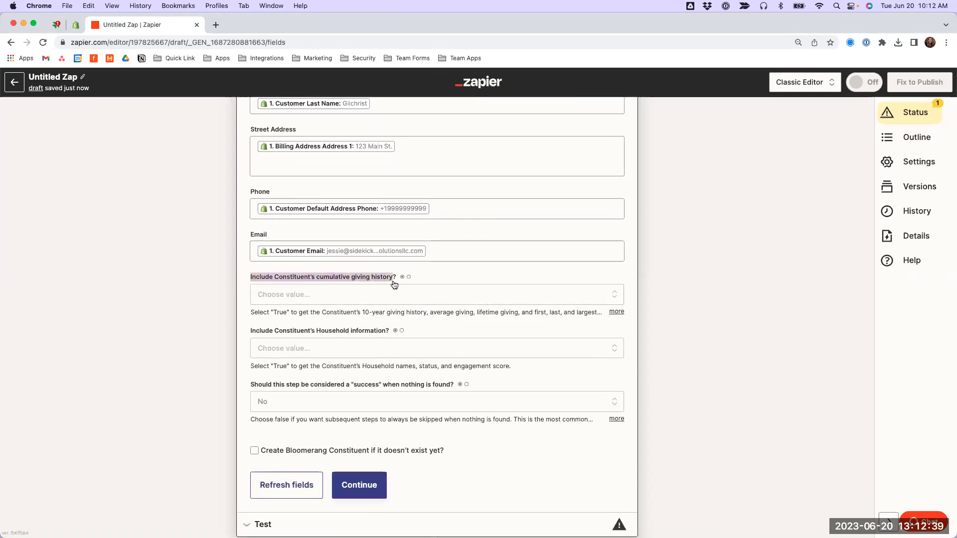
pyautogui.moveTo(250, 333); pyautogui.dragTo(387, 337)
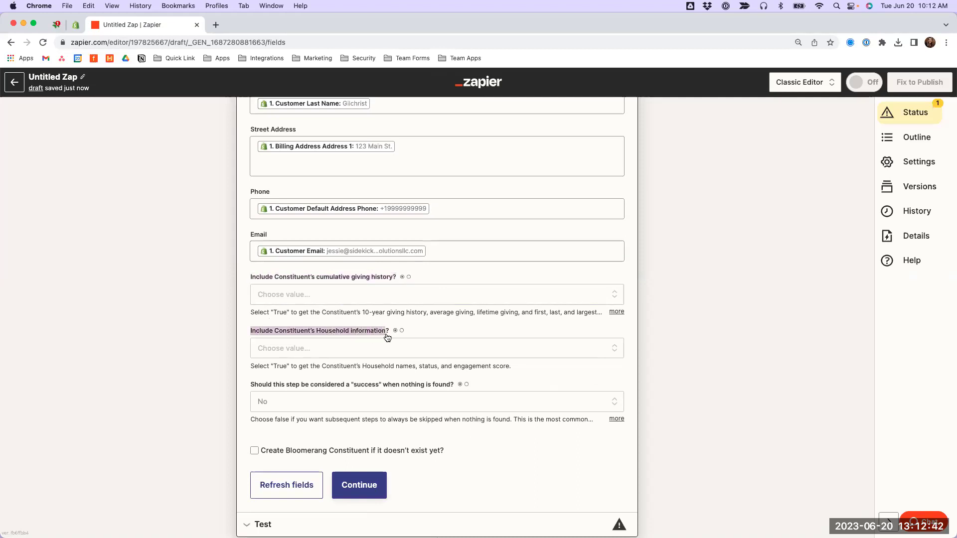
pyautogui.click(232, 325)
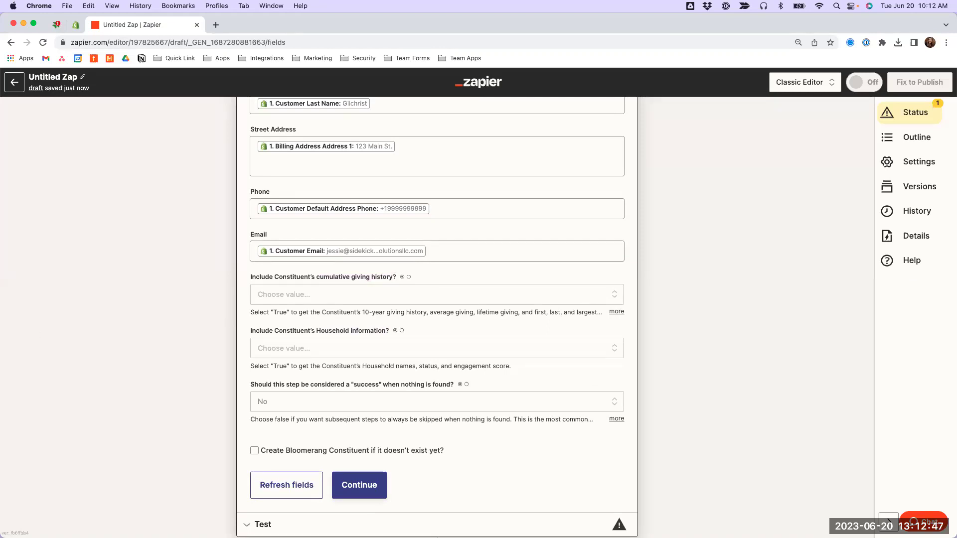
pyautogui.moveTo(445, 451); pyautogui.dragTo(255, 455)
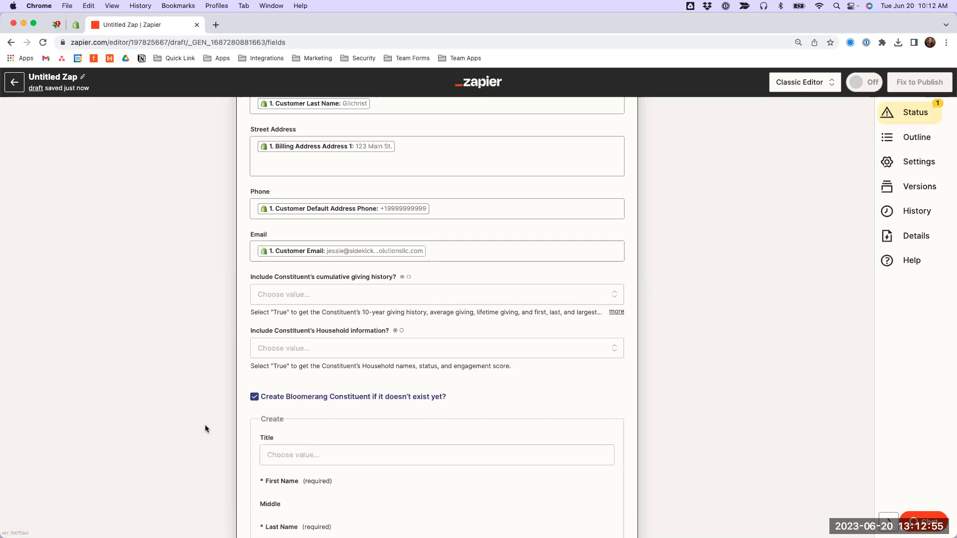
# Map First Name in the Create section to the Shopify Customer First Name
pyautogui.scroll(2, 205, 425)
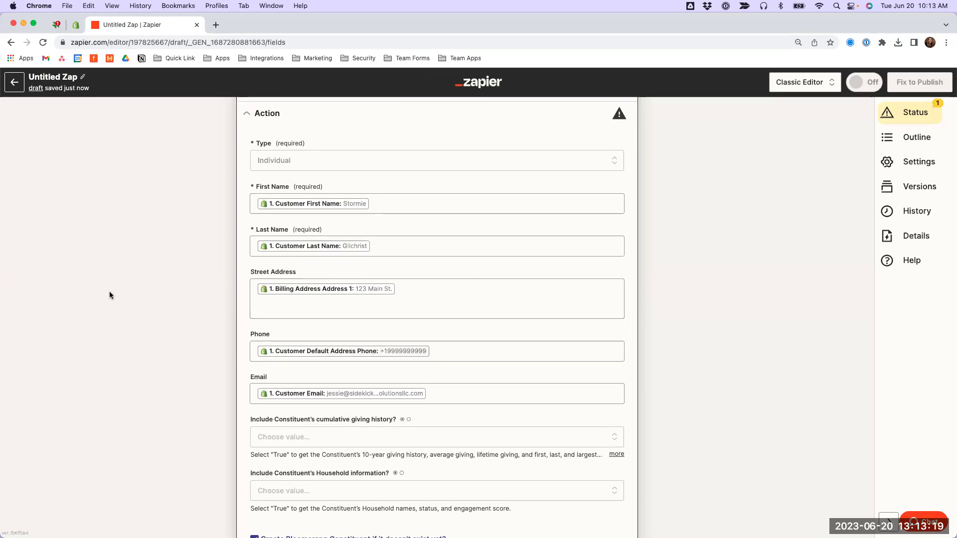
pyautogui.scroll(-7, 137, 293)
pyautogui.click(315, 311)
pyautogui.write('c')
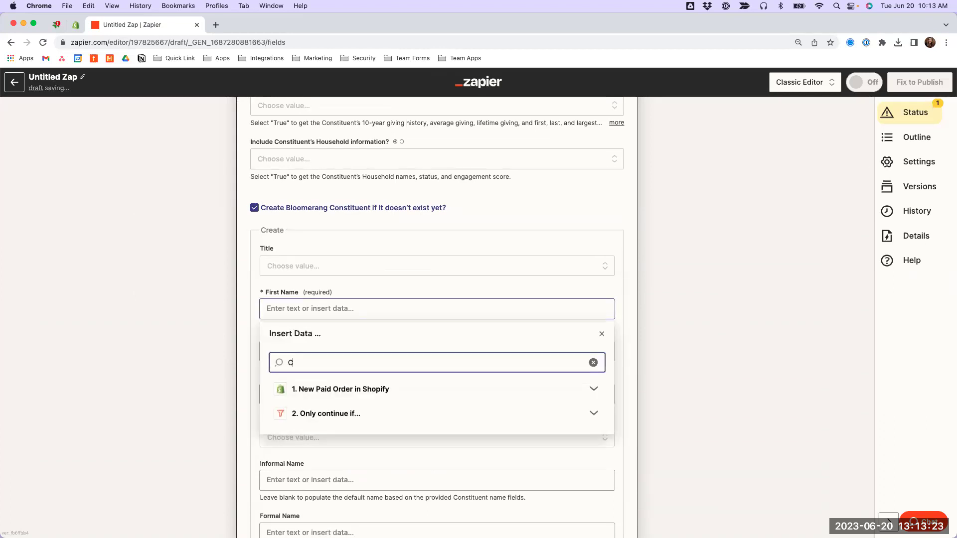
pyautogui.write('ustomer name')
pyautogui.click(329, 412)
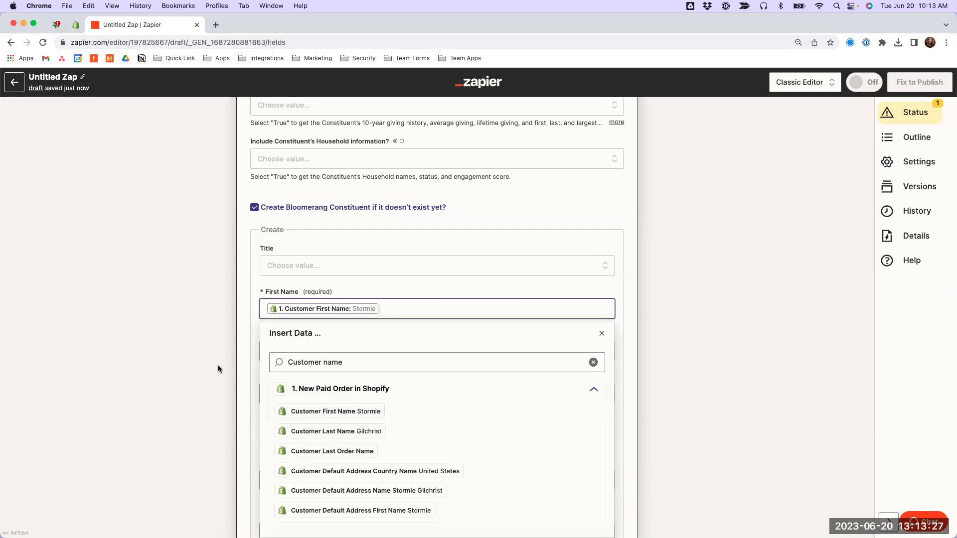
pyautogui.scroll(-3, 214, 327)
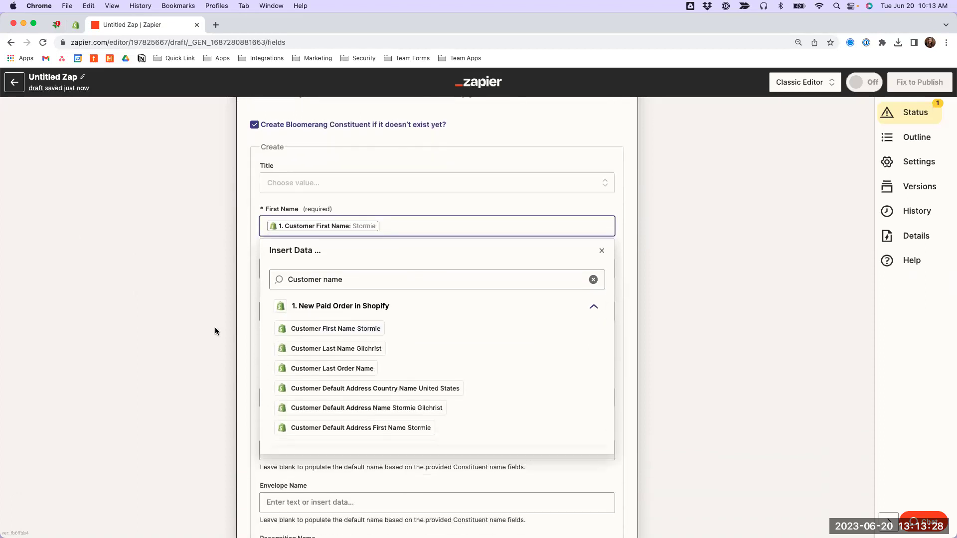
pyautogui.click(216, 280)
# Map Last Name in the Create section to the Shopify Customer Last Name
pyautogui.scroll(-1, 268, 276)
pyautogui.click(297, 277)
pyautogui.write('c')
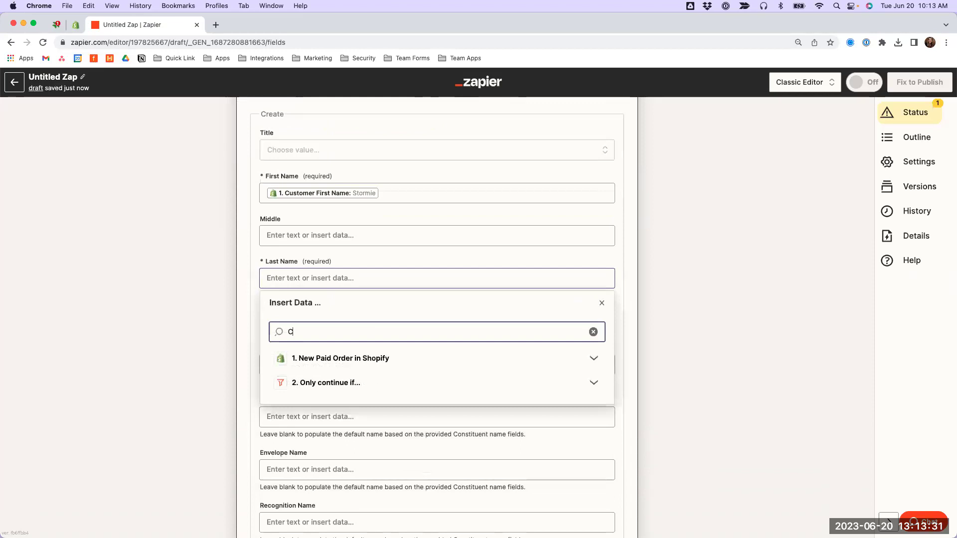
pyautogui.write('ustoemr last')
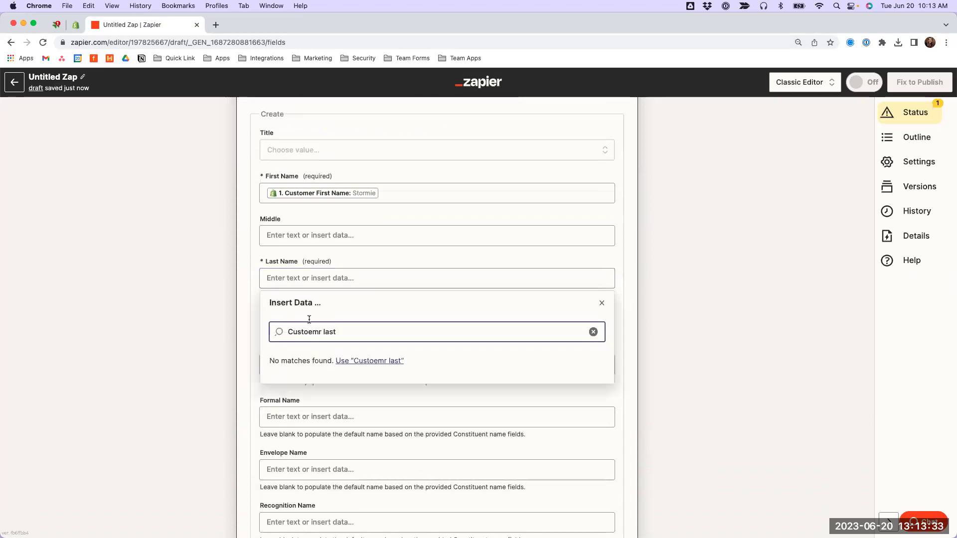
pyautogui.moveTo(337, 331); pyautogui.dragTo(308, 332)
pyautogui.write('mer last')
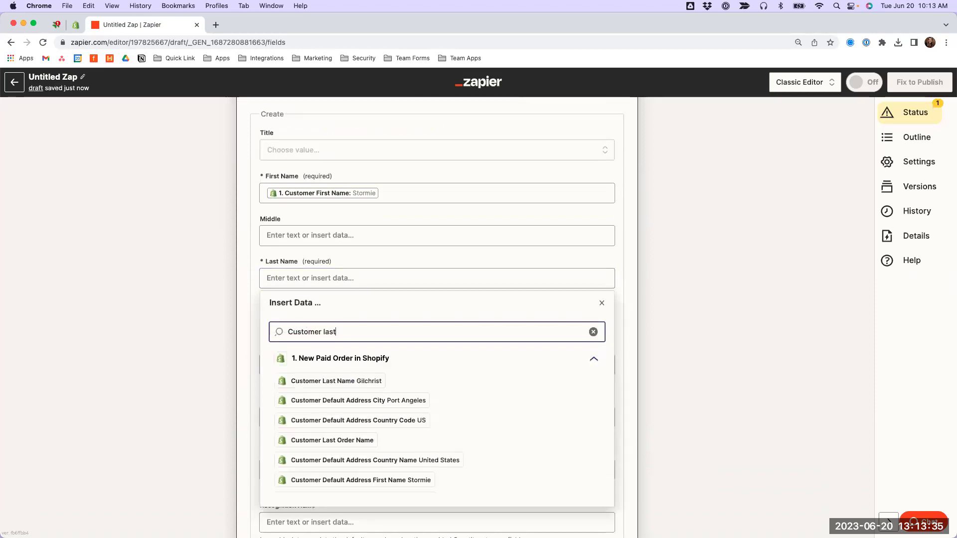
pyautogui.click(354, 381)
pyautogui.click(187, 310)
# Set the new constituent's Primary Address Type to Home
pyautogui.scroll(-3, 188, 310)
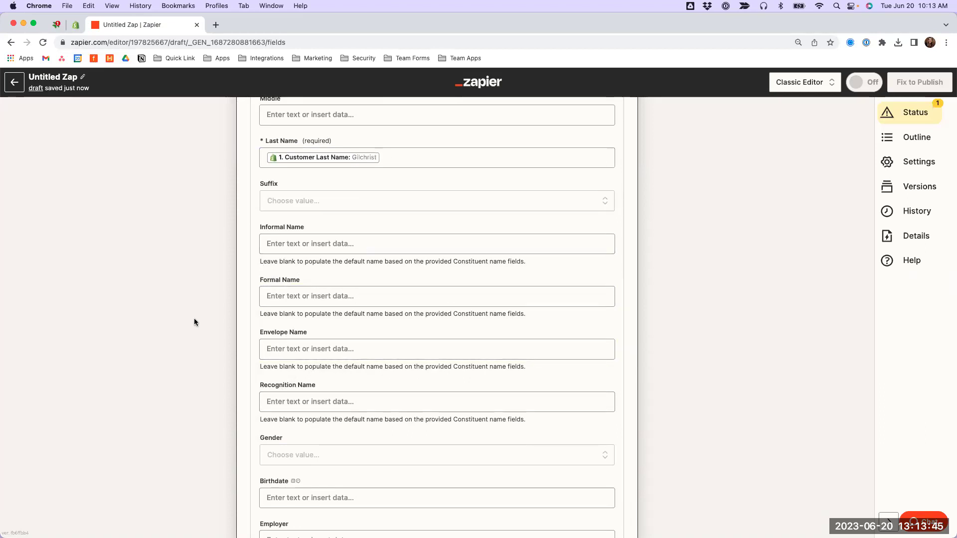
pyautogui.scroll(2, 195, 322)
pyautogui.scroll(-12, 225, 309)
pyautogui.scroll(-6, 225, 310)
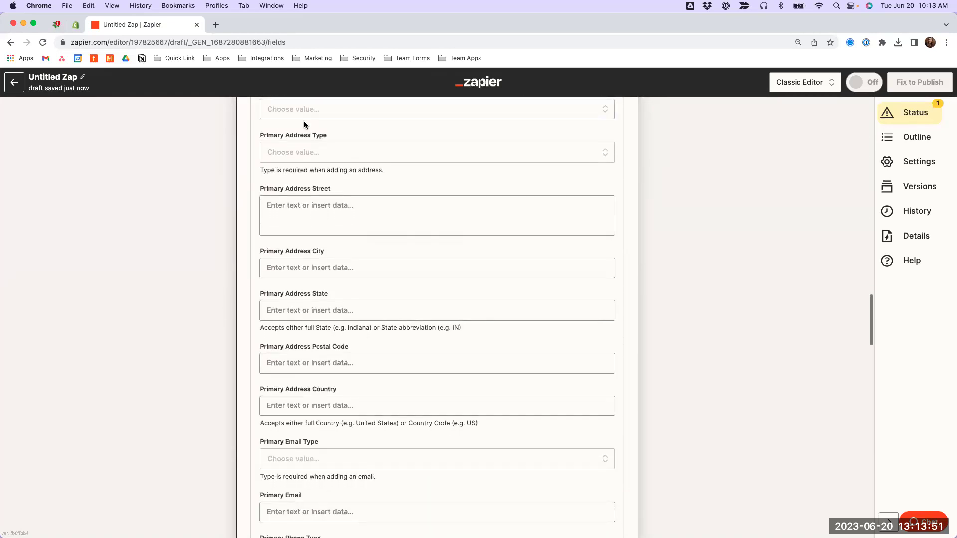
pyautogui.click(293, 154)
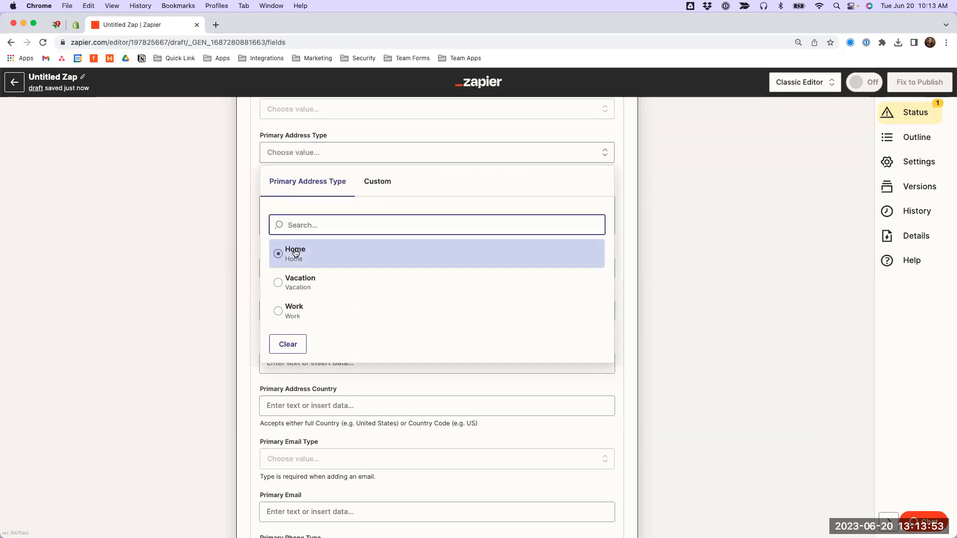
pyautogui.click(237, 138)
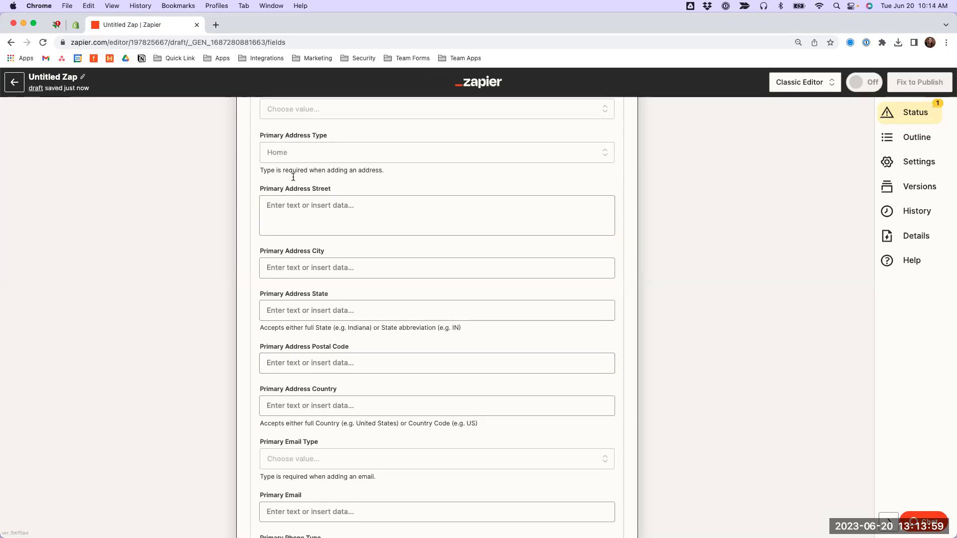
# Map Primary Address Street to the Shopify order's Billing Address Address 1 followed by Billing Address Address 2
pyautogui.click(287, 212)
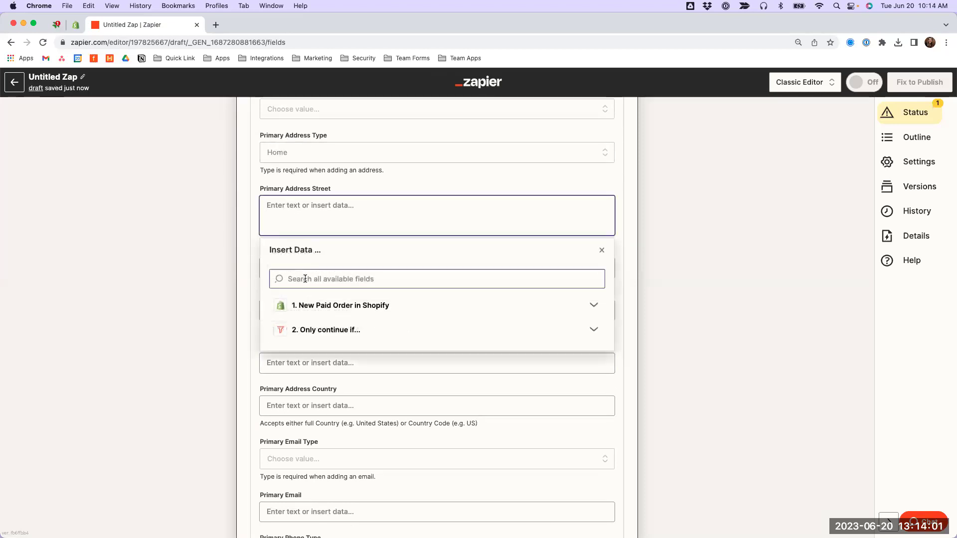
pyautogui.write('Billind')
pyautogui.write(' address')
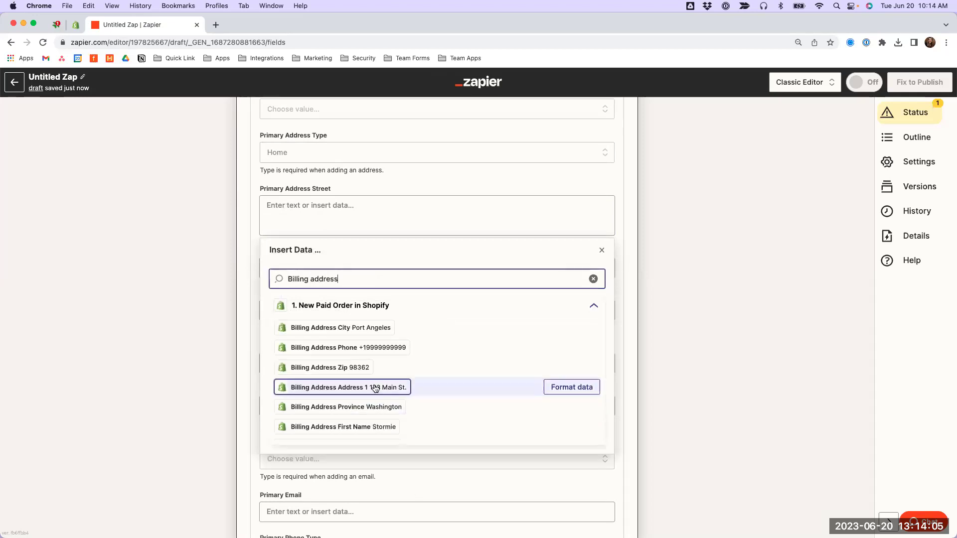
pyautogui.click(374, 389)
pyautogui.scroll(-3, 369, 386)
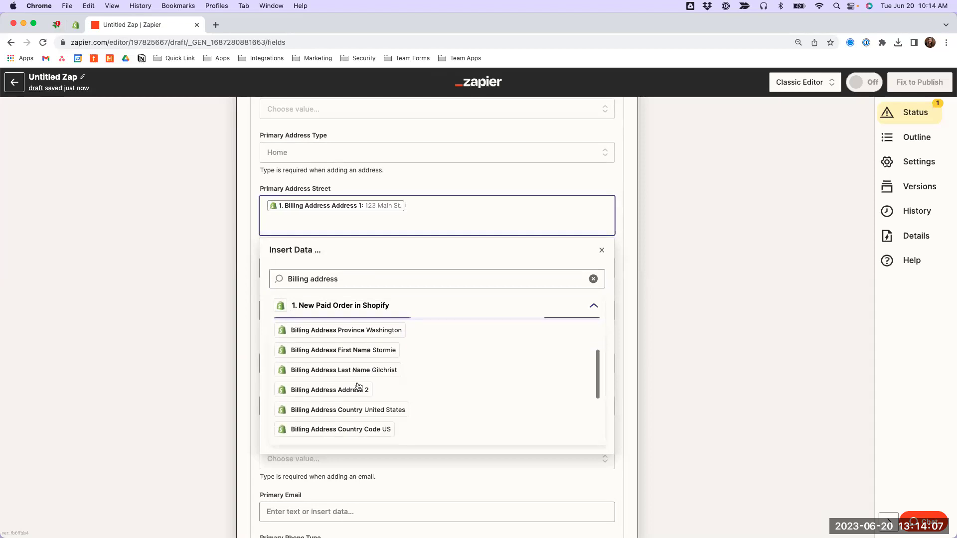
pyautogui.click(354, 385)
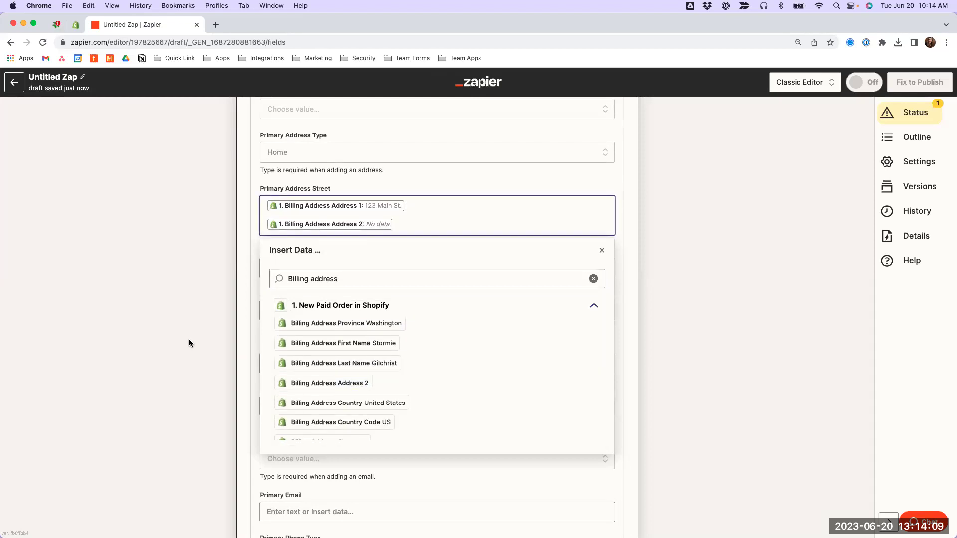
# Map Primary Address City to the Shopify order's Billing Address City
pyautogui.click(244, 312)
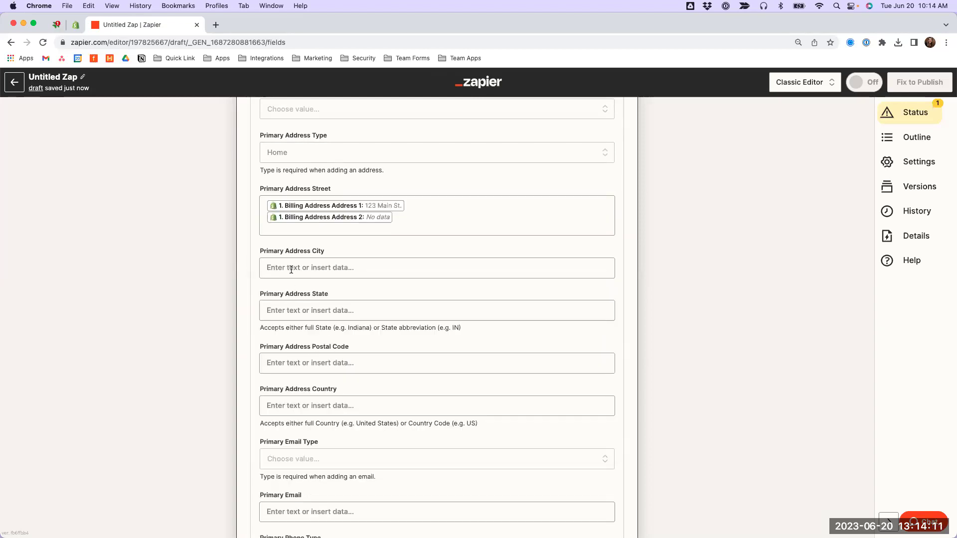
pyautogui.click(292, 265)
pyautogui.write('City')
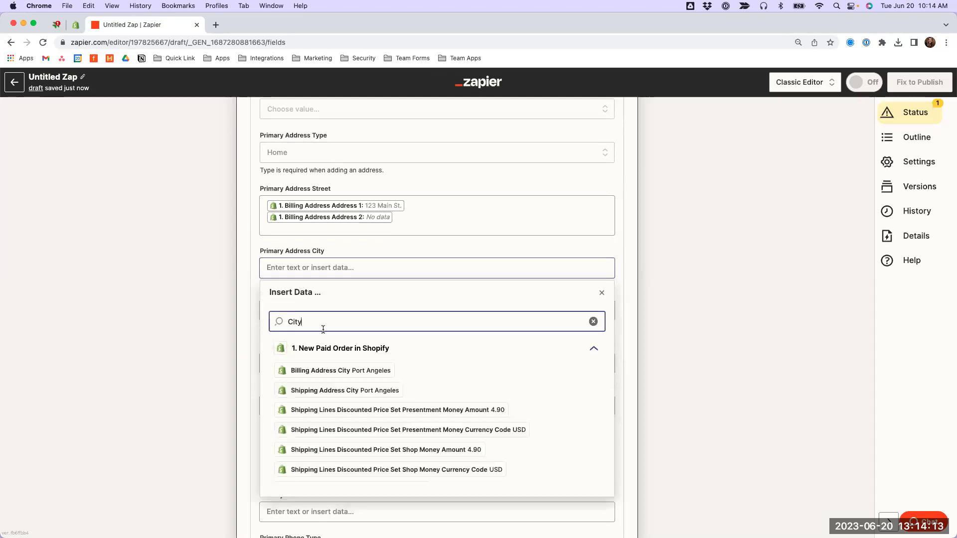
pyautogui.click(334, 371)
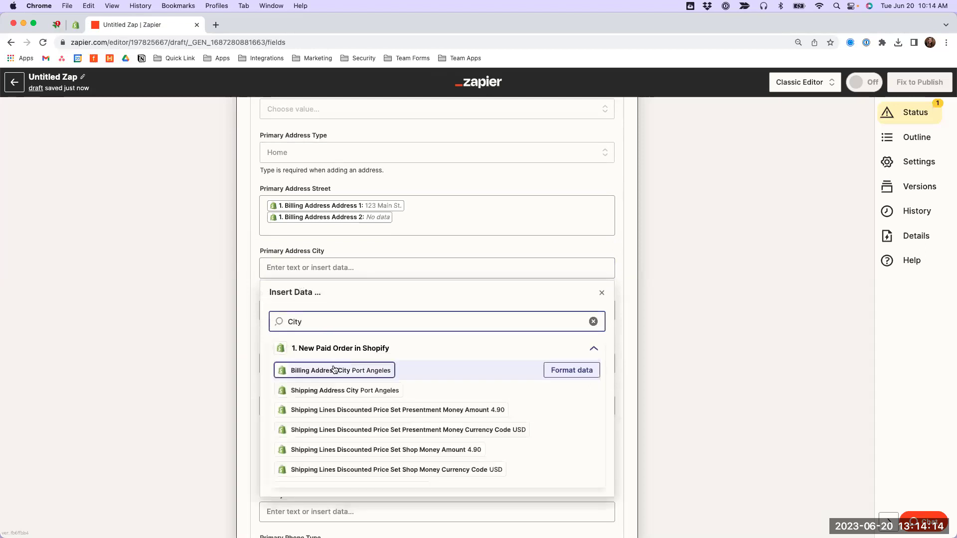
pyautogui.click(209, 318)
# Map Primary Address State to the Shopify order's Billing Address Province
pyautogui.click(309, 309)
pyautogui.write('State')
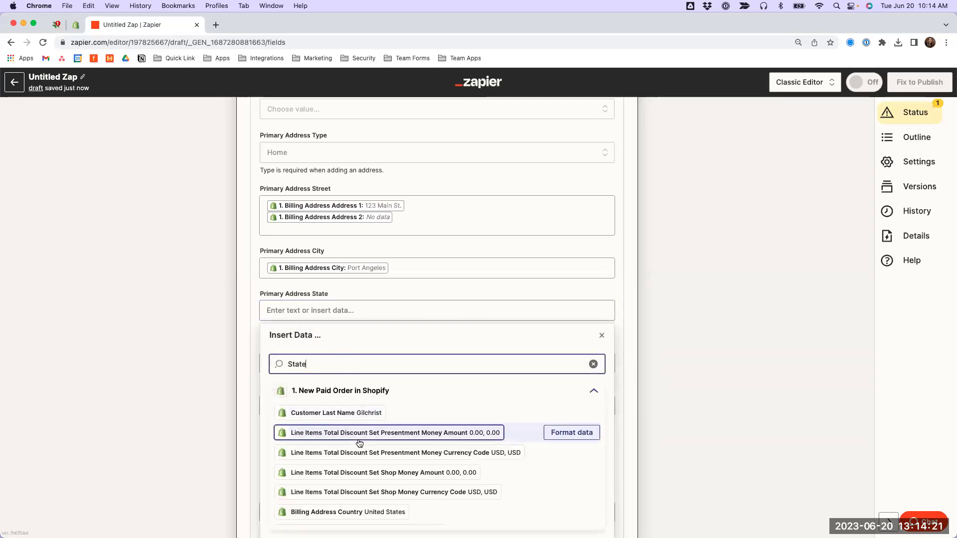
pyautogui.scroll(-5, 359, 438)
pyautogui.scroll(-4, 357, 441)
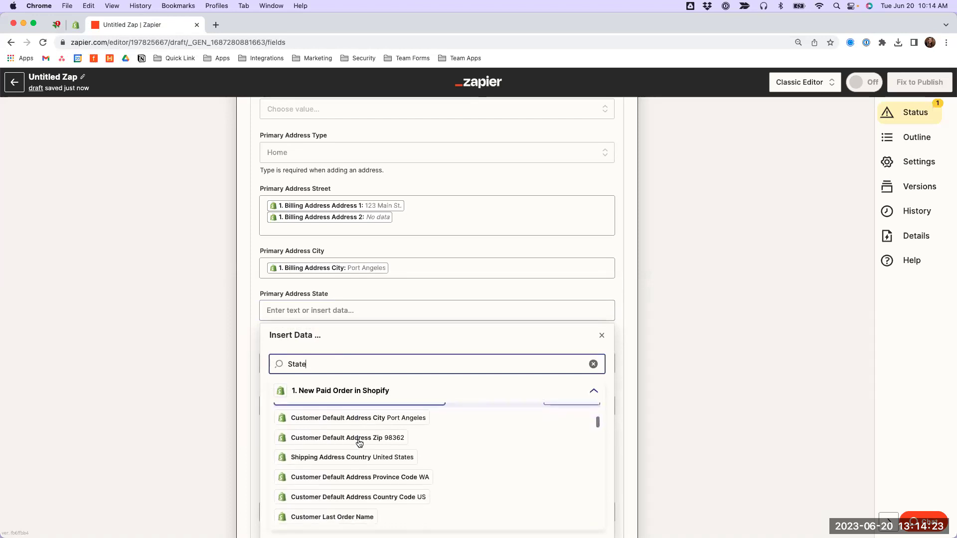
pyautogui.press('BackSpace')
pyautogui.write('Bil')
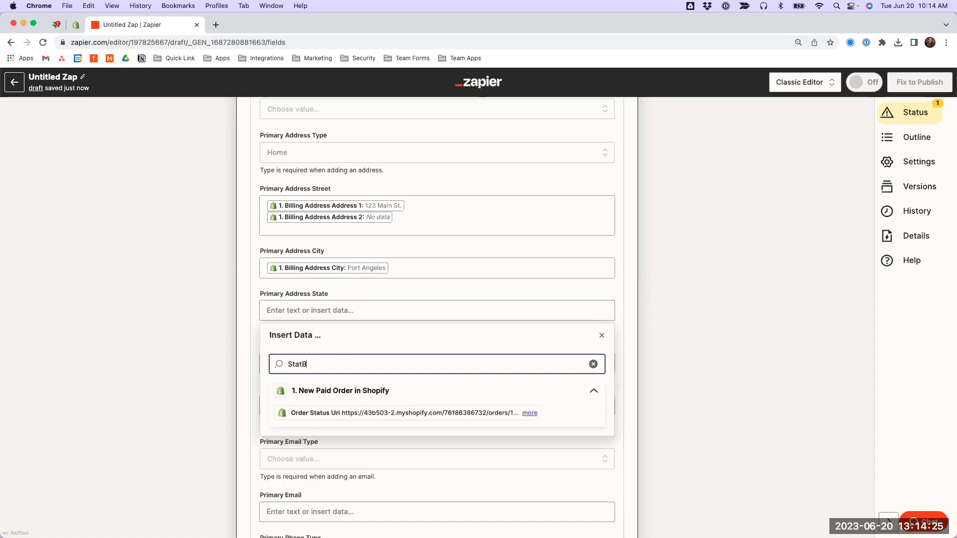
pyautogui.press('BackSpace')
pyautogui.press('BackSpace')
pyautogui.press('BackSpace')
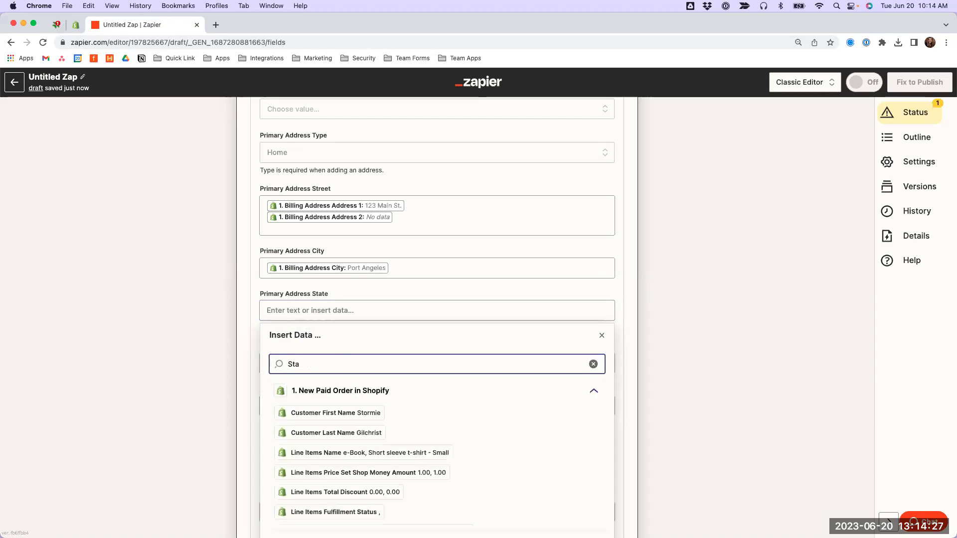
pyautogui.press('BackSpace')
pyautogui.press('BackSpace')
pyautogui.press('BackSpace')
pyautogui.write('Billing')
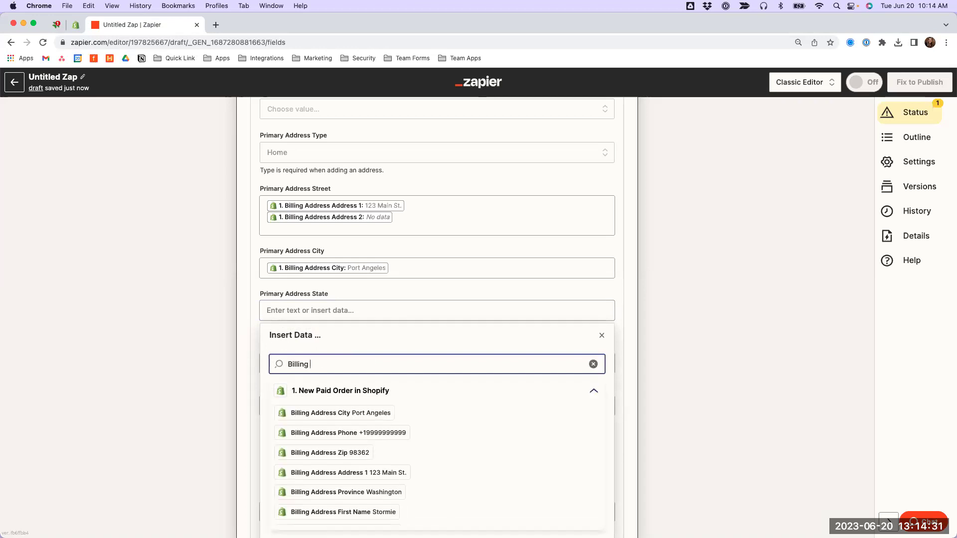
pyautogui.click(384, 492)
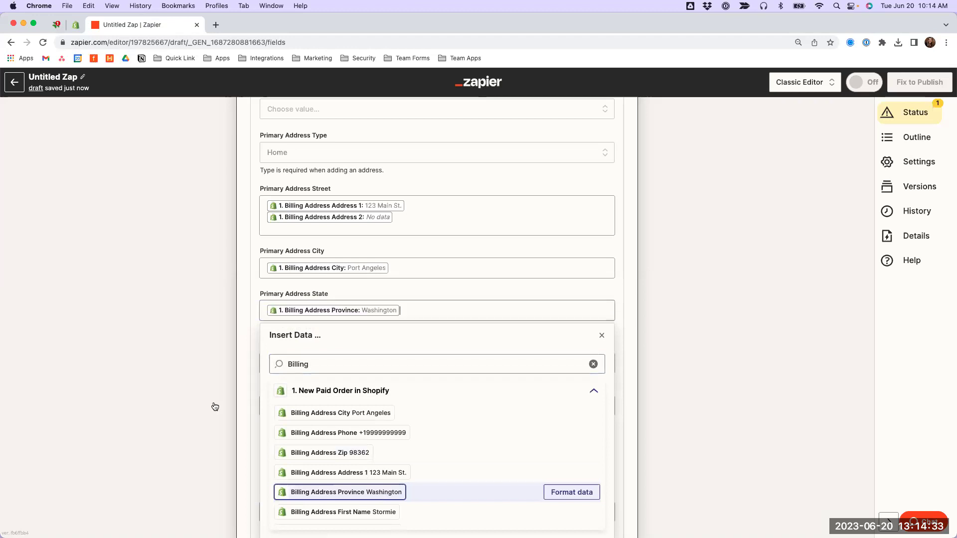
# Map Primary Address Postal Code to the Shopify order's Billing Address Zip
pyautogui.scroll(-3, 190, 354)
pyautogui.click(291, 297)
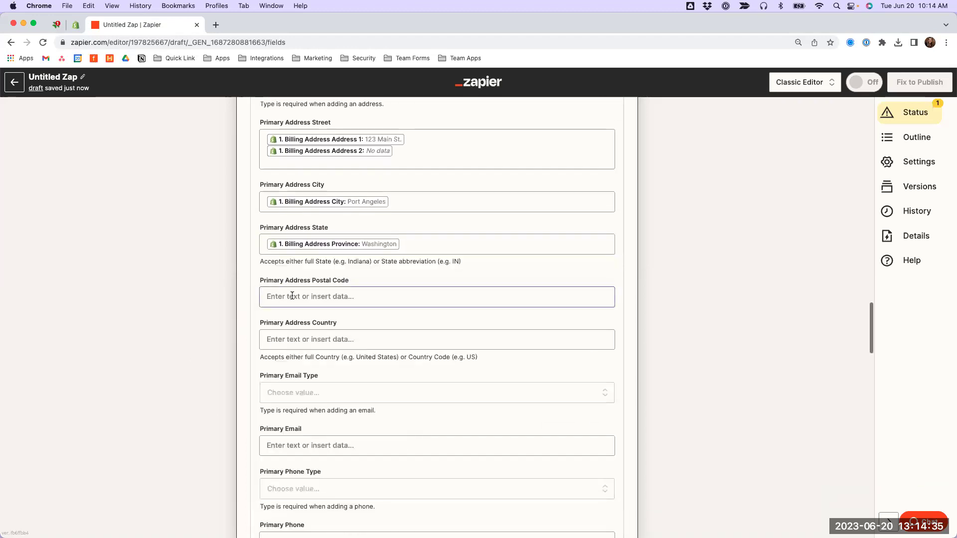
pyautogui.write('Postal Cod')
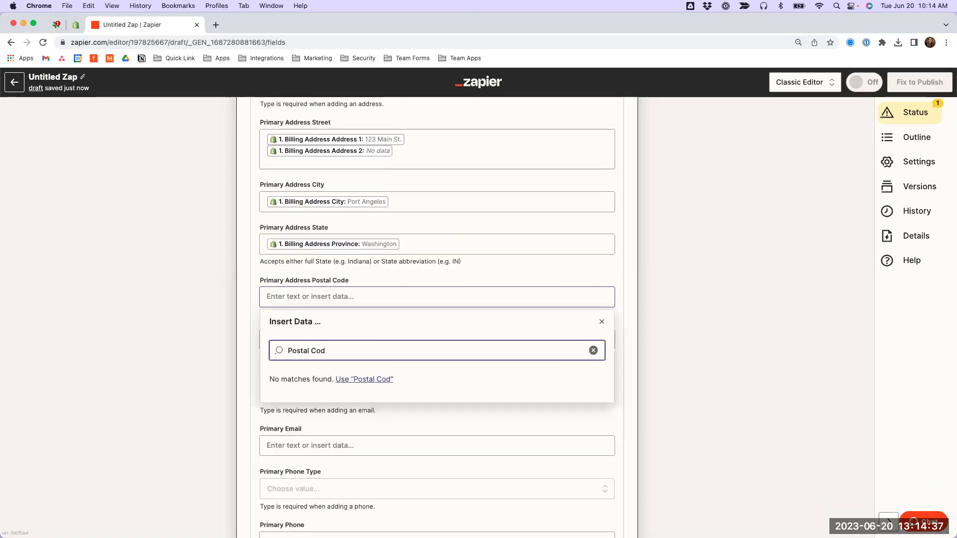
pyautogui.press('BackSpace')
pyautogui.press('super+a')
pyautogui.write('Zi')
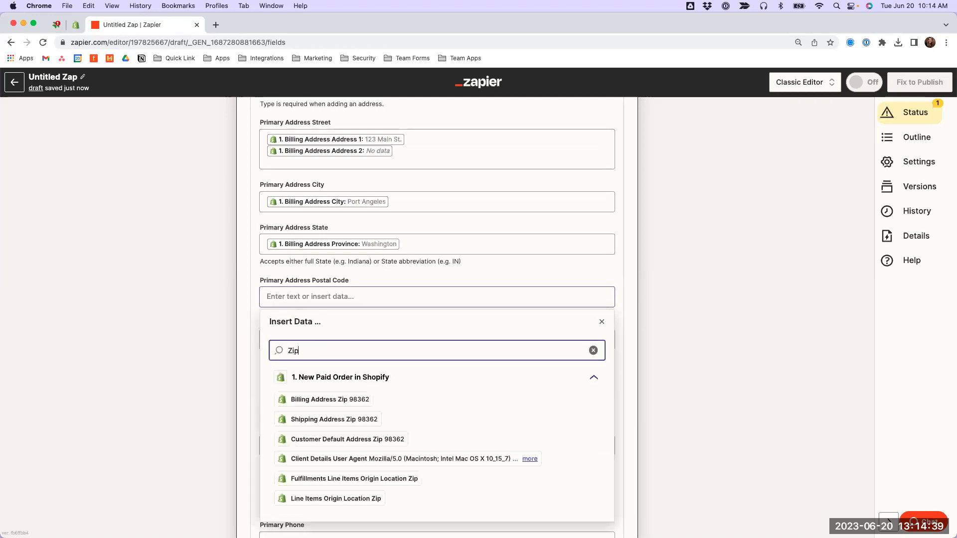
pyautogui.click(330, 399)
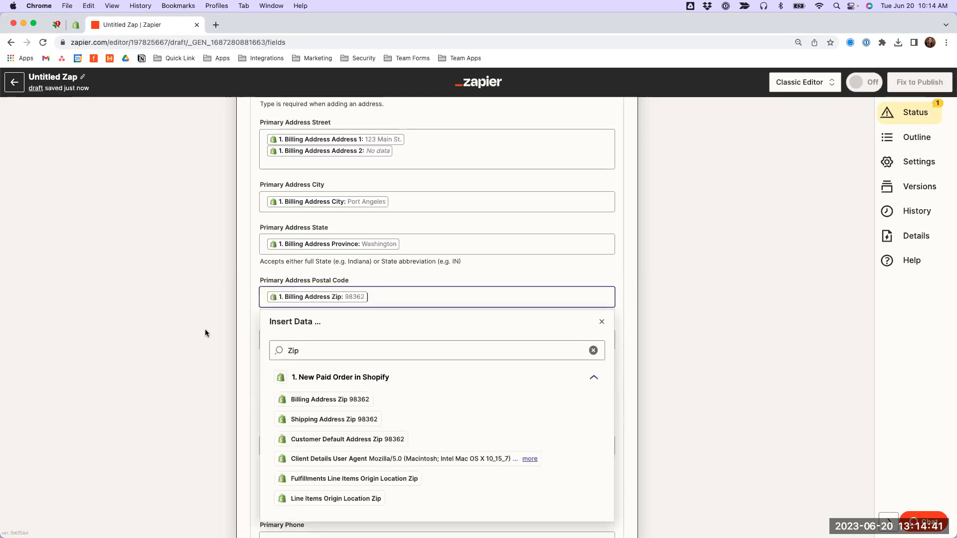
pyautogui.click(205, 329)
# Map Primary Address Country to the Shopify order's Billing Address Country
pyautogui.scroll(3, 278, 309)
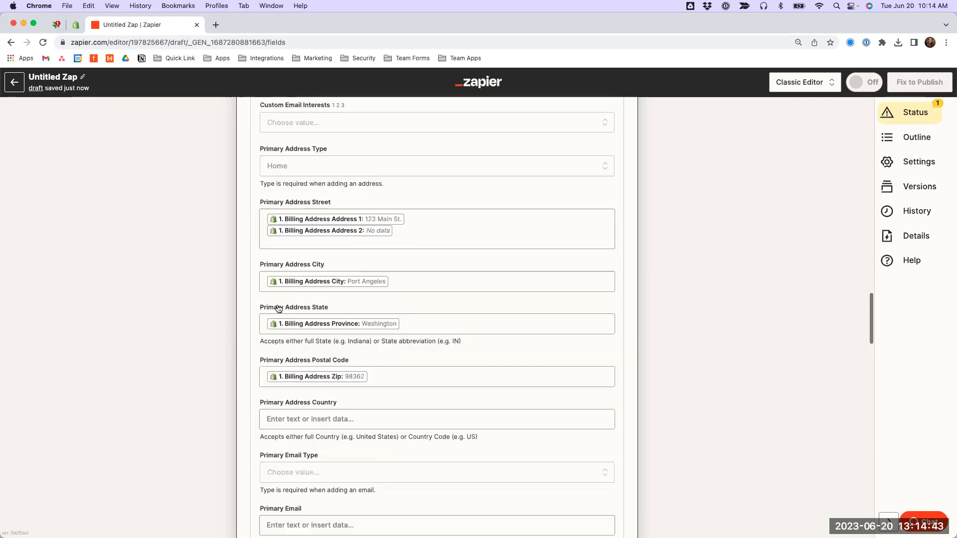
pyautogui.click(322, 418)
pyautogui.click(315, 473)
pyautogui.write('country')
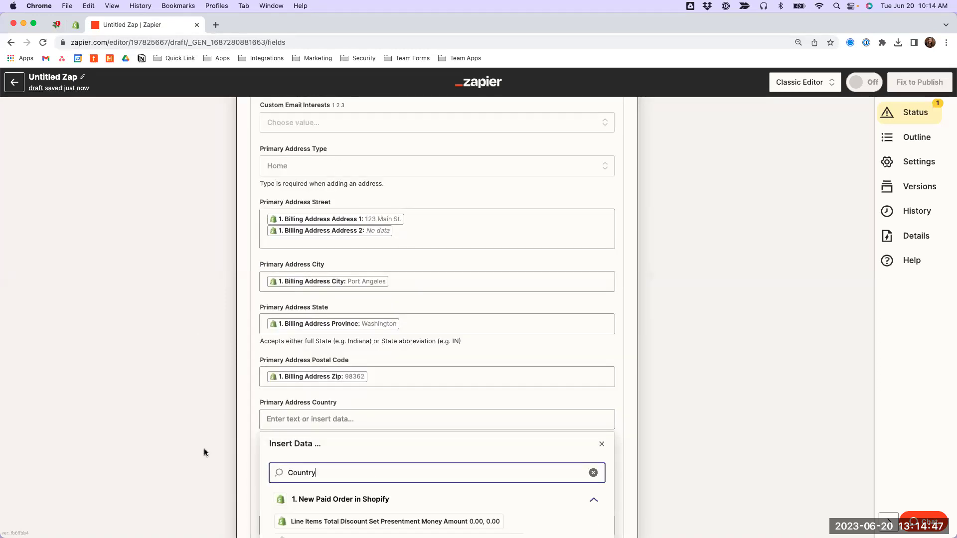
pyautogui.click(341, 416)
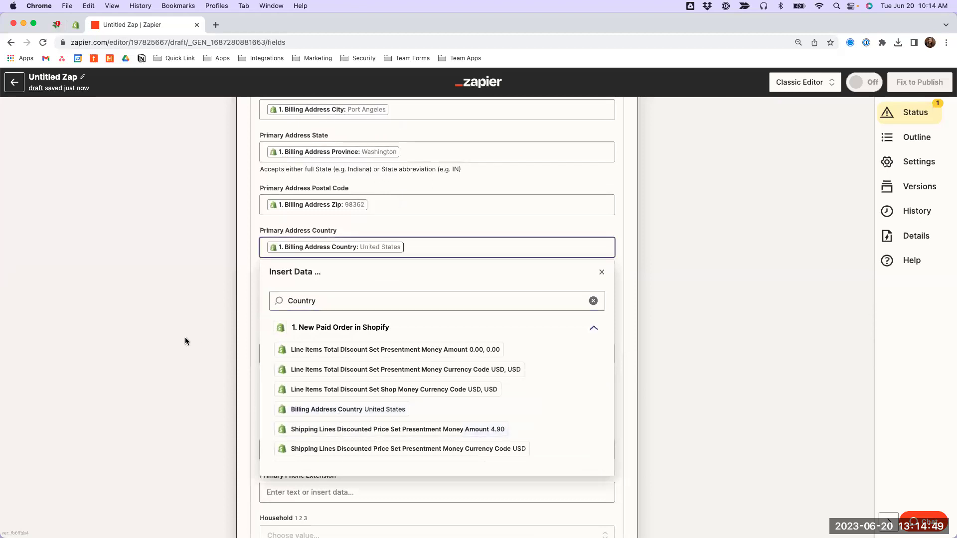
pyautogui.click(166, 352)
# Set Primary Email Type to Home and map Primary Email to the Shopify Customer Email
pyautogui.click(315, 301)
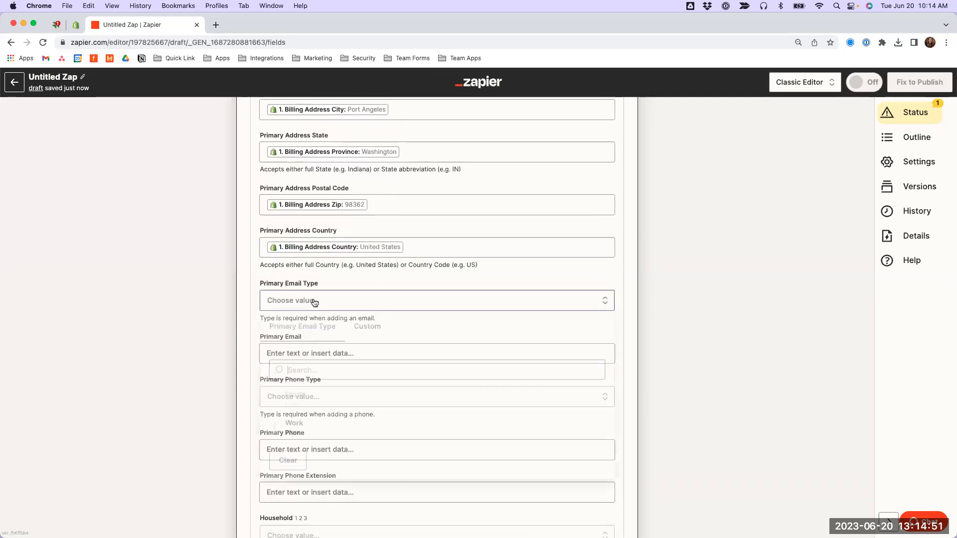
pyautogui.click(297, 405)
pyautogui.click(287, 355)
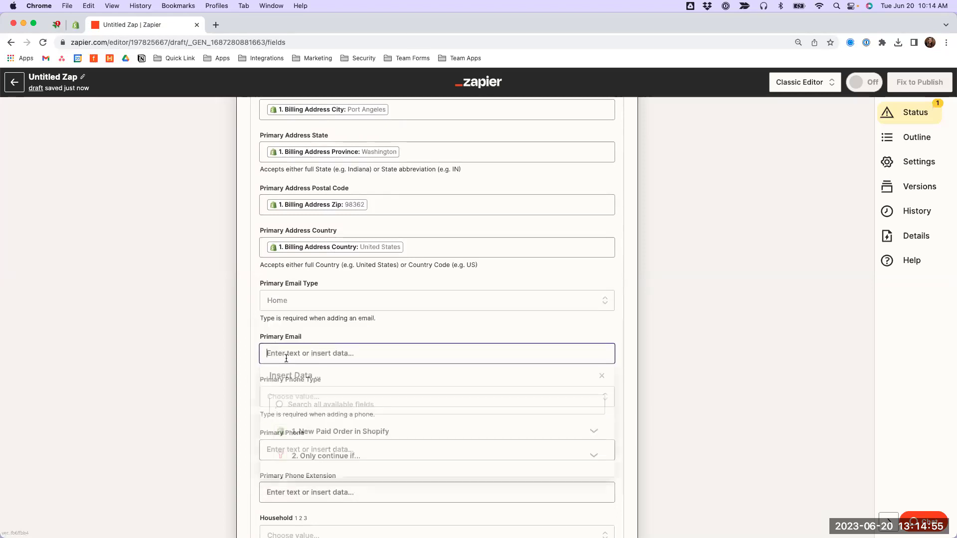
pyautogui.write('E')
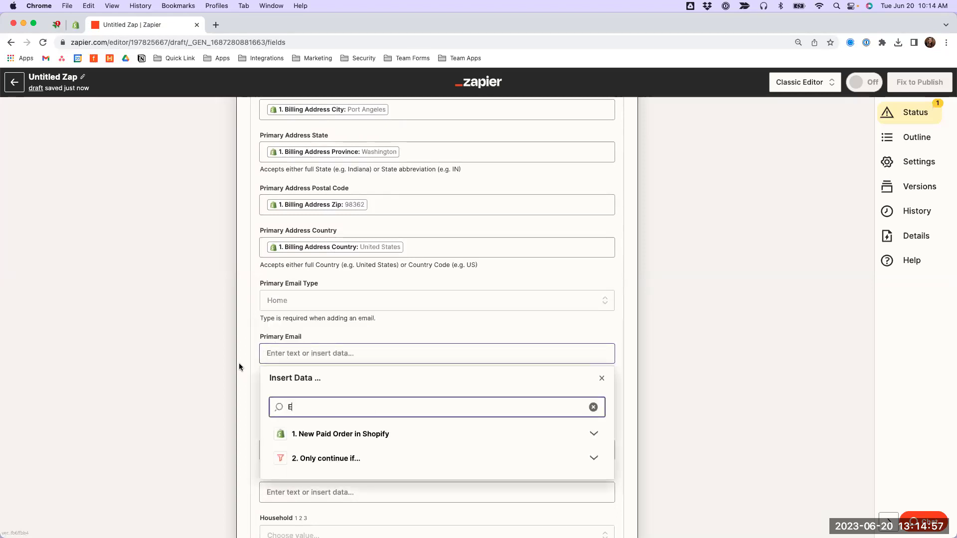
pyautogui.write('mail')
pyautogui.scroll(-3, 316, 439)
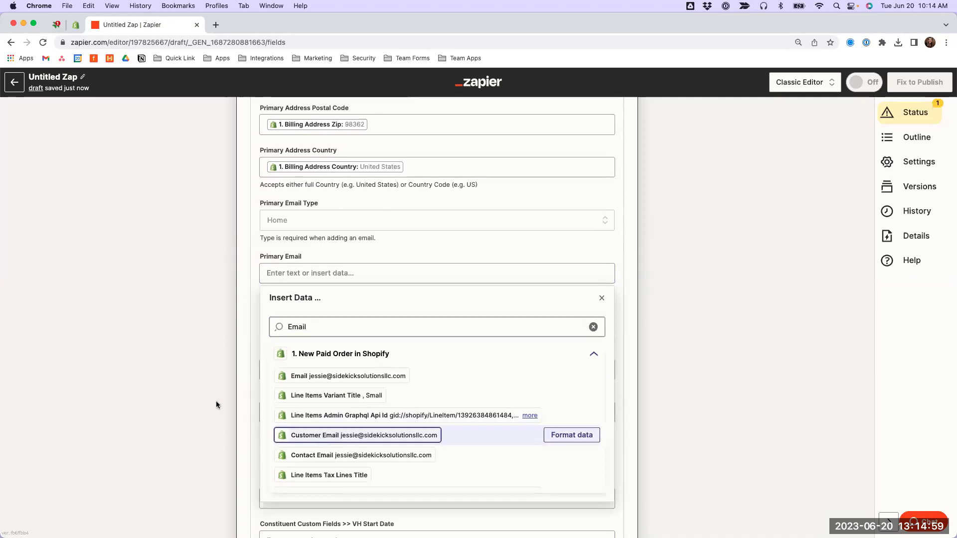
pyautogui.click(320, 437)
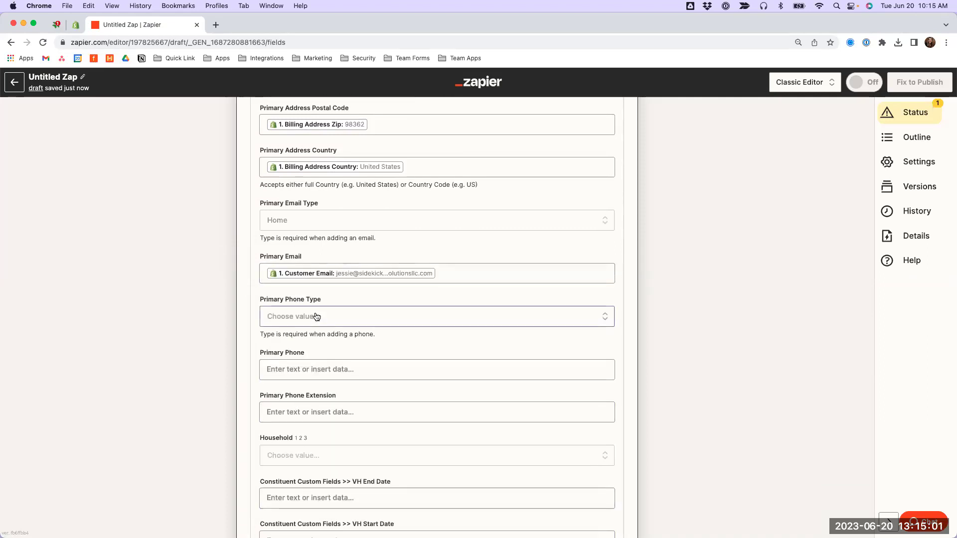
# Set the new constituent's Primary Phone Type to Mobile
pyautogui.click(319, 316)
pyautogui.click(369, 345)
pyautogui.click(306, 345)
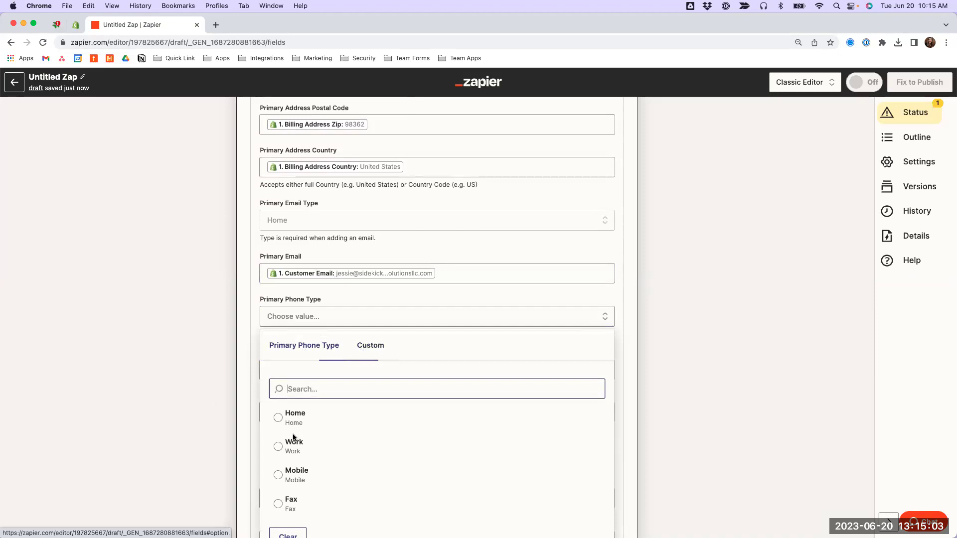
pyautogui.click(294, 471)
# Map Primary Phone to the Shopify Customer Default Address Phone
pyautogui.click(314, 369)
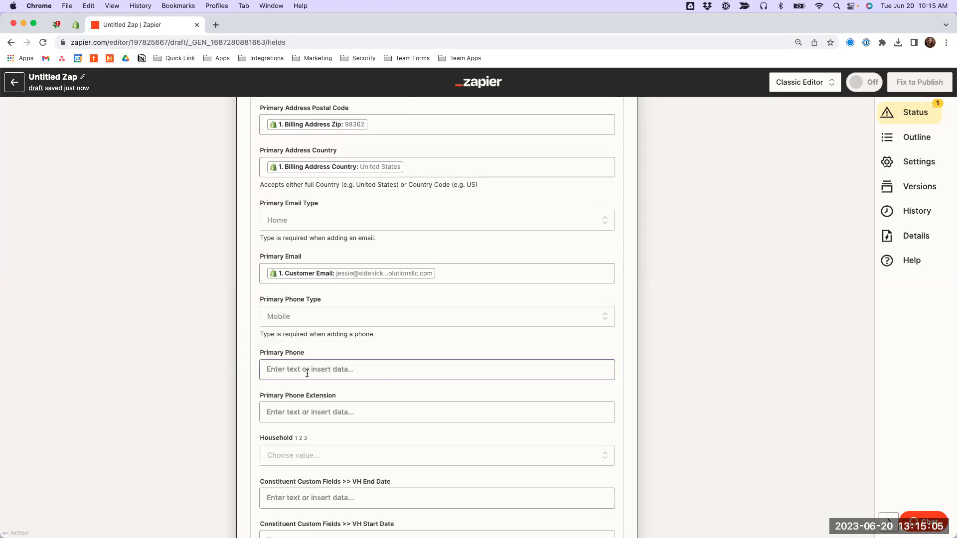
pyautogui.write('Phone')
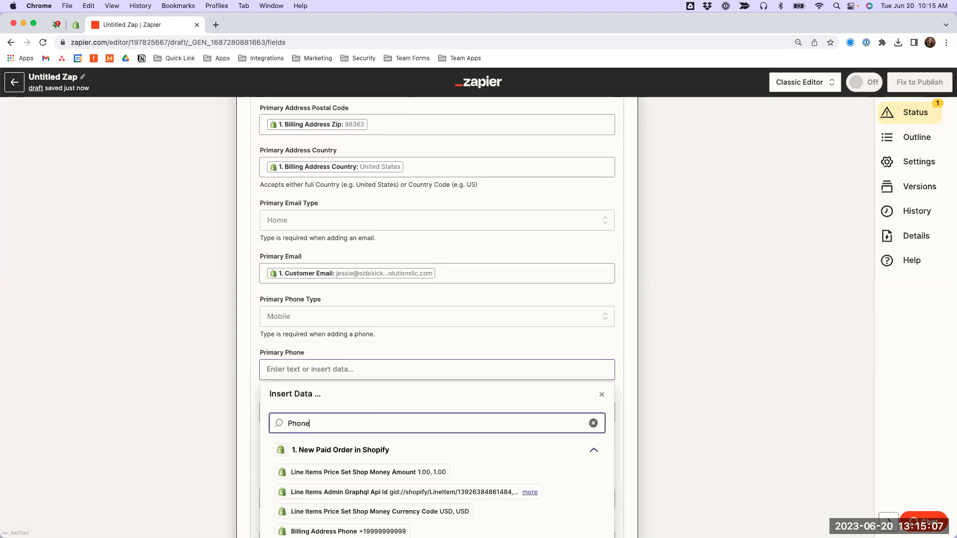
pyautogui.scroll(-2, 192, 364)
pyautogui.scroll(-2, 193, 368)
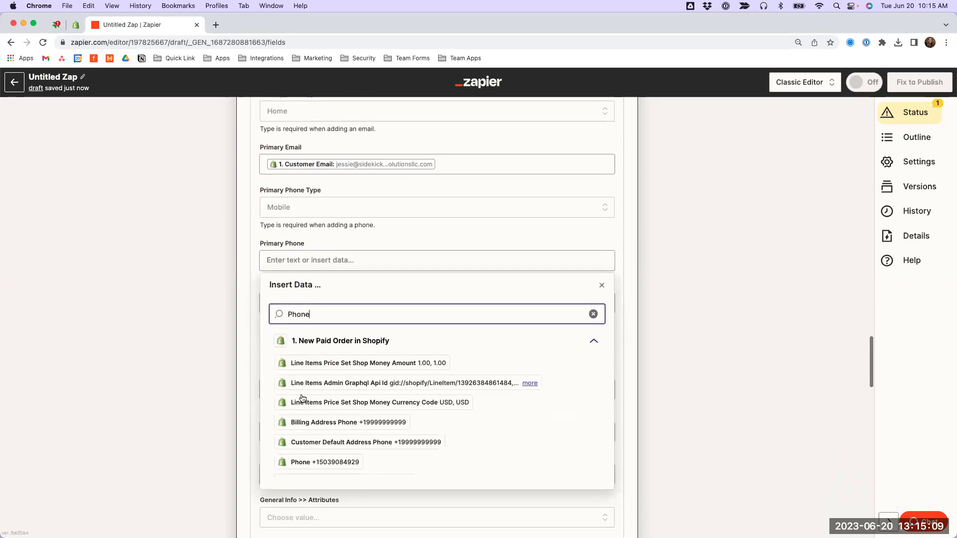
pyautogui.click(279, 441)
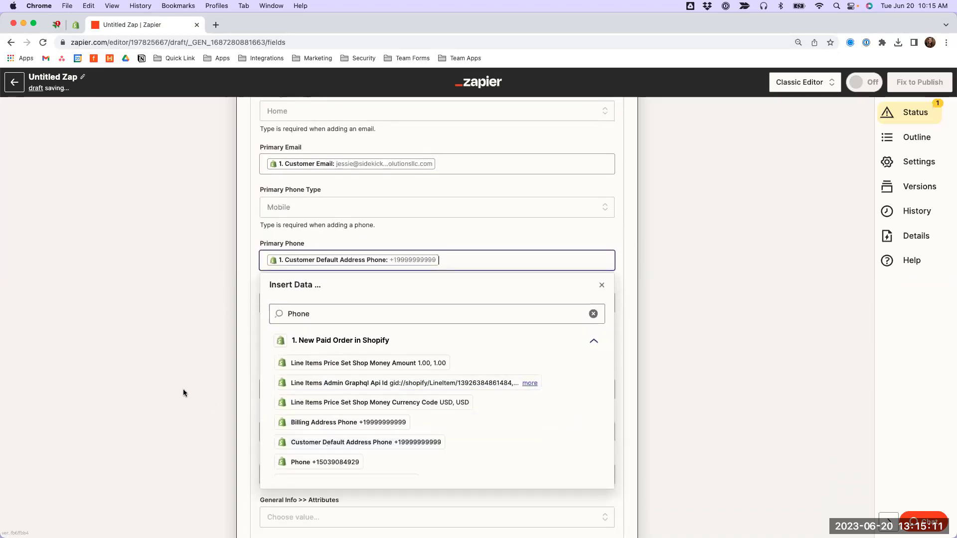
pyautogui.click(214, 342)
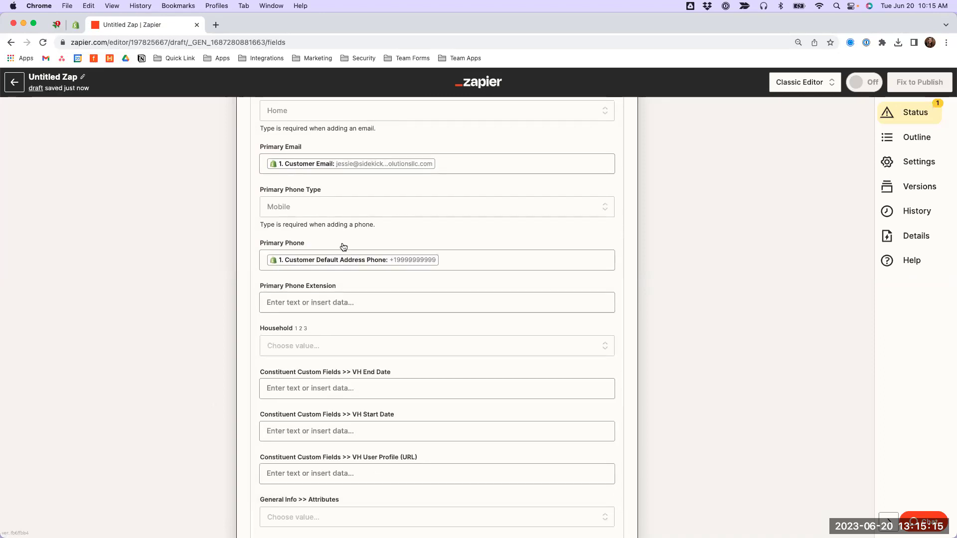
# Leave the remaining custom fields empty and remove the unused extra field Zap Search Success On Miss from the constituent action
pyautogui.scroll(-3, 191, 337)
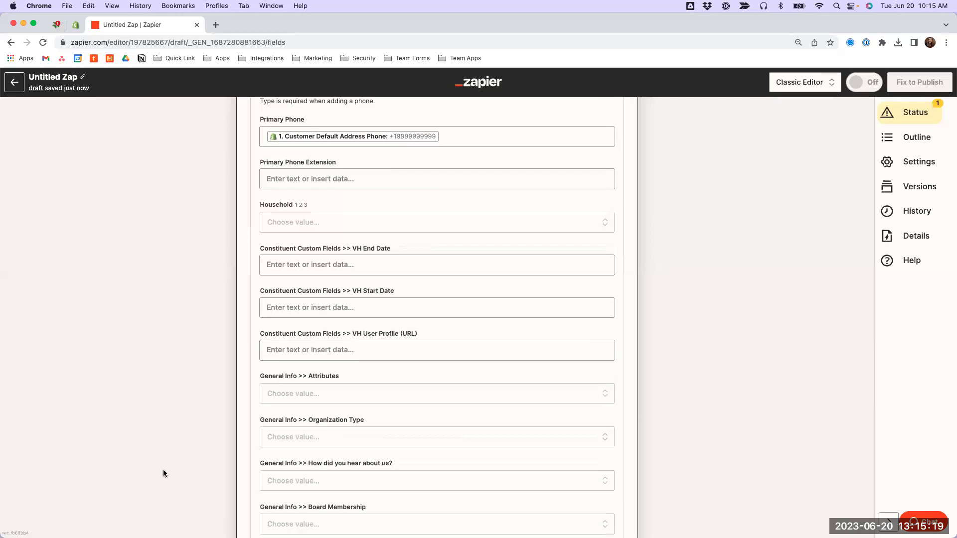
pyautogui.scroll(-2, 163, 473)
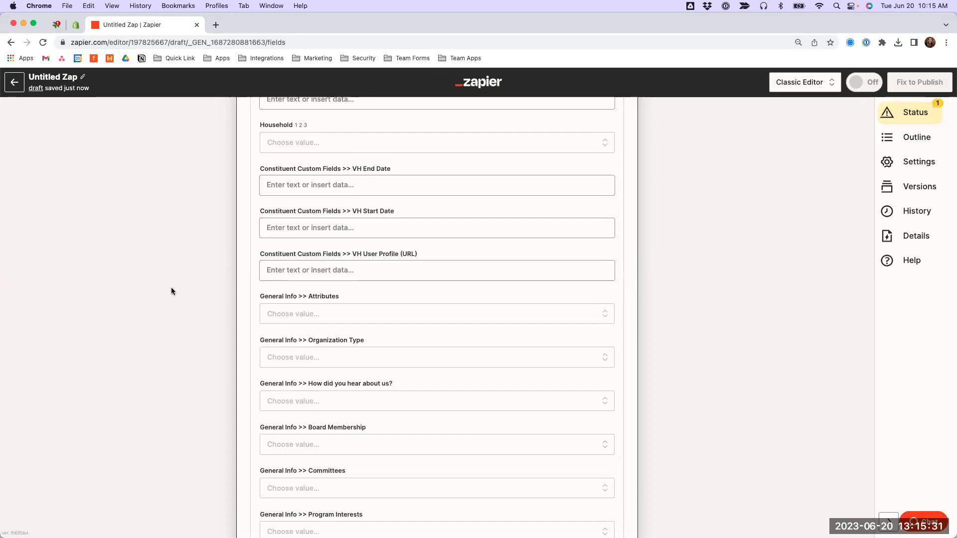
pyautogui.scroll(-5, 171, 287)
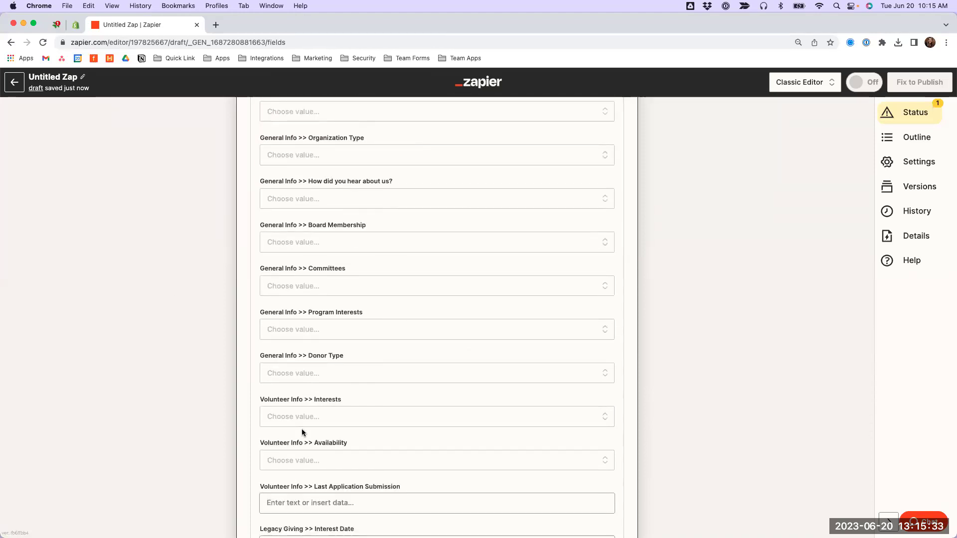
pyautogui.scroll(-4, 301, 428)
pyautogui.scroll(-1, 186, 363)
pyautogui.scroll(-13, 186, 367)
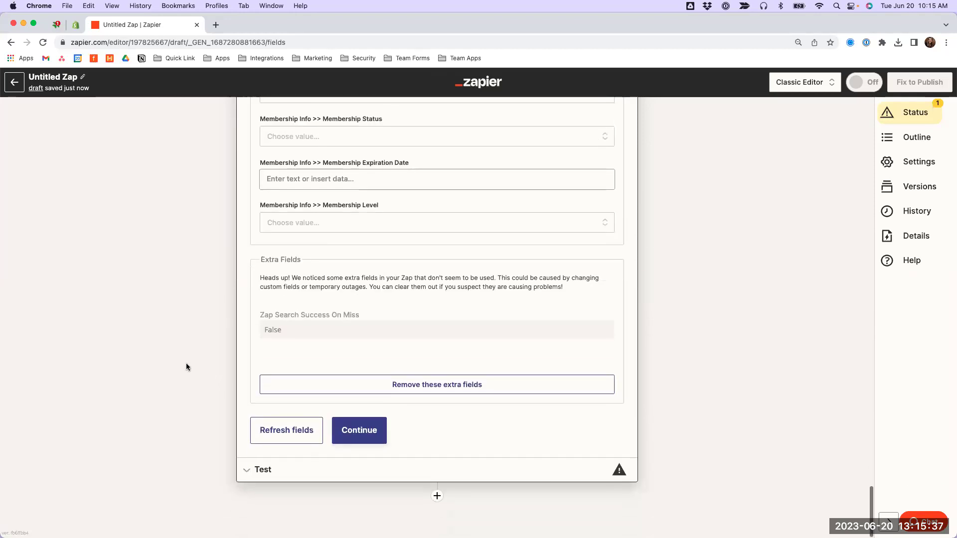
pyautogui.click(388, 385)
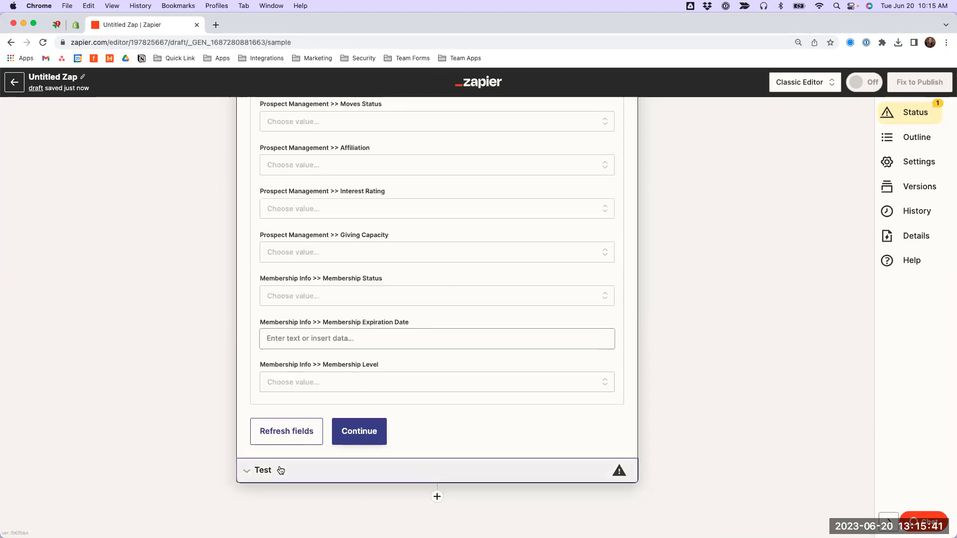
# Review the mapped constituent data in the test section and run the Find or Create Constituent test in Bloomerang
pyautogui.click(280, 470)
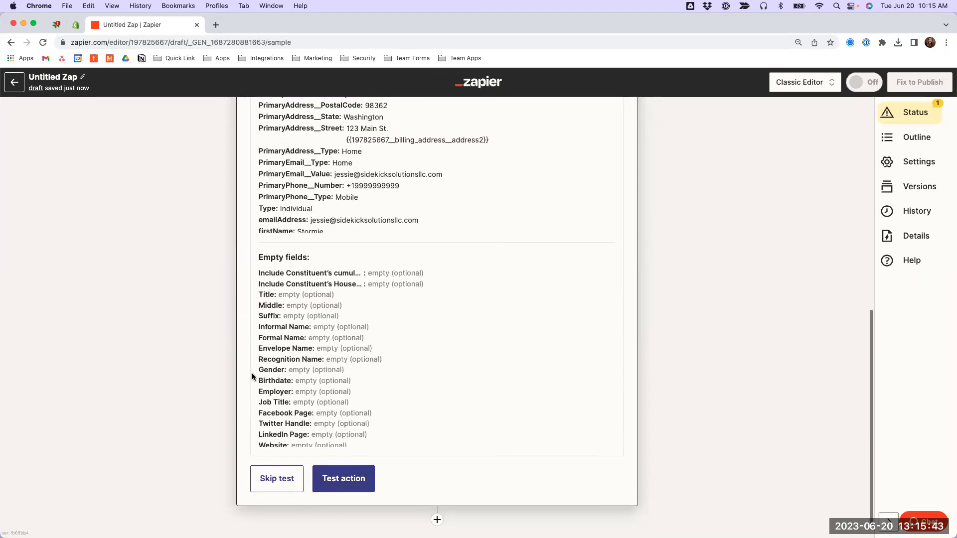
pyautogui.scroll(-5, 252, 373)
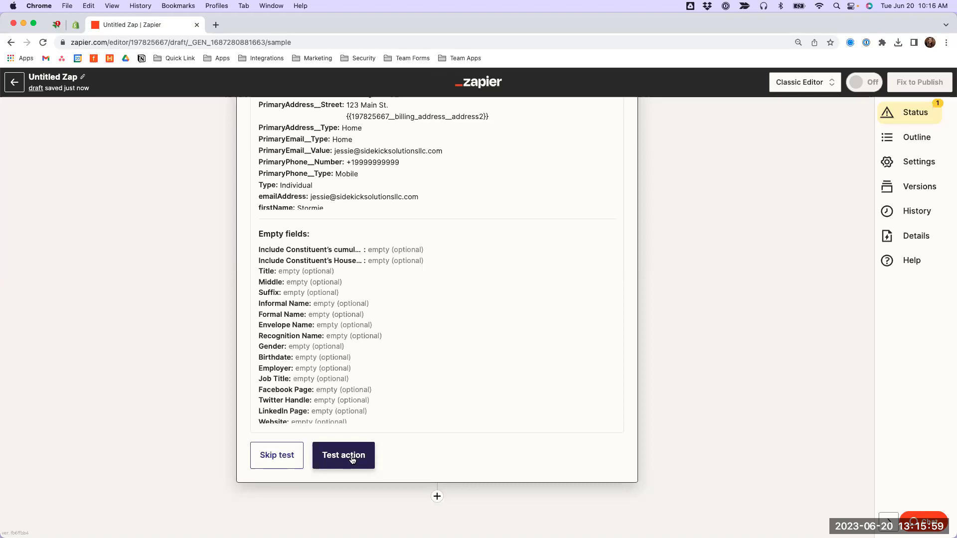
pyautogui.click(352, 459)
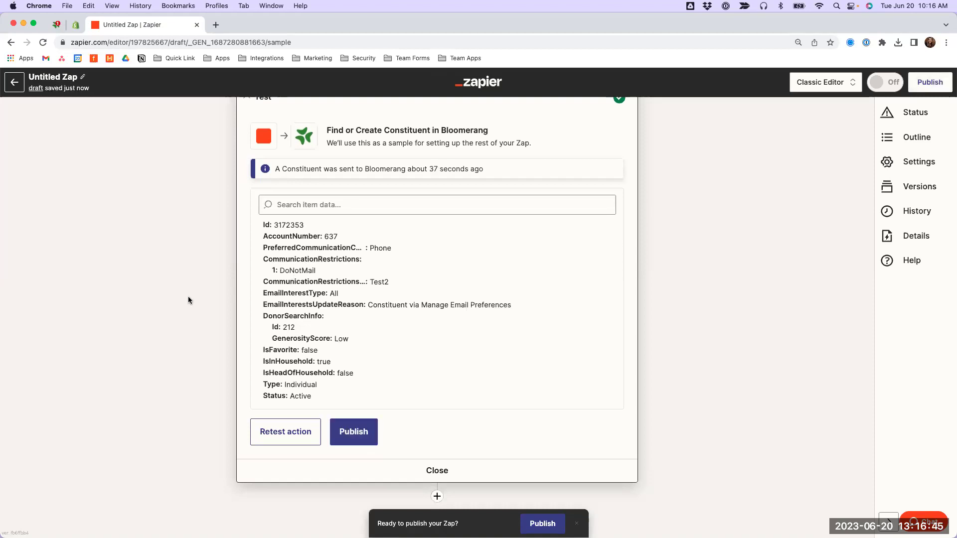
# Examine the constituent record returned by the Find or Create Constituent test, from its ID down to the membership fields
pyautogui.scroll(6, 188, 296)
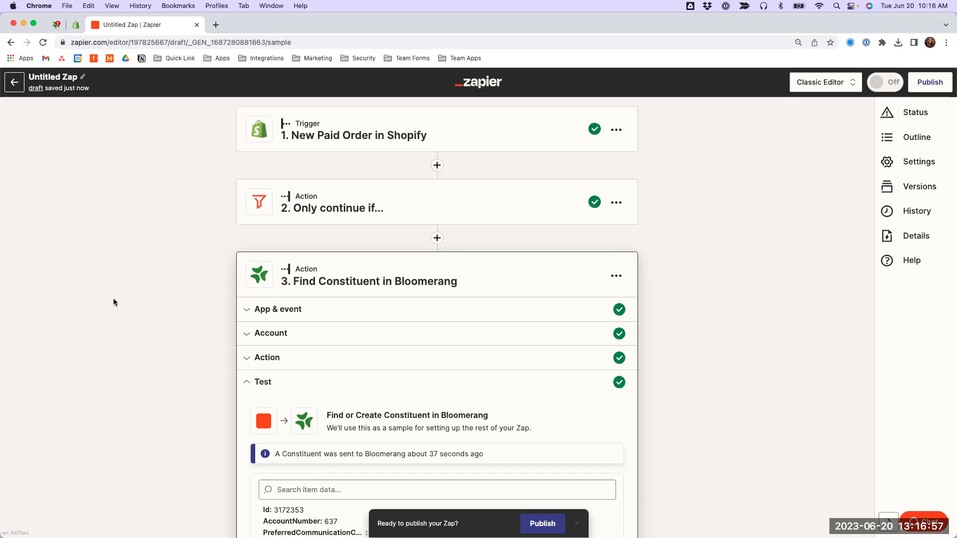
pyautogui.scroll(-2, 151, 288)
pyautogui.scroll(-5, 150, 287)
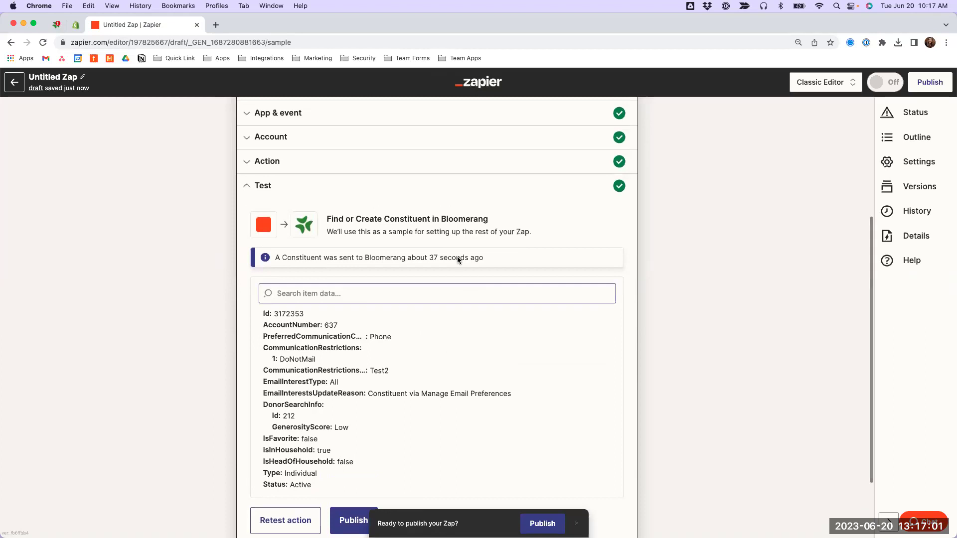
pyautogui.scroll(-3, 180, 305)
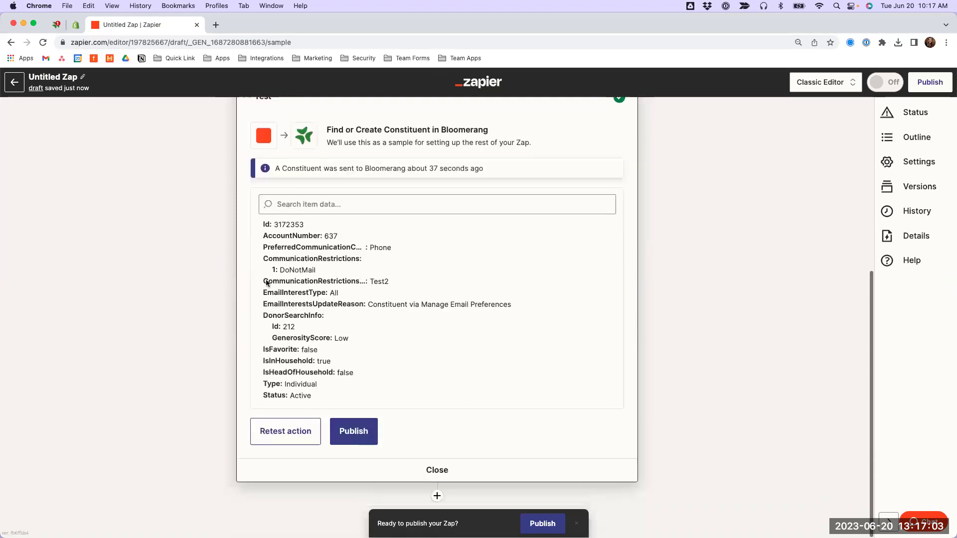
pyautogui.scroll(-2, 293, 285)
pyautogui.scroll(-5, 293, 288)
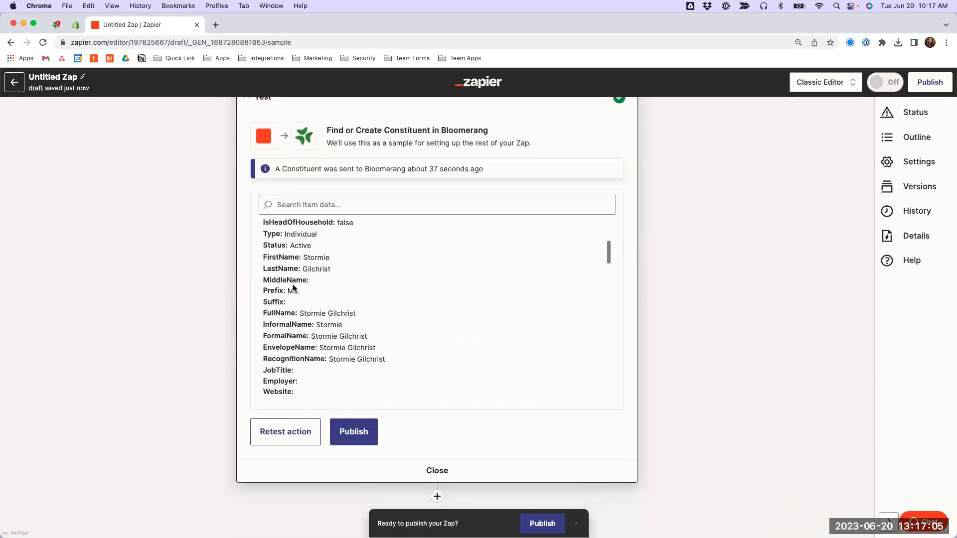
pyautogui.scroll(-10, 283, 284)
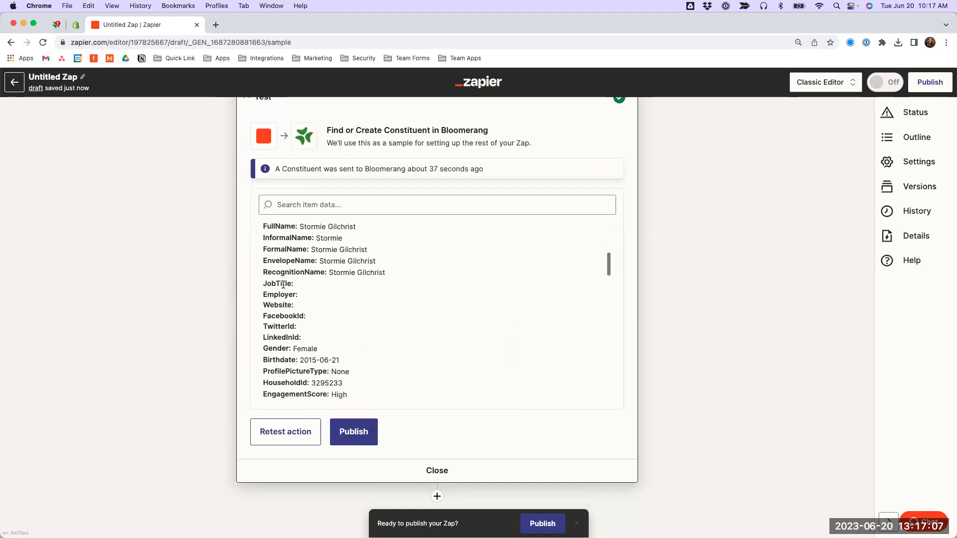
pyautogui.scroll(-12, 283, 284)
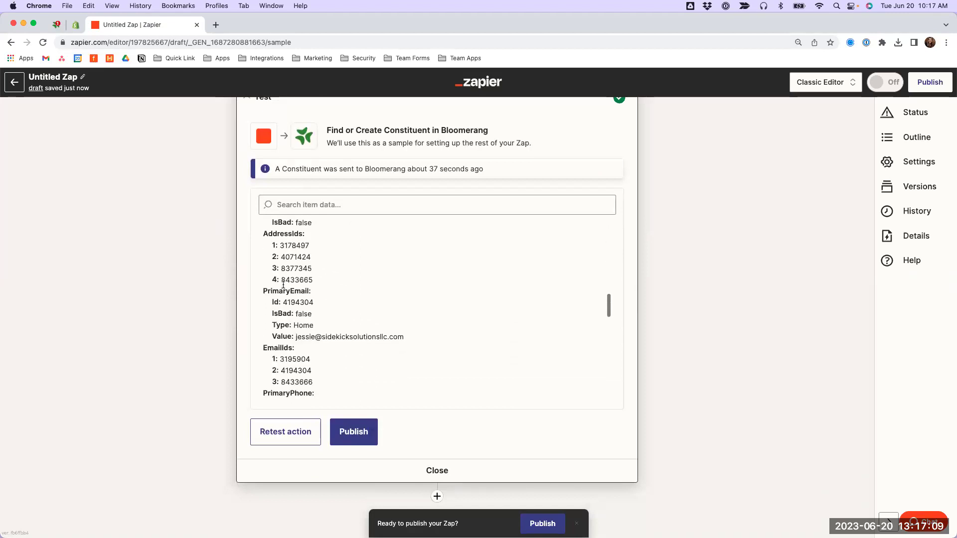
pyautogui.scroll(-10, 283, 288)
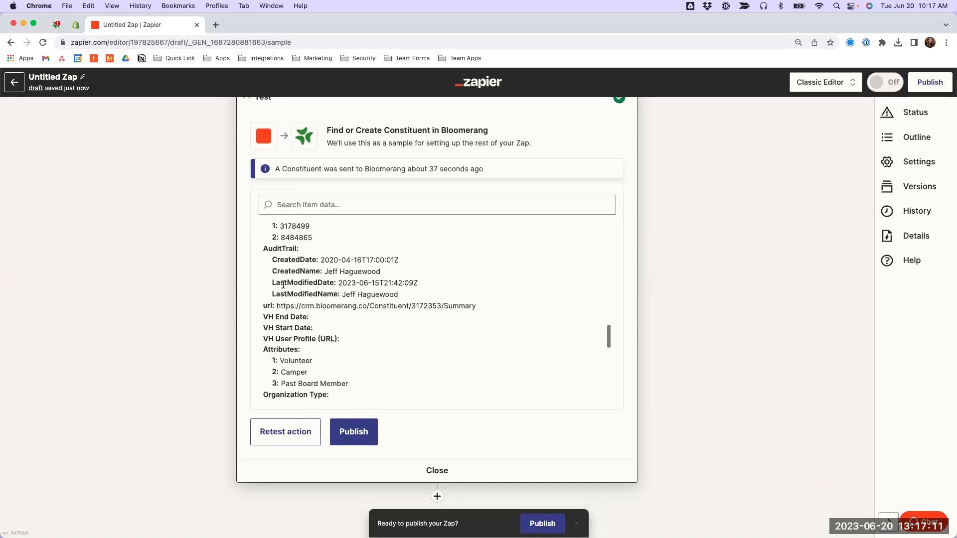
pyautogui.scroll(-5, 283, 288)
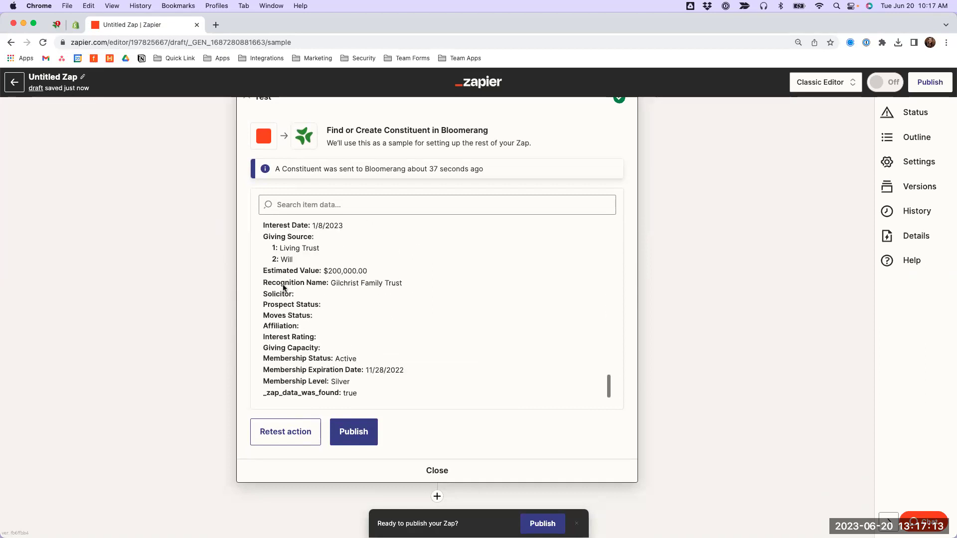
pyautogui.scroll(20, 306, 281)
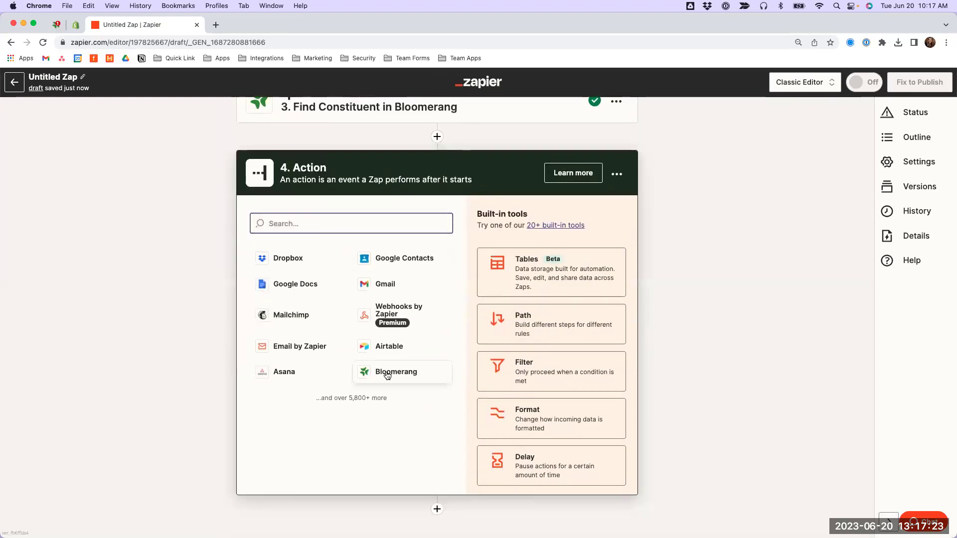
# Add a Bloomerang action as step 4 with the Create Donation event and continue through the account to the action fields
pyautogui.click(387, 376)
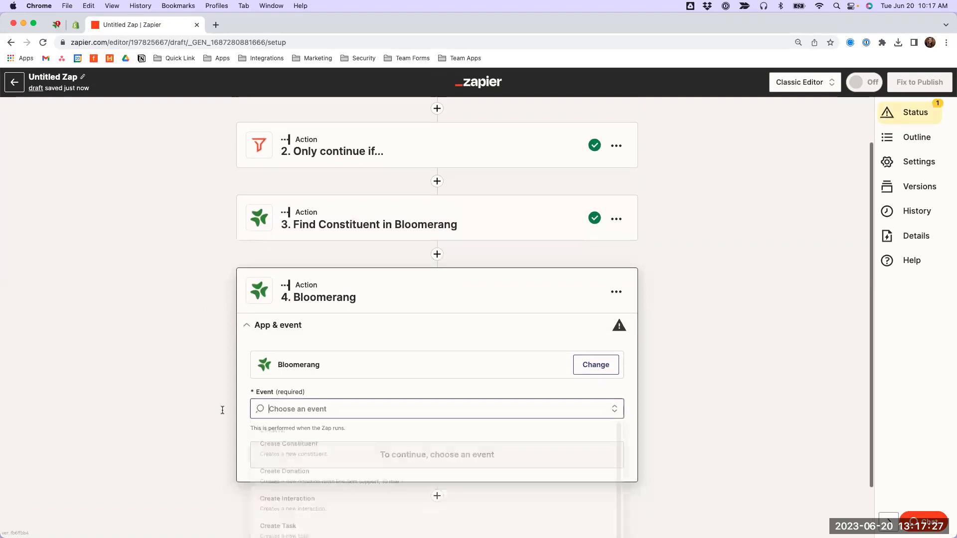
pyautogui.click(289, 408)
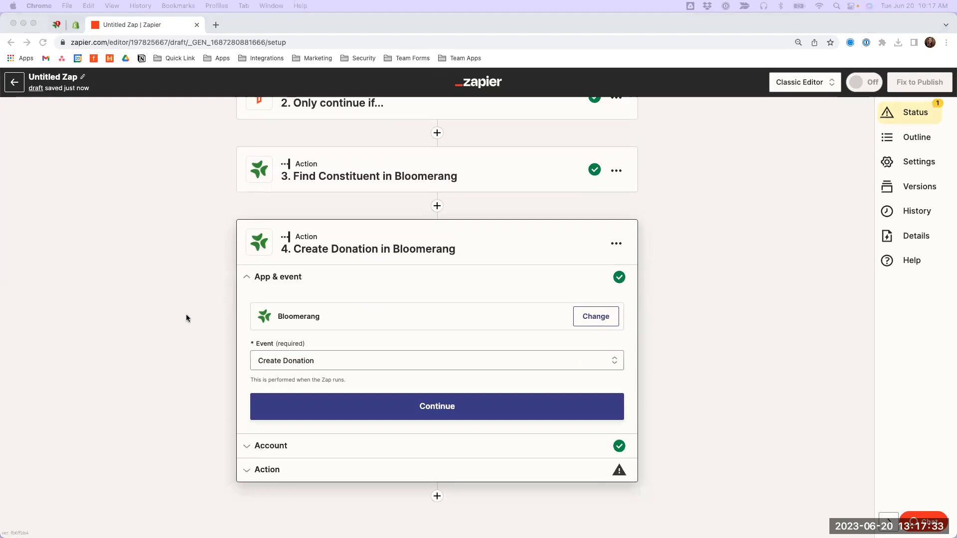
pyautogui.click(279, 409)
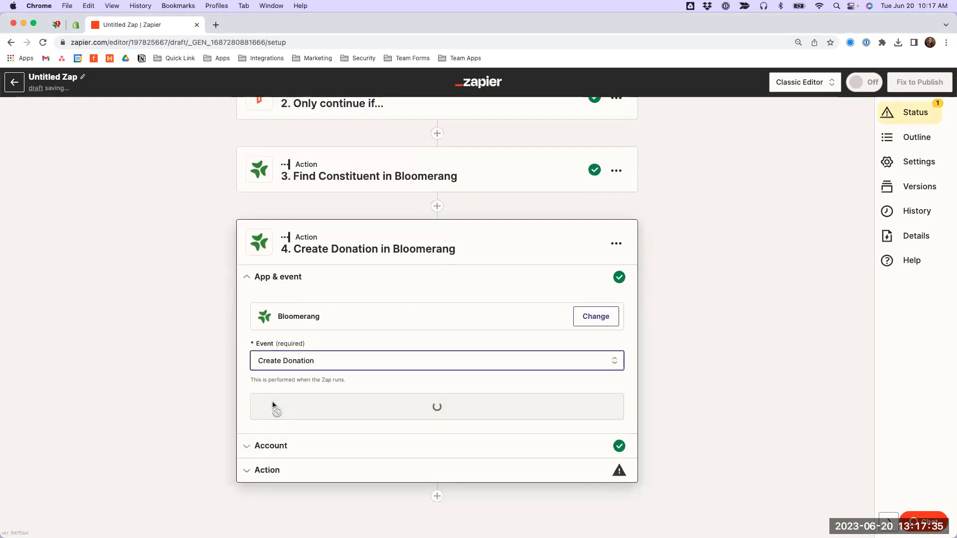
pyautogui.click(299, 407)
pyautogui.click(277, 431)
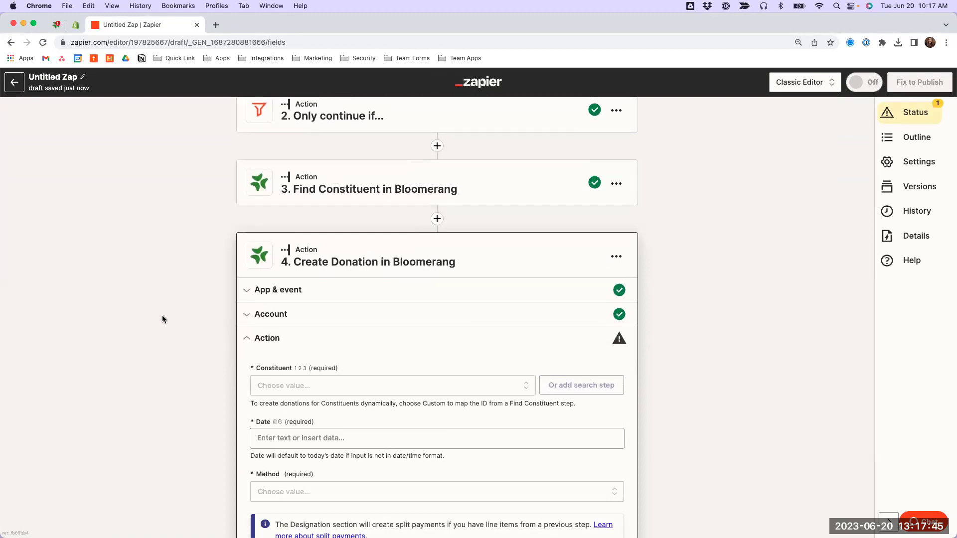
# Map the donation's Constituent to a custom value, the ID from the Find Constituent in Bloomerang step
pyautogui.scroll(-2, 163, 315)
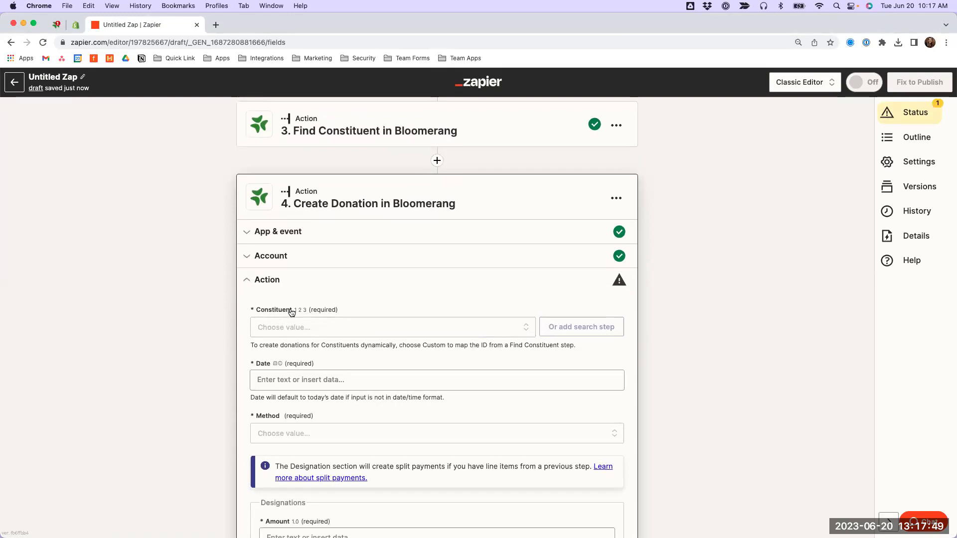
pyautogui.tripleClick(241, 309)
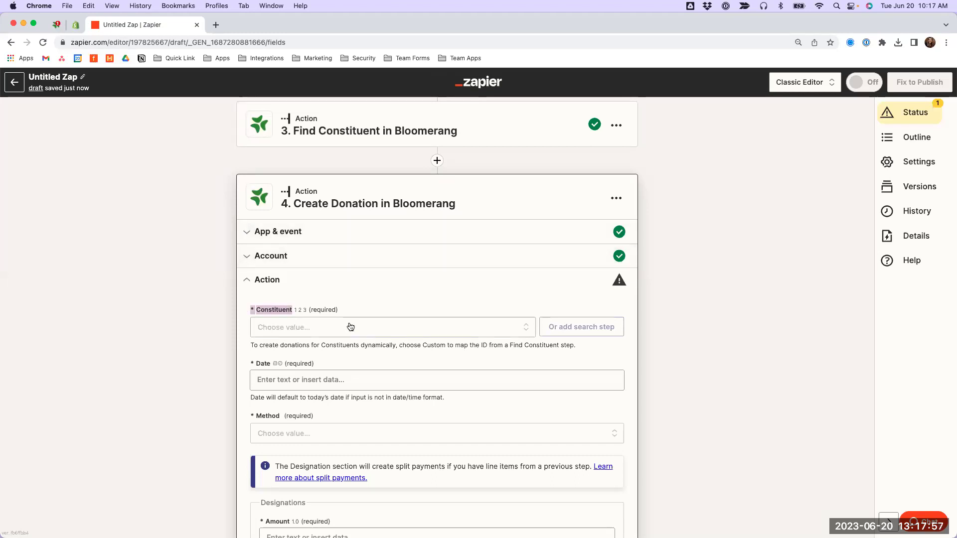
pyautogui.scroll(2, 339, 249)
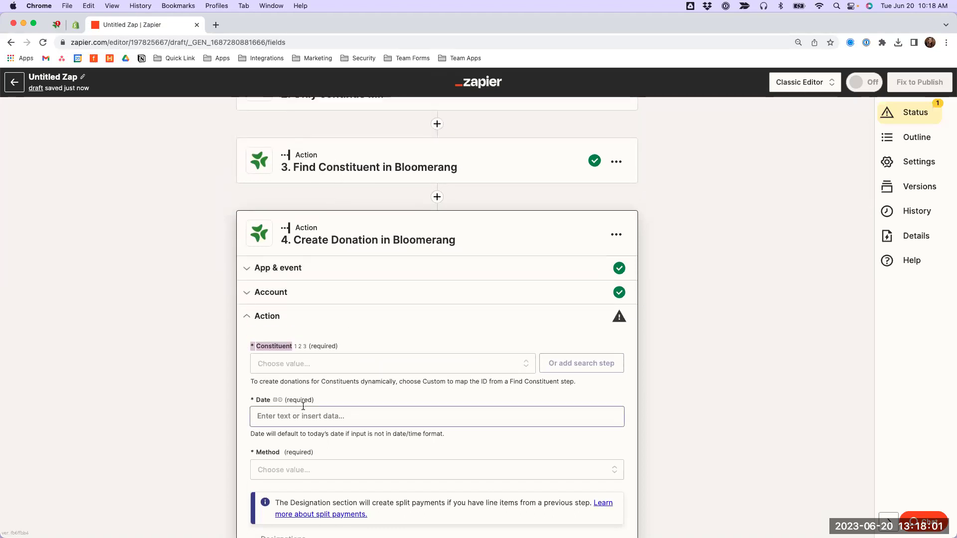
pyautogui.click(359, 364)
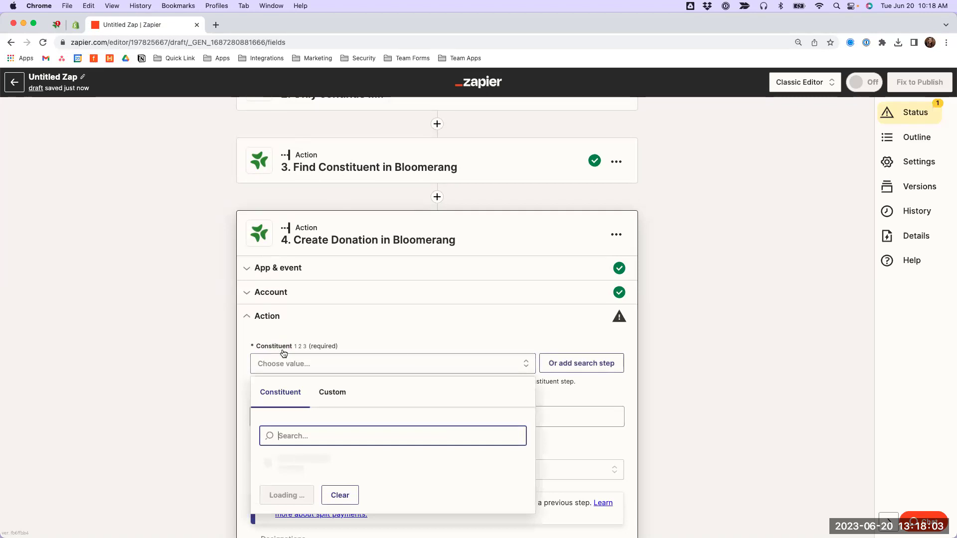
pyautogui.scroll(-4, 211, 390)
pyautogui.click(306, 331)
pyautogui.scroll(-2, 306, 331)
pyautogui.scroll(2, 306, 319)
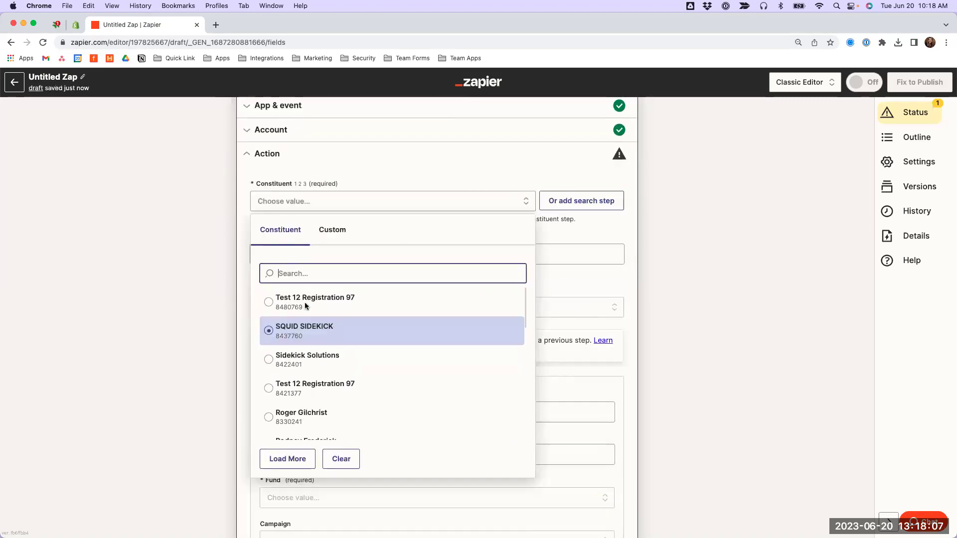
pyautogui.click(305, 304)
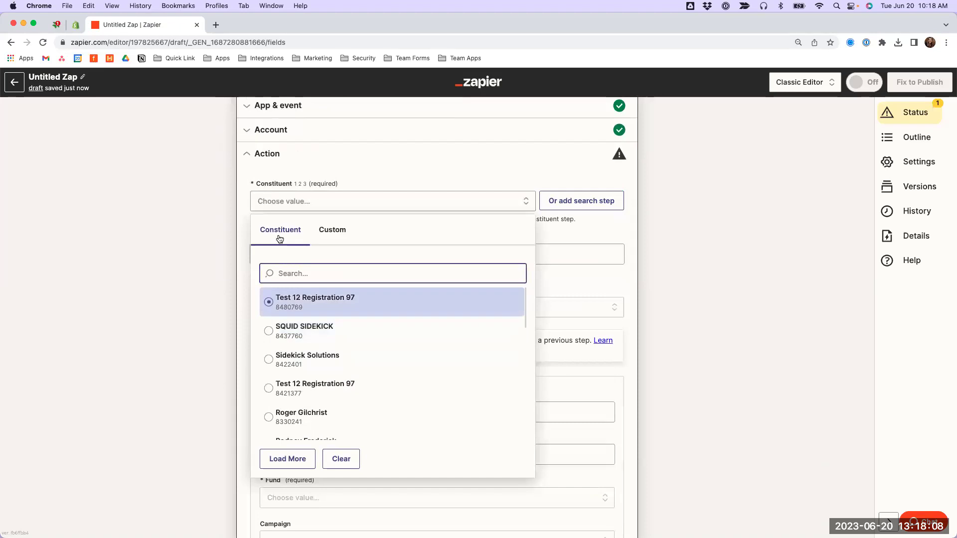
pyautogui.click(327, 233)
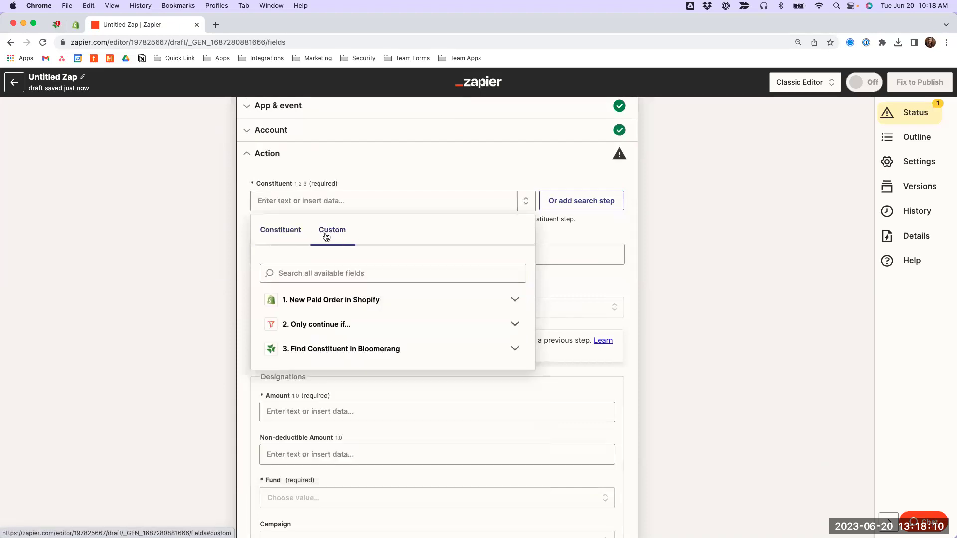
pyautogui.click(306, 349)
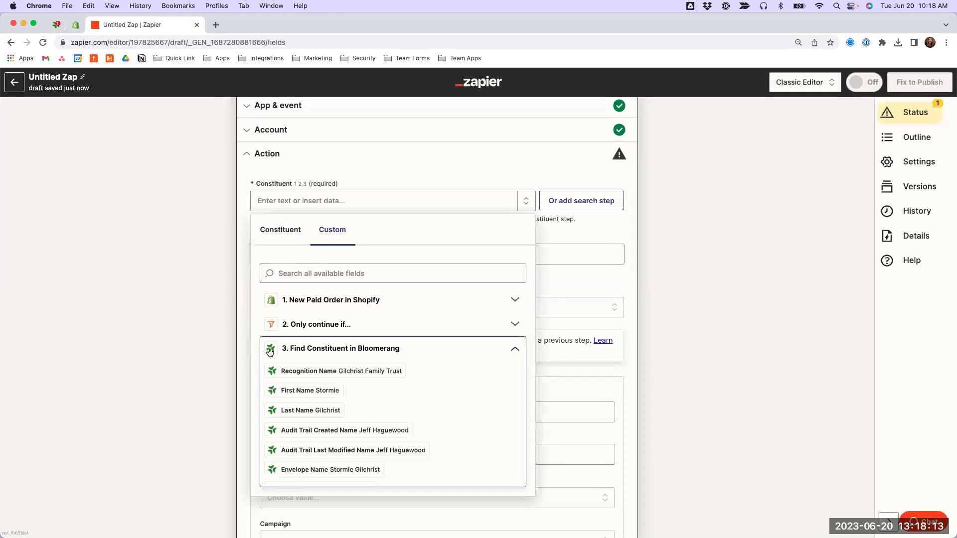
pyautogui.scroll(-4, 295, 389)
pyautogui.scroll(-3, 294, 389)
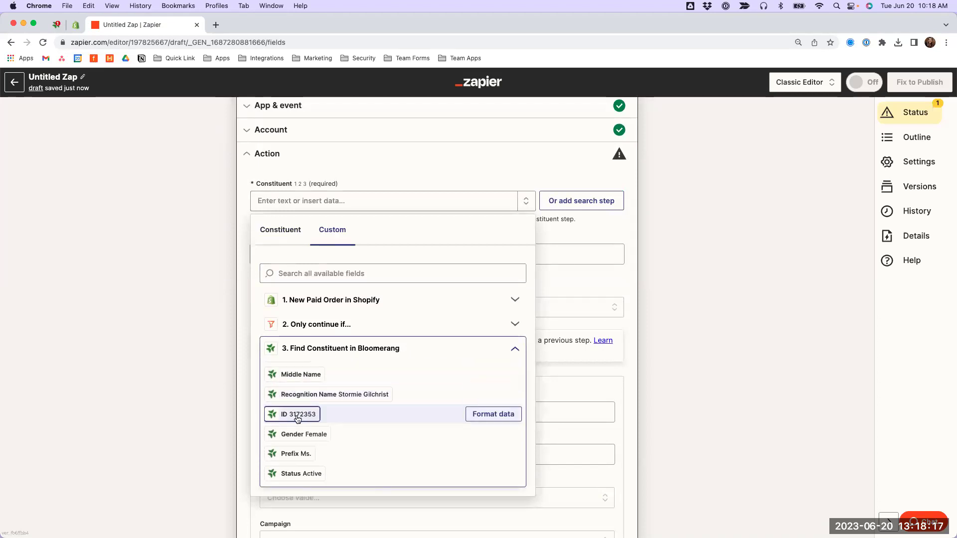
pyautogui.click(292, 418)
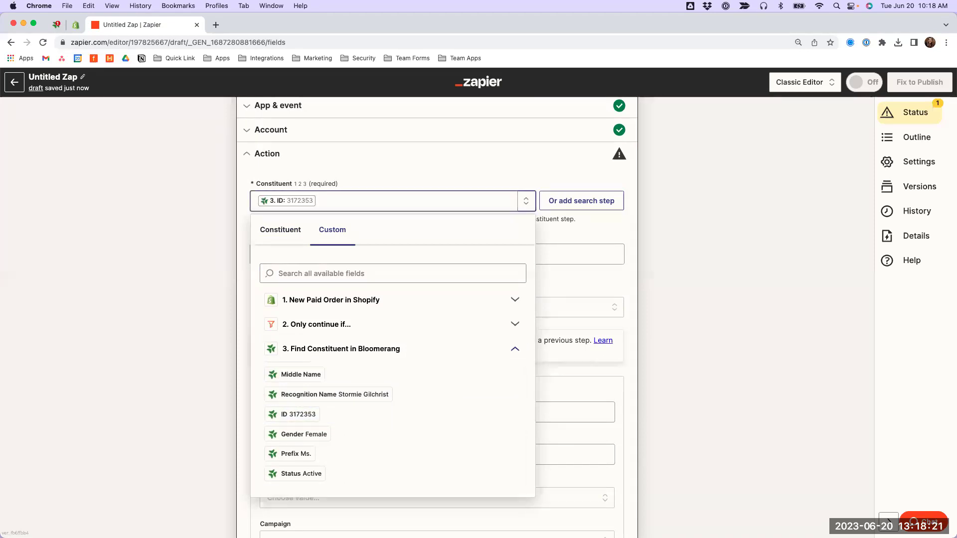
# Map the donation Date to the Shopify order's Processed At value and set Method to Credit Card
pyautogui.click(261, 247)
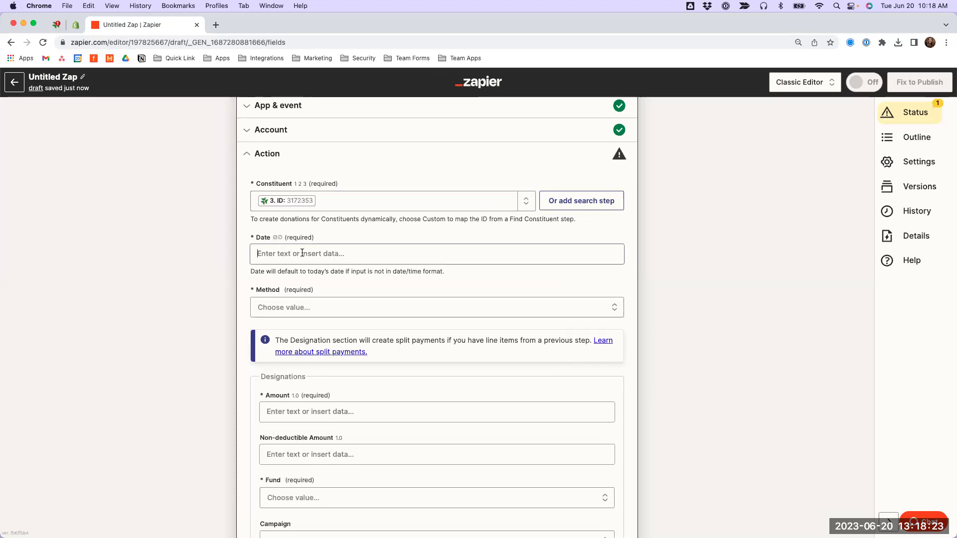
pyautogui.write('P')
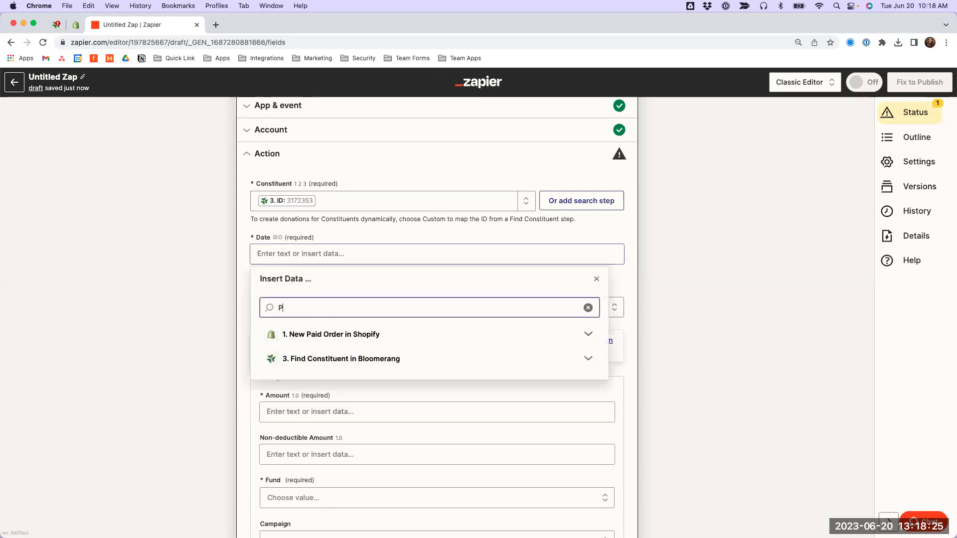
pyautogui.write('rocessed At')
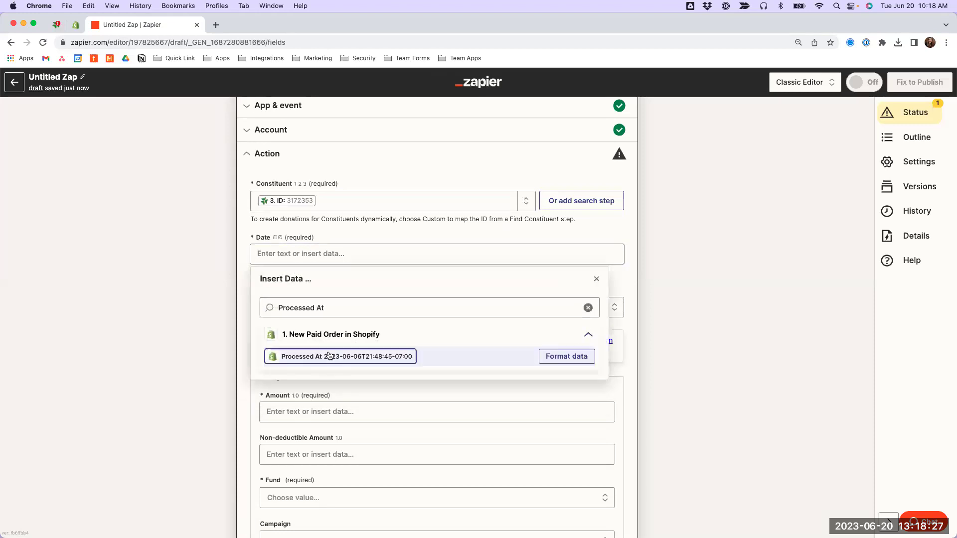
pyautogui.click(344, 356)
pyautogui.click(262, 296)
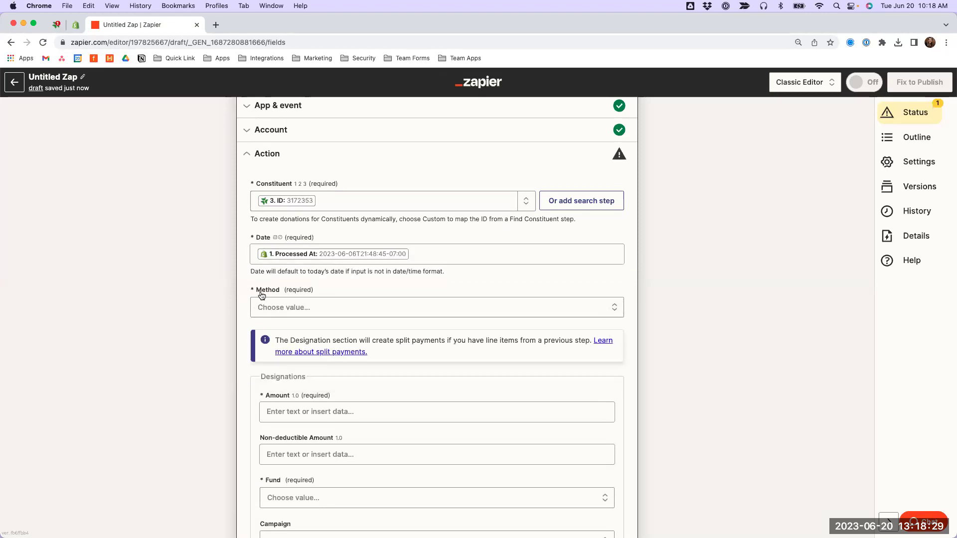
pyautogui.click(288, 307)
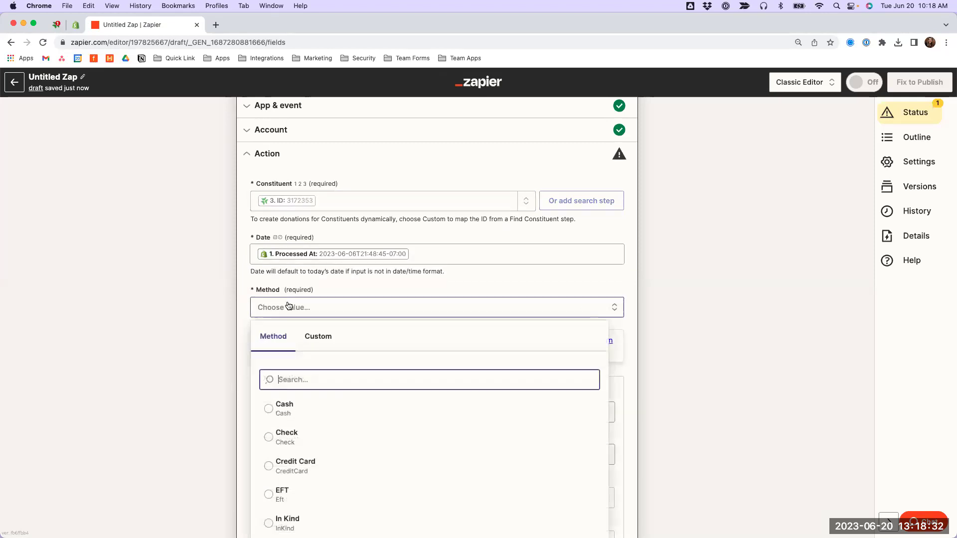
pyautogui.click(294, 463)
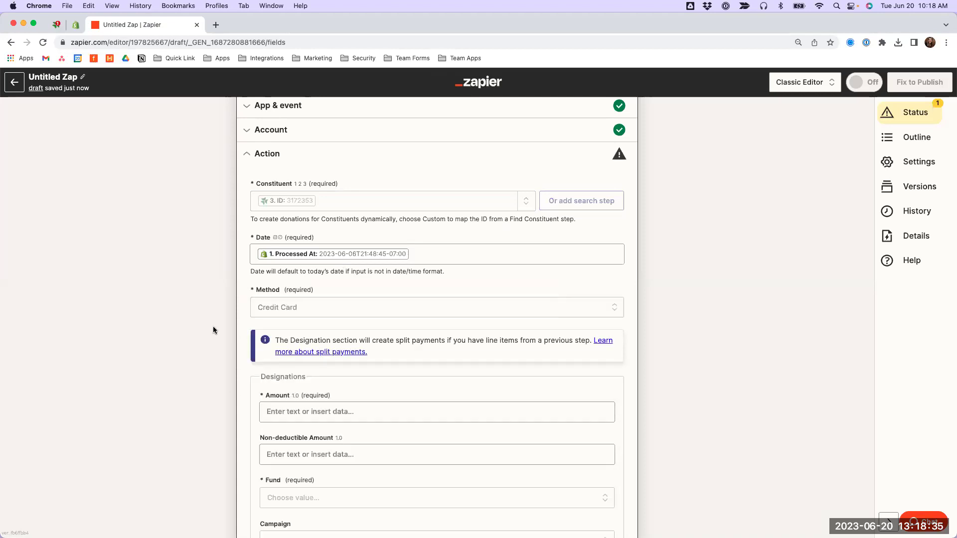
# Map the designation Amount to the Total Price of the Shopify order
pyautogui.scroll(-2, 213, 326)
pyautogui.click(295, 351)
pyautogui.write('T')
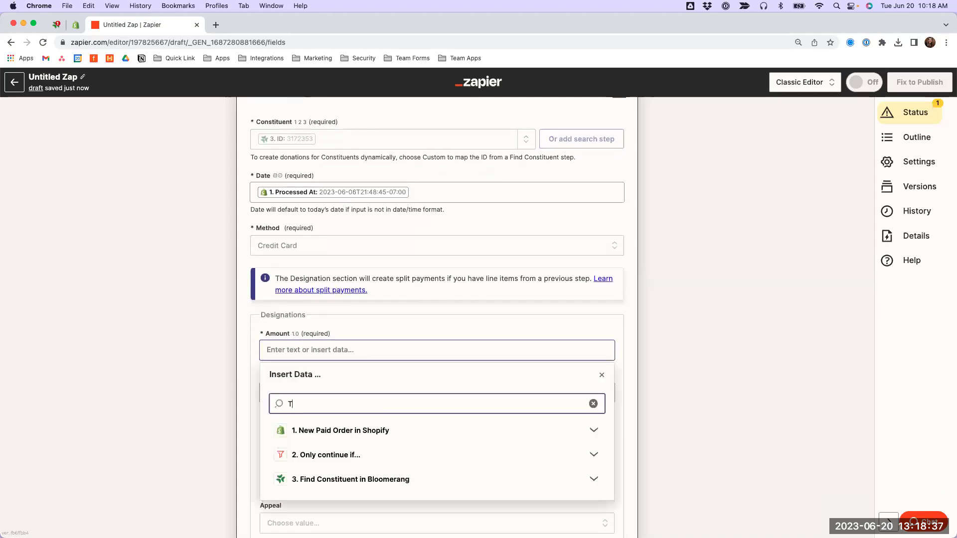
pyautogui.write('otal Price')
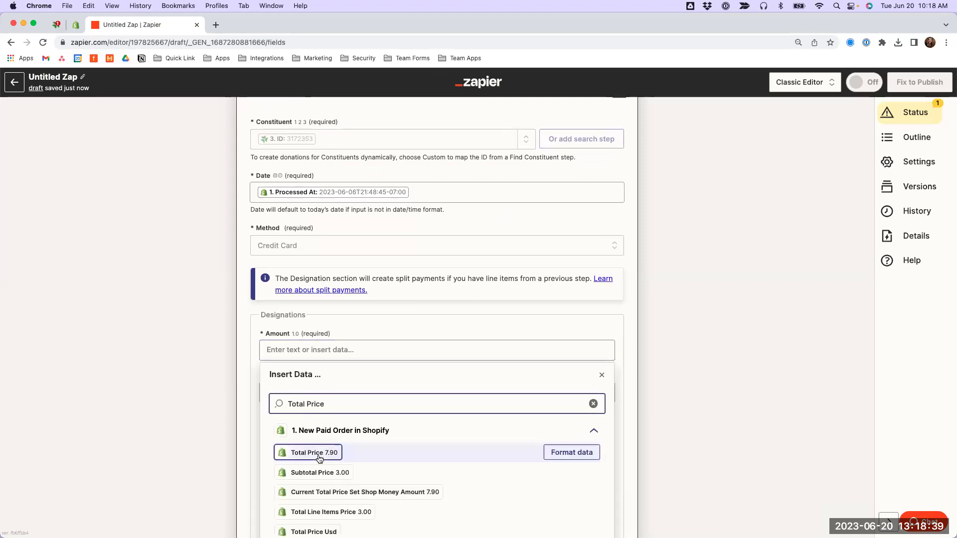
pyautogui.press('Return')
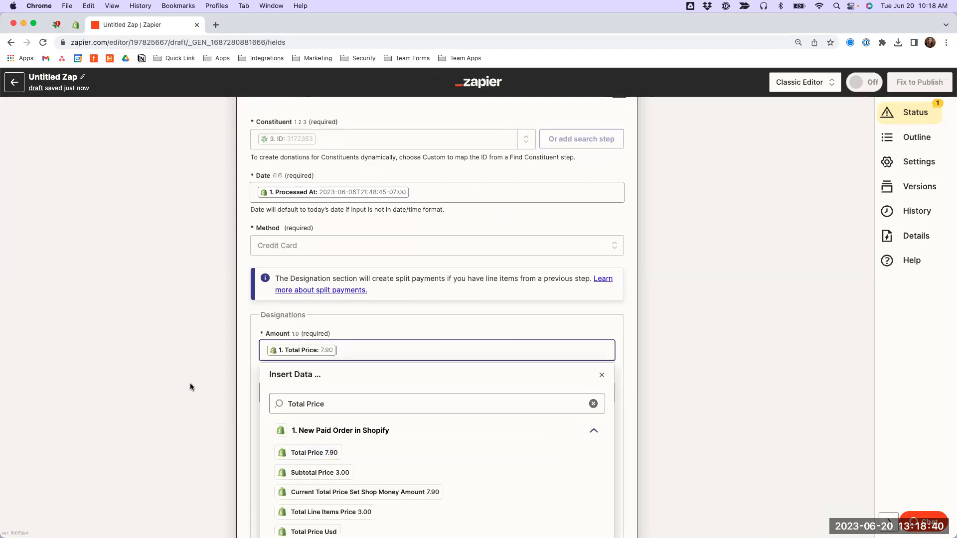
pyautogui.click(112, 327)
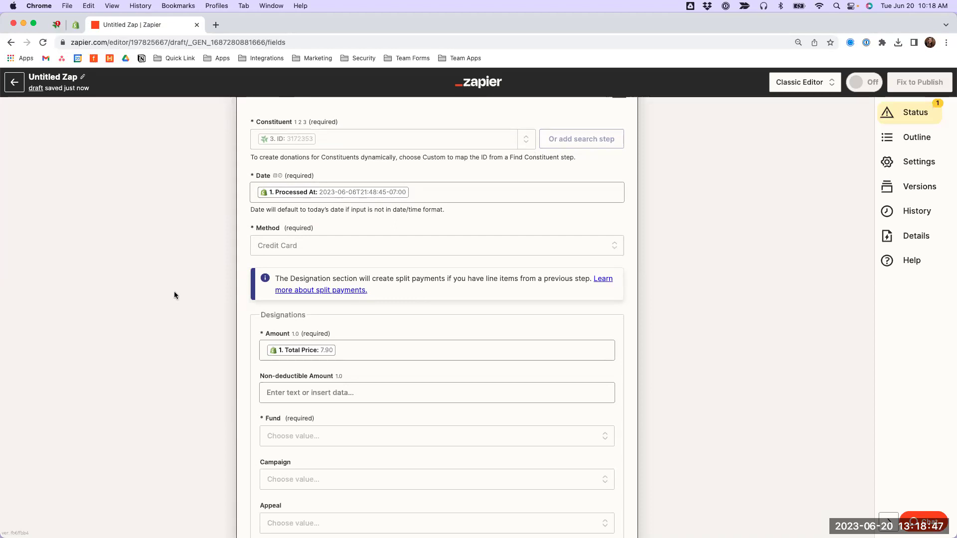
# Set the designation's Fund to Unrestricted and its Campaign to Store
pyautogui.scroll(-5, 181, 340)
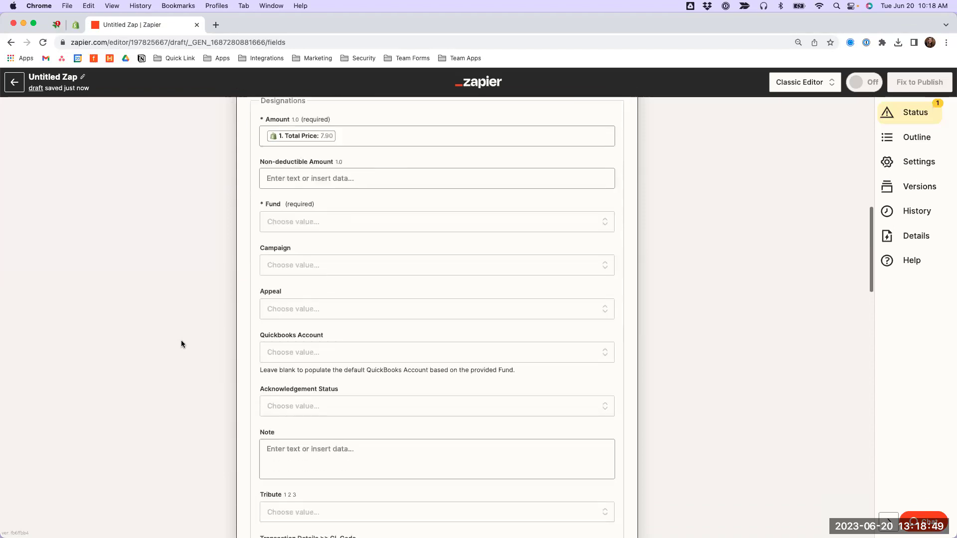
pyautogui.click(299, 222)
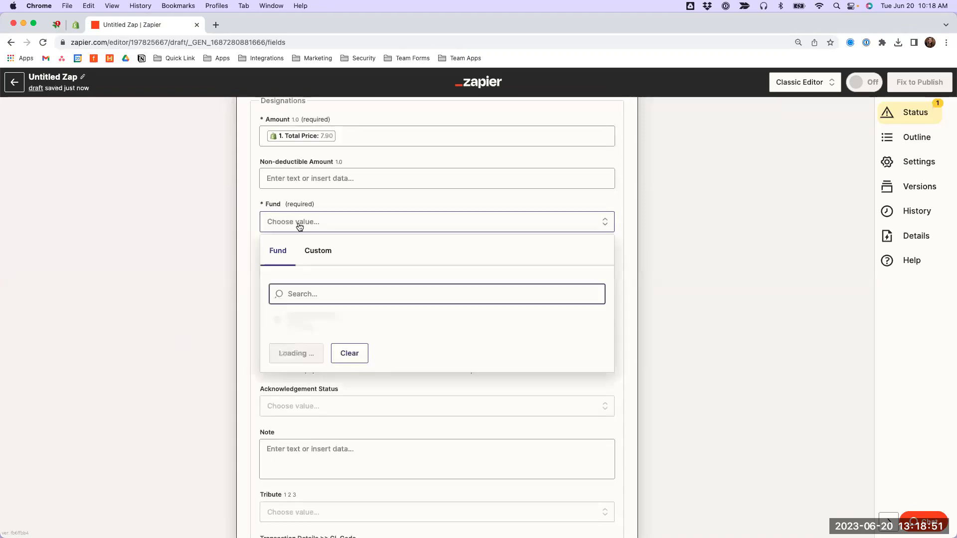
pyautogui.write('unrest')
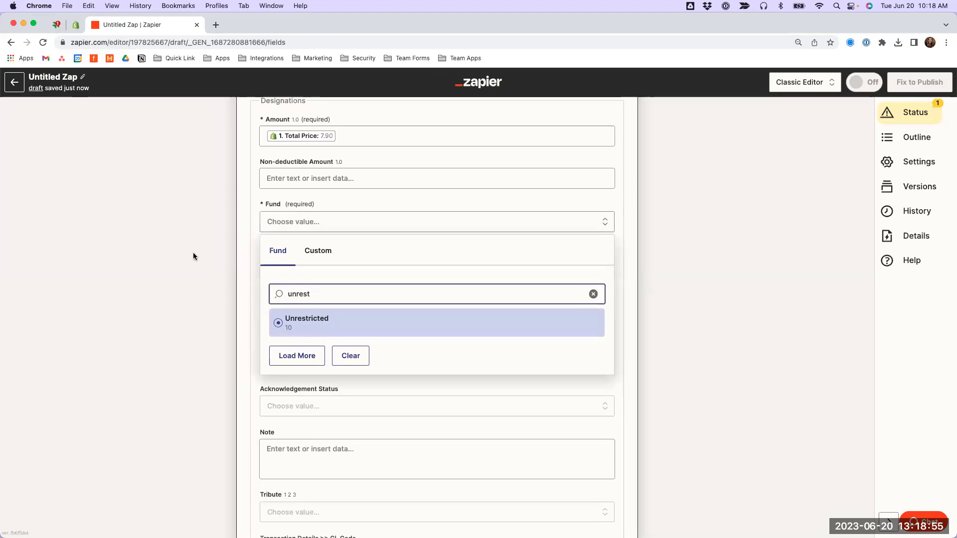
pyautogui.press('Return')
pyautogui.click(293, 266)
pyautogui.write('St')
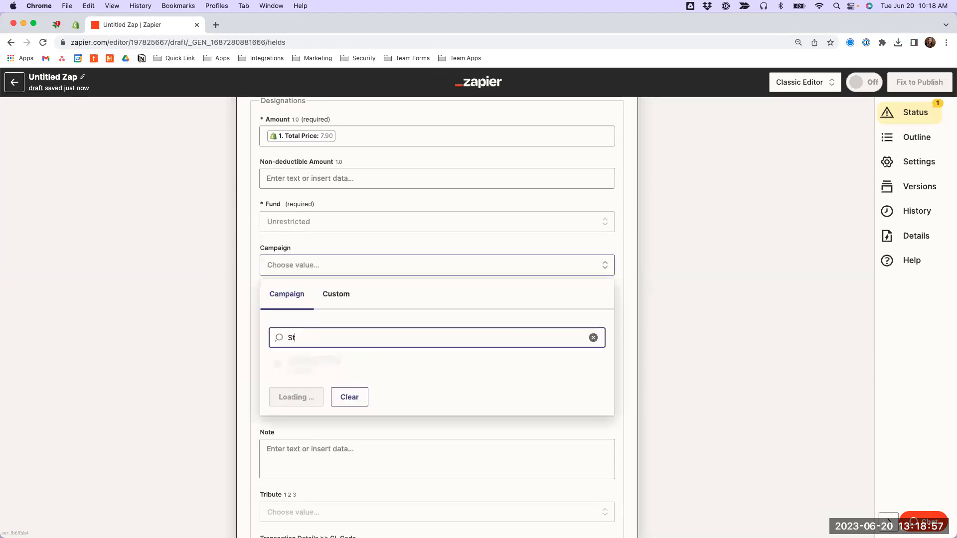
pyautogui.write('ore')
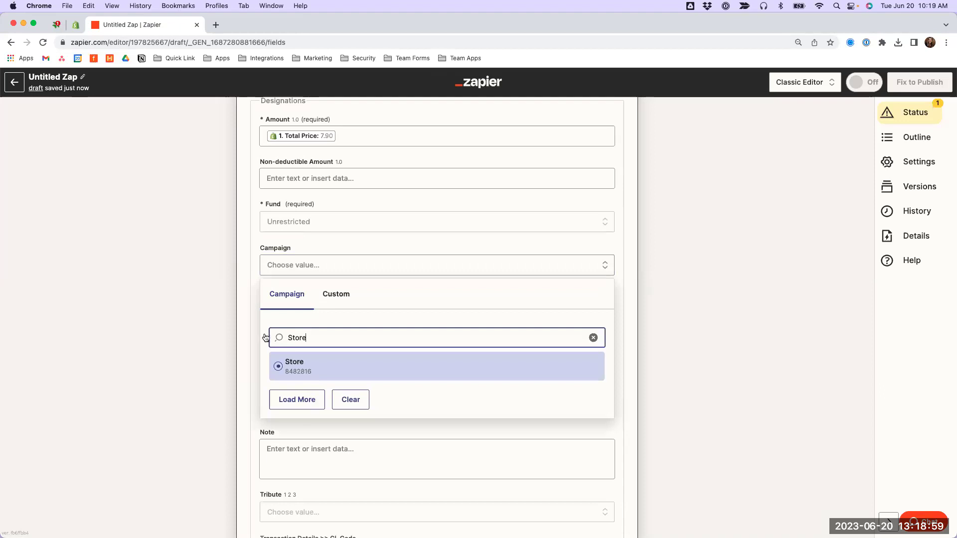
pyautogui.press('Return')
# Set the designation's Appeal to Shopify and its Acknowledgement Status to Do Not Acknowledge
pyautogui.click(303, 310)
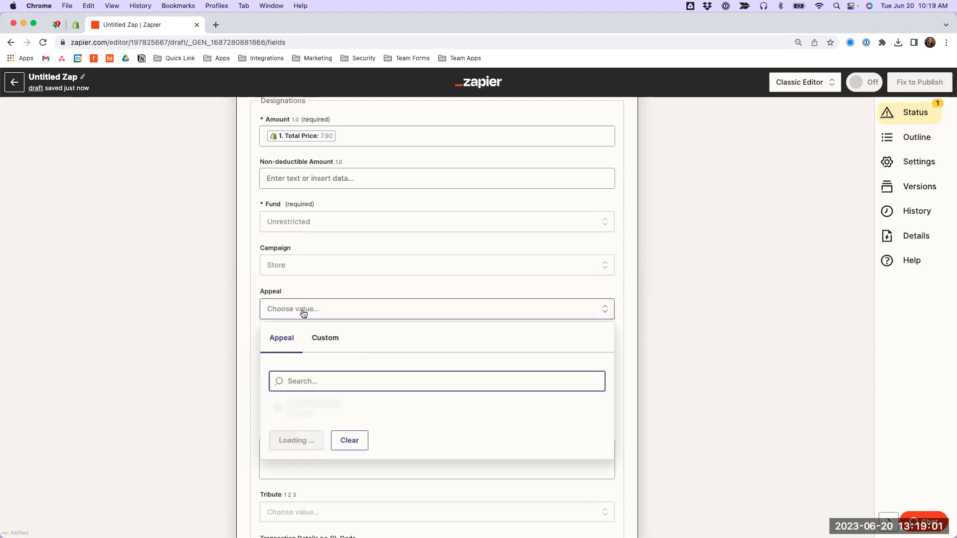
pyautogui.write('Shopify')
pyautogui.press('Return')
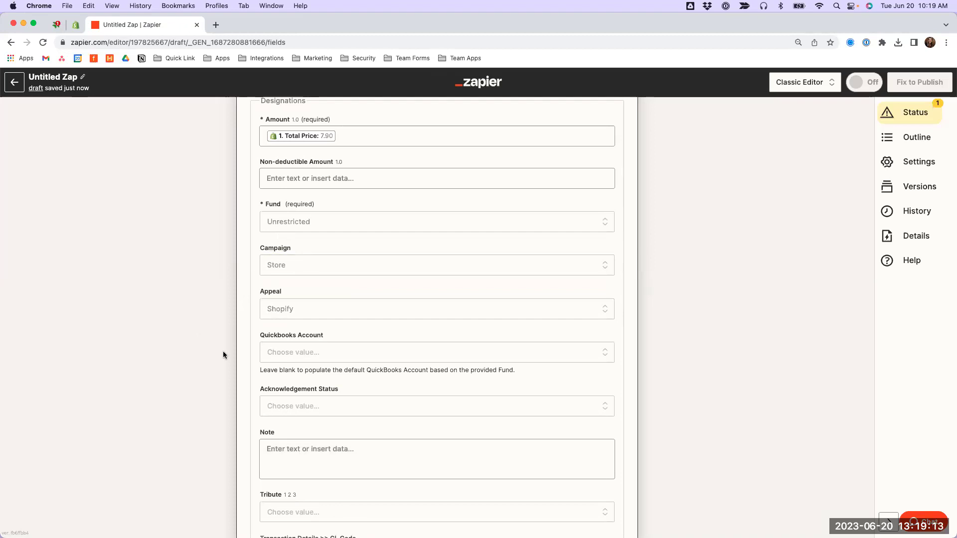
pyautogui.scroll(-2, 216, 284)
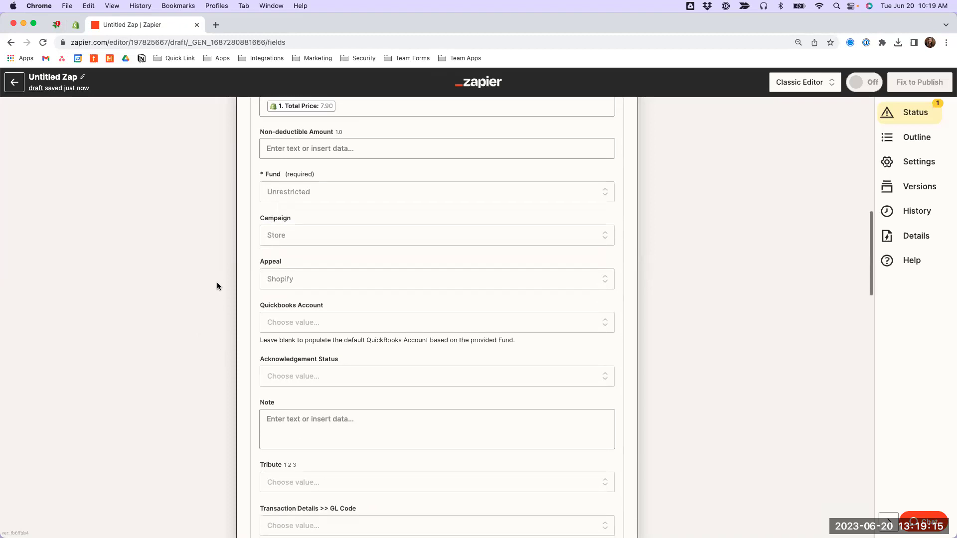
pyautogui.click(309, 376)
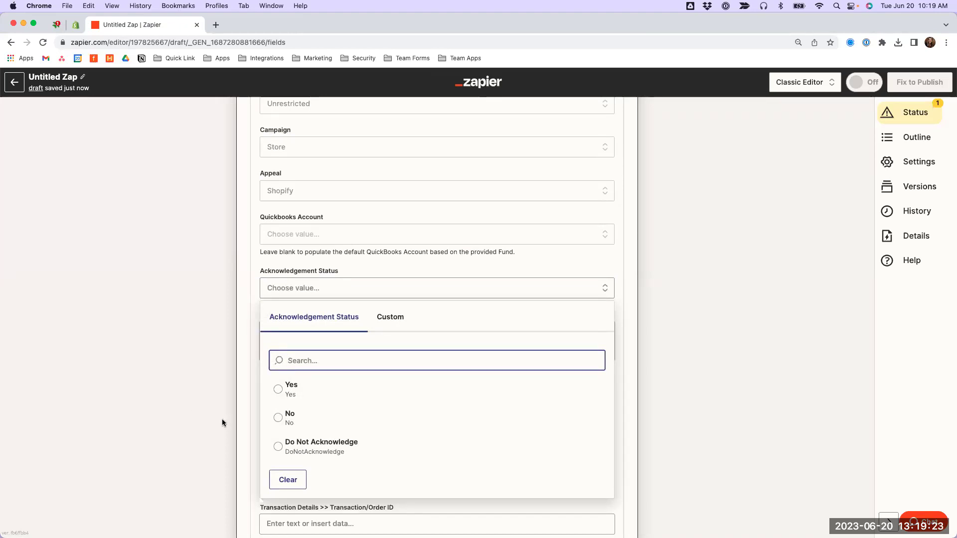
pyautogui.click(278, 451)
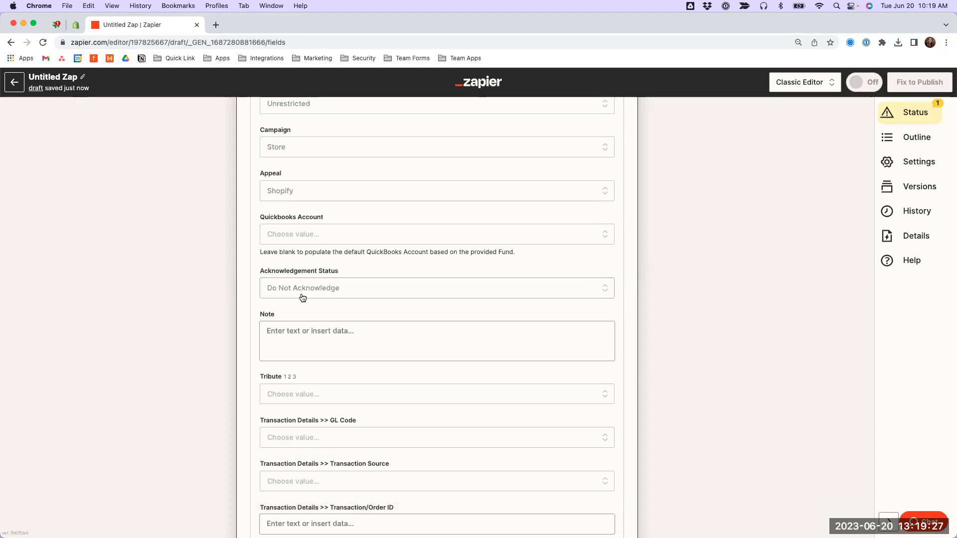
# Set the Transaction Source under Transaction Details to Shopify
pyautogui.scroll(-5, 248, 299)
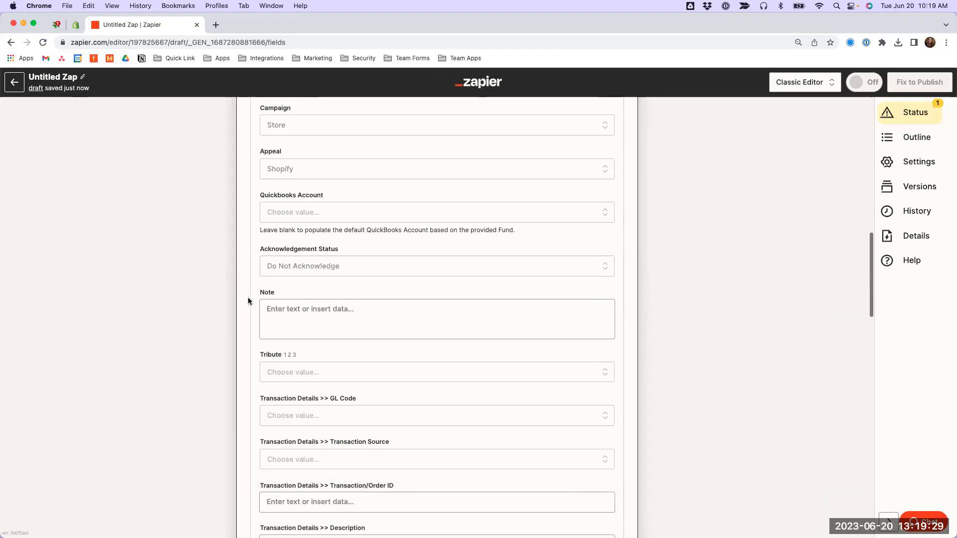
pyautogui.scroll(-4, 243, 323)
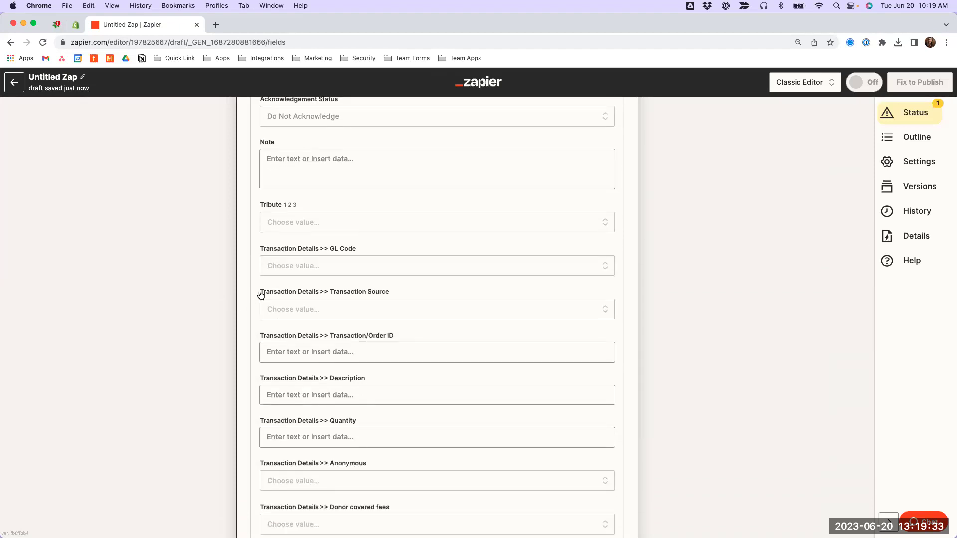
pyautogui.tripleClick(312, 294)
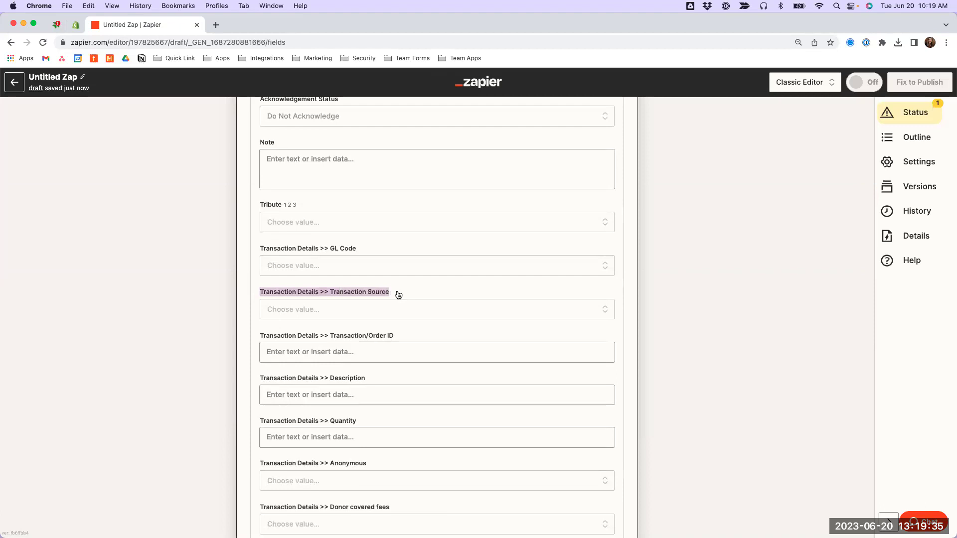
pyautogui.click(342, 317)
pyautogui.click(279, 468)
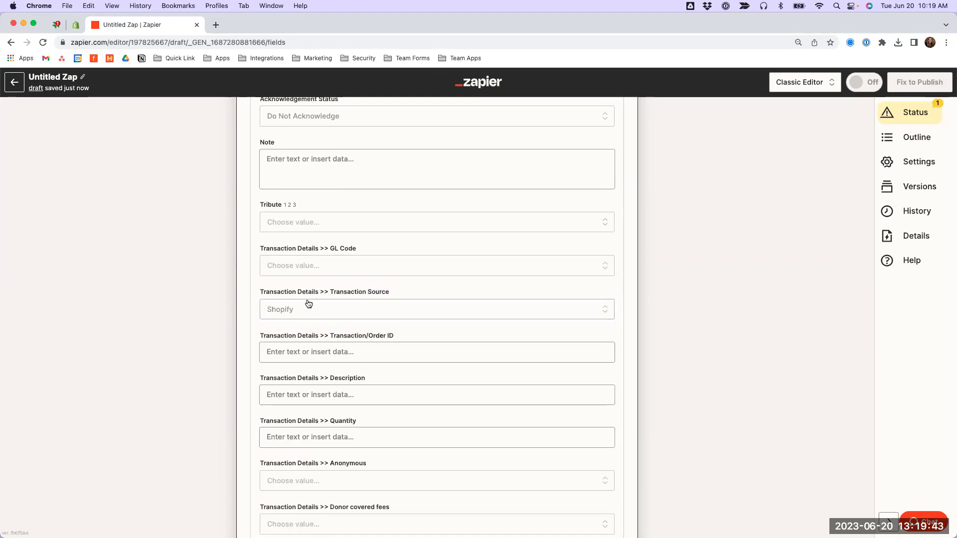
# Map the Transaction/Order ID under Transaction Details to the Order Number of the Shopify order
pyautogui.click(300, 352)
pyautogui.click(305, 402)
pyautogui.write('o')
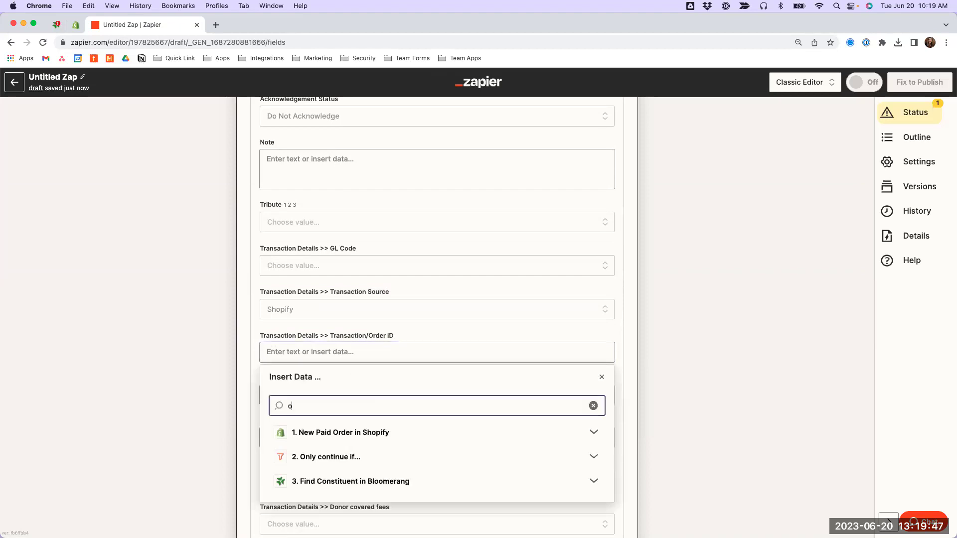
pyautogui.write('rder')
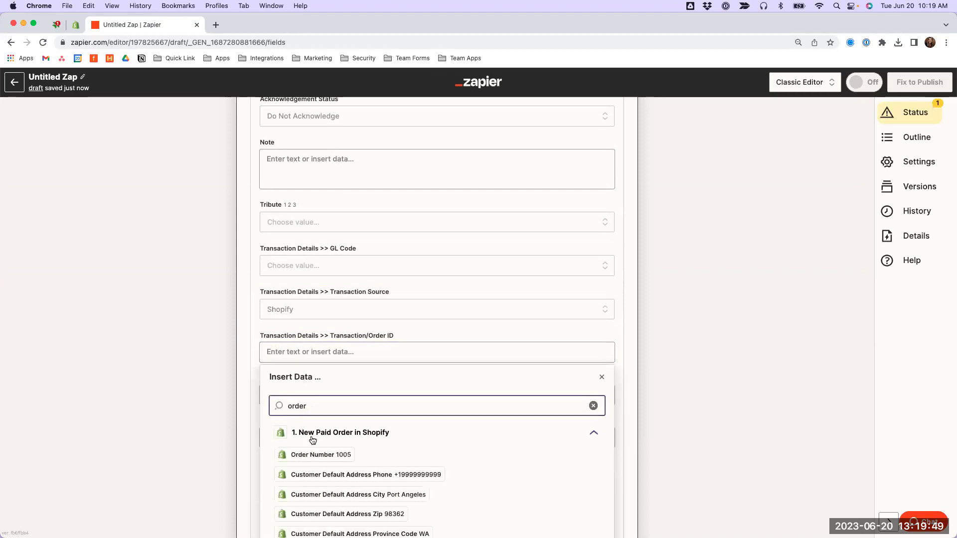
pyautogui.click(319, 454)
pyautogui.click(169, 380)
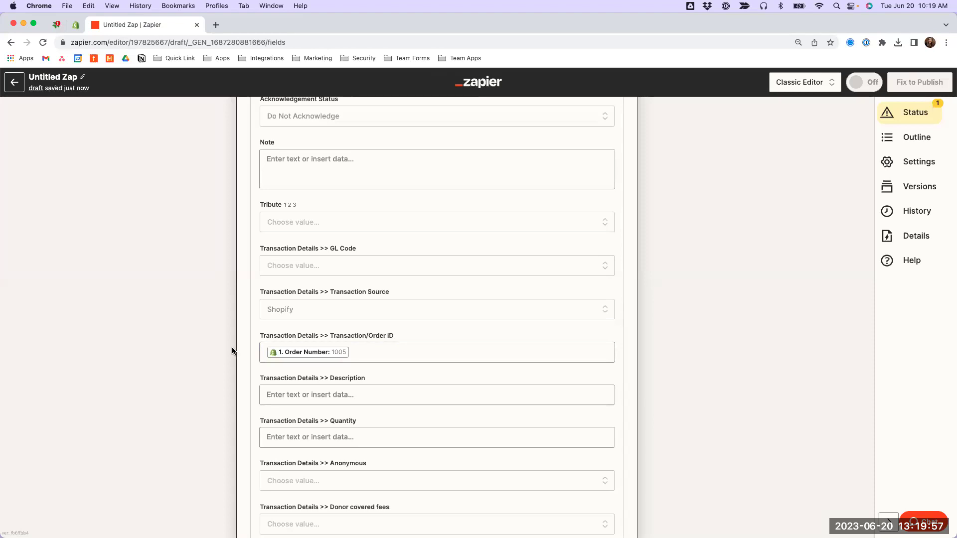
# Leave the remaining donation fields blank and test the Create Donation action by sending a donation to Bloomerang
pyautogui.scroll(-10, 232, 351)
pyautogui.scroll(-10, 232, 350)
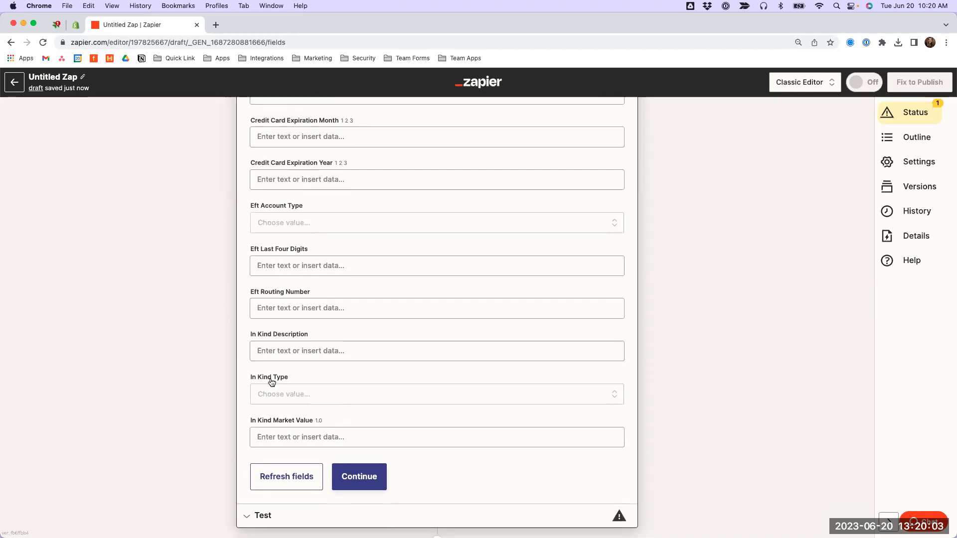
pyautogui.scroll(-2, 271, 382)
pyautogui.click(260, 470)
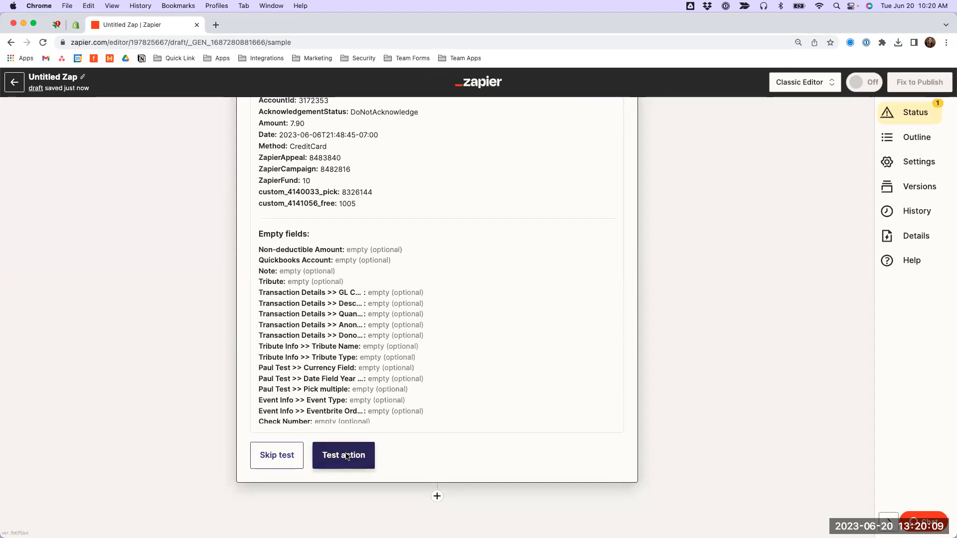
pyautogui.click(343, 455)
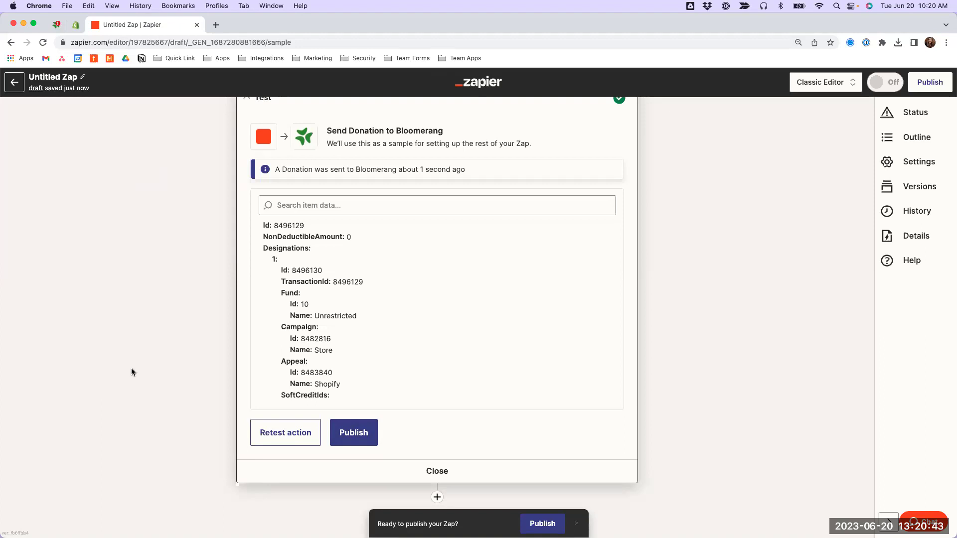
# Add a Filter as step 5 after the Create Donation action and open its setup
pyautogui.scroll(-1, 131, 361)
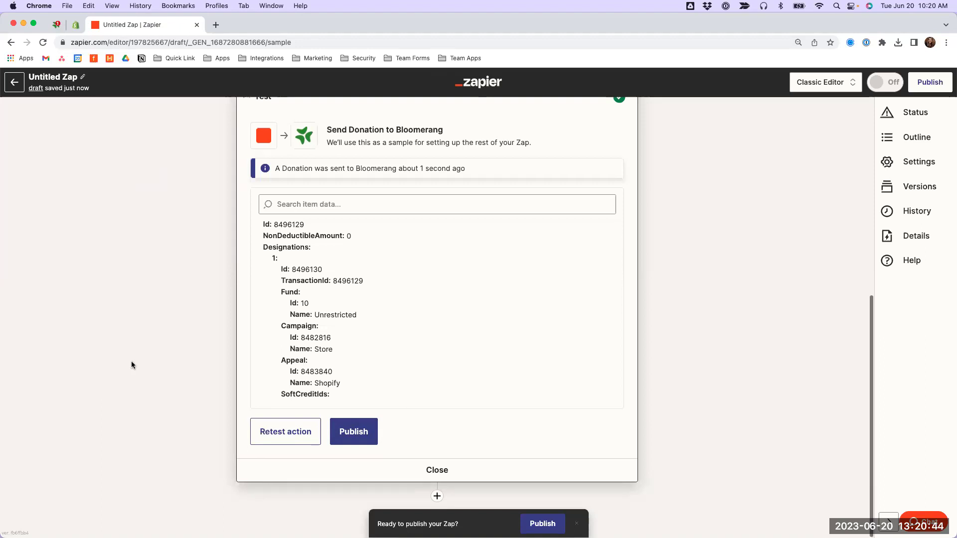
pyautogui.click(436, 497)
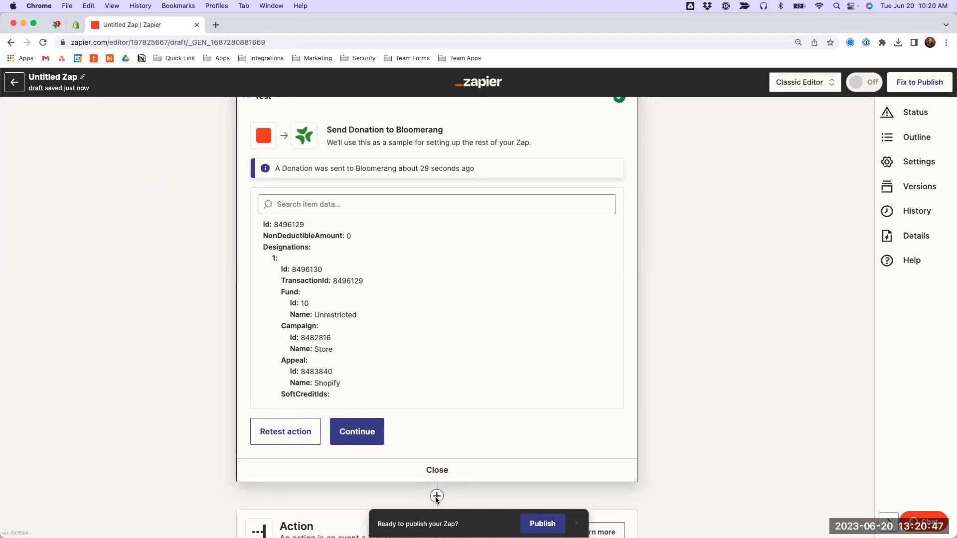
pyautogui.scroll(-5, 436, 478)
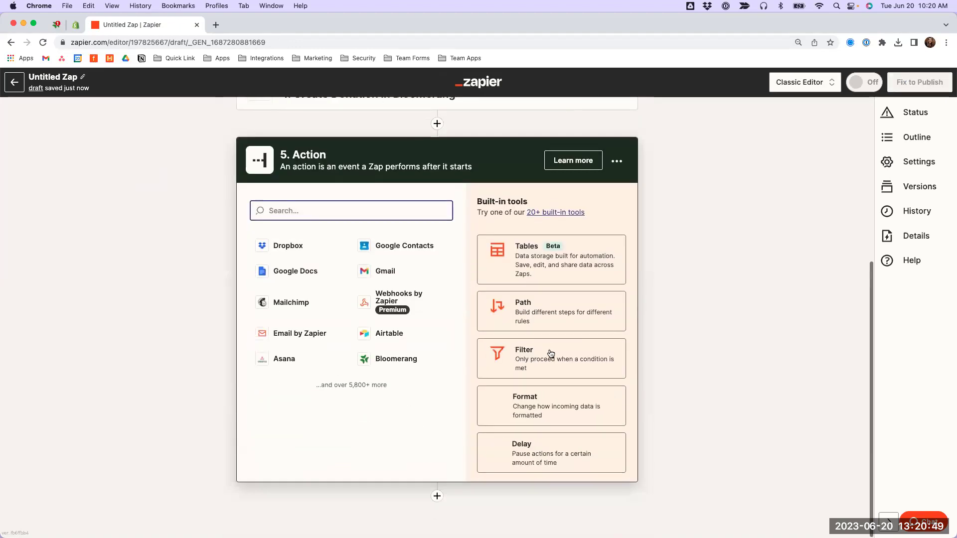
pyautogui.click(525, 359)
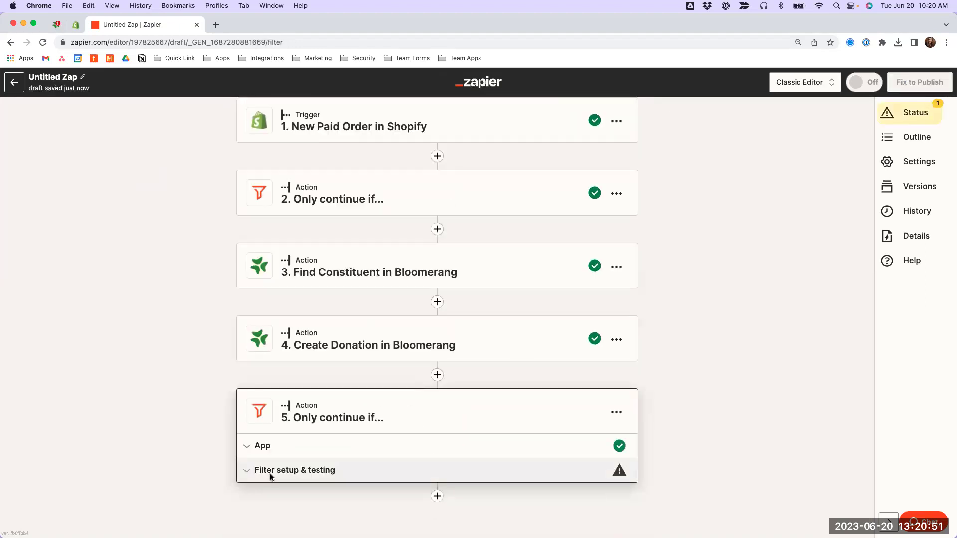
pyautogui.click(270, 473)
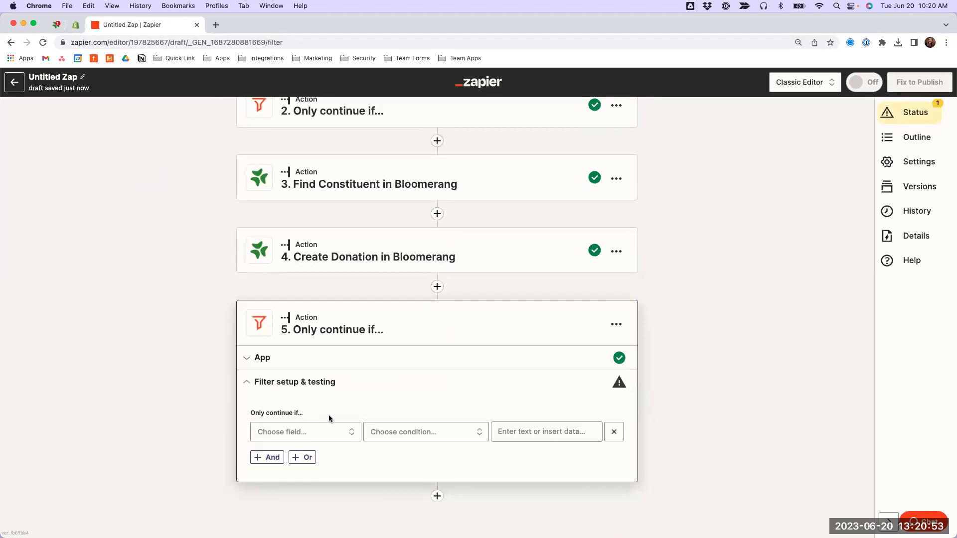
# Set the filter's field to Zap Data Was Found from the Find Constituent in Bloomerang step
pyautogui.click(305, 432)
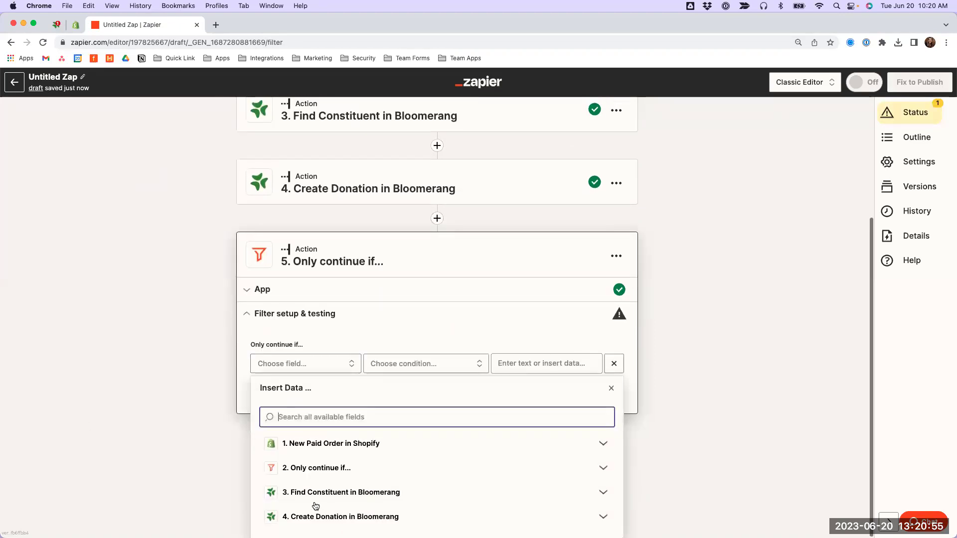
pyautogui.click(319, 492)
pyautogui.scroll(-5, 306, 418)
pyautogui.scroll(-10, 306, 417)
pyautogui.scroll(5, 306, 424)
pyautogui.scroll(-2, 305, 436)
pyautogui.scroll(4, 306, 438)
pyautogui.click(305, 289)
pyautogui.write('za[ d')
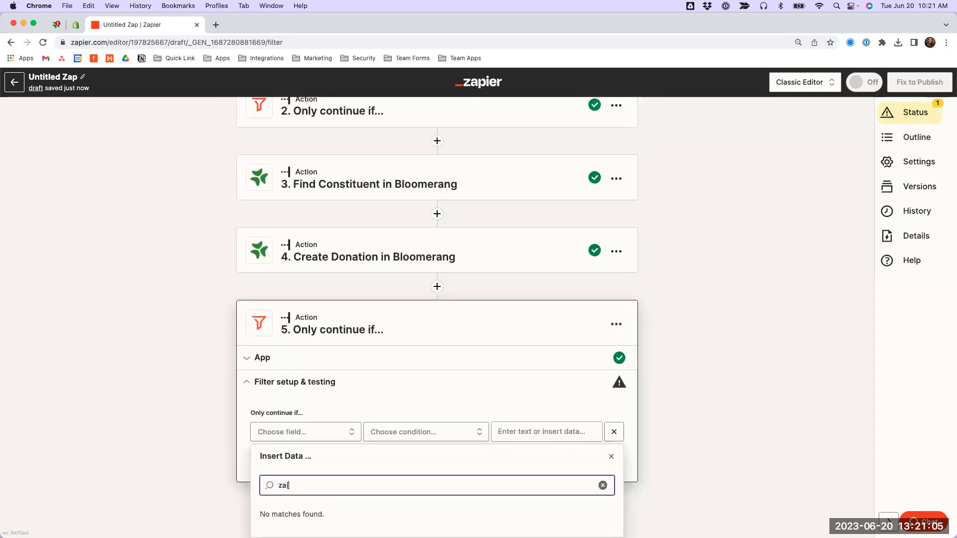
pyautogui.write('p data')
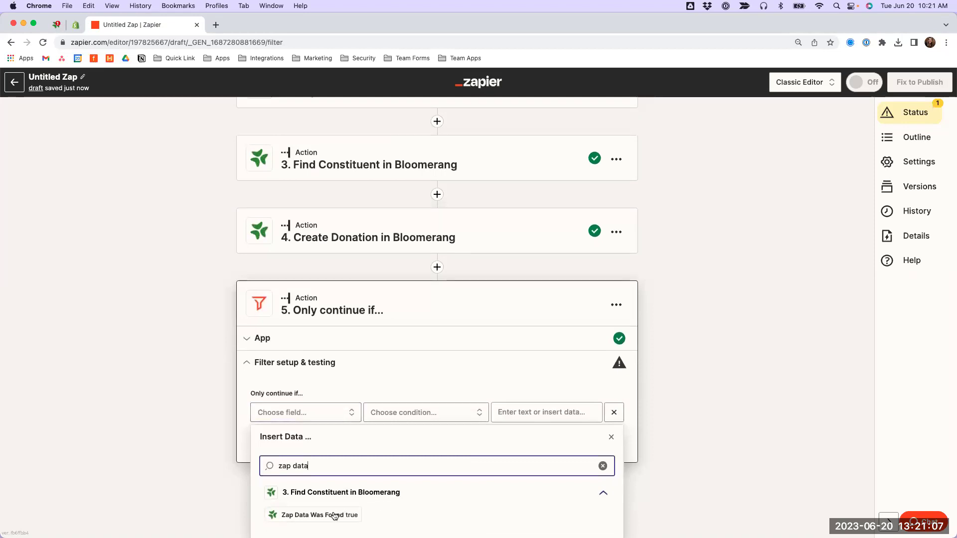
pyautogui.moveTo(301, 515)
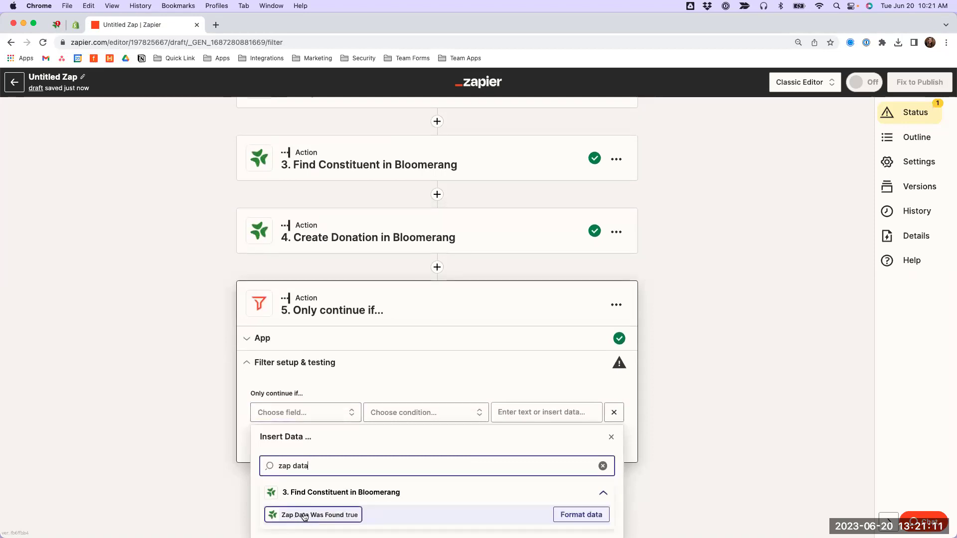
pyautogui.click(305, 516)
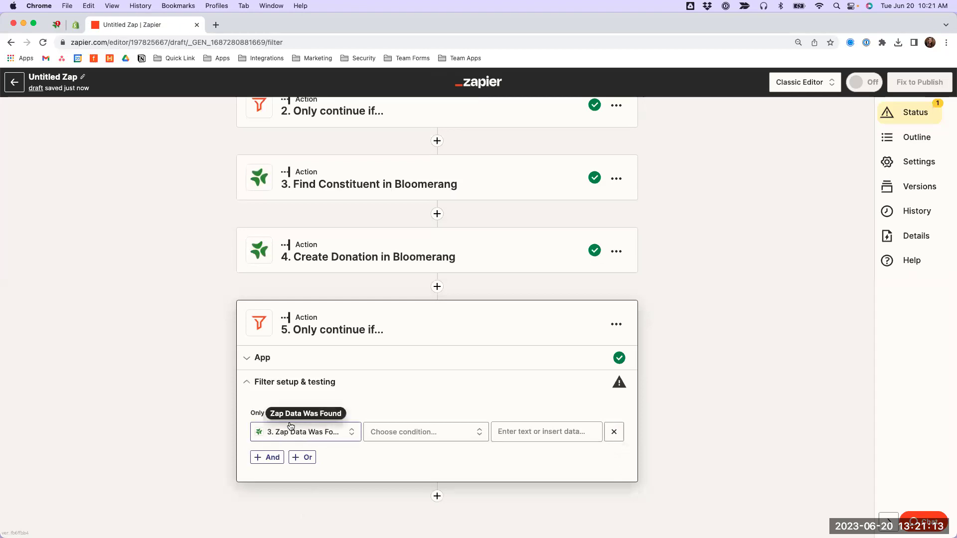
# Set the filter condition to (Boolean) Is true and test the filter against the sample data
pyautogui.click(399, 439)
pyautogui.scroll(-5, 410, 498)
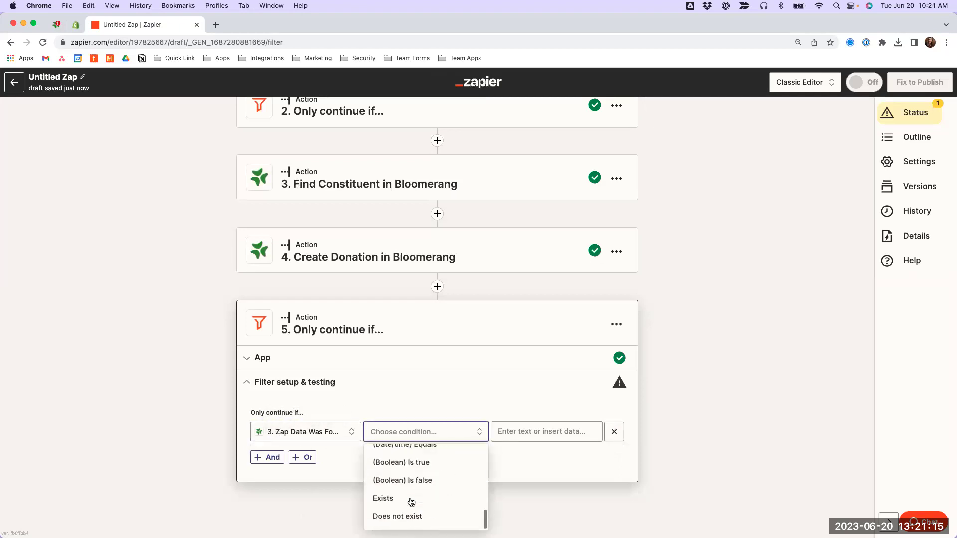
pyautogui.click(405, 463)
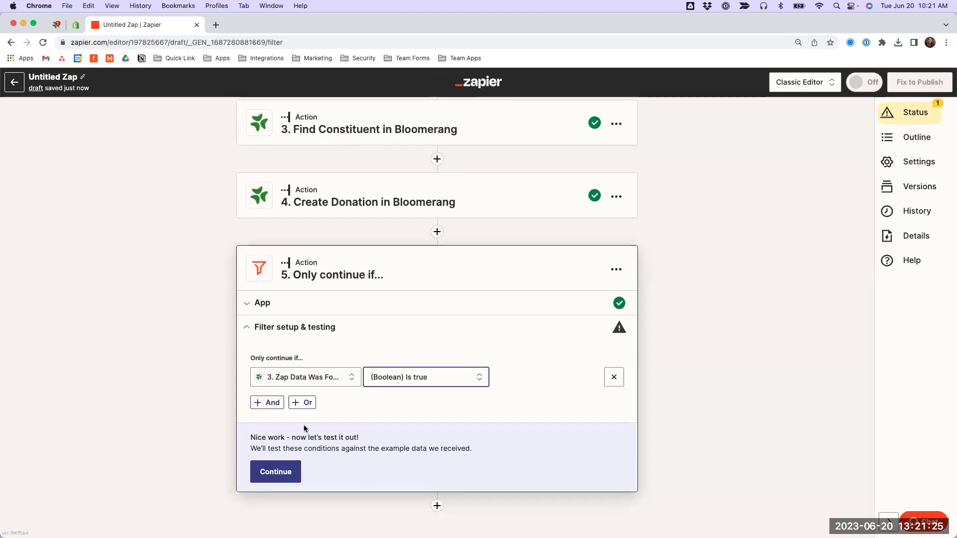
pyautogui.click(281, 470)
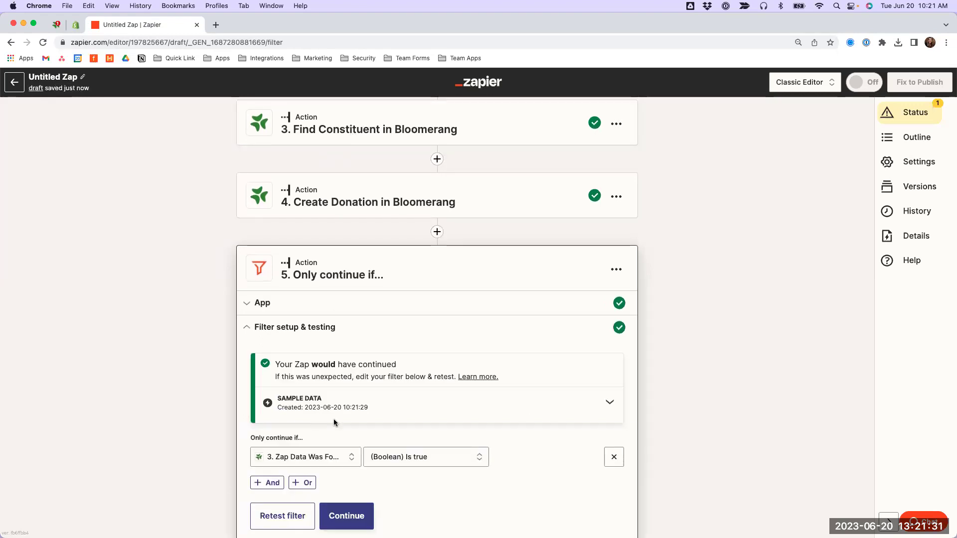
# Add a Bloomerang action as step 6 with the Update Constituent event and accept the connected sandbox account
pyautogui.scroll(-2, 190, 377)
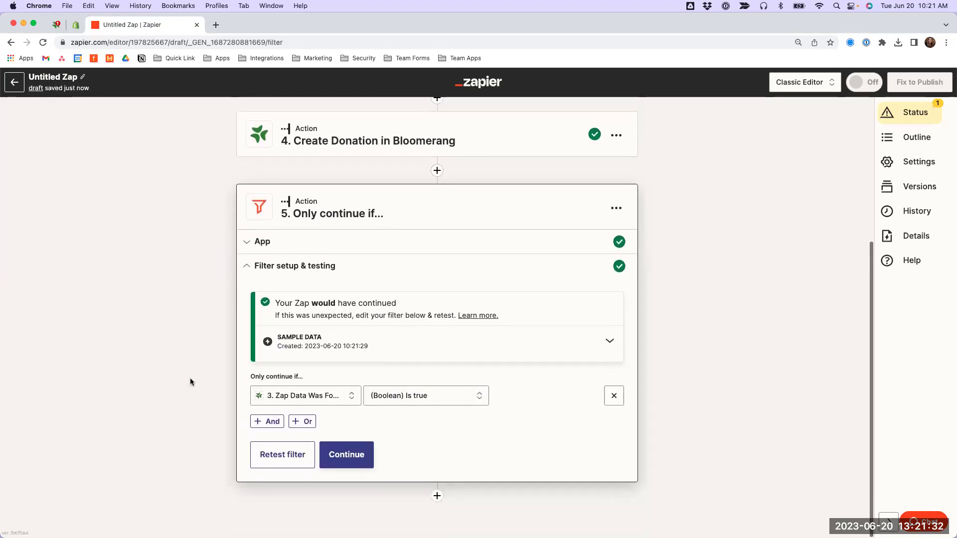
pyautogui.click(437, 497)
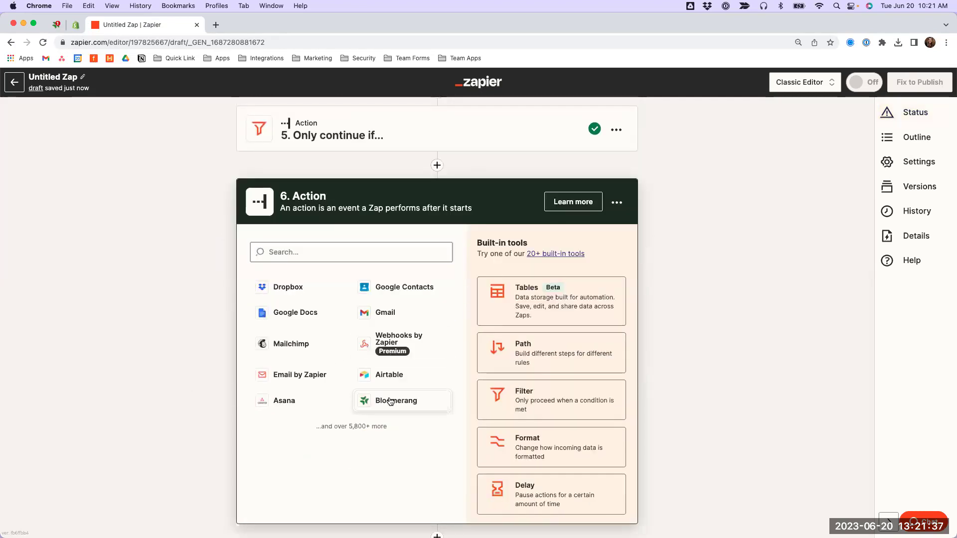
pyautogui.click(390, 398)
pyautogui.click(247, 471)
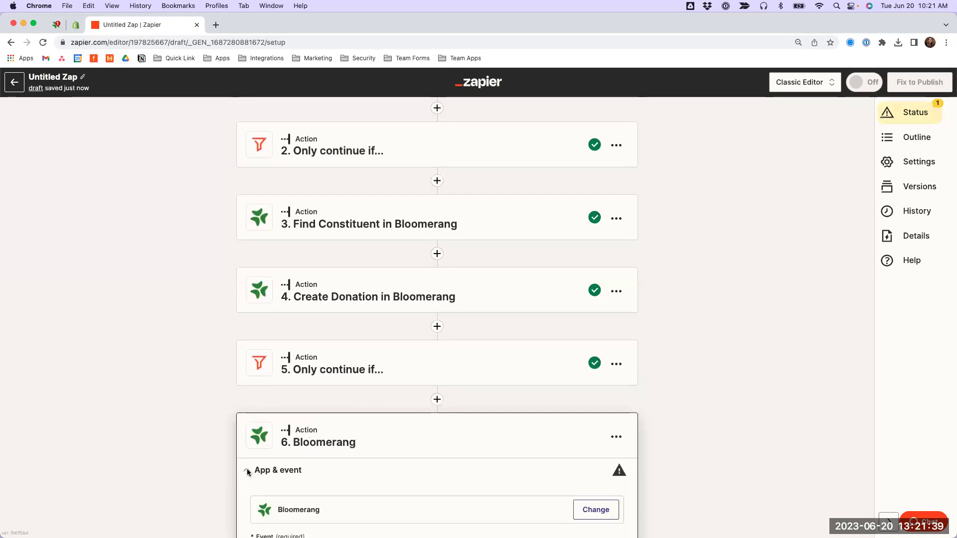
pyautogui.click(294, 408)
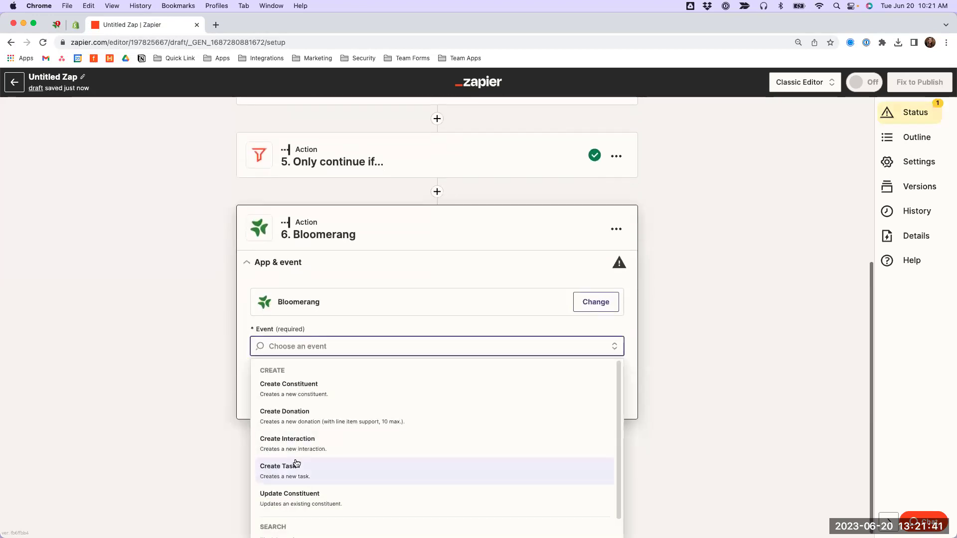
pyautogui.click(293, 476)
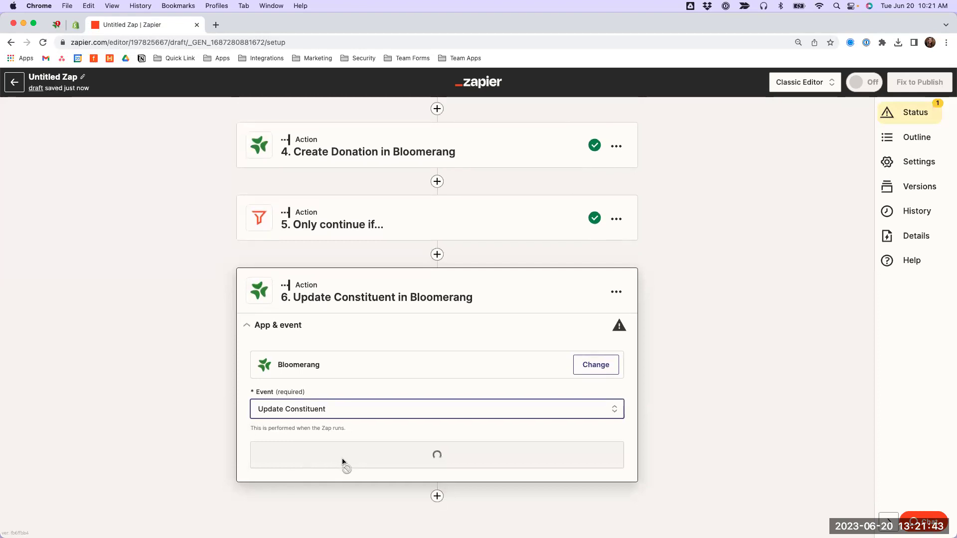
pyautogui.click(325, 406)
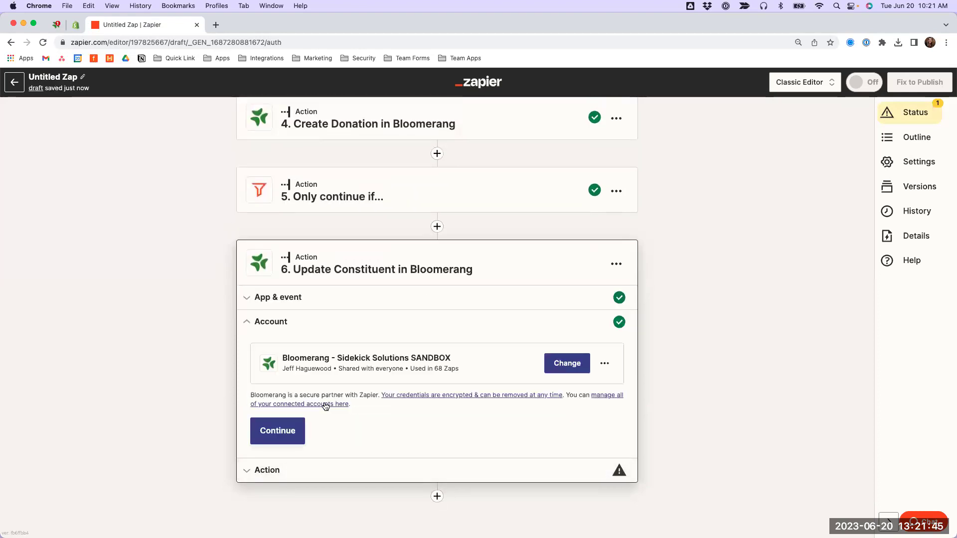
pyautogui.click(274, 434)
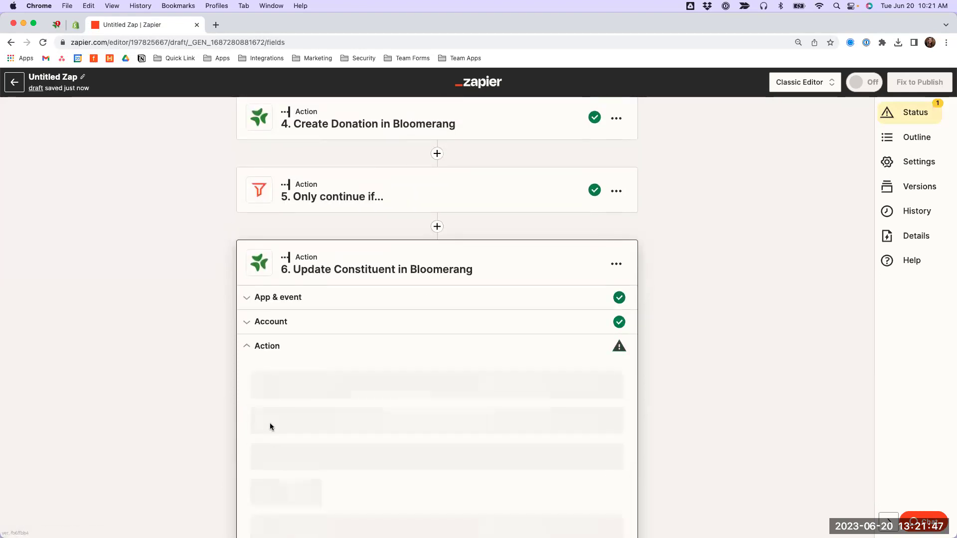
# Map the required Constituent field to the custom ID value from the step 3 Find Constituent in Bloomerang results
pyautogui.scroll(-2, 237, 393)
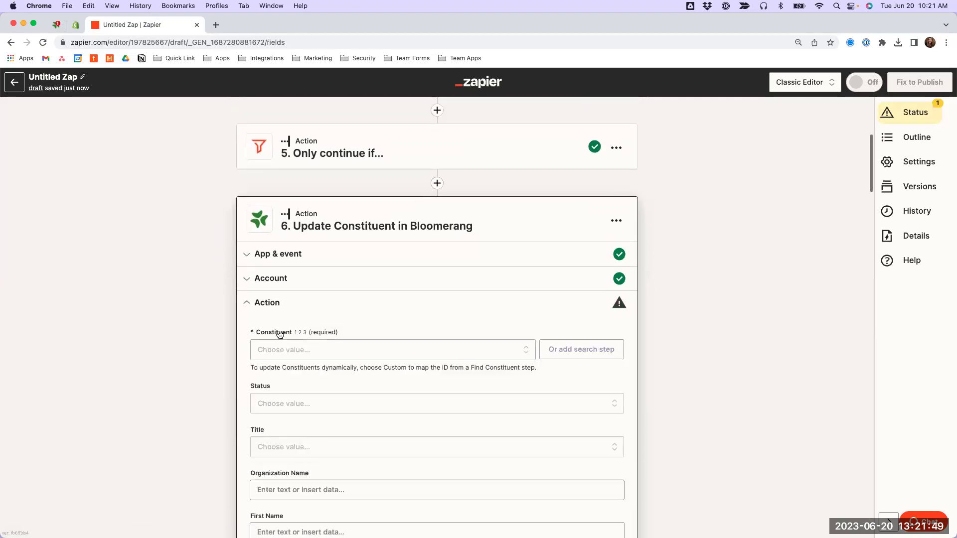
pyautogui.doubleClick(274, 332)
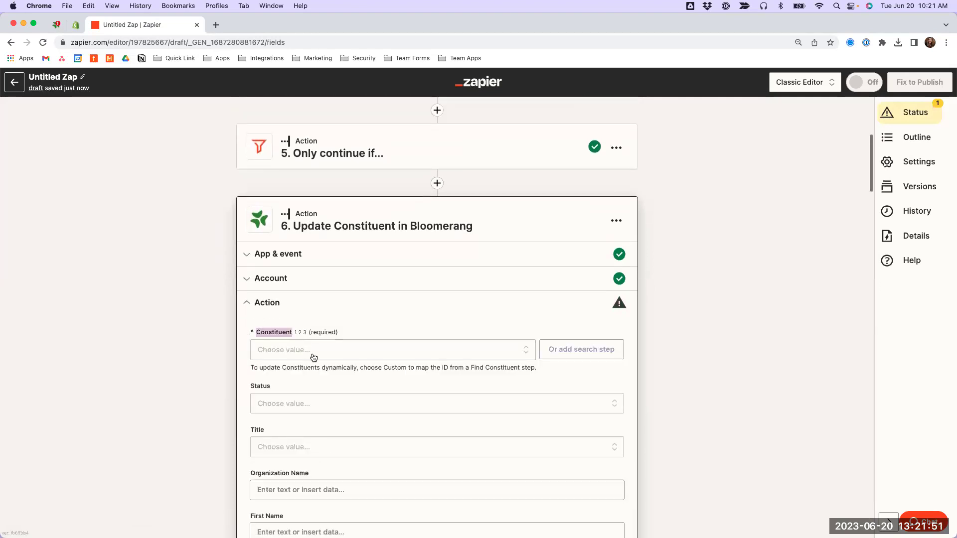
pyautogui.click(313, 354)
pyautogui.click(337, 380)
pyautogui.scroll(-4, 244, 443)
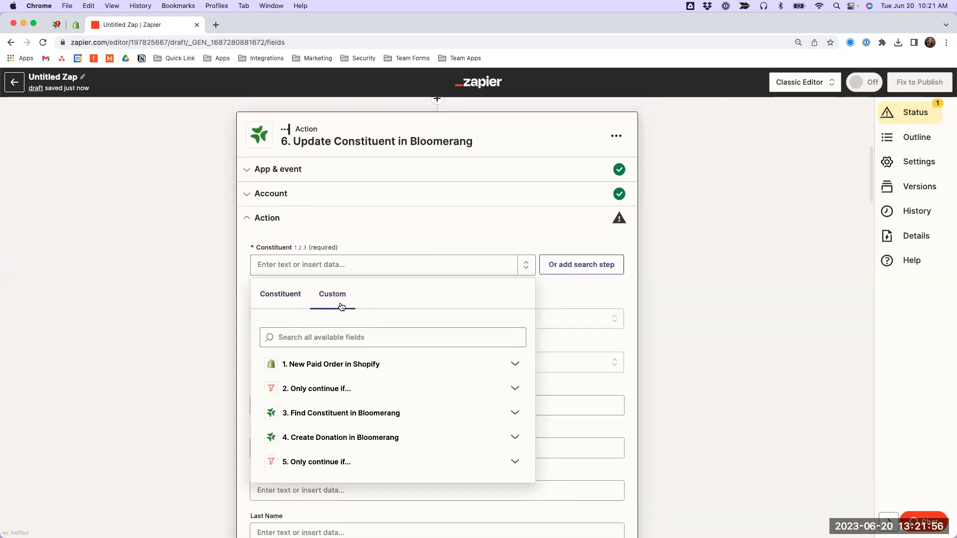
pyautogui.click(344, 420)
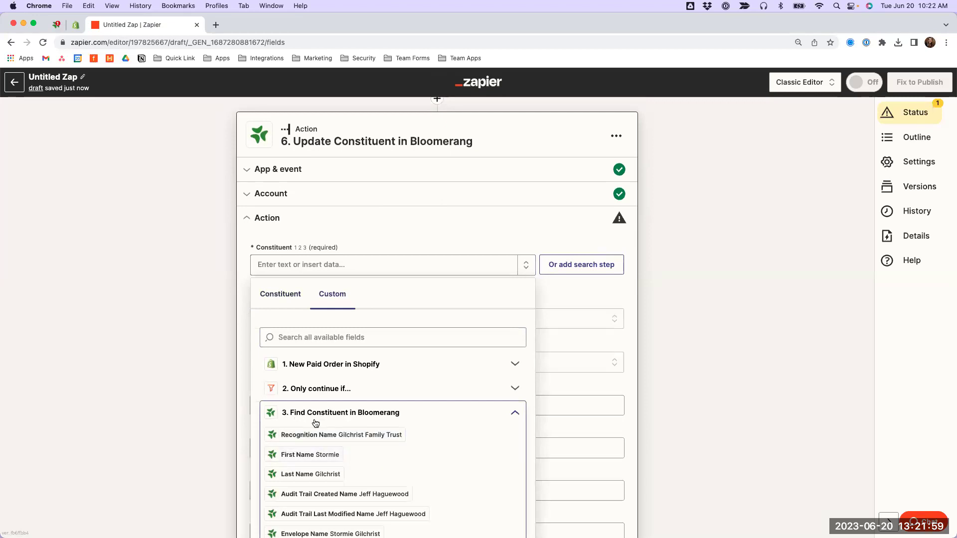
pyautogui.scroll(-3, 305, 458)
pyautogui.scroll(-5, 305, 459)
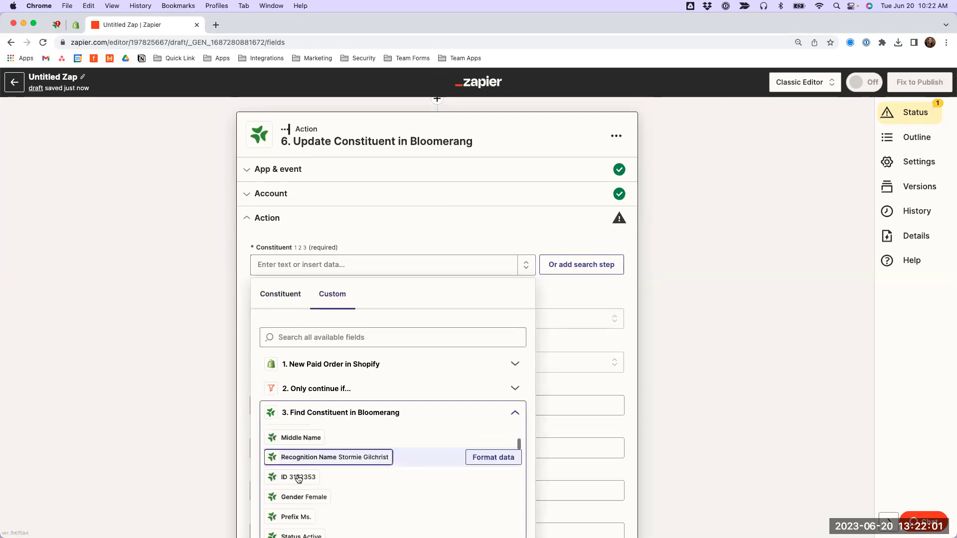
pyautogui.click(298, 477)
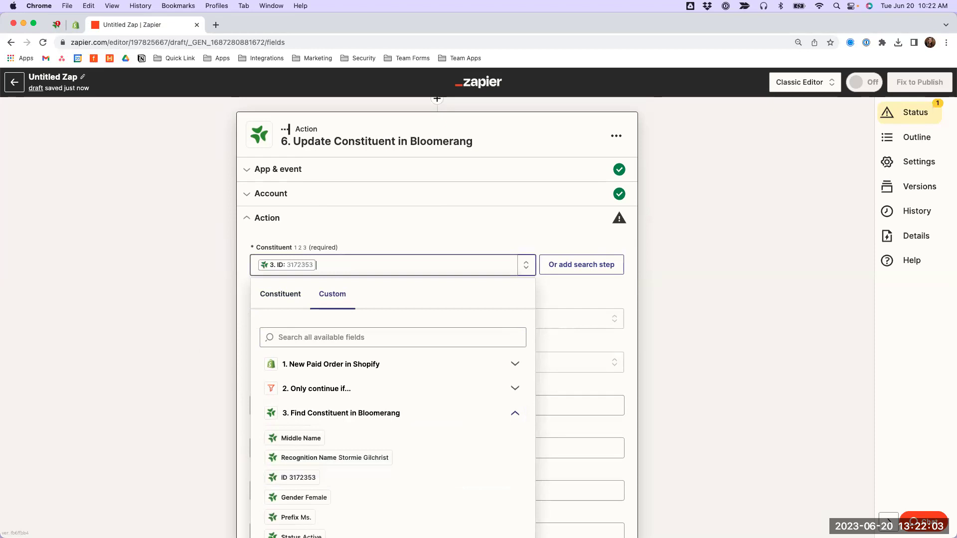
pyautogui.click(62, 299)
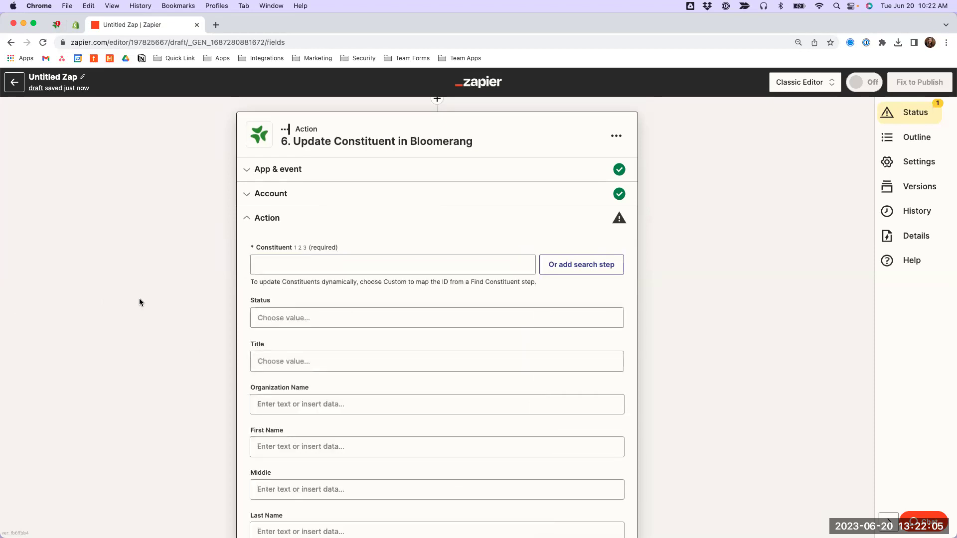
# Map Primary Phone to Customer Default Address Phone from the New Paid Order in Shopify step, leaving the preceding constituent fields blank
pyautogui.scroll(-8, 169, 305)
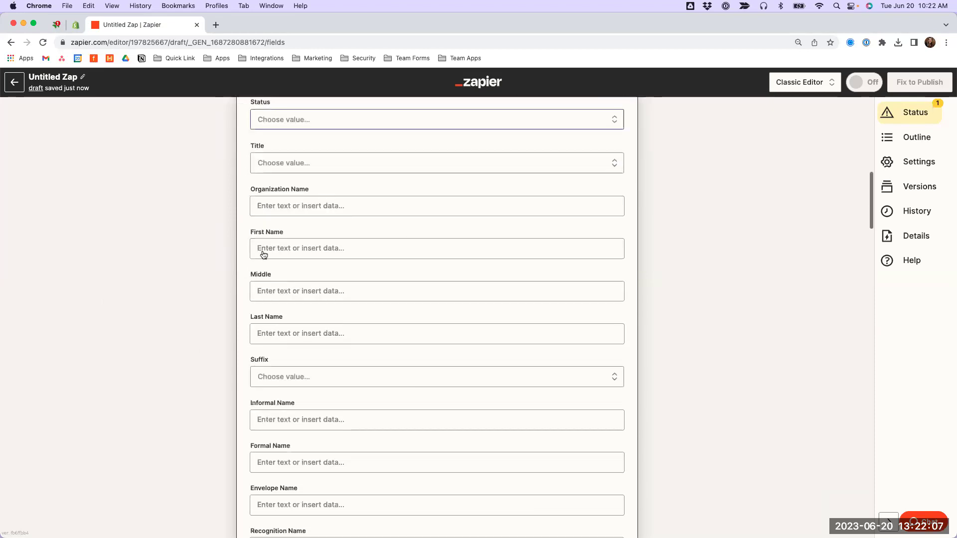
pyautogui.scroll(-15, 197, 293)
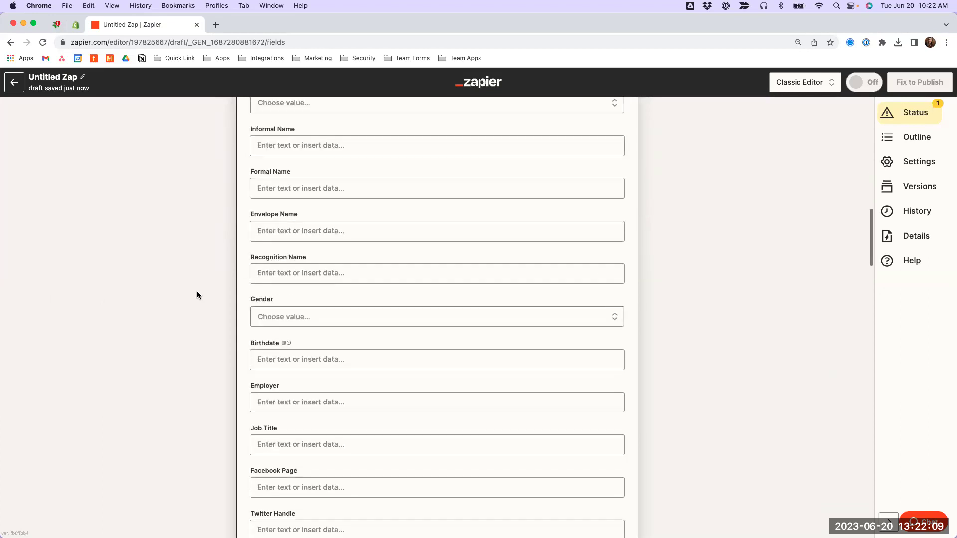
pyautogui.scroll(-7, 197, 295)
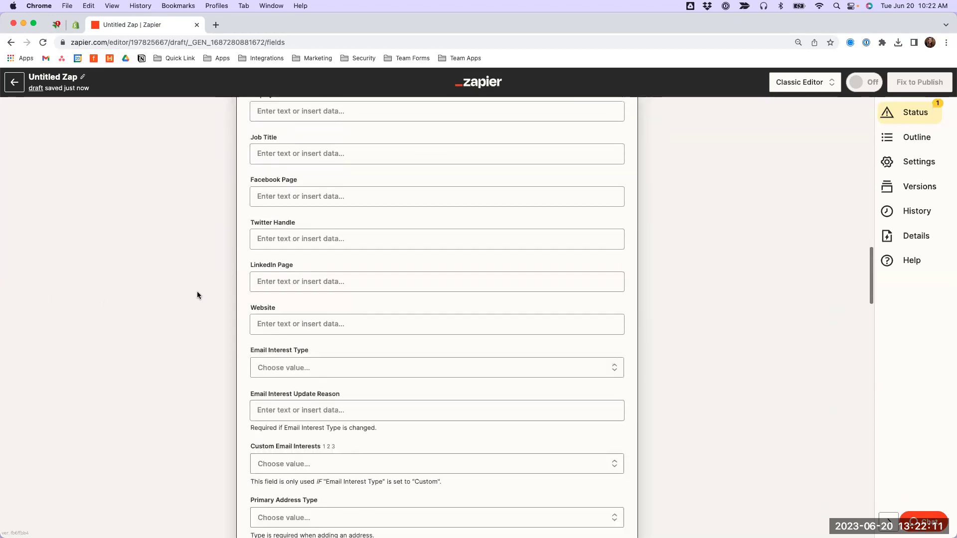
pyautogui.scroll(-11, 197, 295)
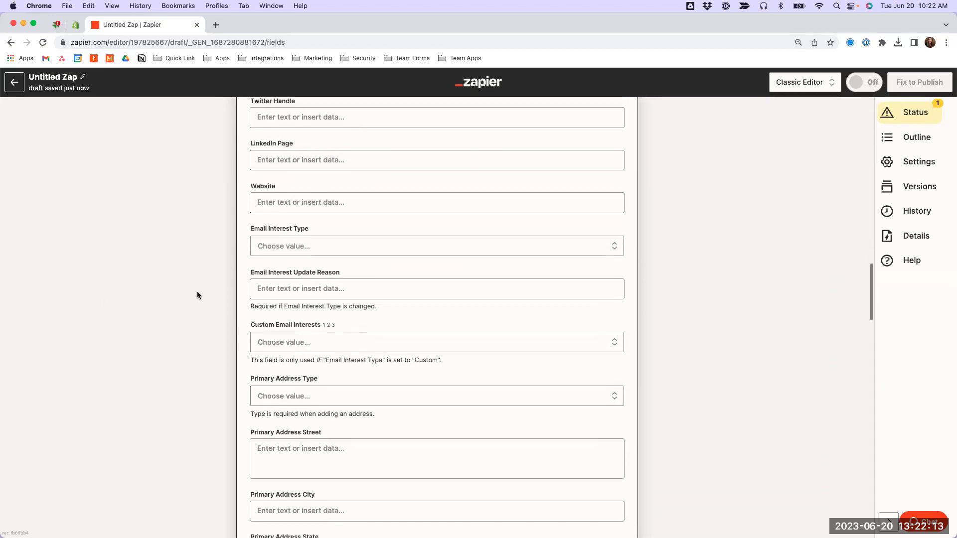
pyautogui.scroll(-4, 196, 291)
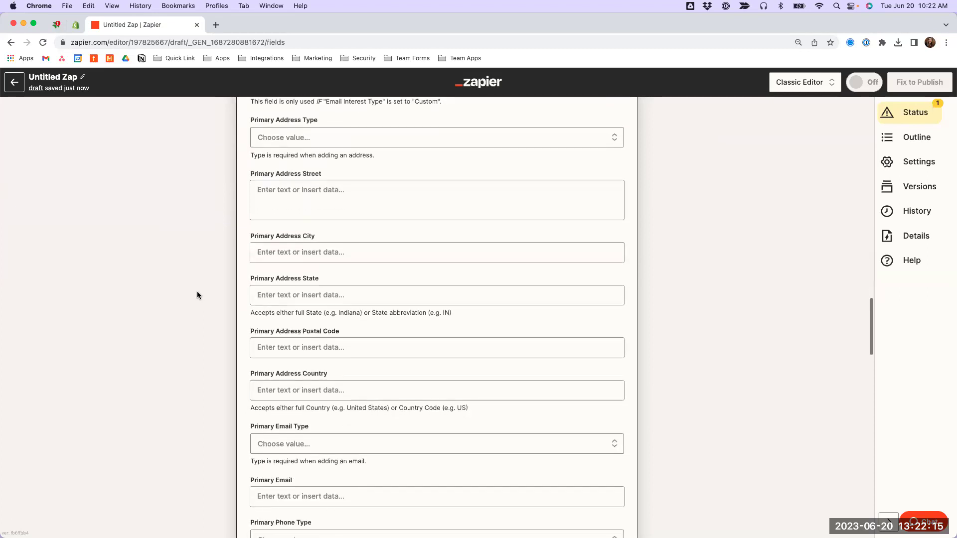
pyautogui.scroll(-5, 321, 374)
pyautogui.scroll(-1, 319, 378)
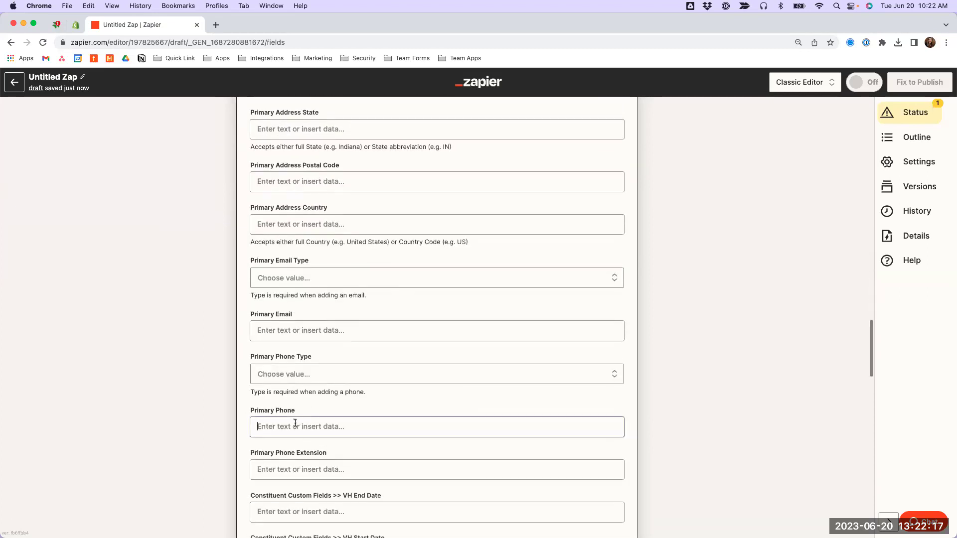
pyautogui.click(302, 424)
pyautogui.write('Phone')
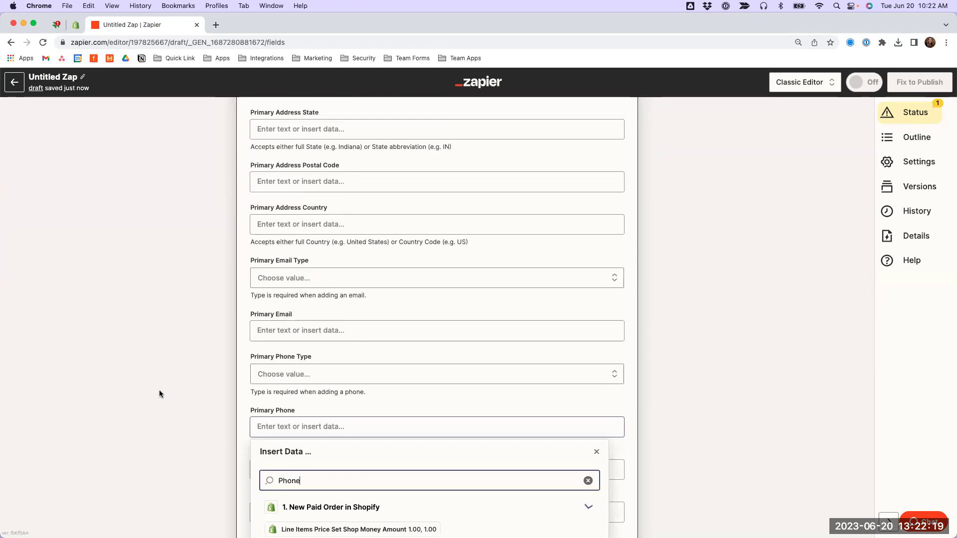
pyautogui.scroll(-4, 157, 394)
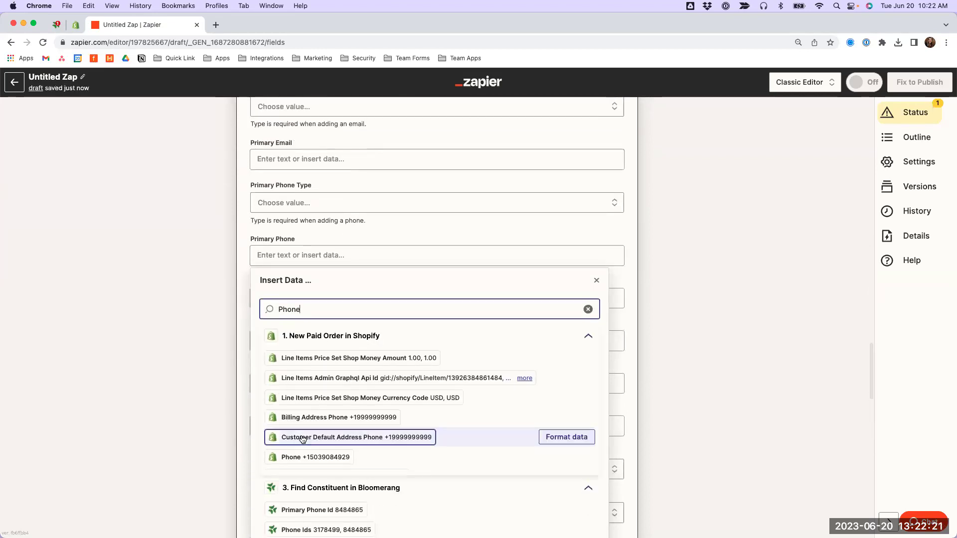
pyautogui.click(329, 441)
# Set the constituent's Primary Phone Type to Mobile
pyautogui.click(293, 198)
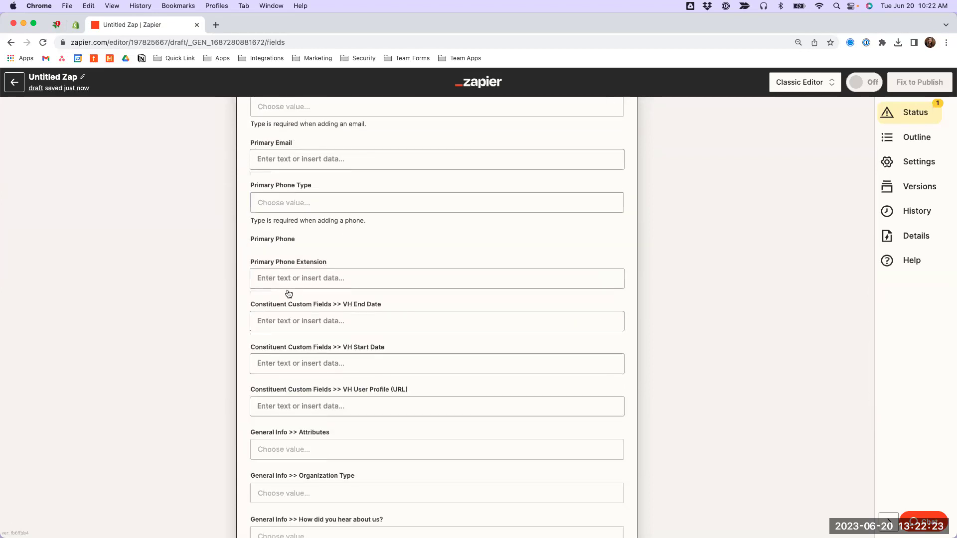
pyautogui.click(292, 203)
pyautogui.click(289, 363)
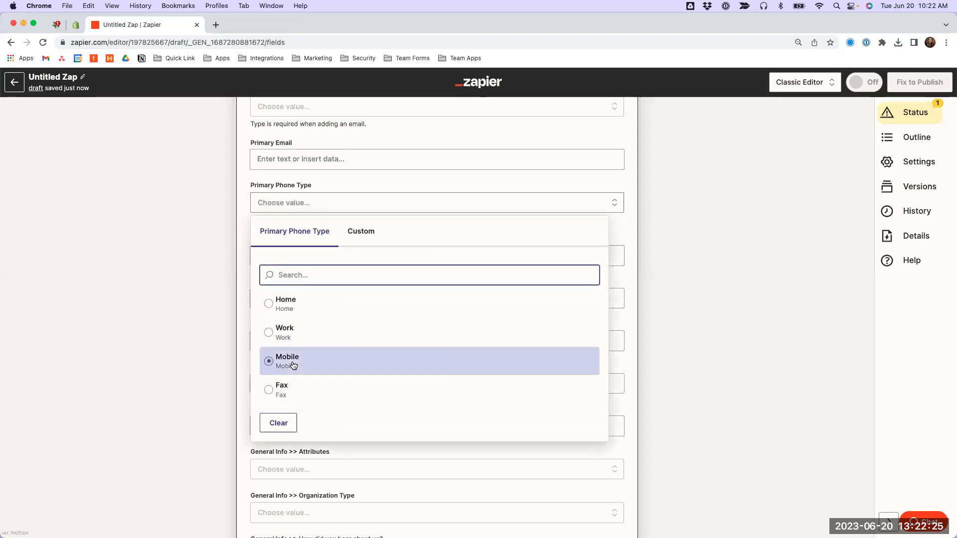
# Map Primary Email to the Customer Email value from the New Paid Order in Shopify step
pyautogui.scroll(3, 199, 319)
pyautogui.click(300, 272)
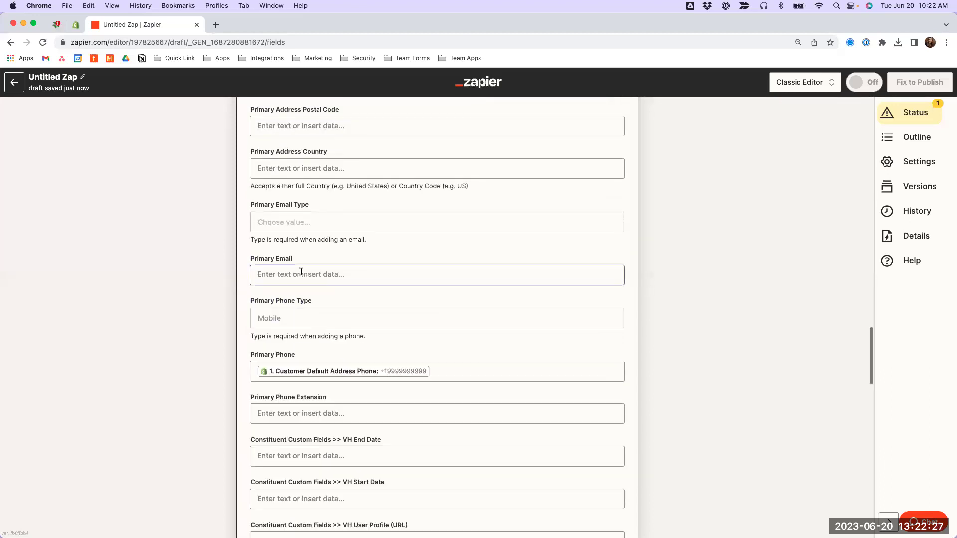
pyautogui.write('E')
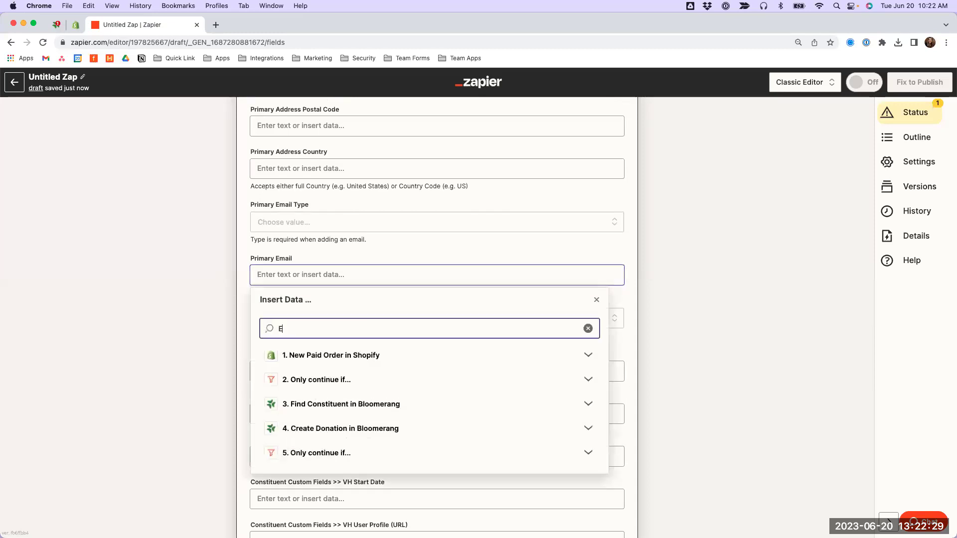
pyautogui.write('mail')
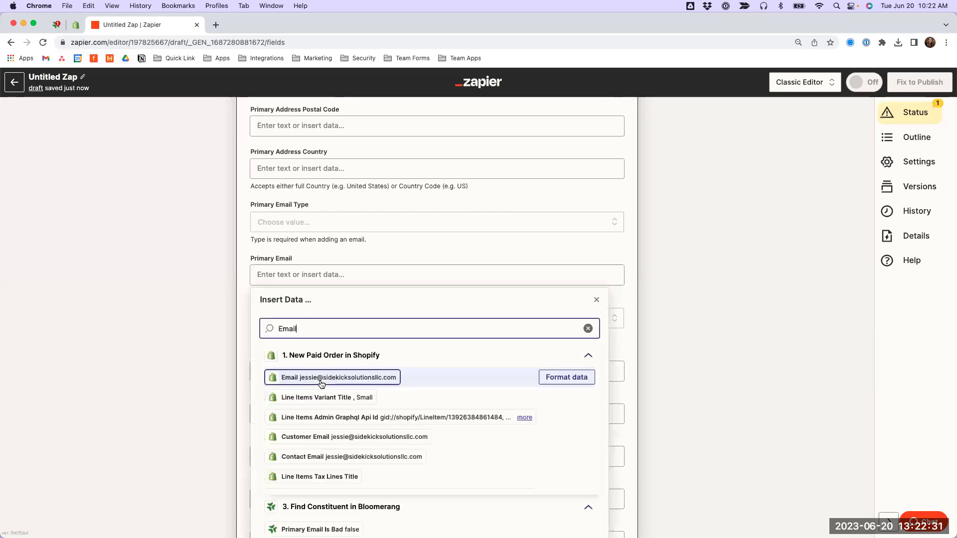
pyautogui.click(319, 437)
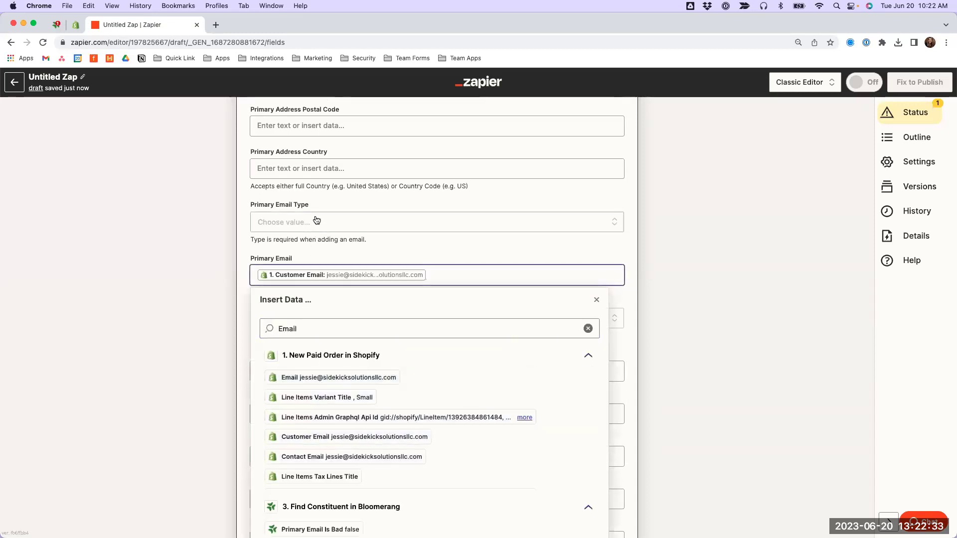
# Set the constituent's Primary Email Type to Home
pyautogui.click(317, 219)
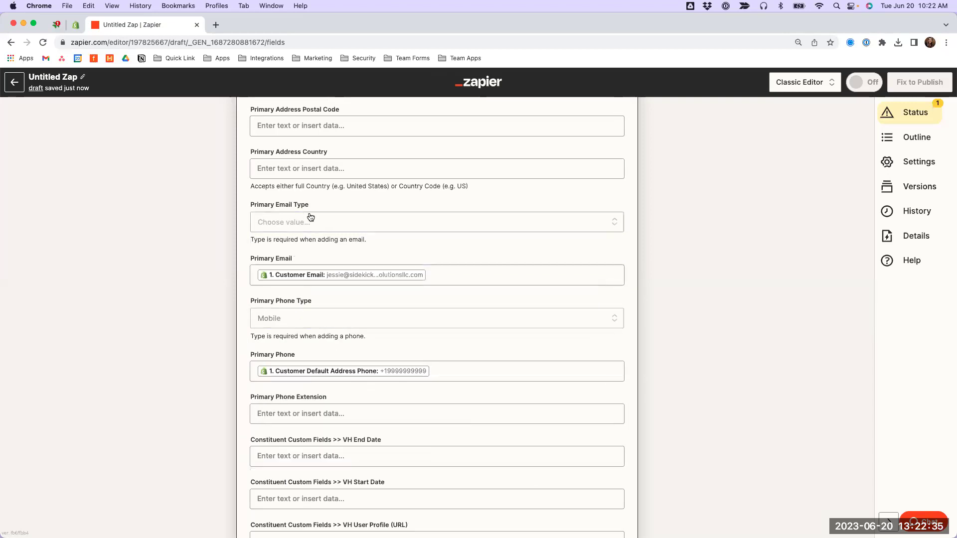
pyautogui.click(310, 217)
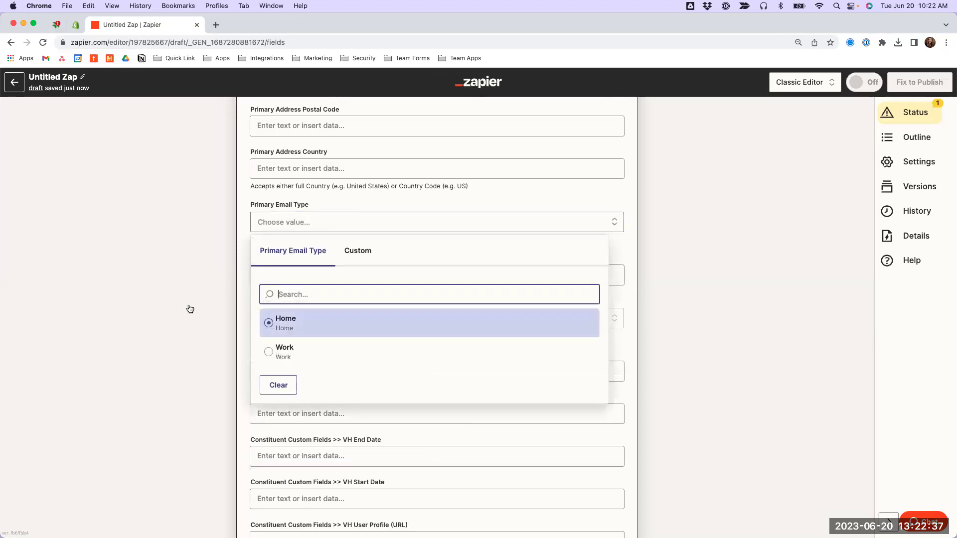
pyautogui.scroll(4, 189, 307)
pyautogui.click(188, 304)
# Map Primary Address Country to the Billing Address Country value from the New Paid Order in Shopify step
pyautogui.click(302, 268)
pyautogui.scroll(2, 199, 318)
pyautogui.click(310, 388)
pyautogui.write('C')
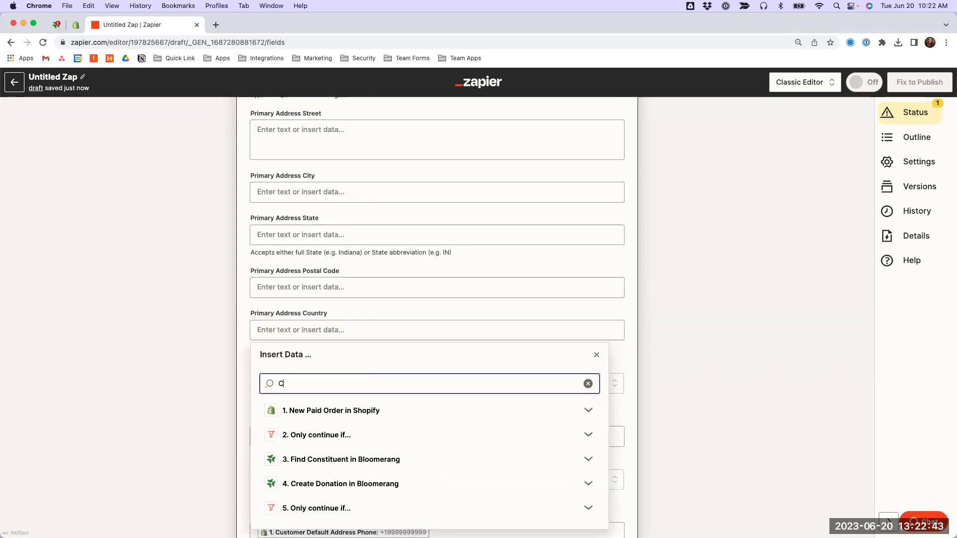
pyautogui.write('ountry')
pyautogui.scroll(-4, 202, 428)
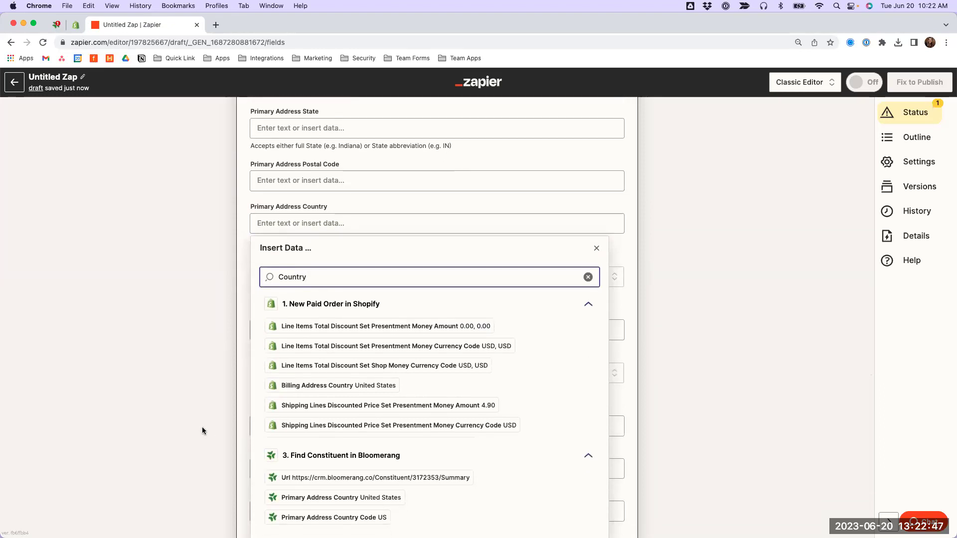
pyautogui.scroll(-1, 202, 428)
pyautogui.click(319, 363)
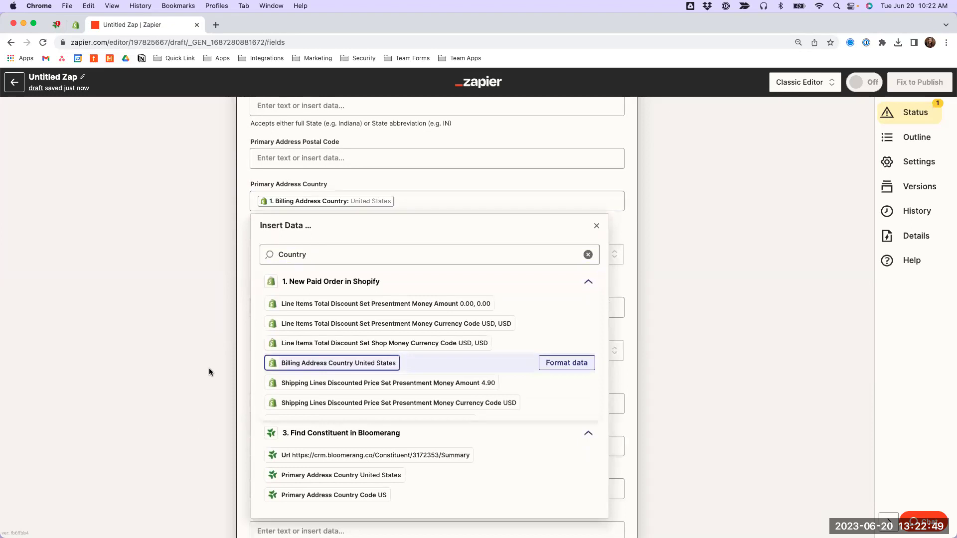
# Map the Primary Address Postal Code to the Shopify order's Billing Address Zip, searching the available fields for "zip"
pyautogui.scroll(4, 314, 324)
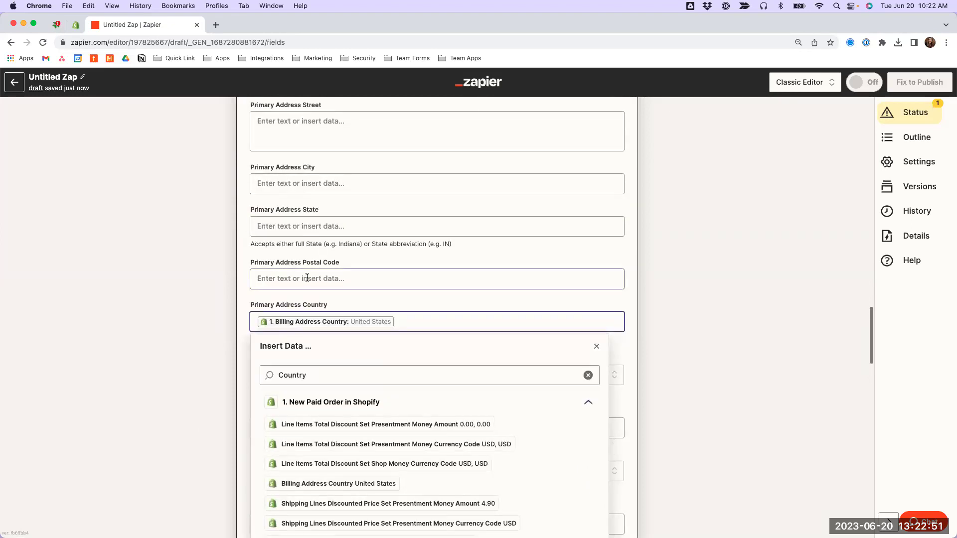
pyautogui.click(307, 278)
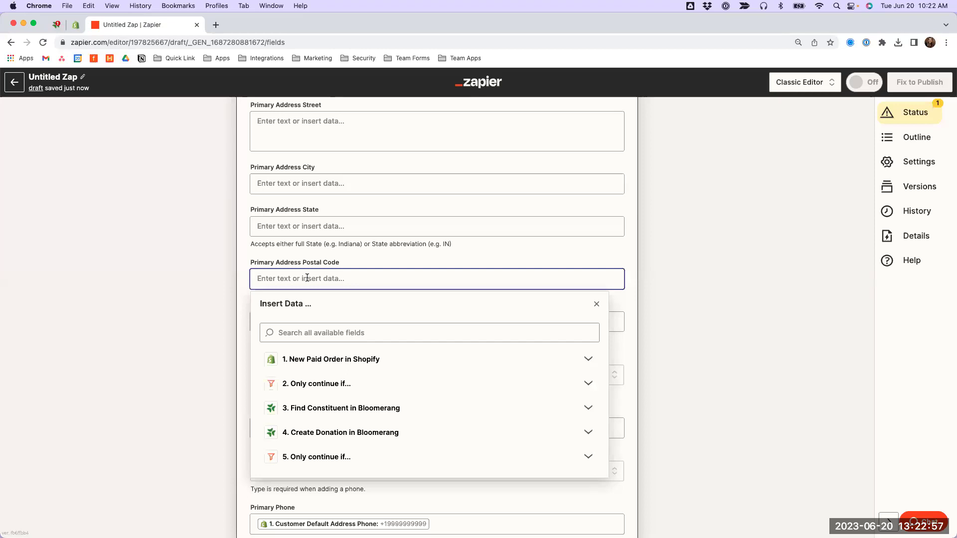
pyautogui.click(299, 334)
pyautogui.write('zip')
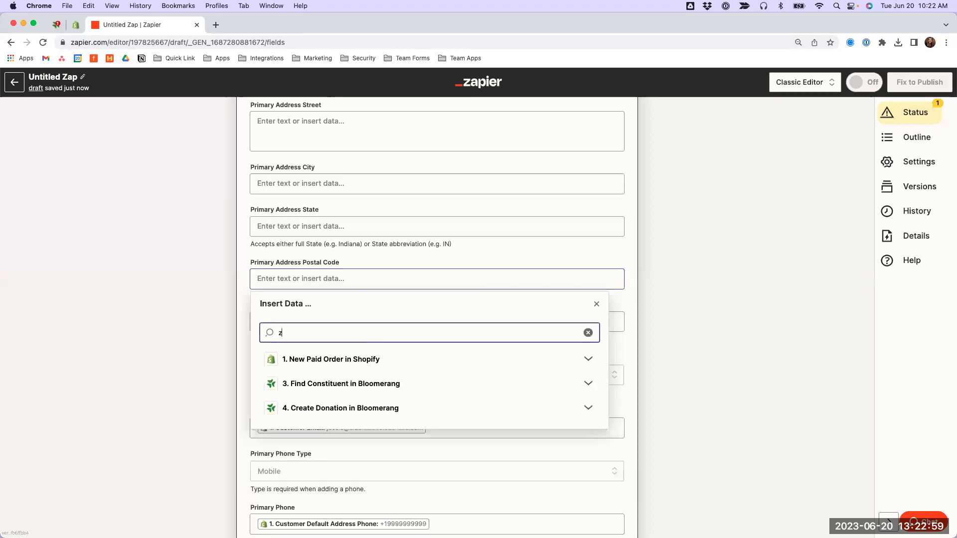
pyautogui.click(313, 382)
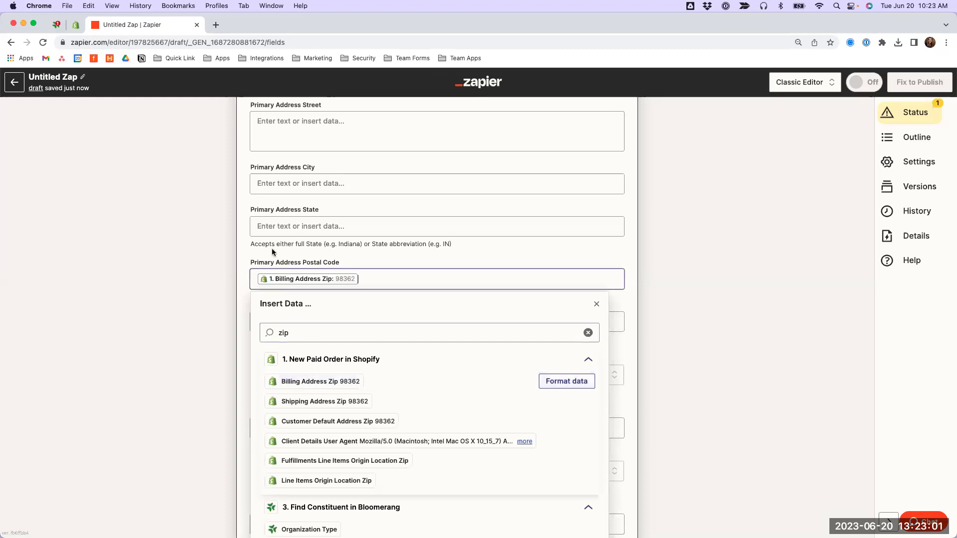
# Map the Primary Address State to the Shopify Billing Address Province, searching the available fields for "washington"
pyautogui.click(279, 230)
pyautogui.write('e')
pyautogui.press('BackSpace')
pyautogui.write('wash')
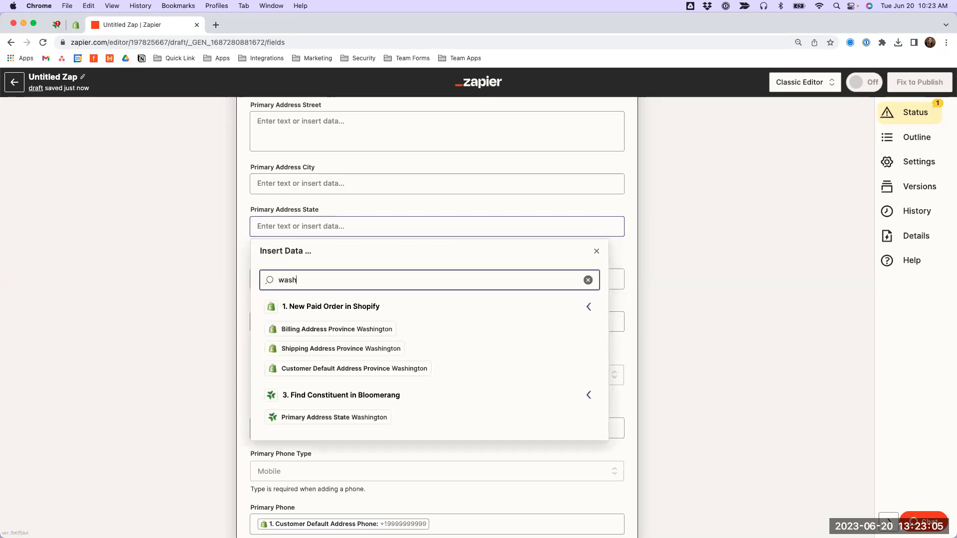
pyautogui.write('ington')
pyautogui.click(331, 330)
# Map the Primary Address City to the Shopify Billing Address City, searching the available fields for "port"
pyautogui.scroll(2, 198, 323)
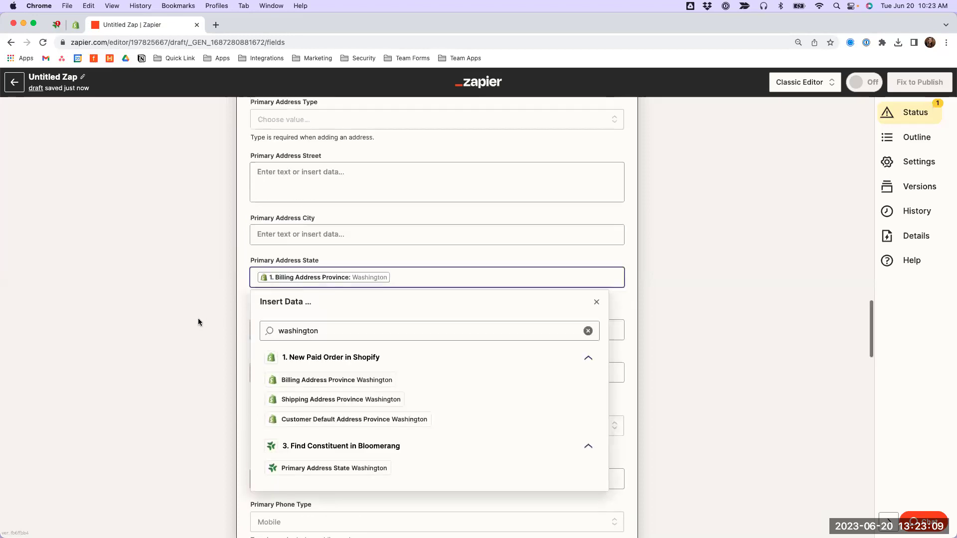
pyautogui.click(307, 243)
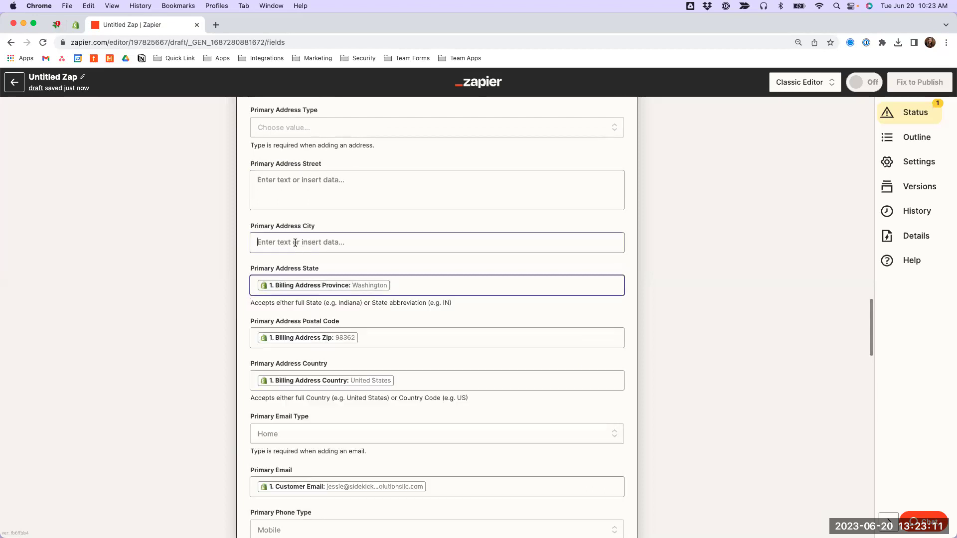
pyautogui.write('p')
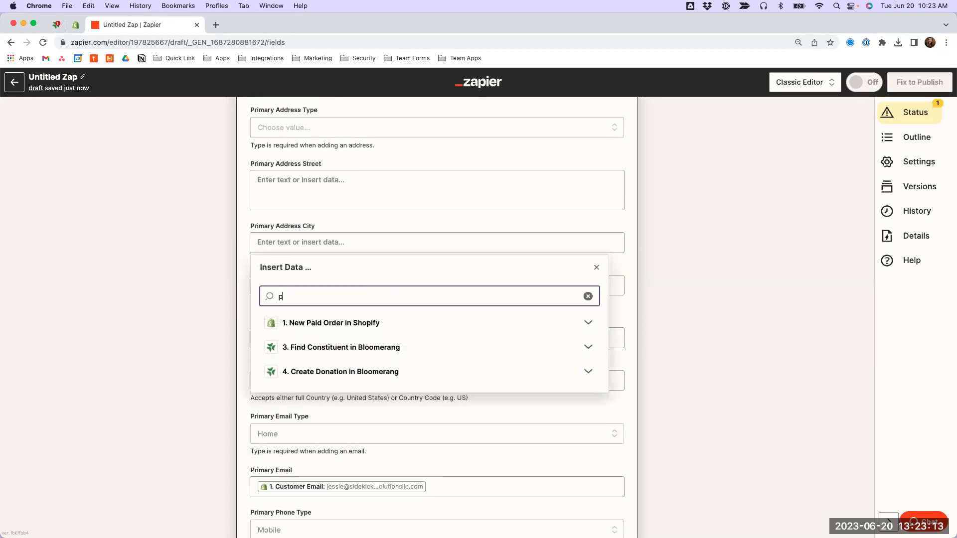
pyautogui.write('ort')
pyautogui.click(312, 365)
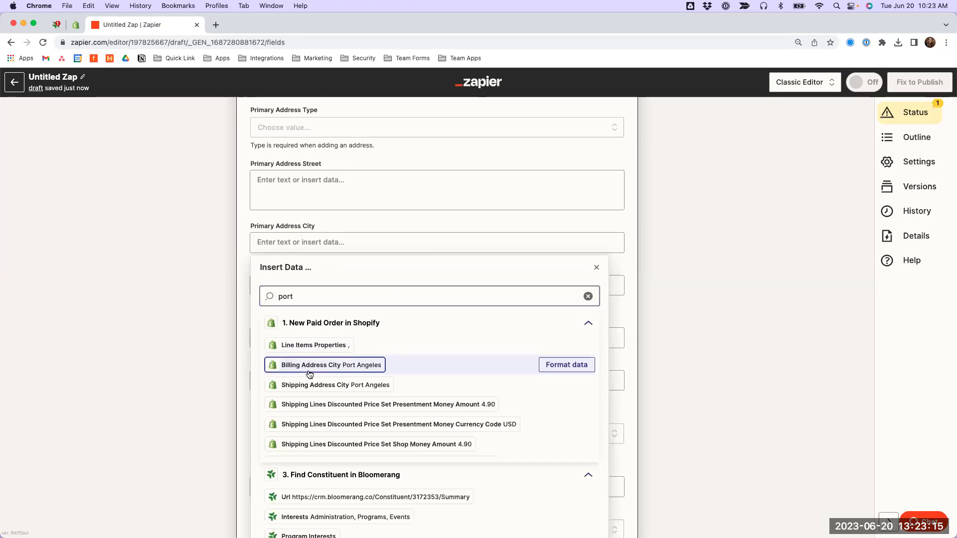
# Fill the Primary Address Street with Shopify's Billing Address Address 1 followed by Billing Address Address 2, searching for "Billing address"
pyautogui.scroll(2, 196, 325)
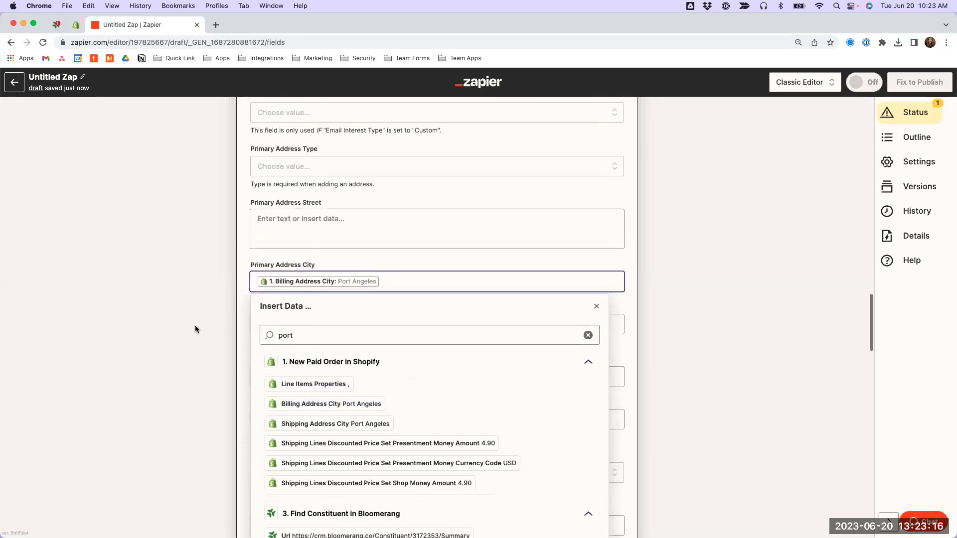
pyautogui.click(282, 224)
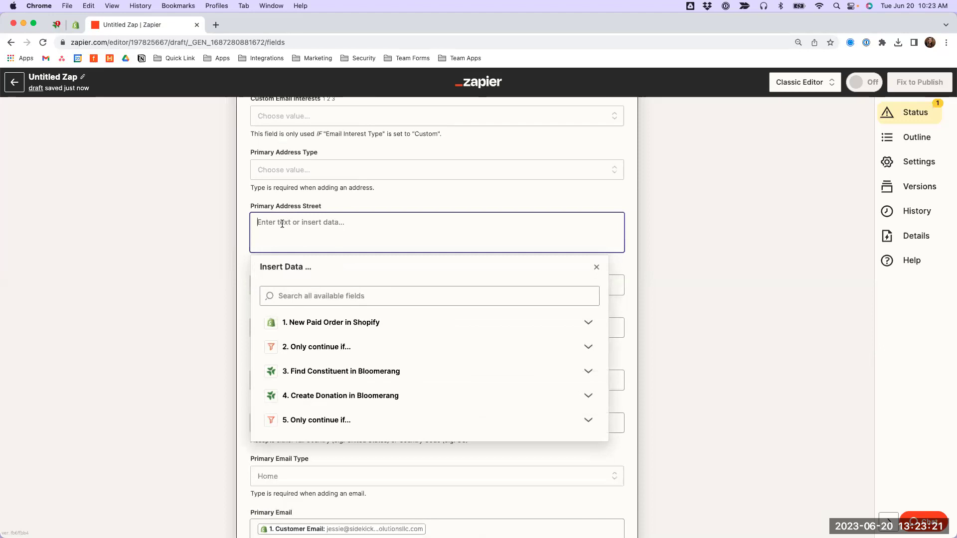
pyautogui.click(333, 296)
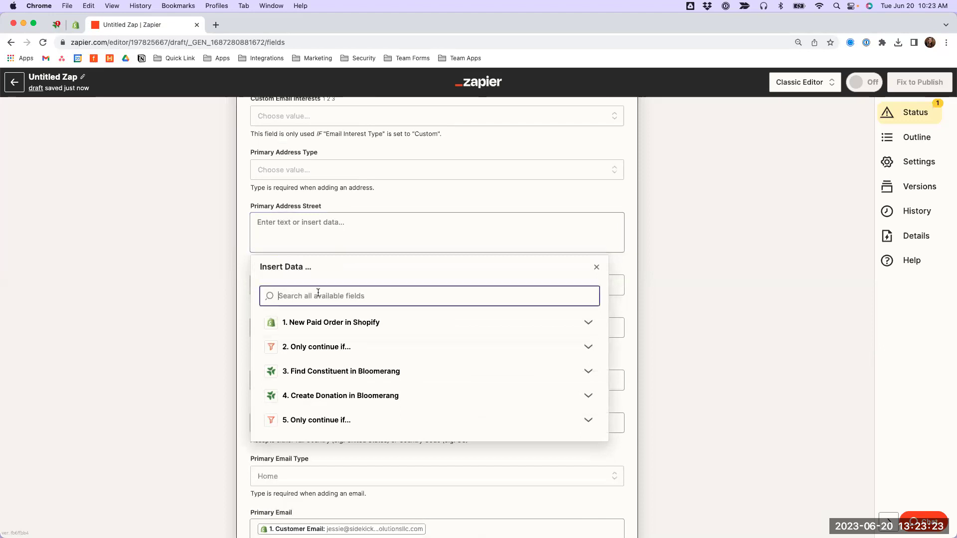
pyautogui.write('Billing address')
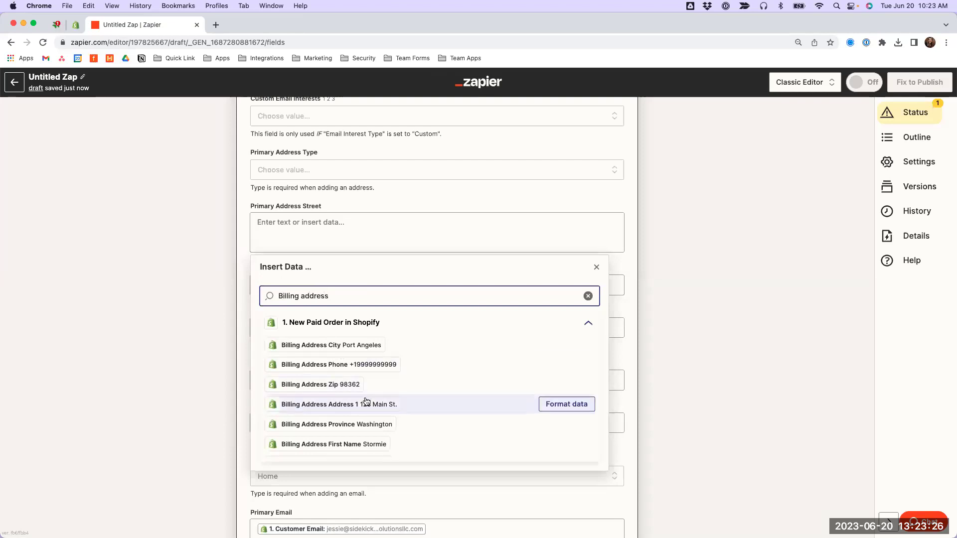
pyautogui.click(364, 402)
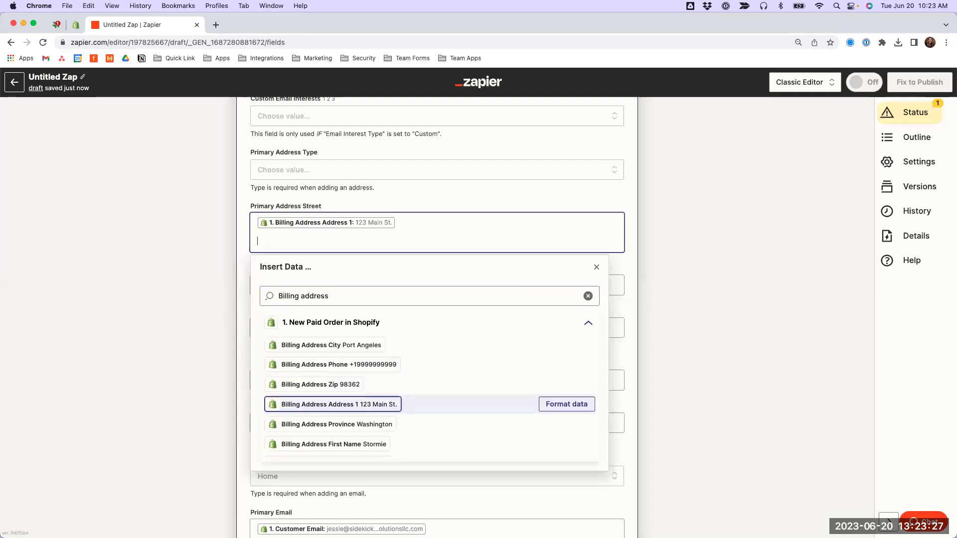
pyautogui.scroll(-2, 366, 430)
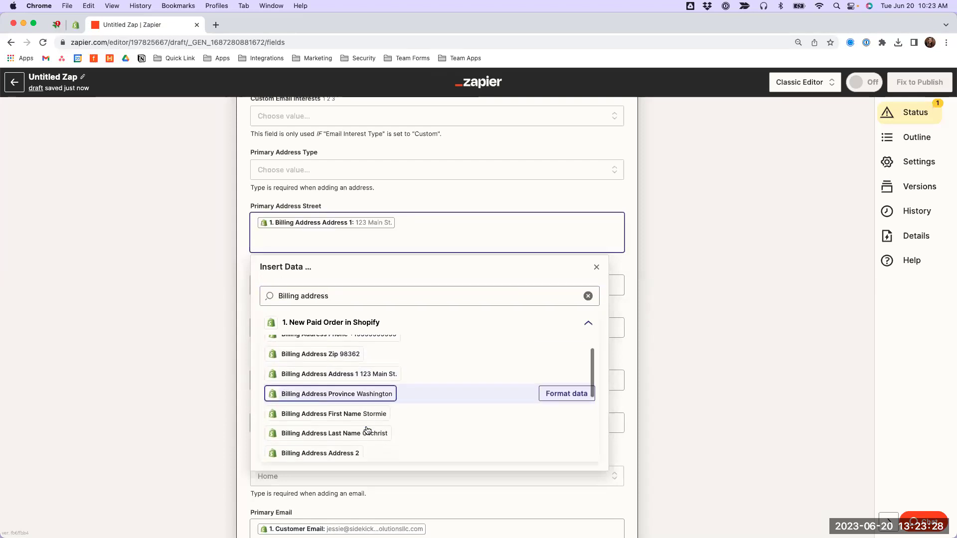
pyautogui.click(339, 449)
# Set the Primary Address Type to Home
pyautogui.click(313, 170)
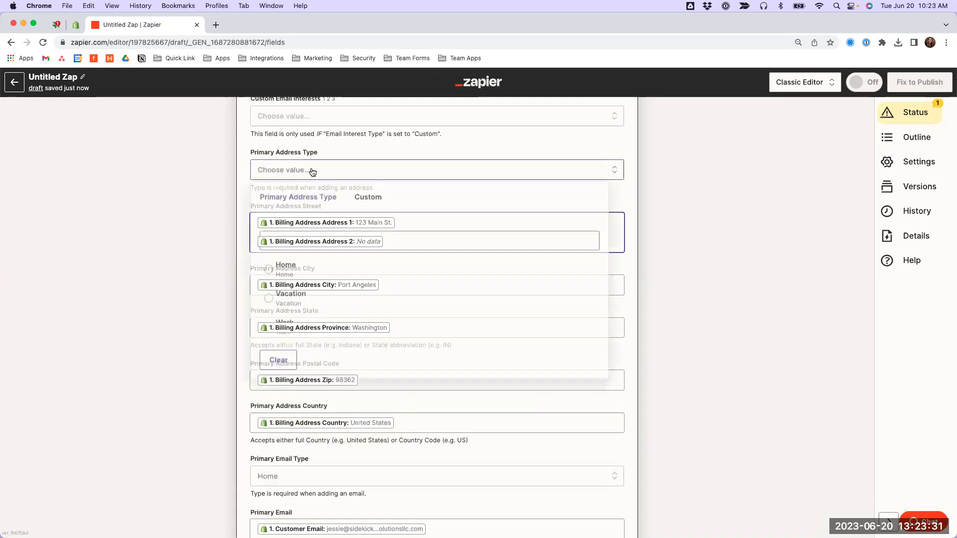
pyautogui.click(312, 170)
pyautogui.click(285, 270)
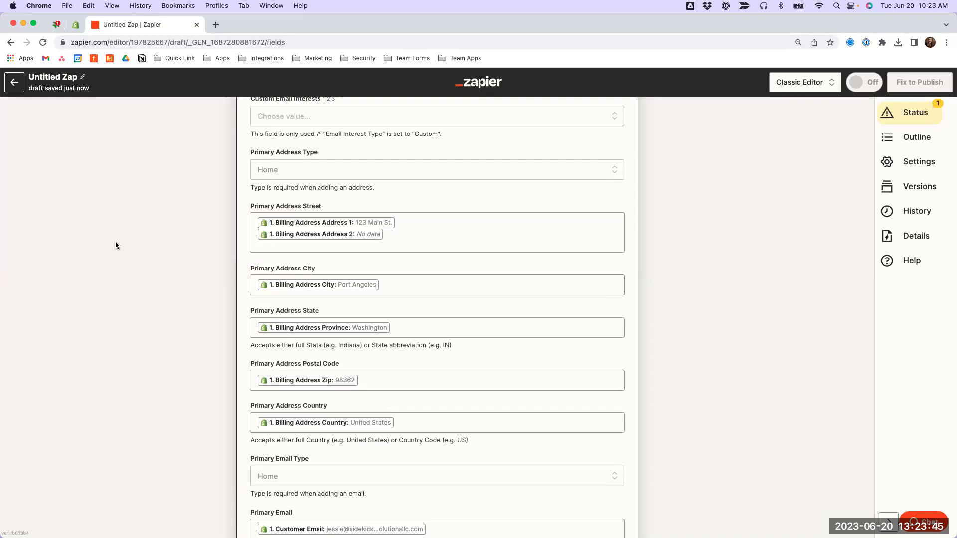
# Review the mapped constituent fields and continue to the test stage of the Update Constituent action
pyautogui.scroll(-15, 112, 249)
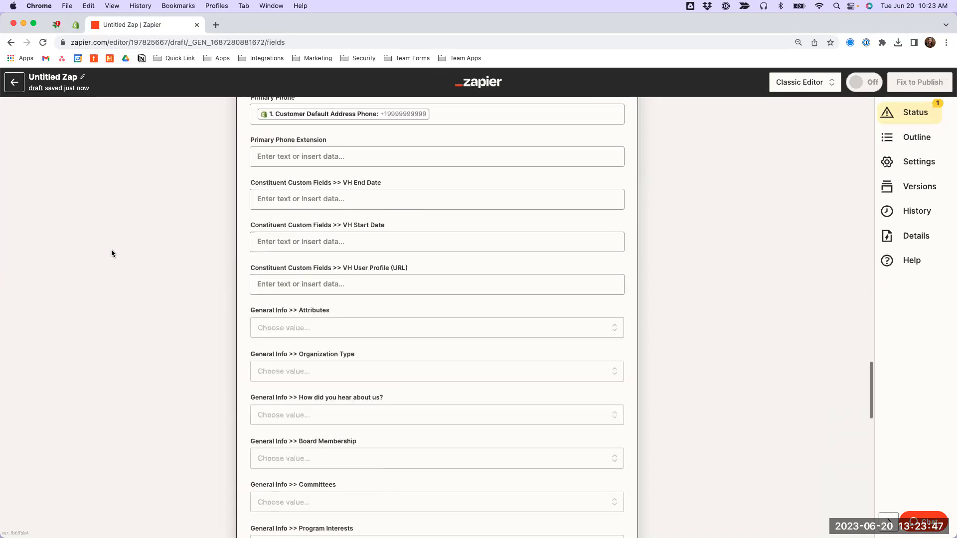
pyautogui.scroll(15, 111, 252)
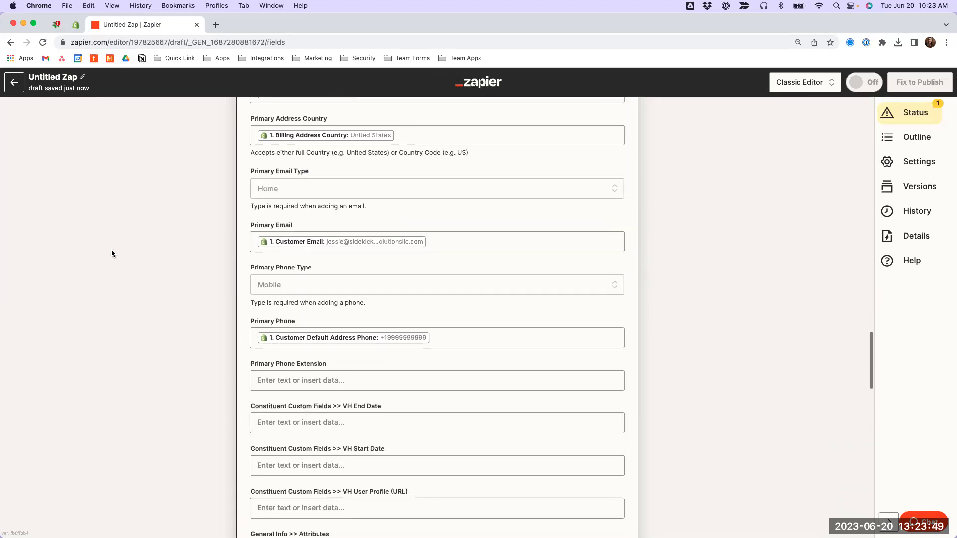
pyautogui.scroll(2, 288, 330)
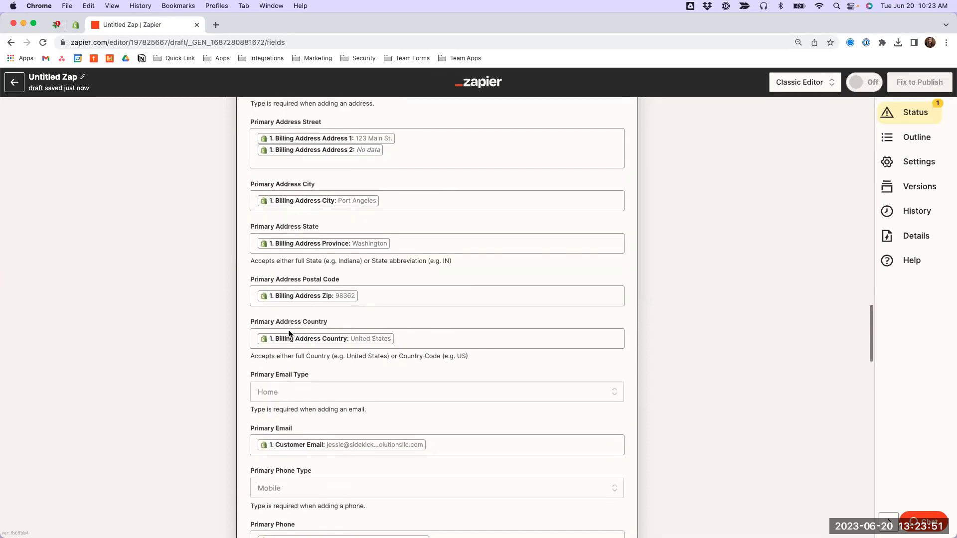
pyautogui.scroll(-15, 289, 330)
pyautogui.click(270, 471)
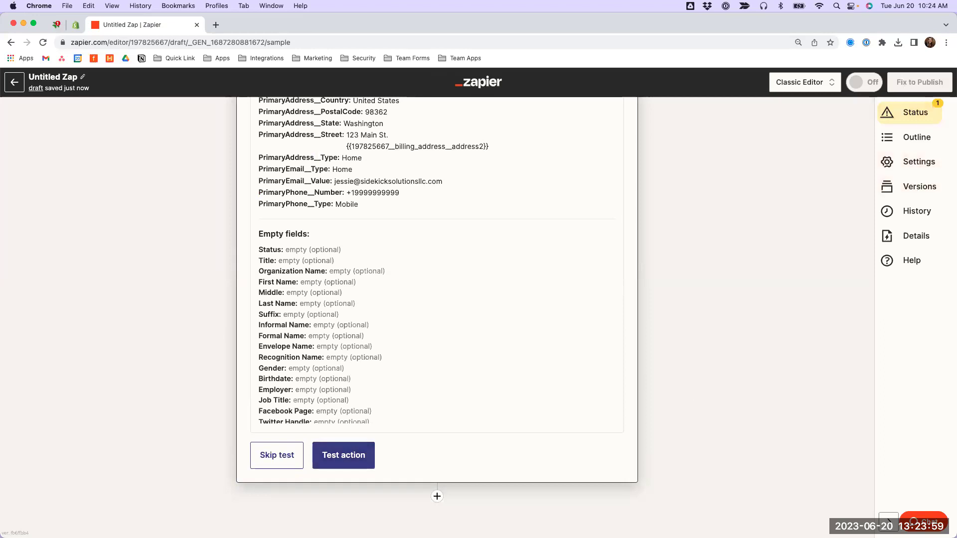
# Switch to the slide presentation and advance from the Basic sync overview to the "Dynamic coding" title slide
pyautogui.hotkey('ctrl', 'Right')
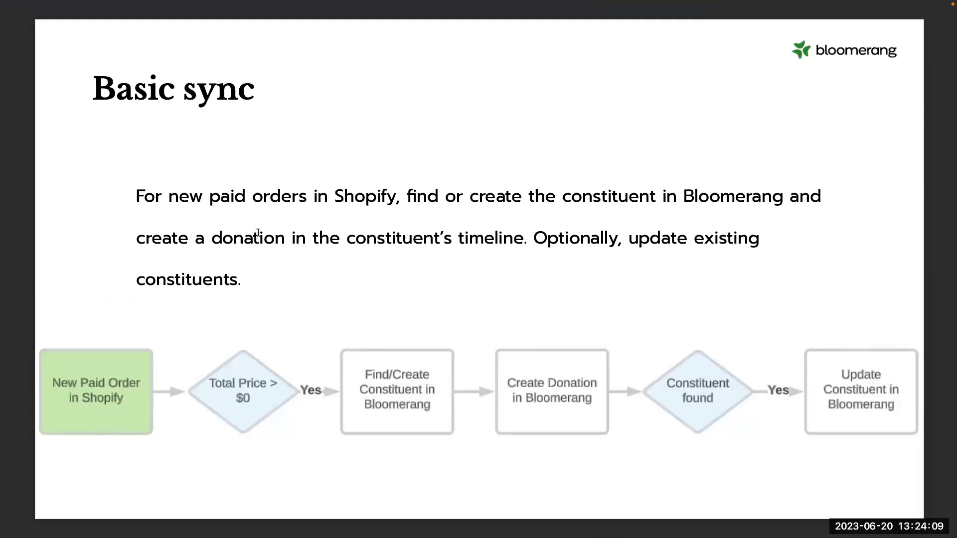
pyautogui.press('Right')
pyautogui.press('Right')
pyautogui.press('Right')
pyautogui.press('Right')
pyautogui.press('Right')
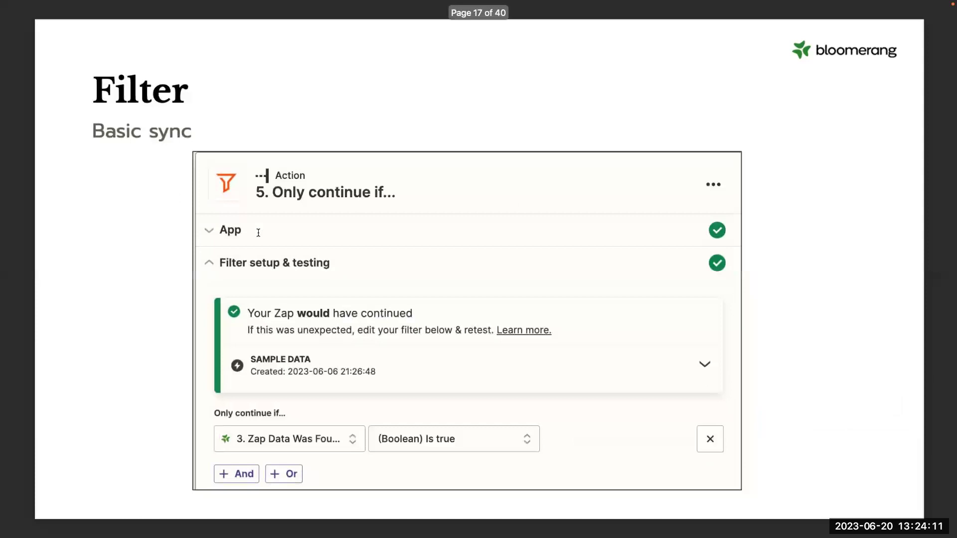
pyautogui.press('Right')
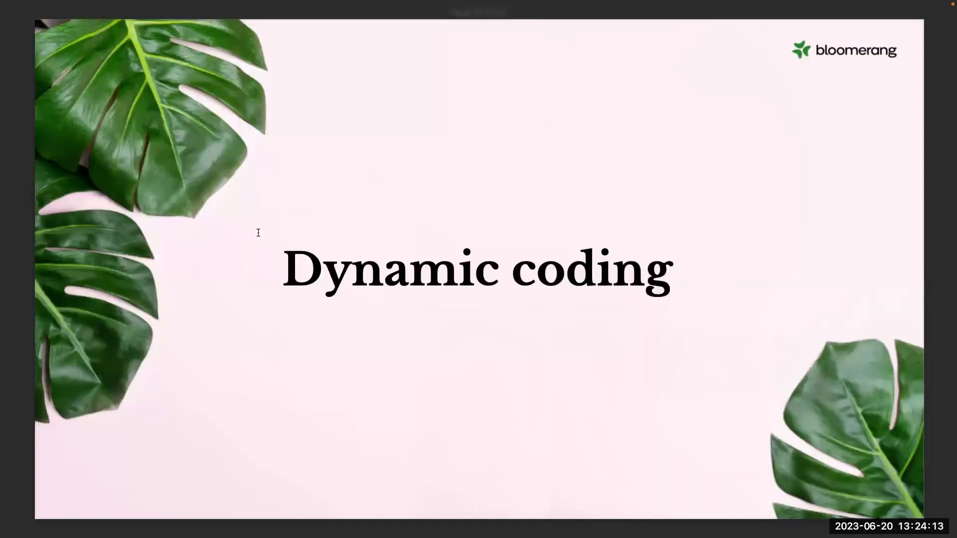
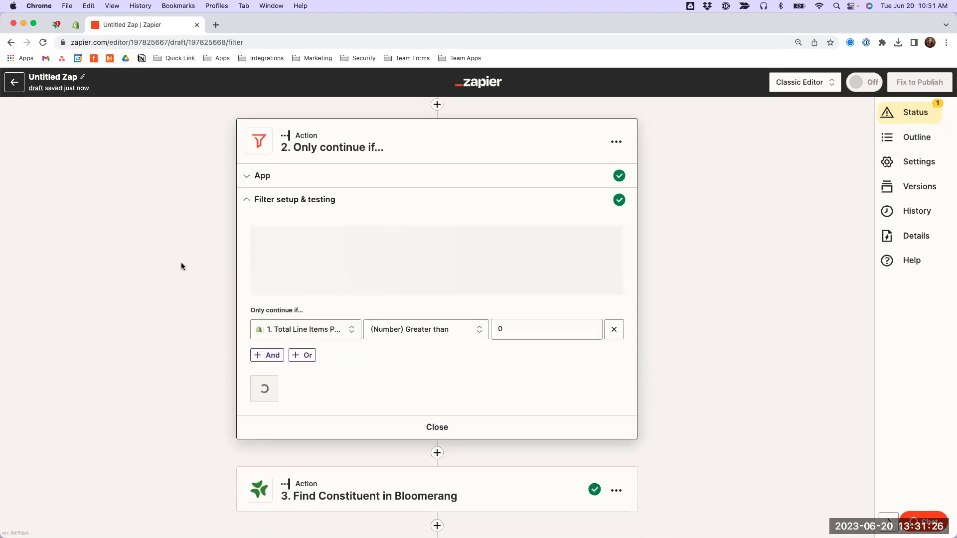
# Inspect the sample data in step 2's filter test and consult the Dynamic coding flow slide before returning to the Zap
pyautogui.click(608, 283)
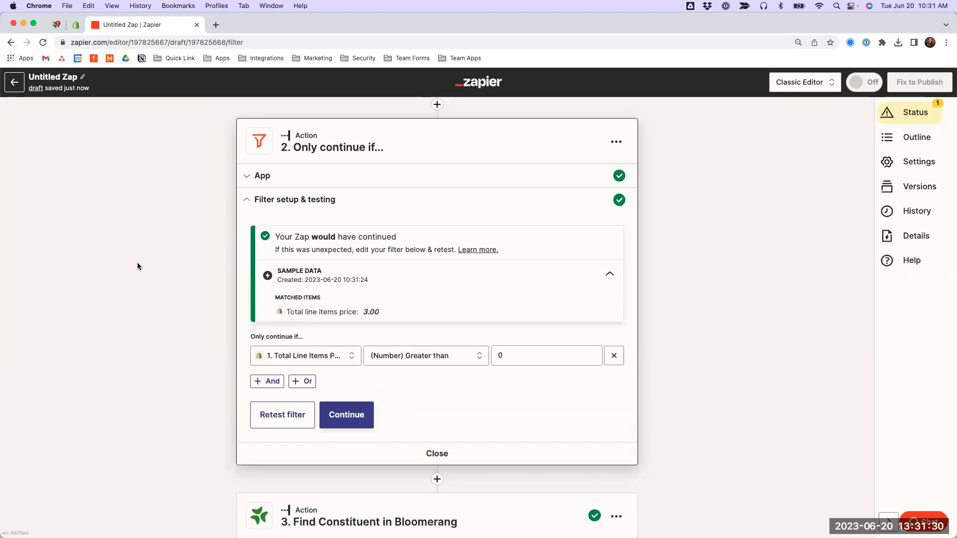
pyautogui.scroll(-4, 139, 267)
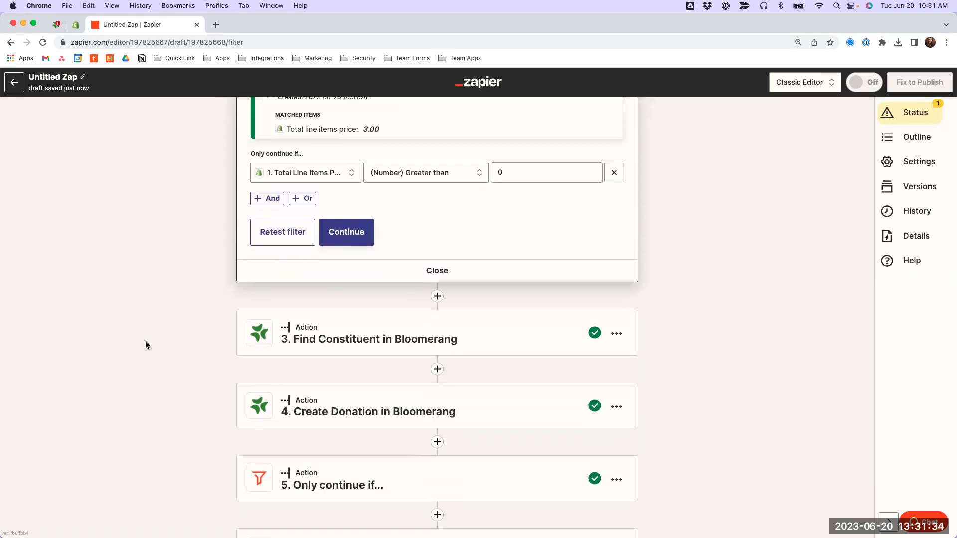
pyautogui.hotkey('ctrl', 'Right')
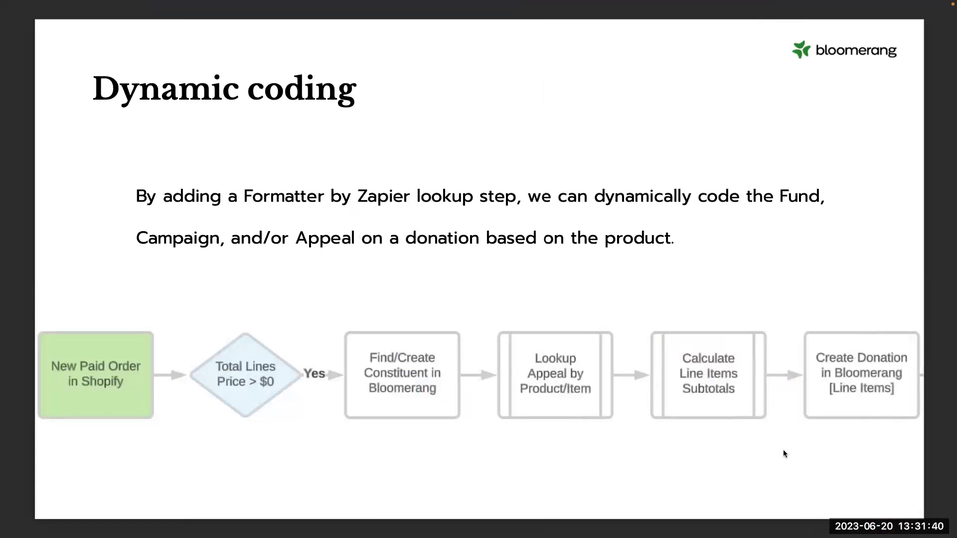
pyautogui.press('super+Tab')
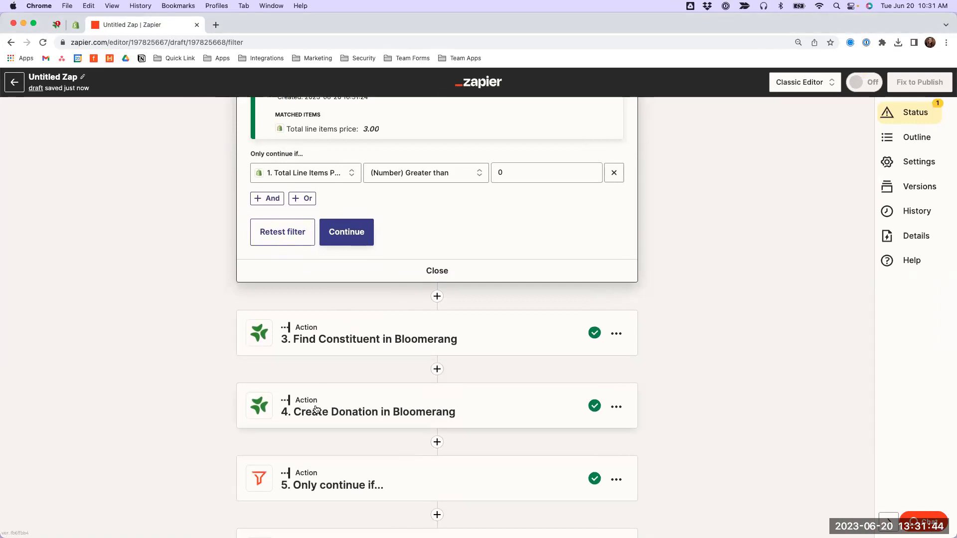
# Add a Formatter by Zapier action between Find Constituent and Create Donation, choose Utilities as its event, and continue to its action fields
pyautogui.click(437, 369)
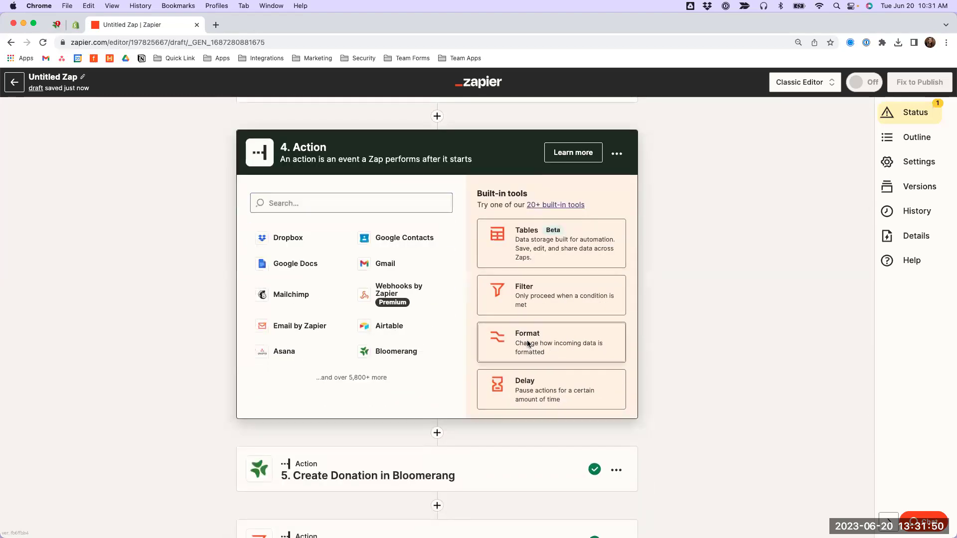
pyautogui.click(528, 344)
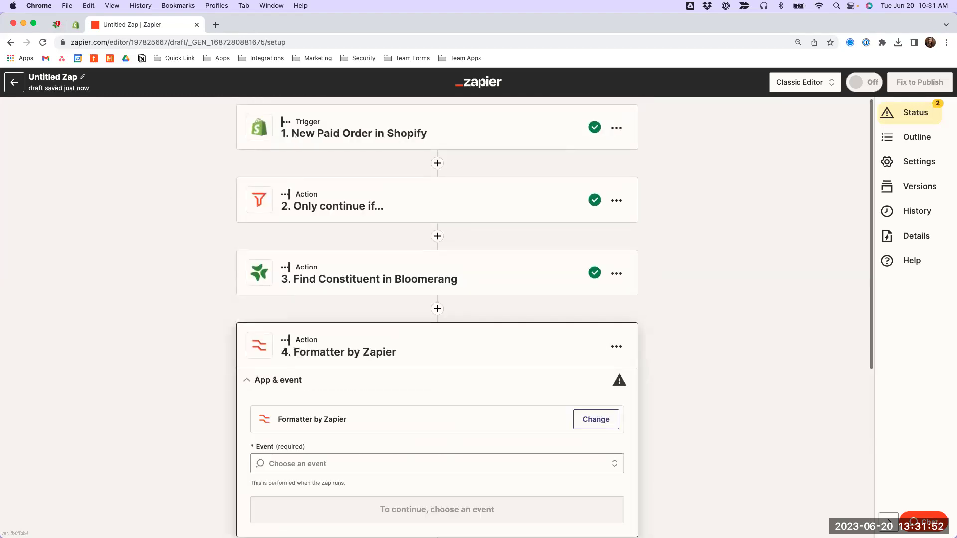
pyautogui.scroll(-3, 292, 366)
pyautogui.click(319, 322)
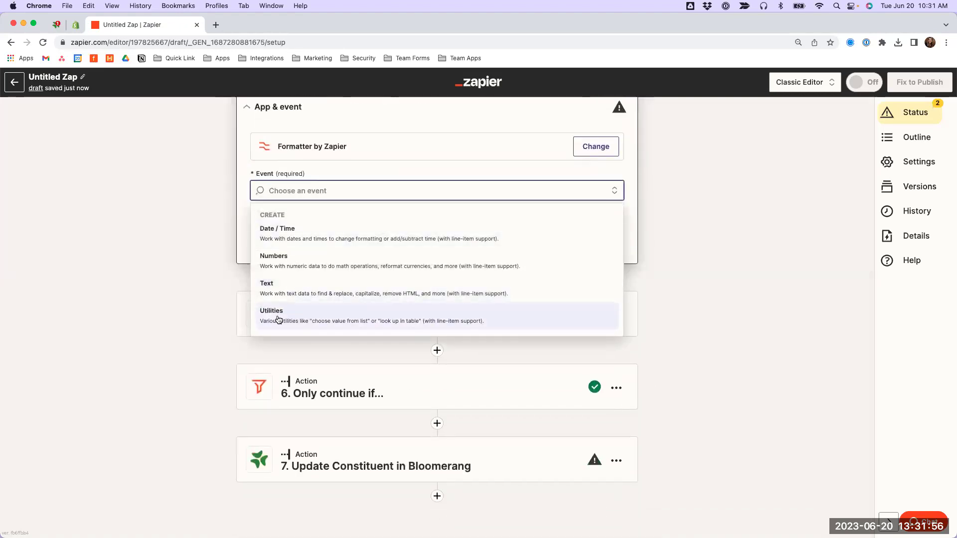
pyautogui.click(294, 320)
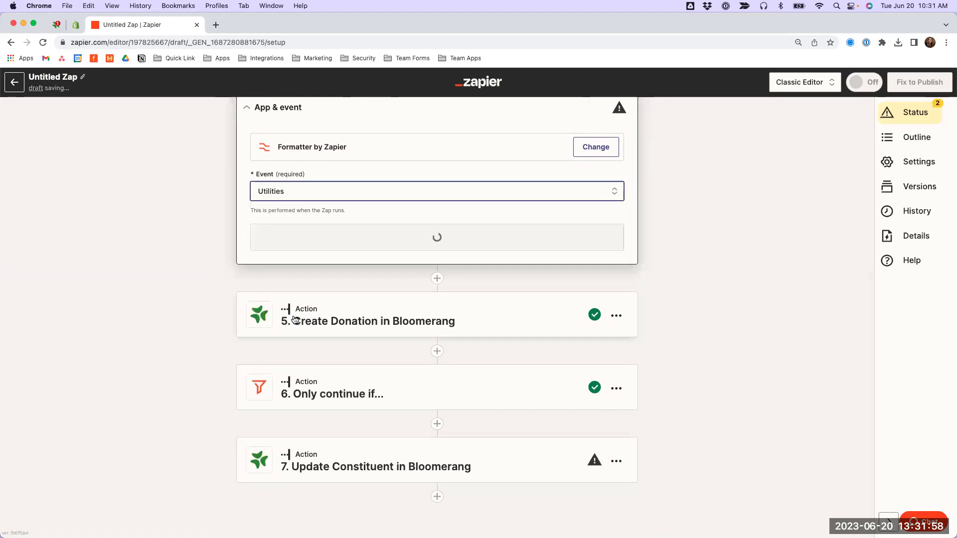
pyautogui.click(347, 238)
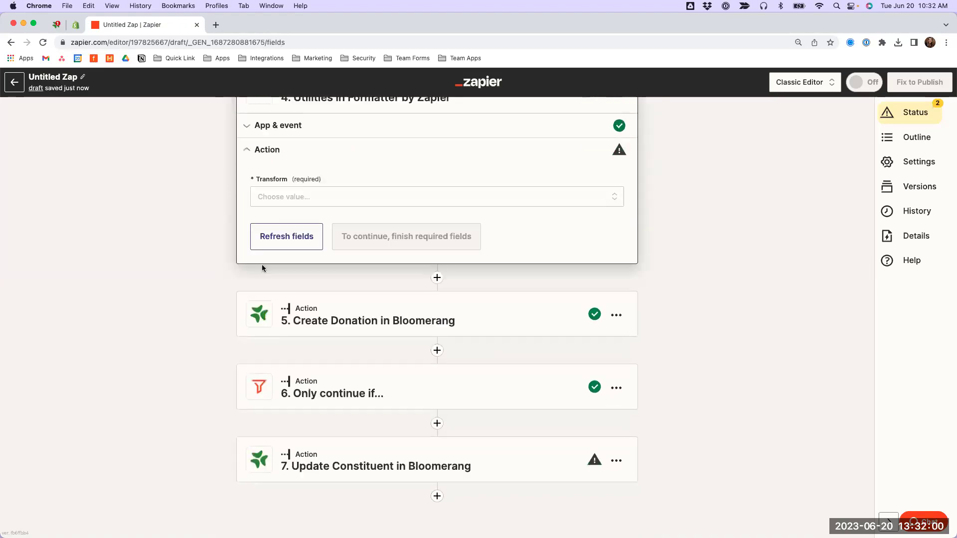
# Set the Formatter action's transform to Lookup Table
pyautogui.click(292, 197)
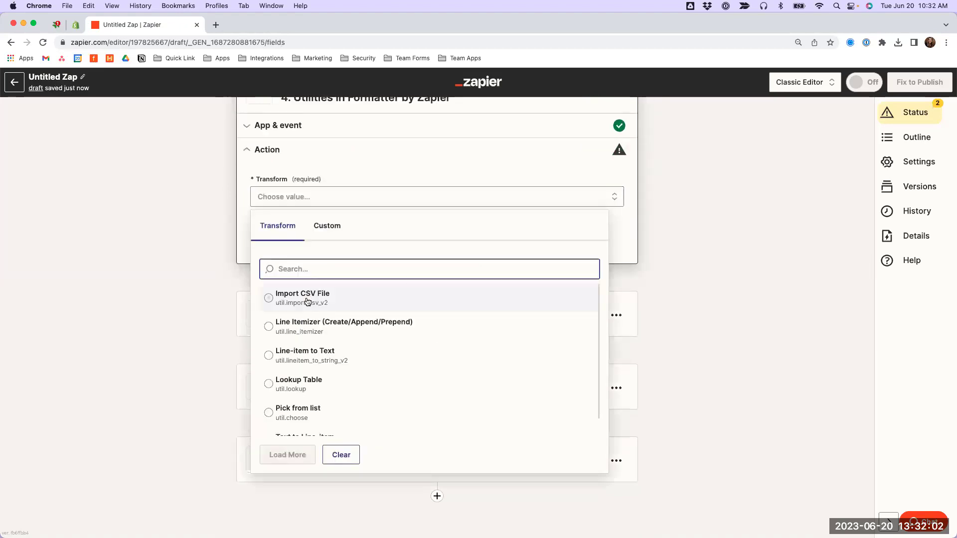
pyautogui.scroll(-1, 274, 392)
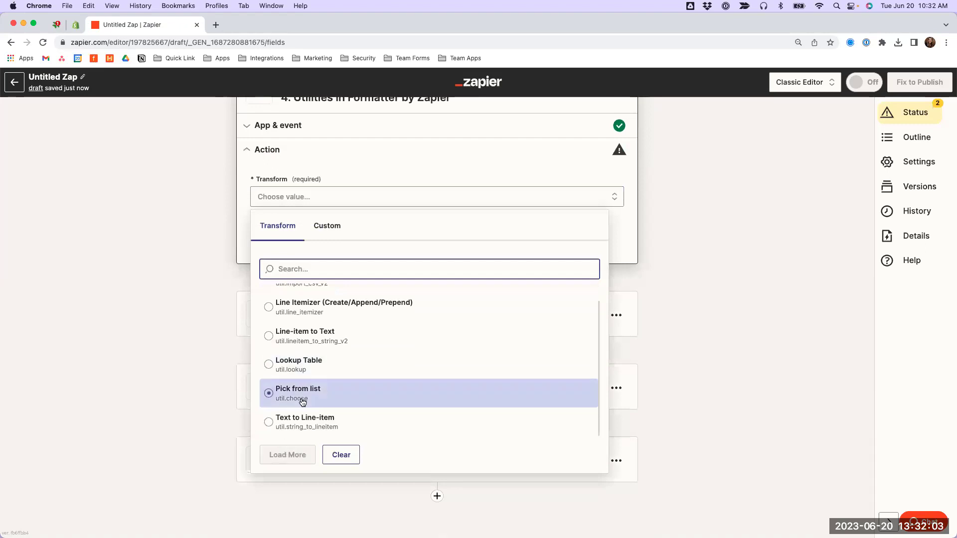
pyautogui.click(290, 368)
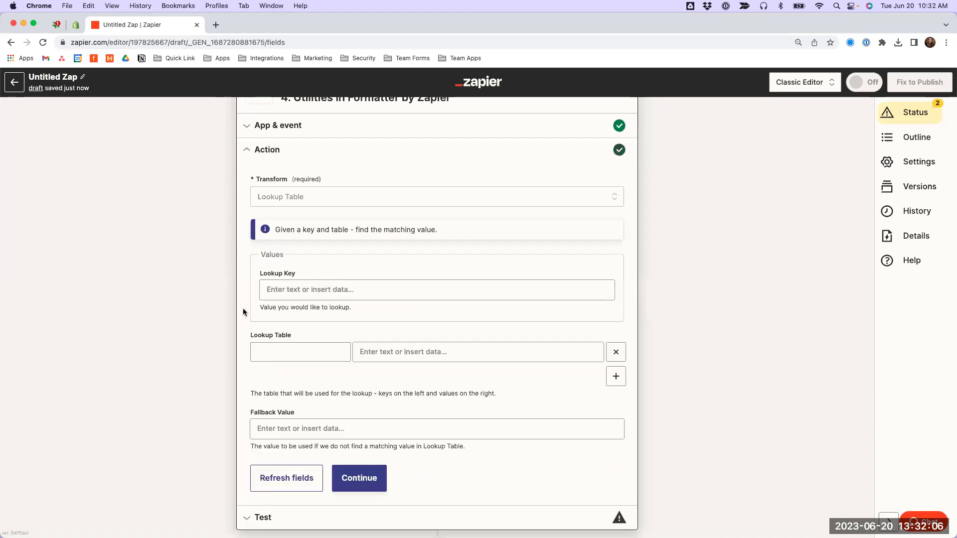
# Search the Shopify order data for SKU and map Line Items Sku as the Lookup Key
pyautogui.click(270, 292)
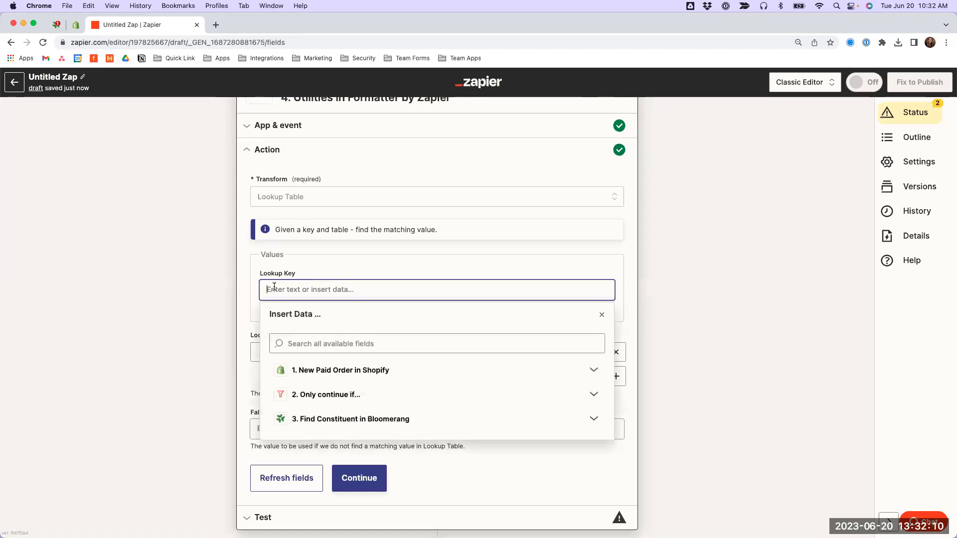
pyautogui.write('SKU')
pyautogui.press('super+a')
pyautogui.press('BackSpace')
pyautogui.click(290, 344)
pyautogui.write('SKU')
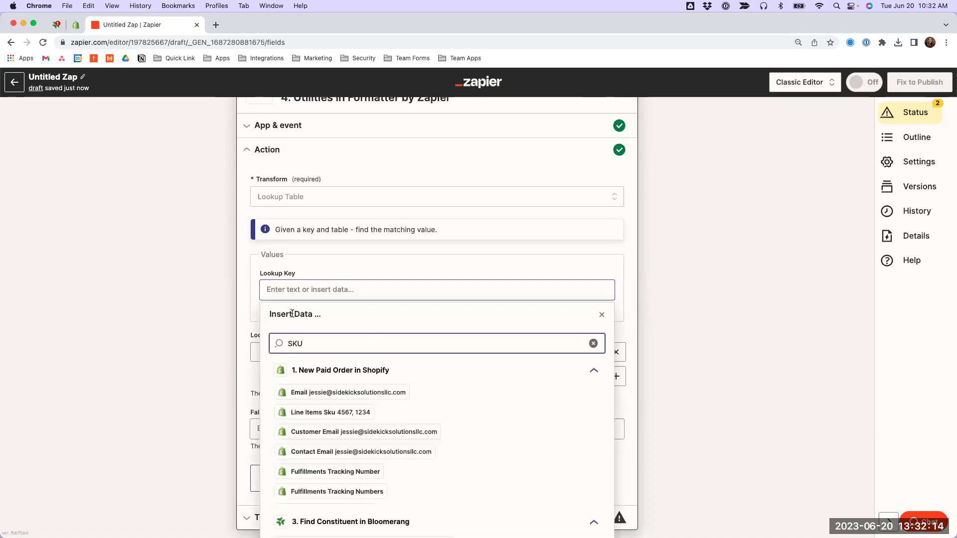
pyautogui.click(343, 418)
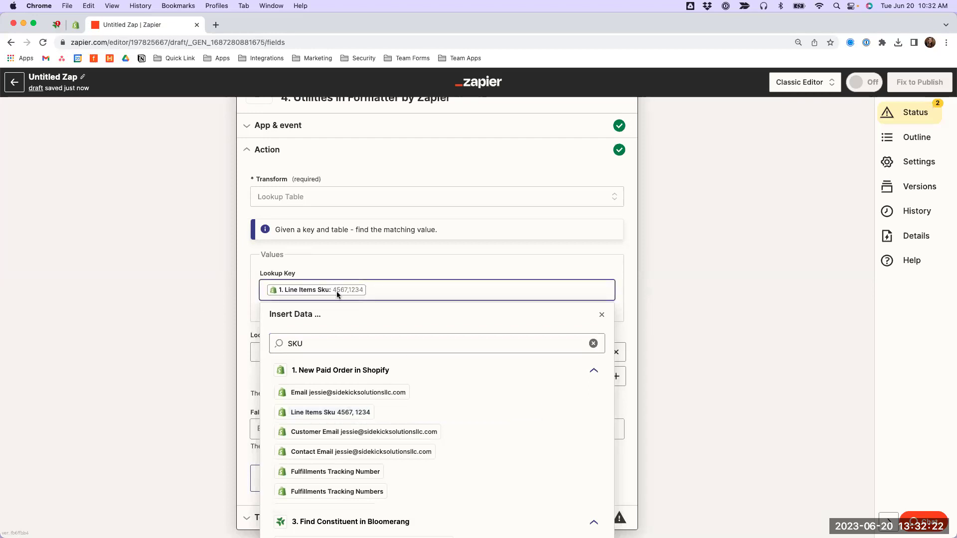
pyautogui.click(360, 288)
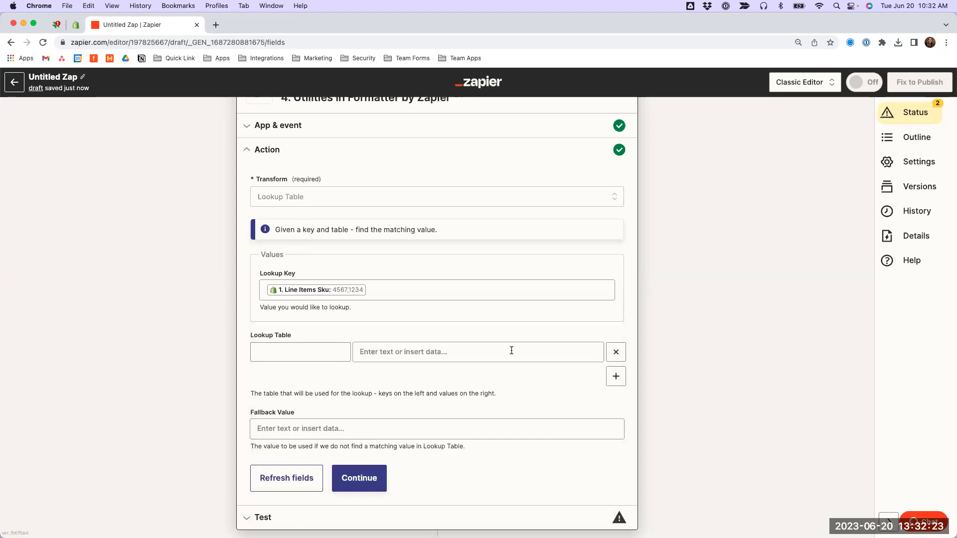
# Add four more rows to the lookup table
pyautogui.click(616, 376)
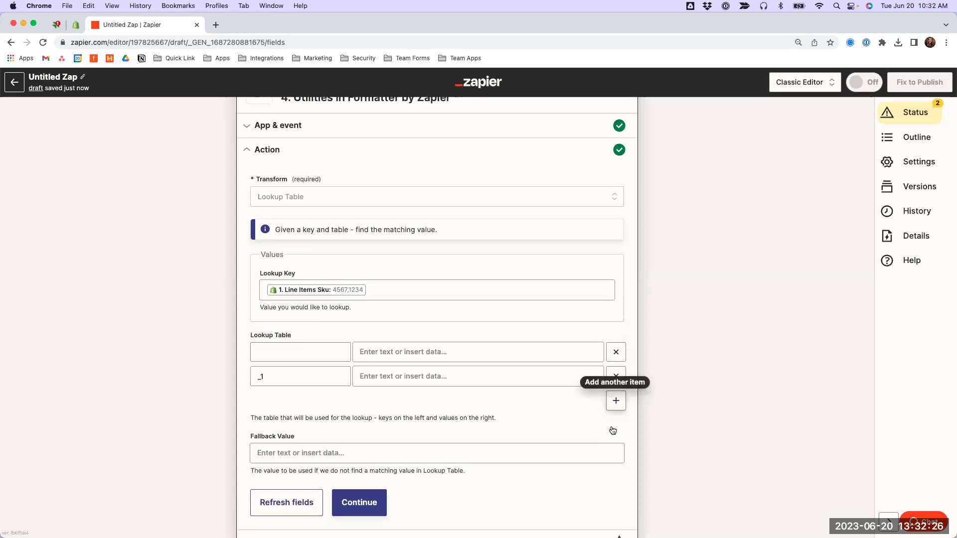
pyautogui.click(616, 399)
pyautogui.click(616, 425)
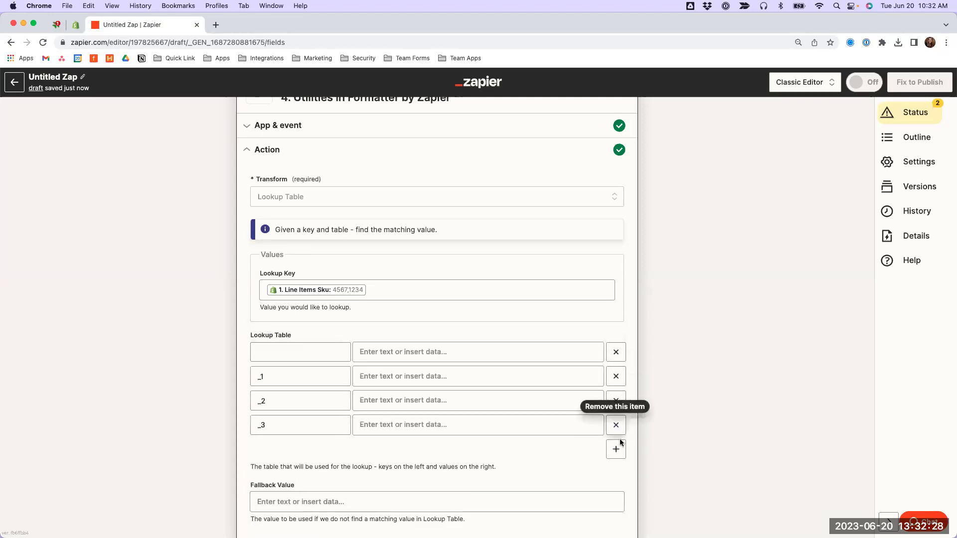
pyautogui.click(616, 449)
# Enter 1234, 1235 and 1236 as the keys of the first three lookup table rows
pyautogui.click(317, 349)
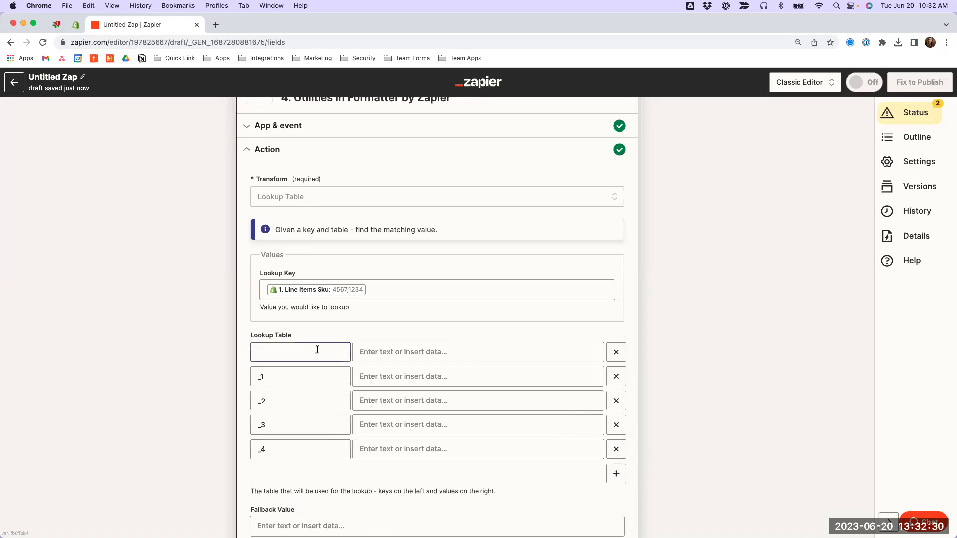
pyautogui.write('1234')
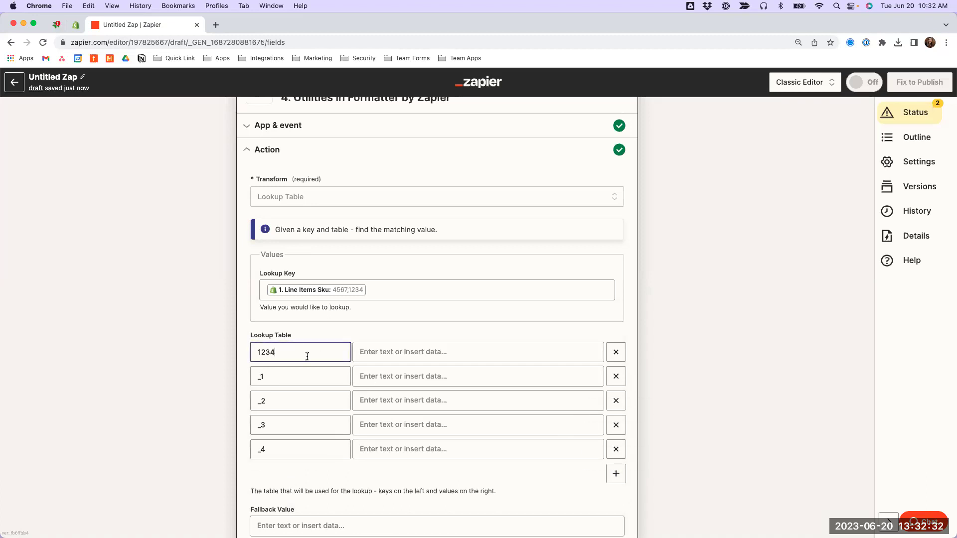
pyautogui.click(259, 378)
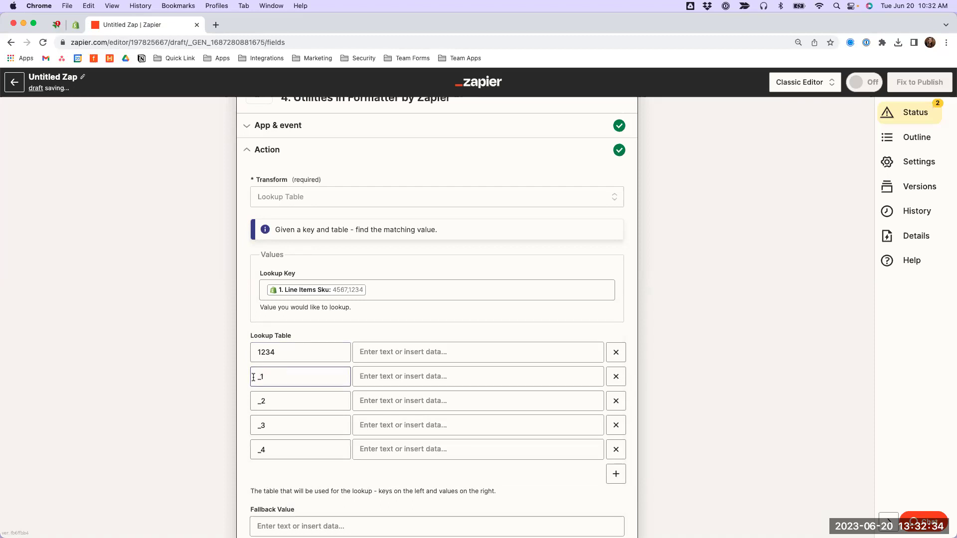
pyautogui.press('Delete')
pyautogui.write('123')
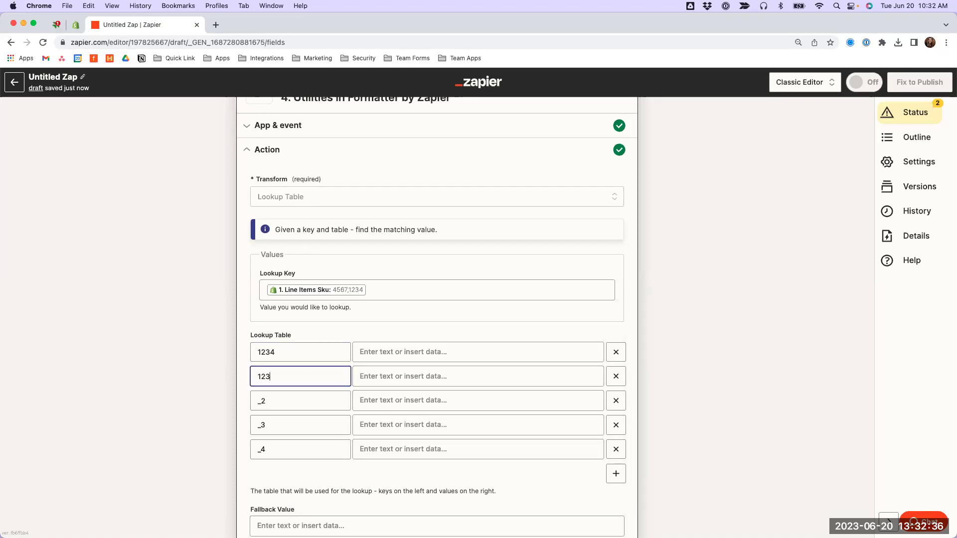
pyautogui.write('5')
pyautogui.click(296, 407)
pyautogui.press('BackSpace')
pyautogui.write('21')
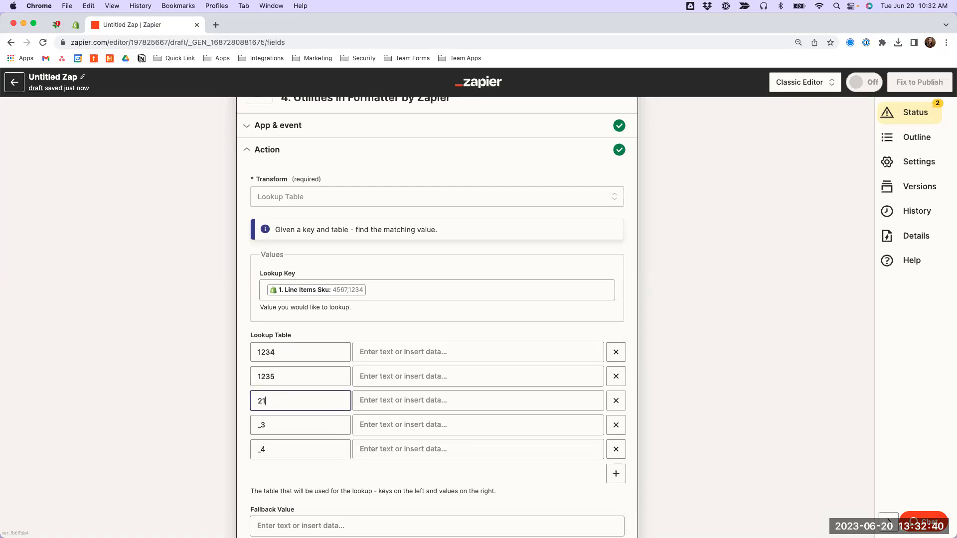
# Enter 1237 and 4567 as the keys of the last two lookup table rows
pyautogui.click(275, 425)
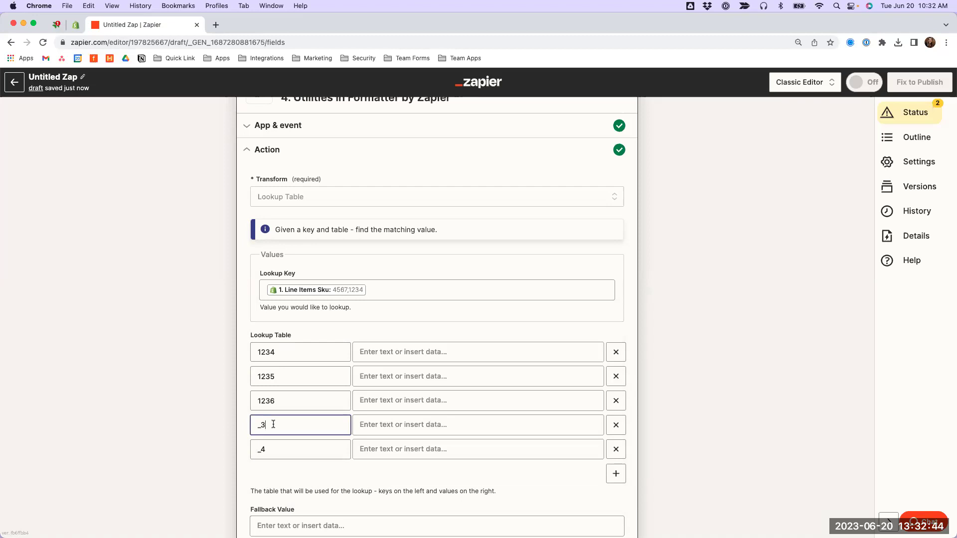
pyautogui.write('1237')
pyautogui.click(269, 450)
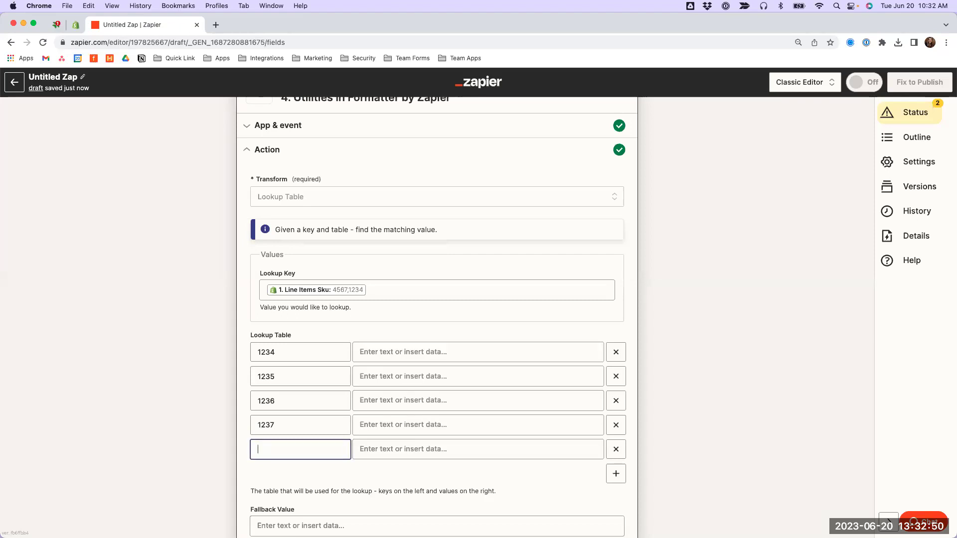
pyautogui.write('2')
pyautogui.press('BackSpace')
pyautogui.write('4567')
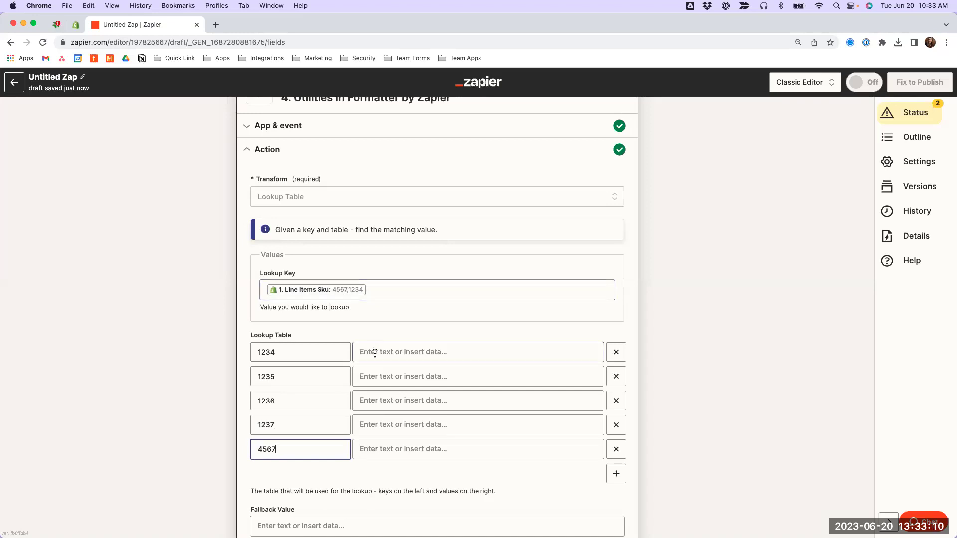
pyautogui.click(273, 378)
# Enter Apparel as the lookup value for keys 1234 and 1235
pyautogui.click(386, 348)
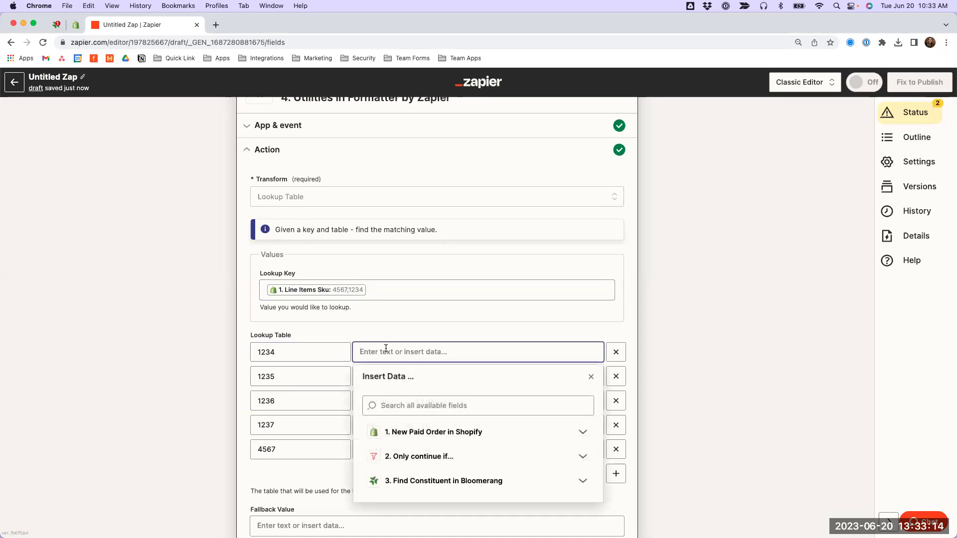
pyautogui.write('Appear')
pyautogui.write('arel')
pyautogui.click(369, 376)
pyautogui.write('Apparel')
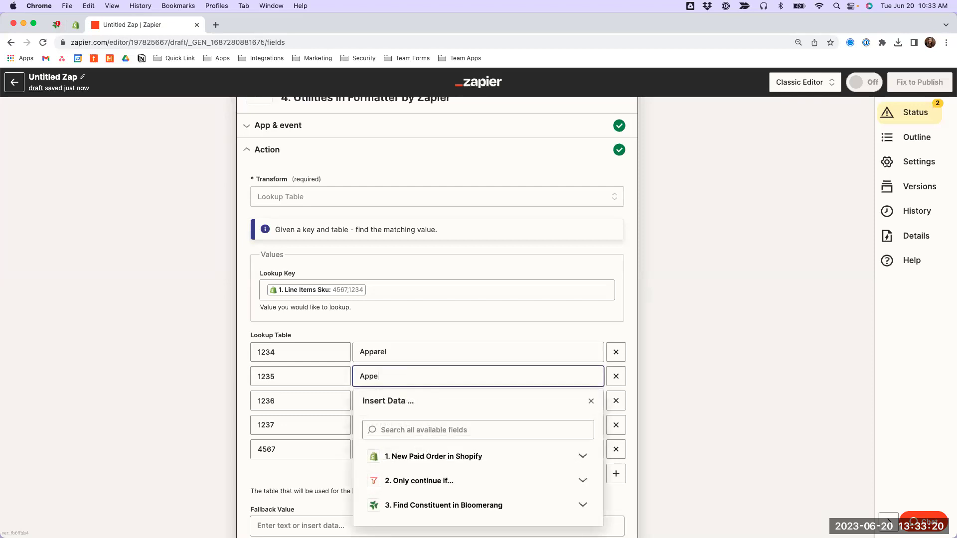
pyautogui.press('BackSpace')
pyautogui.press('BackSpace')
pyautogui.press('BackSpace')
pyautogui.press('BackSpace')
pyautogui.write('re')
pyautogui.press('BackSpace')
pyautogui.press('BackSpace')
pyautogui.write('arel')
# Copy the Apparel value into the rows for keys 1236 and 1237
pyautogui.press('super+a')
pyautogui.press('super+c')
pyautogui.click(374, 400)
pyautogui.press('super+v')
pyautogui.click(379, 424)
pyautogui.press('super+v')
# Enter eBooks as the lookup value for key 4567
pyautogui.click(351, 449)
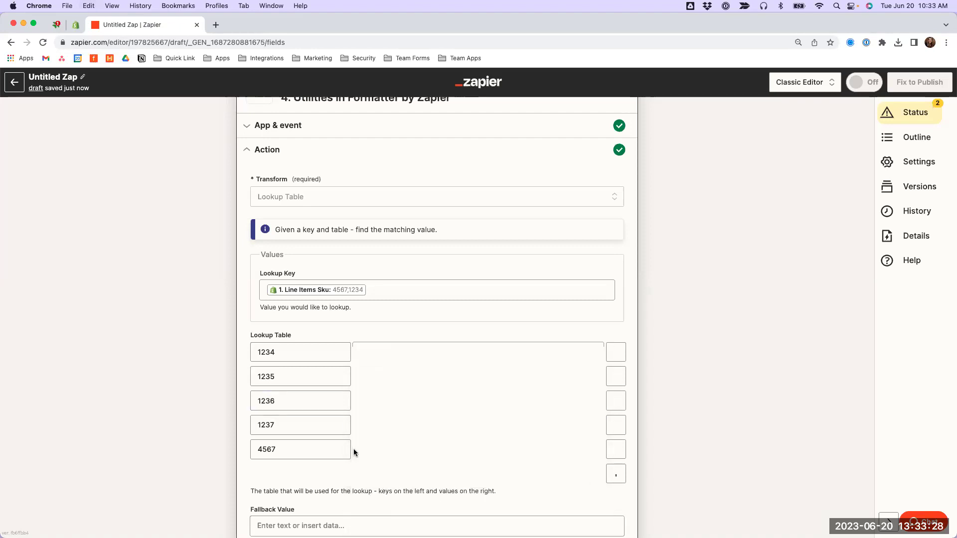
pyautogui.click(368, 448)
pyautogui.click(369, 449)
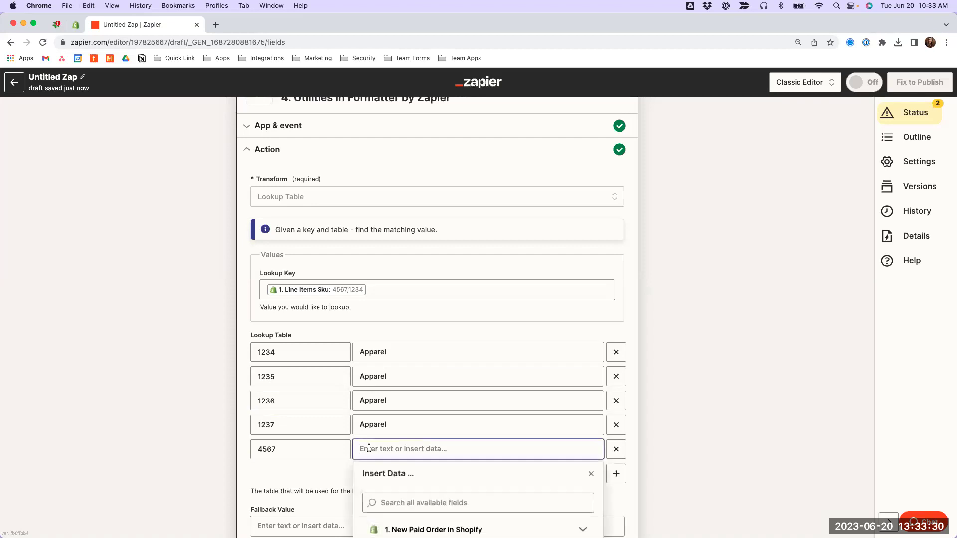
pyautogui.write('ebooks')
pyautogui.press('BackSpace')
pyautogui.press('BackSpace')
pyautogui.press('BackSpace')
pyautogui.press('BackSpace')
pyautogui.press('BackSpace')
pyautogui.write('Books')
pyautogui.click(163, 393)
# Set the lookup table's Fallback Value to Shopify
pyautogui.scroll(-3, 170, 394)
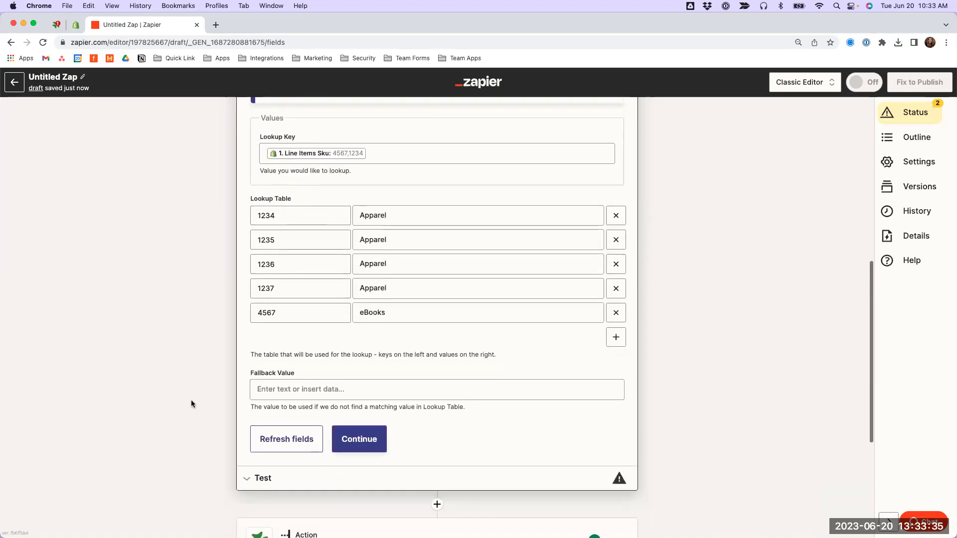
pyautogui.click(274, 391)
pyautogui.write('Shopify')
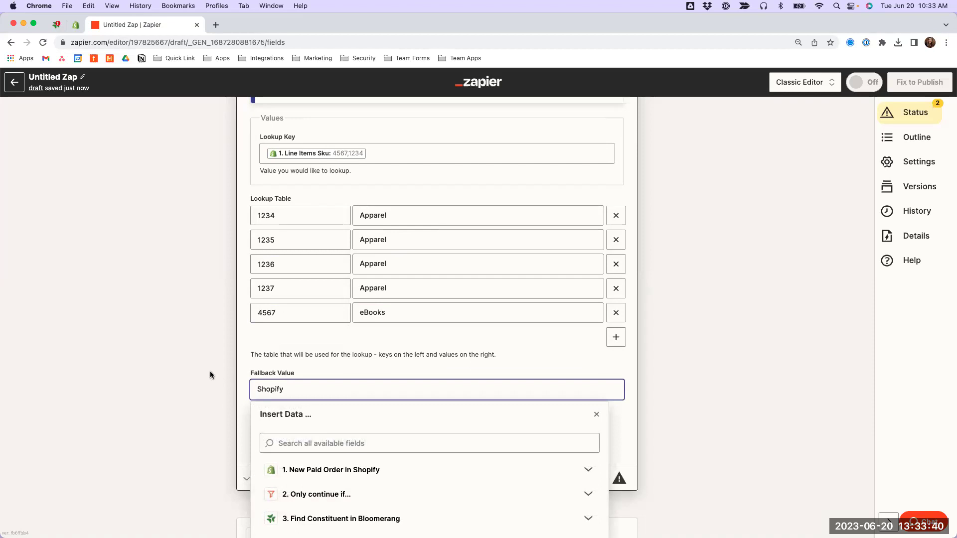
pyautogui.press('Escape')
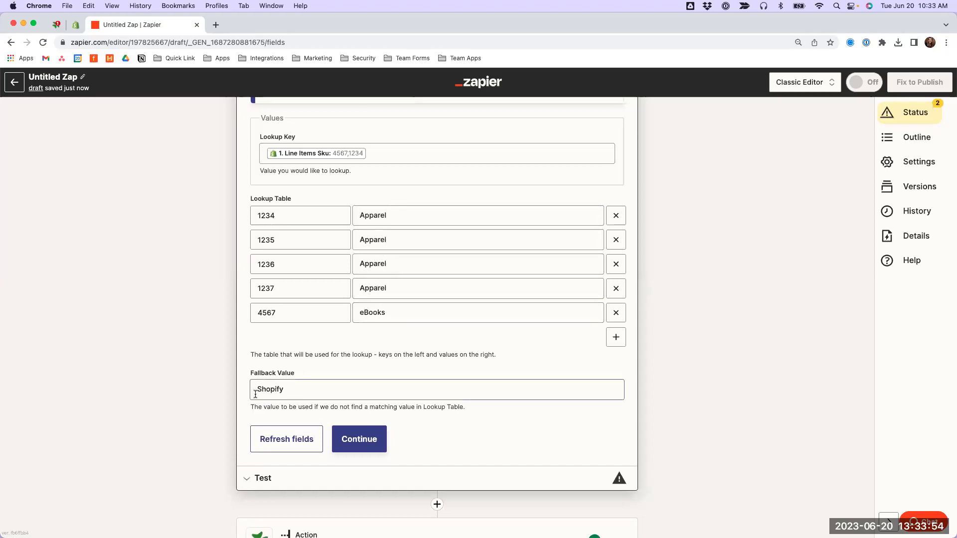
pyautogui.moveTo(286, 390); pyautogui.dragTo(254, 390)
pyautogui.click(219, 381)
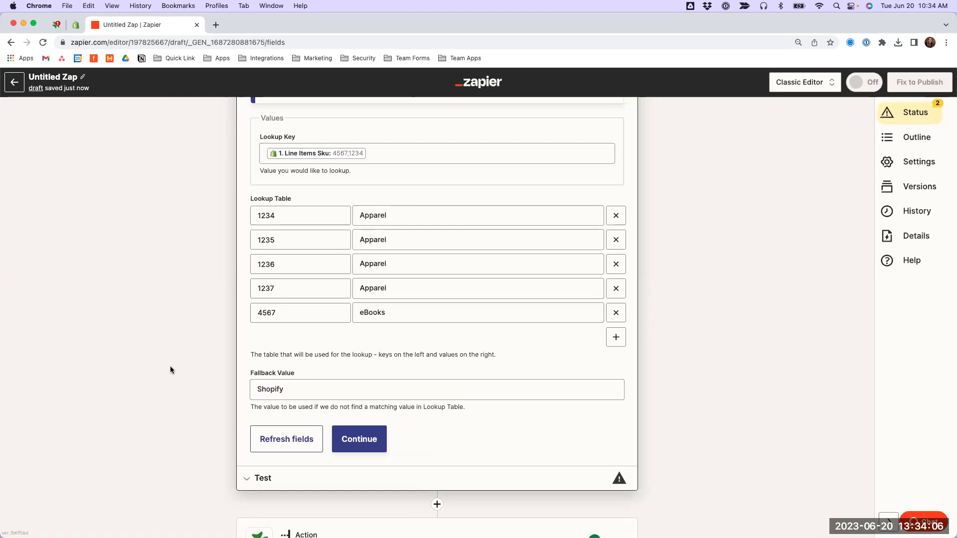
pyautogui.moveTo(328, 373); pyautogui.dragTo(251, 377)
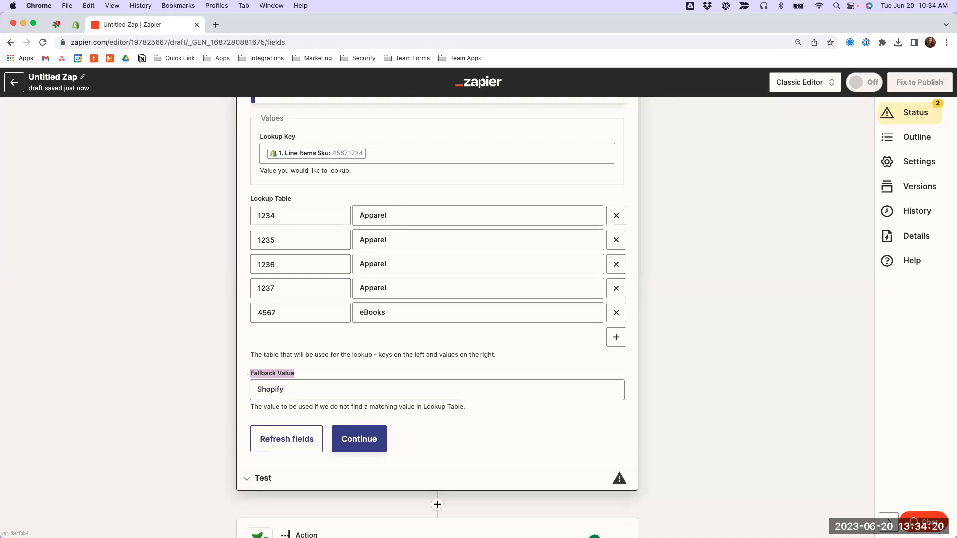
# Compare the input SKUs with the table entries in the lookup step's test data and test the action
pyautogui.click(265, 485)
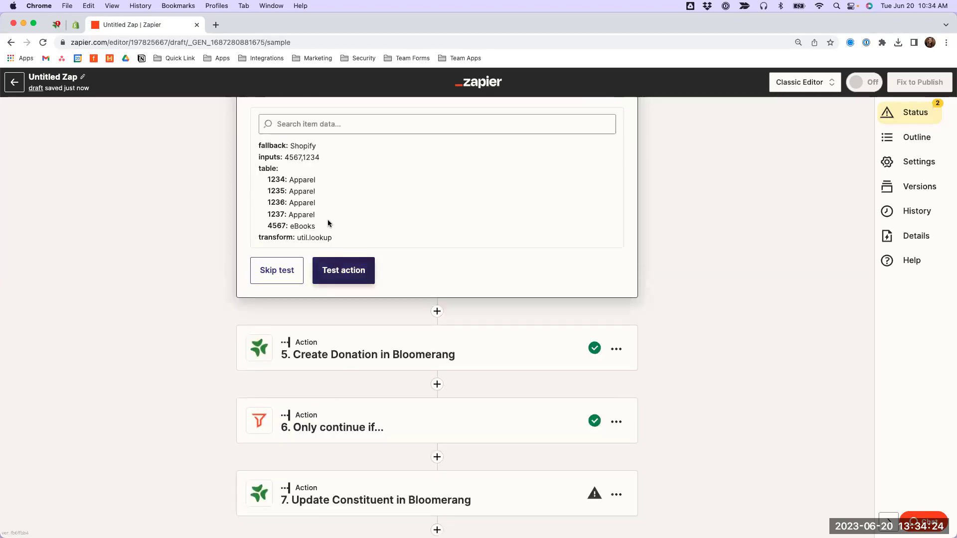
pyautogui.moveTo(285, 156); pyautogui.dragTo(302, 157)
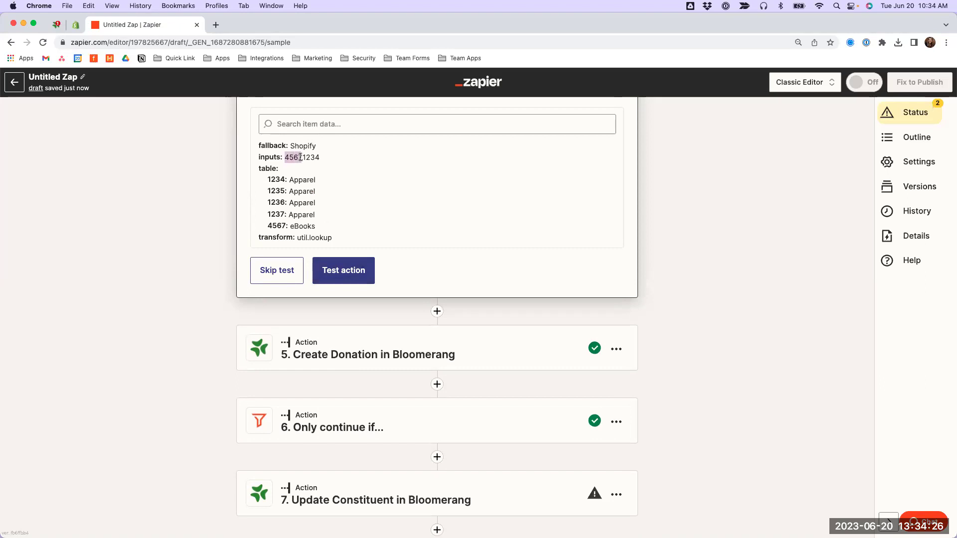
pyautogui.moveTo(314, 223); pyautogui.dragTo(292, 225)
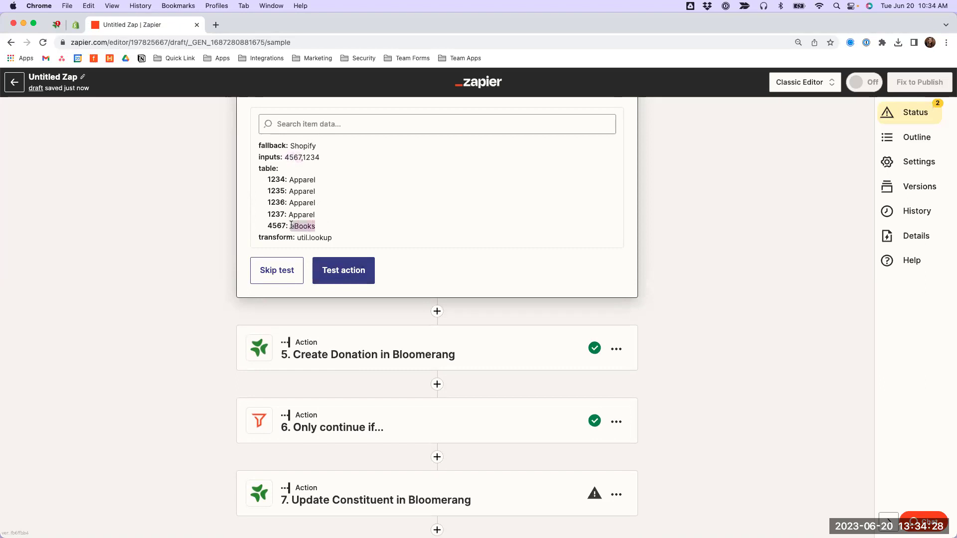
pyautogui.moveTo(319, 158); pyautogui.dragTo(287, 180)
pyautogui.click(338, 269)
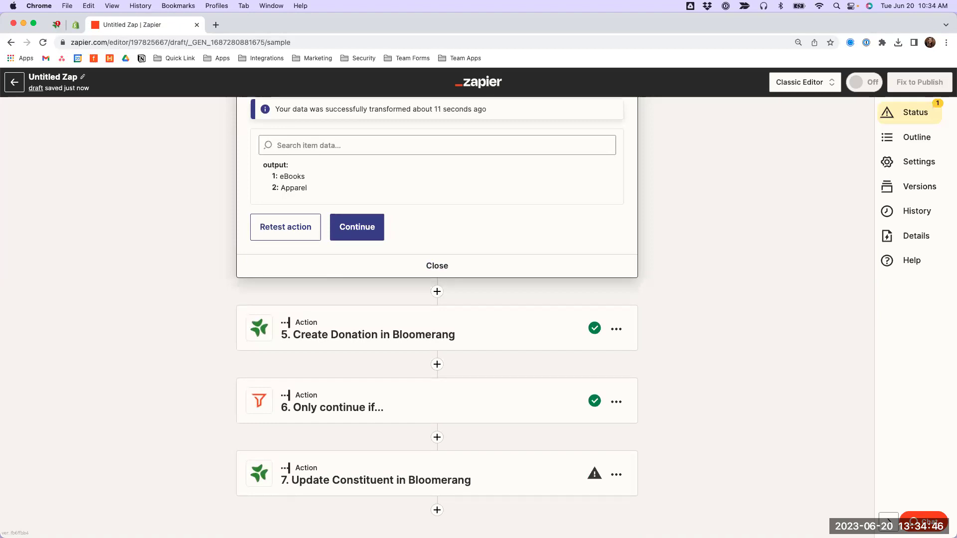
pyautogui.hotkey('ctrl', 'Right')
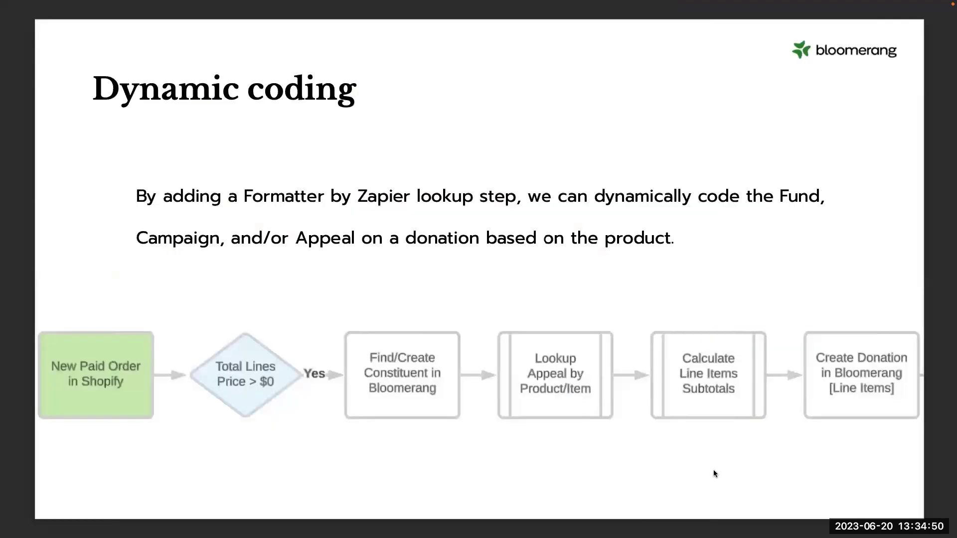
pyautogui.hotkey('ctrl', 'Left')
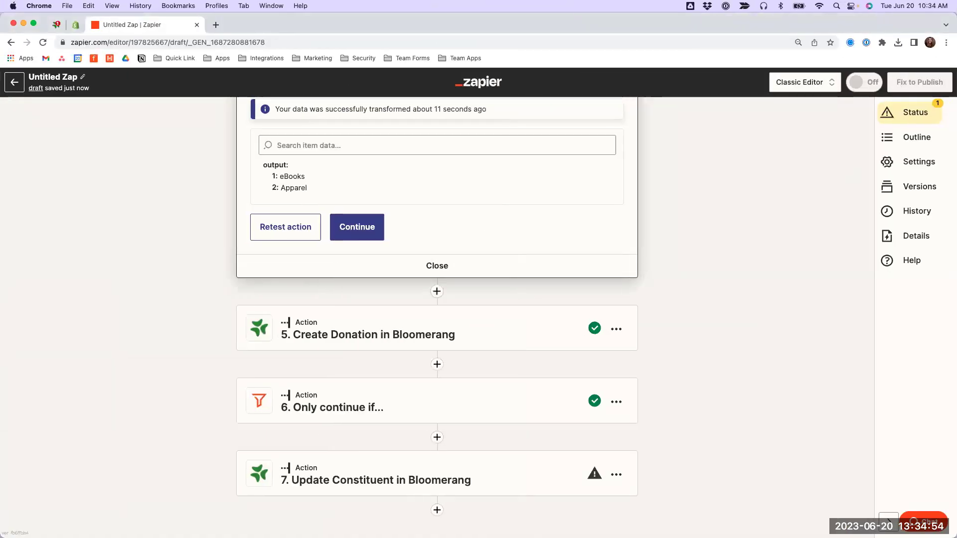
# Add a Formatter by Zapier step between the lookup step and the Create Donation step, with Numbers as its event
pyautogui.click(437, 292)
pyautogui.click(375, 335)
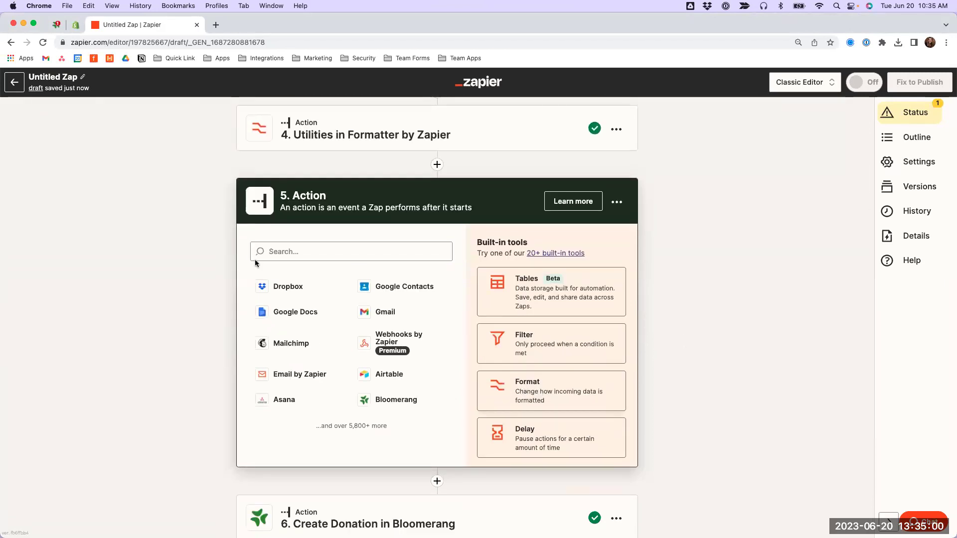
pyautogui.click(523, 382)
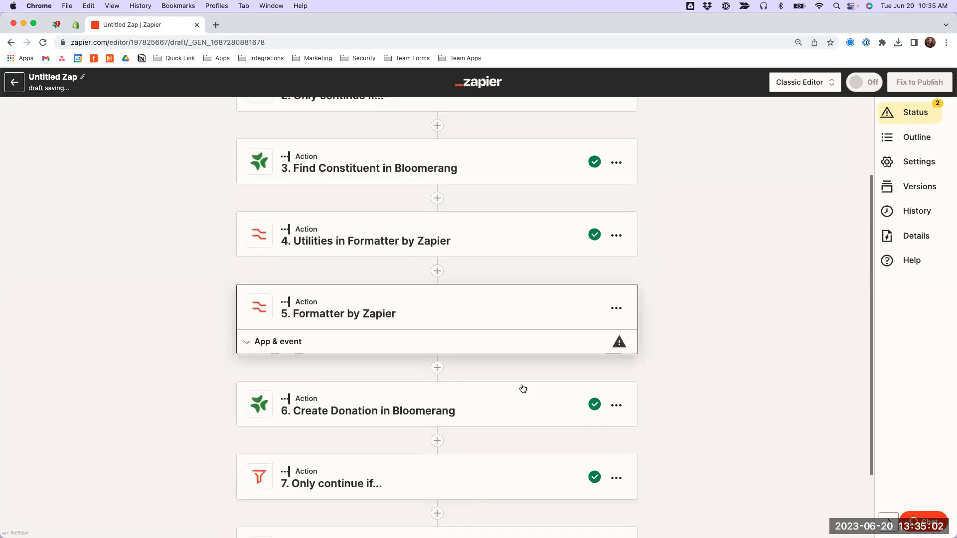
pyautogui.click(264, 380)
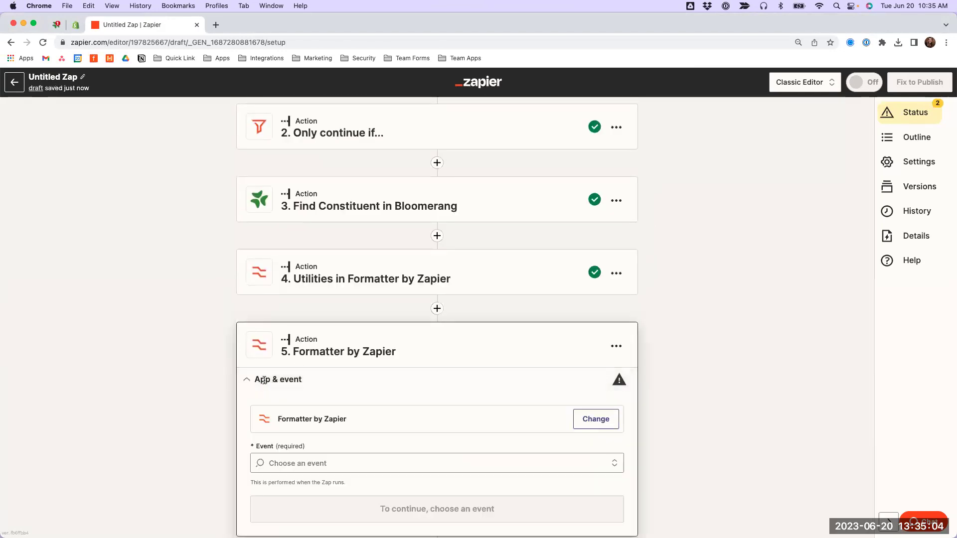
pyautogui.scroll(-2, 222, 376)
pyautogui.click(300, 374)
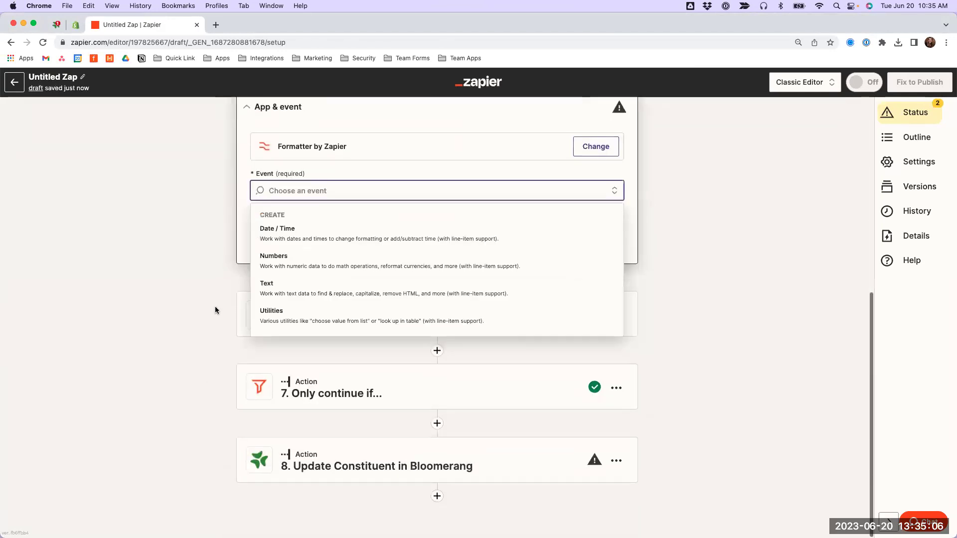
pyautogui.click(307, 264)
pyautogui.click(307, 249)
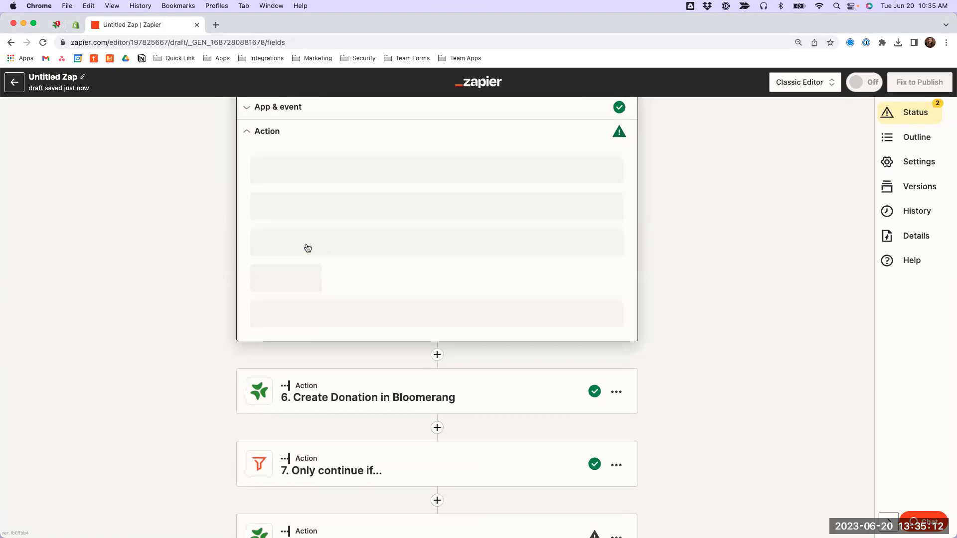
# Set the new Formatter step's Transform to Spreadsheet-Style Formula
pyautogui.click(305, 198)
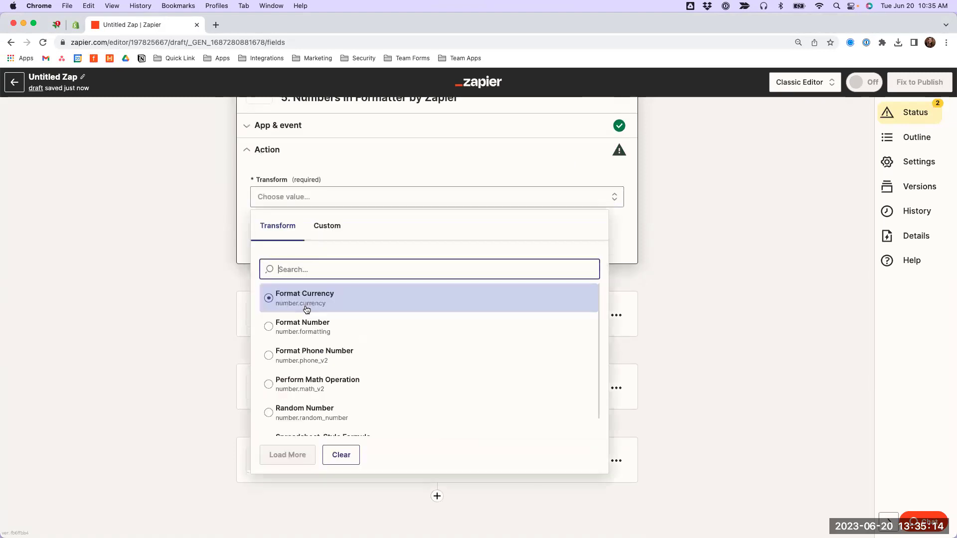
pyautogui.scroll(-1, 309, 386)
pyautogui.click(314, 425)
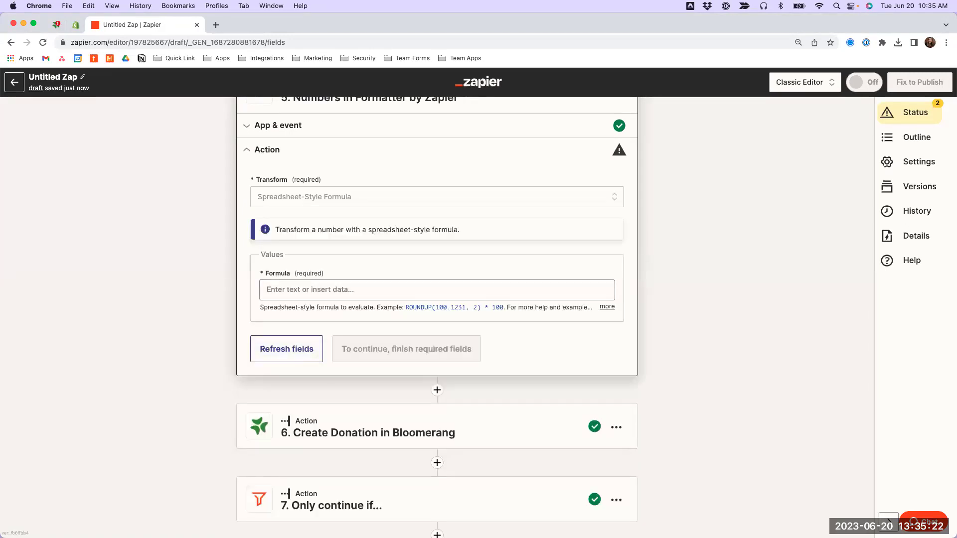
# Build the formula by multiplying the Shopify order's Line Items Price by its Line Items Quantity, using the * operator
pyautogui.click(352, 288)
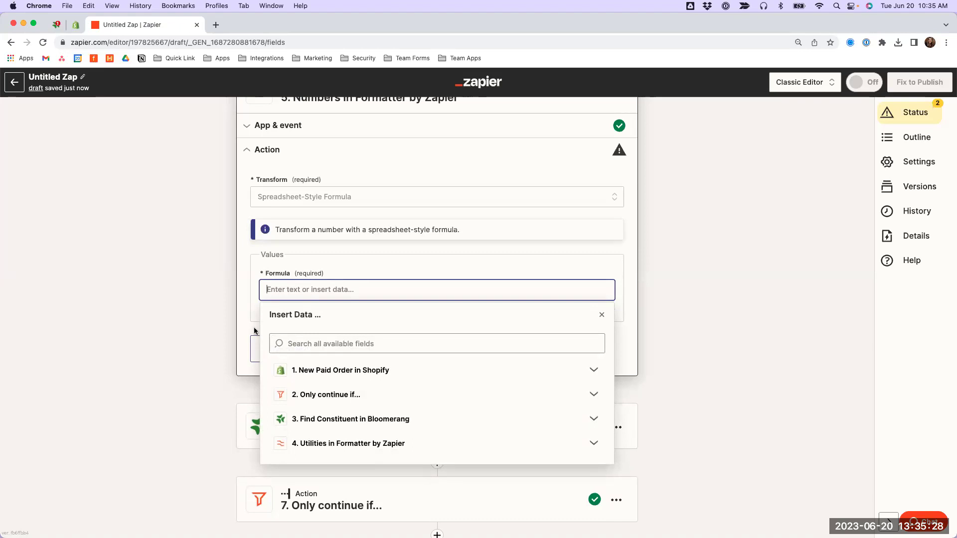
pyautogui.click(255, 253)
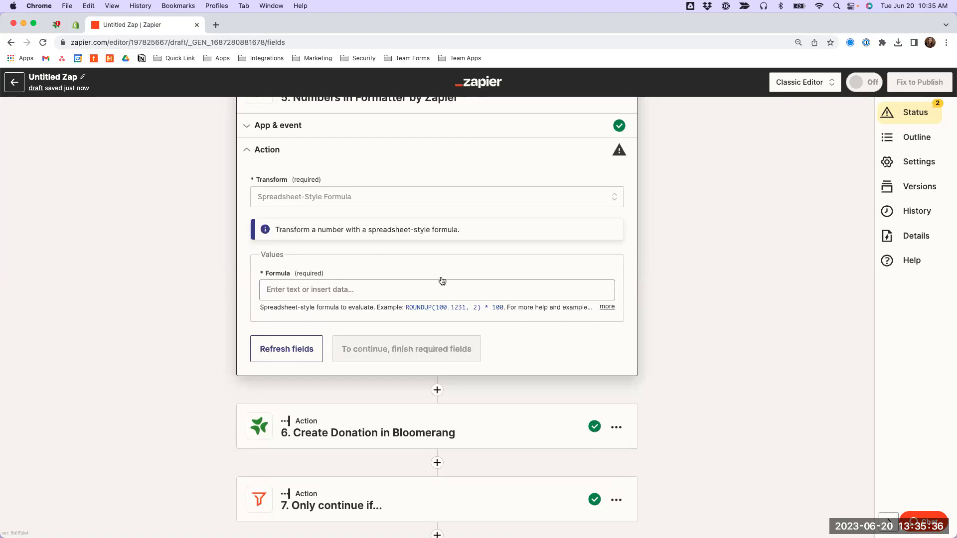
pyautogui.click(287, 287)
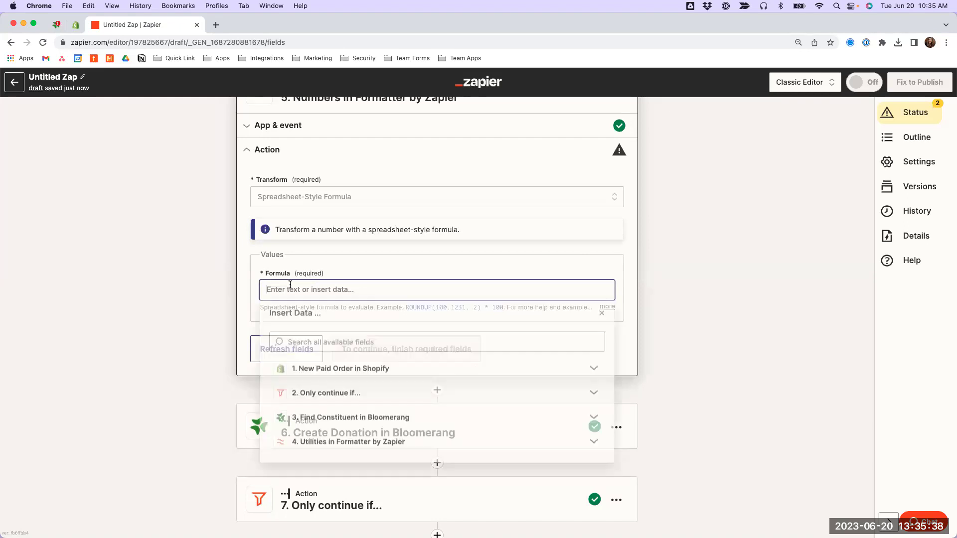
pyautogui.write('L')
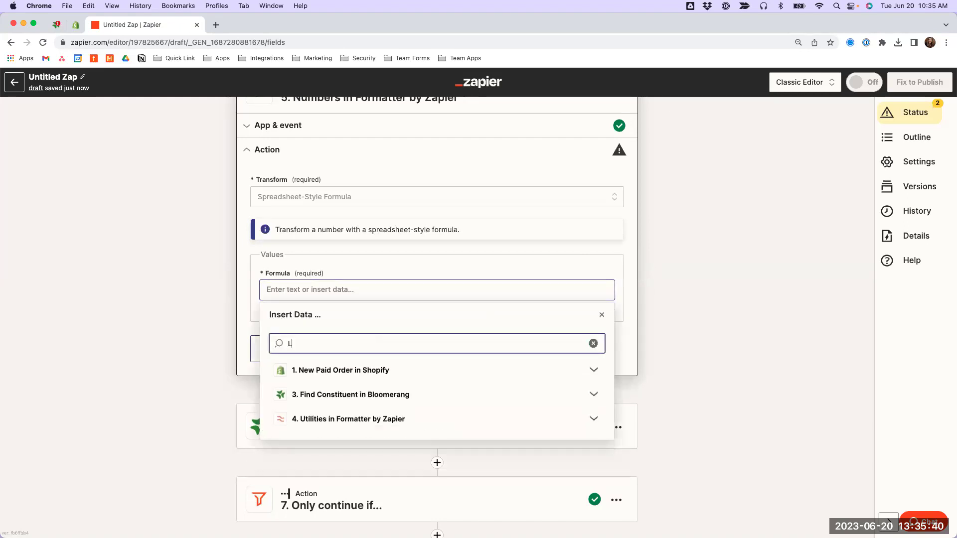
pyautogui.write('inte')
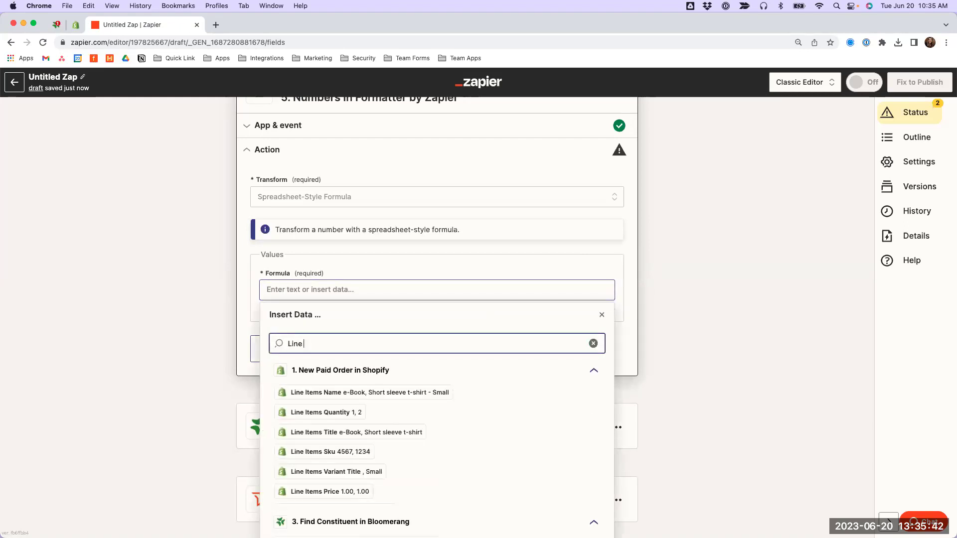
pyautogui.write('Items Price')
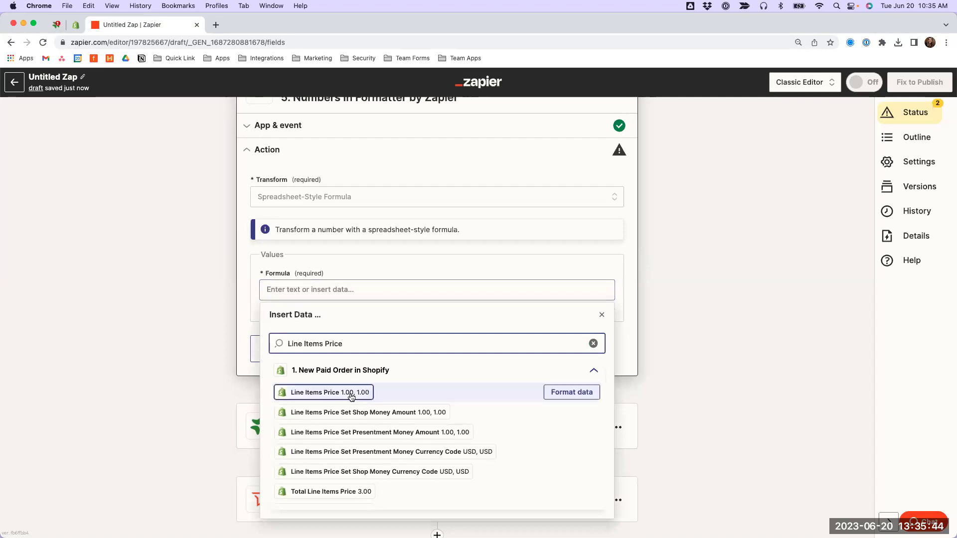
pyautogui.click(351, 393)
pyautogui.tripleClick(379, 343)
pyautogui.write('Quantity')
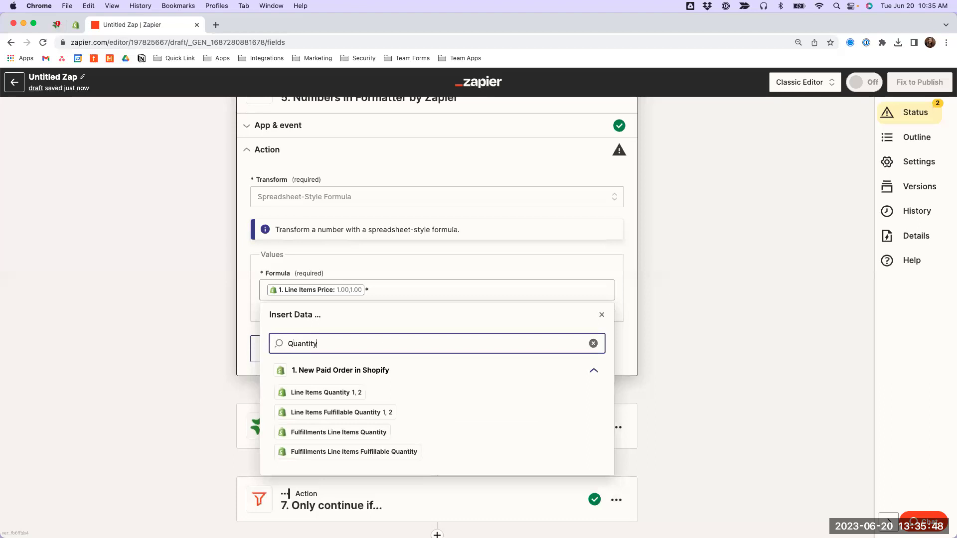
pyautogui.click(355, 394)
pyautogui.press('Escape')
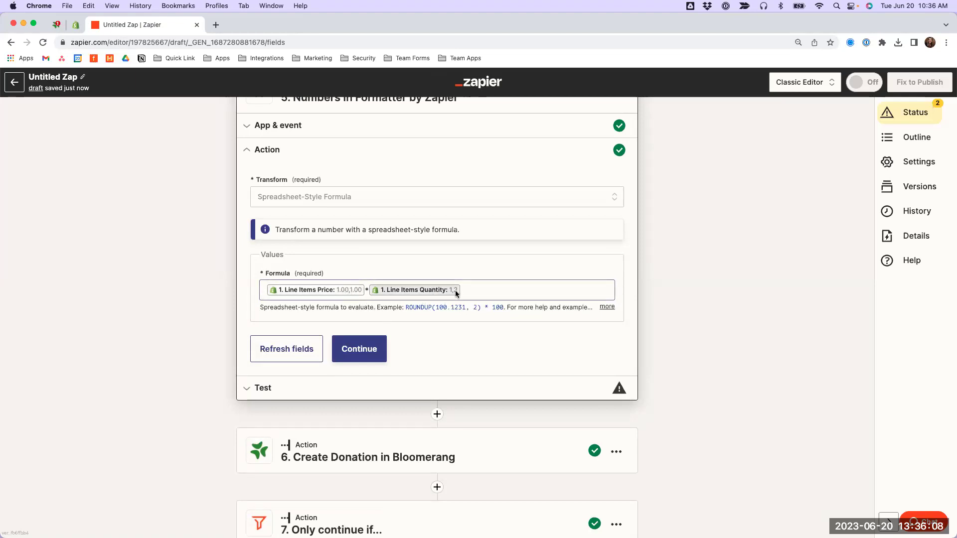
# Test the Numbers formatter step and check the calculated line item outputs
pyautogui.click(287, 392)
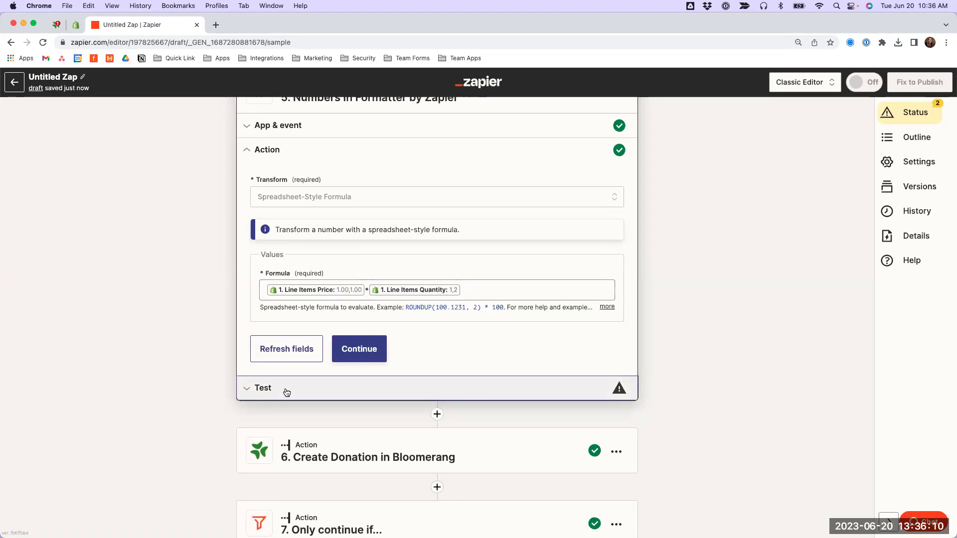
pyautogui.click(339, 325)
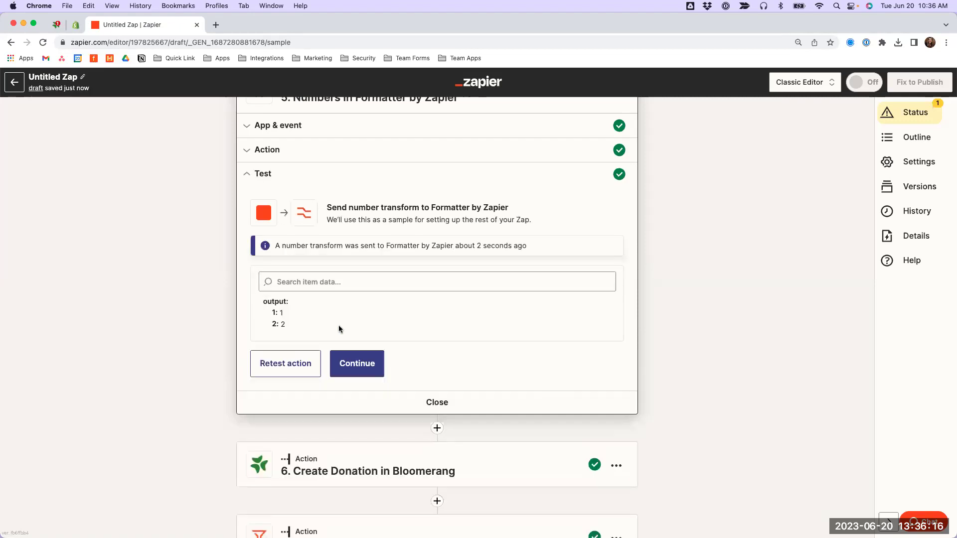
pyautogui.doubleClick(283, 325)
# Replace the Create Donation action's designation Amount with the Output from the Numbers formatter step
pyautogui.click(319, 471)
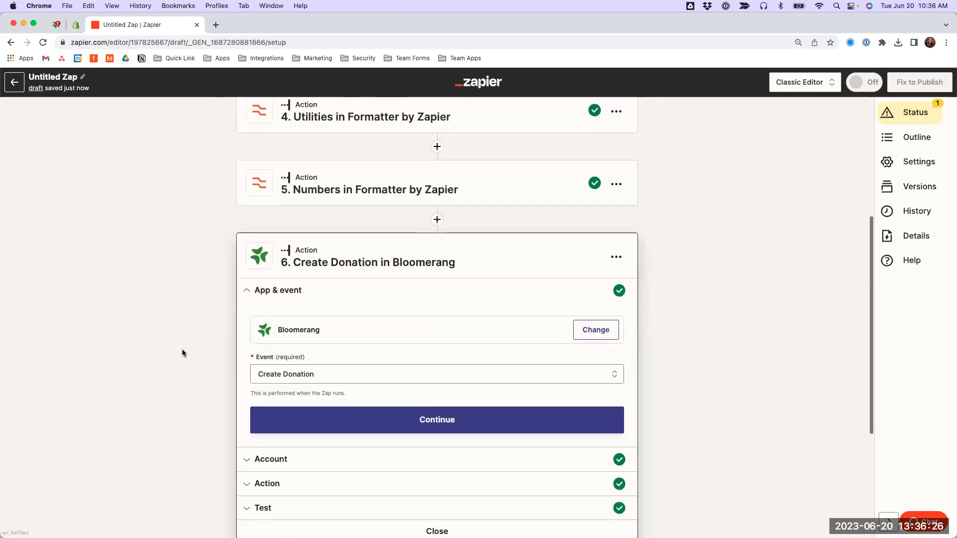
pyautogui.click(269, 393)
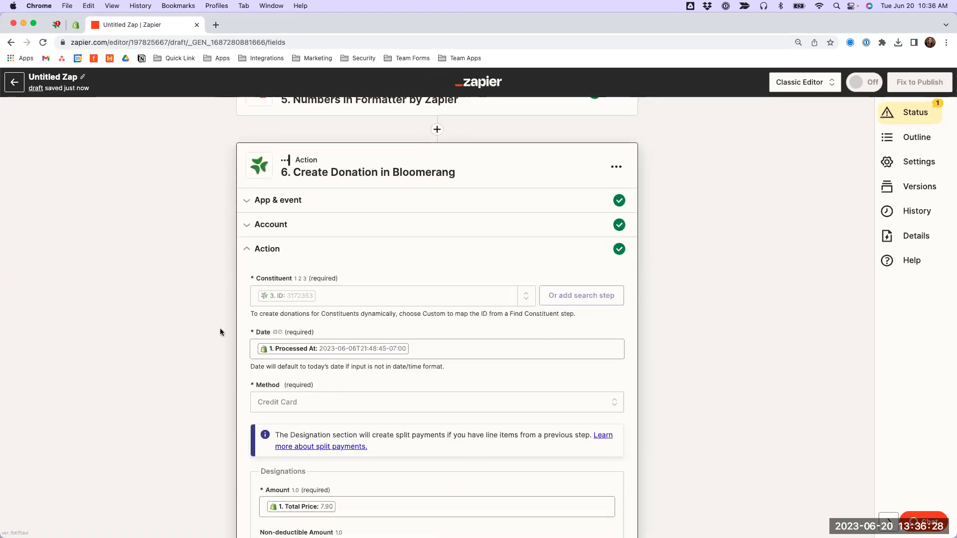
pyautogui.scroll(-5, 276, 312)
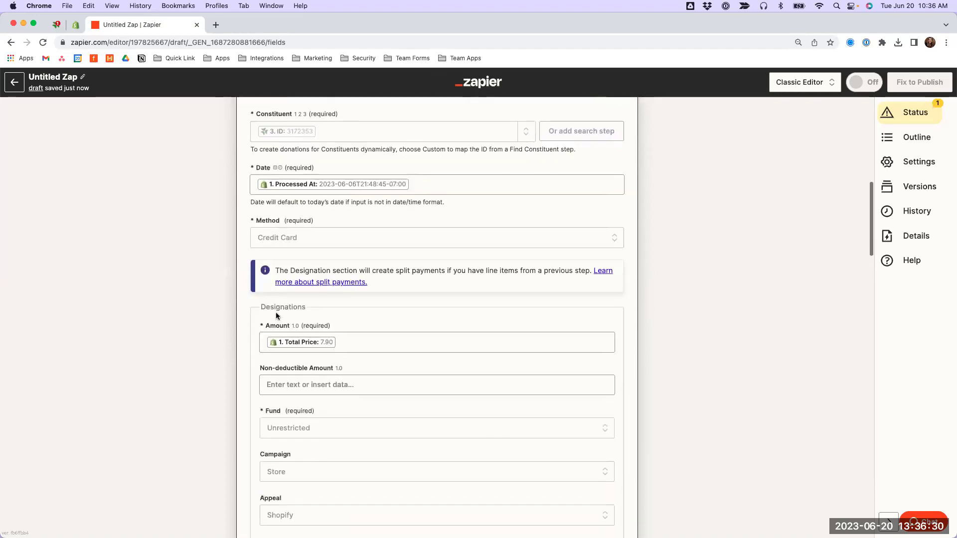
pyautogui.click(355, 292)
pyautogui.press('BackSpace')
pyautogui.click(321, 469)
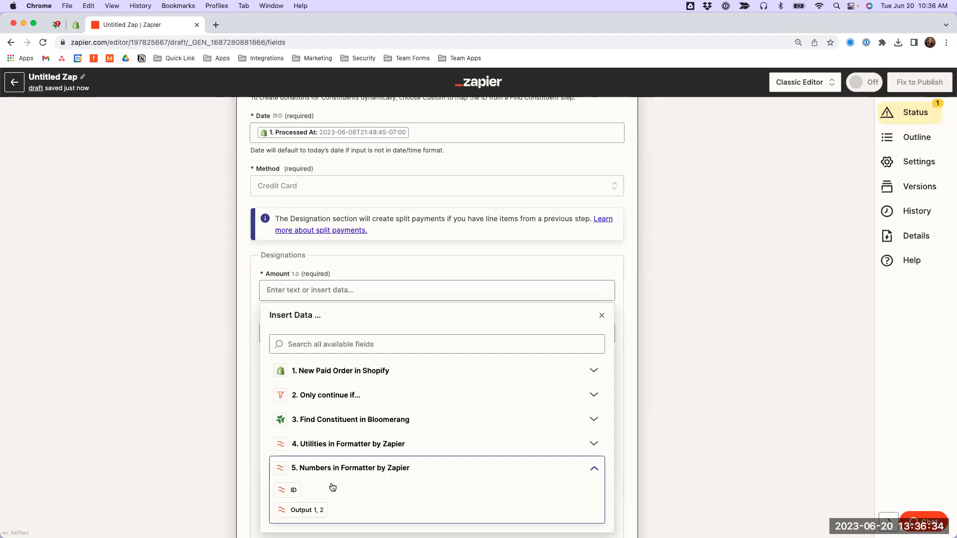
pyautogui.click(309, 510)
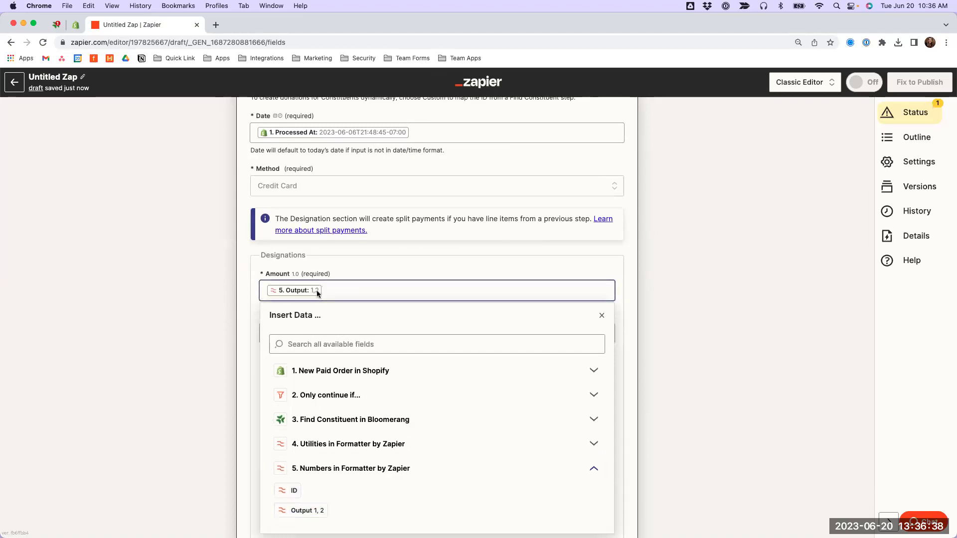
pyautogui.press('Escape')
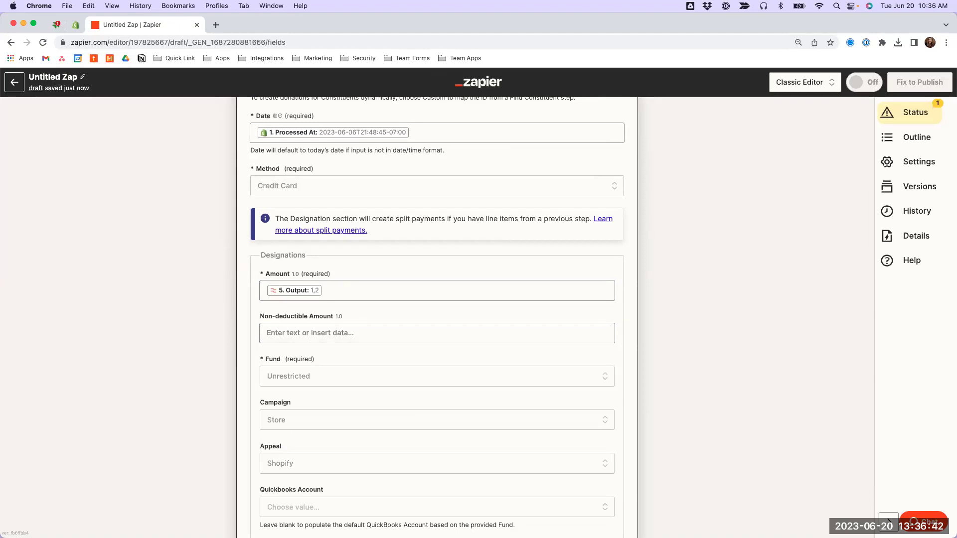
# Map the donation's Appeal to a custom value, the Output of the Utilities lookup step
pyautogui.scroll(6, 202, 328)
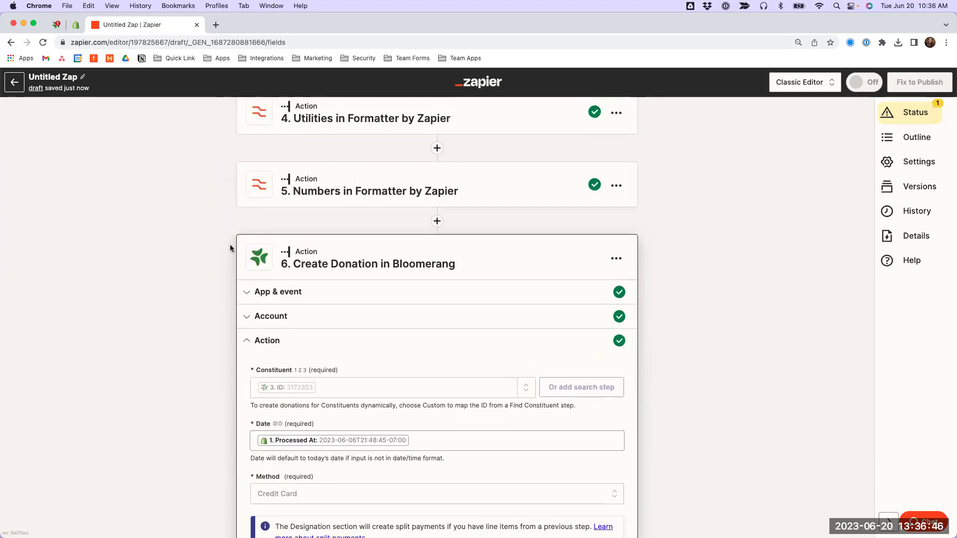
pyautogui.scroll(-2, 151, 266)
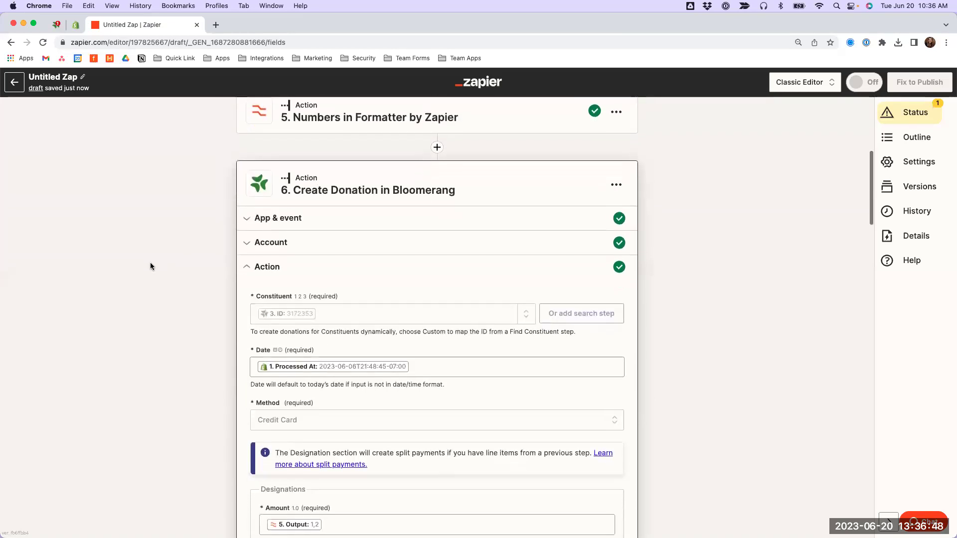
pyautogui.scroll(-2, 150, 266)
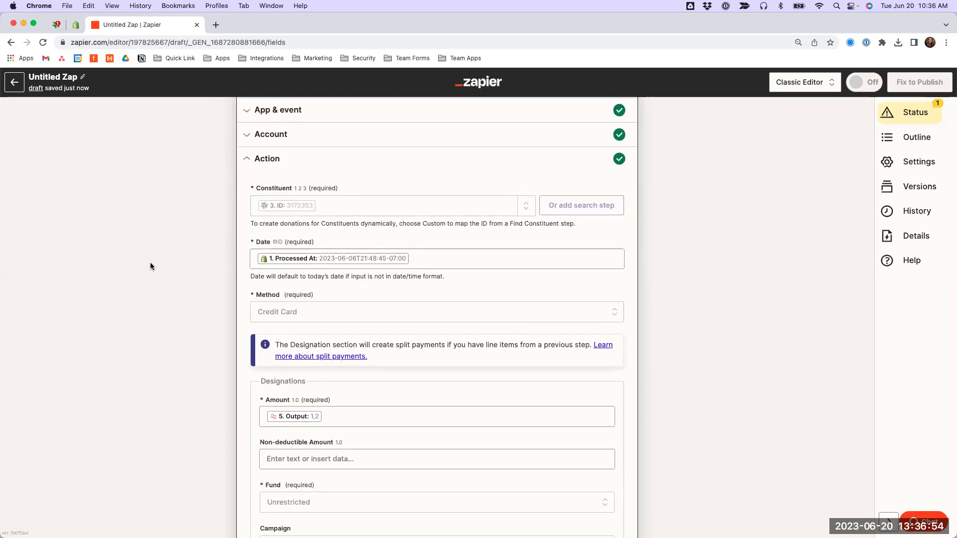
pyautogui.scroll(-4, 186, 308)
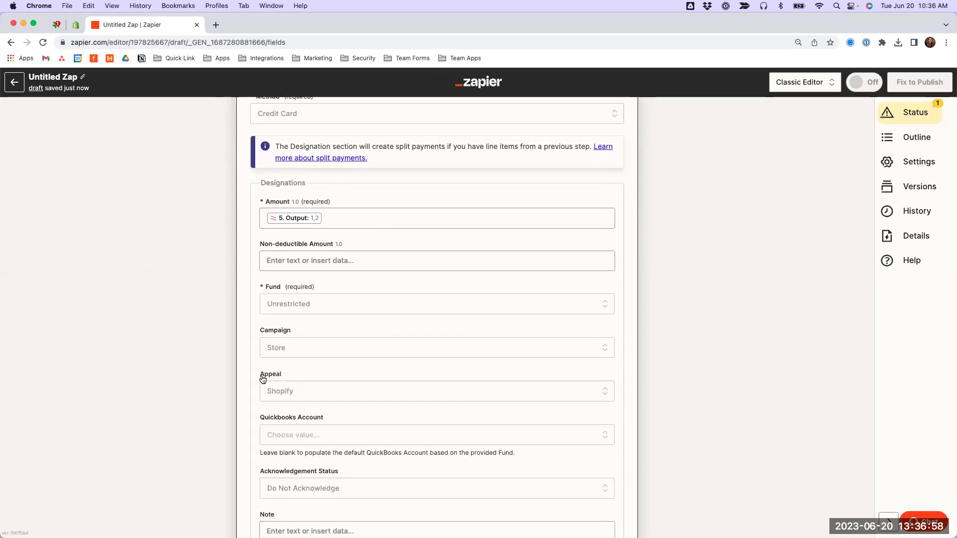
pyautogui.scroll(-1, 273, 345)
pyautogui.click(300, 349)
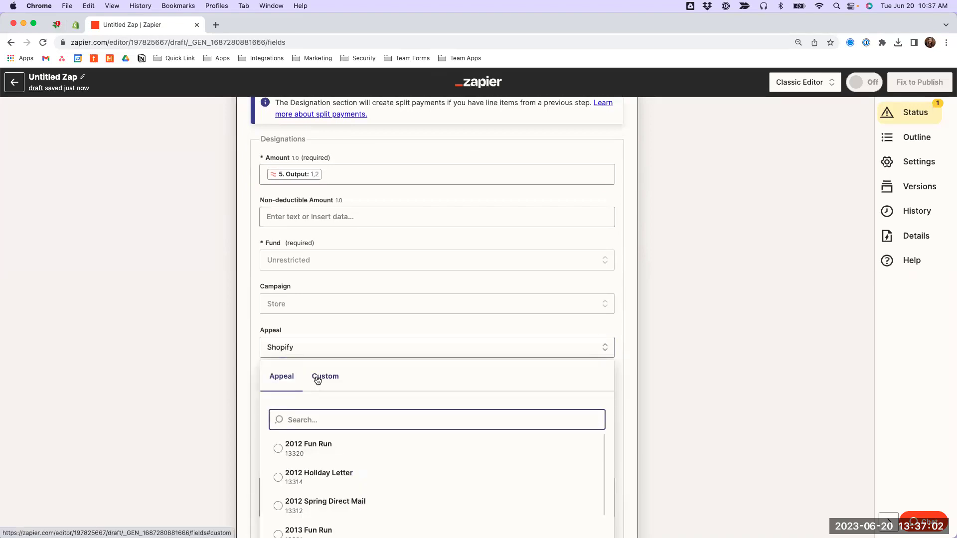
pyautogui.scroll(-2, 231, 377)
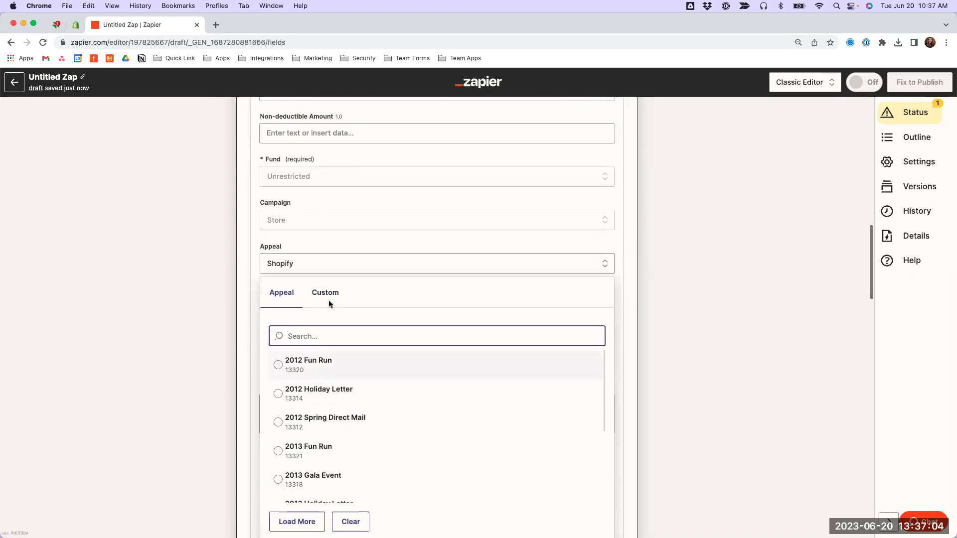
pyautogui.click(325, 294)
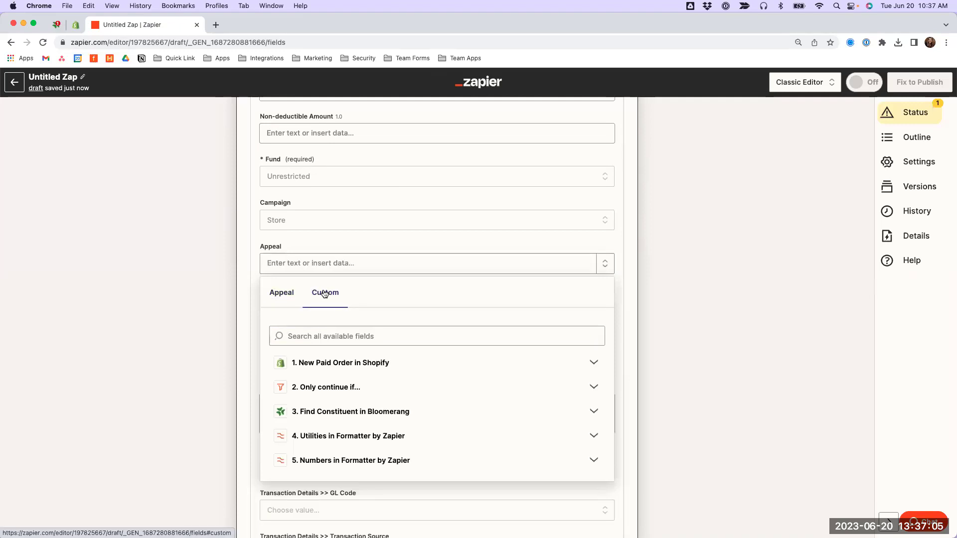
pyautogui.click(304, 436)
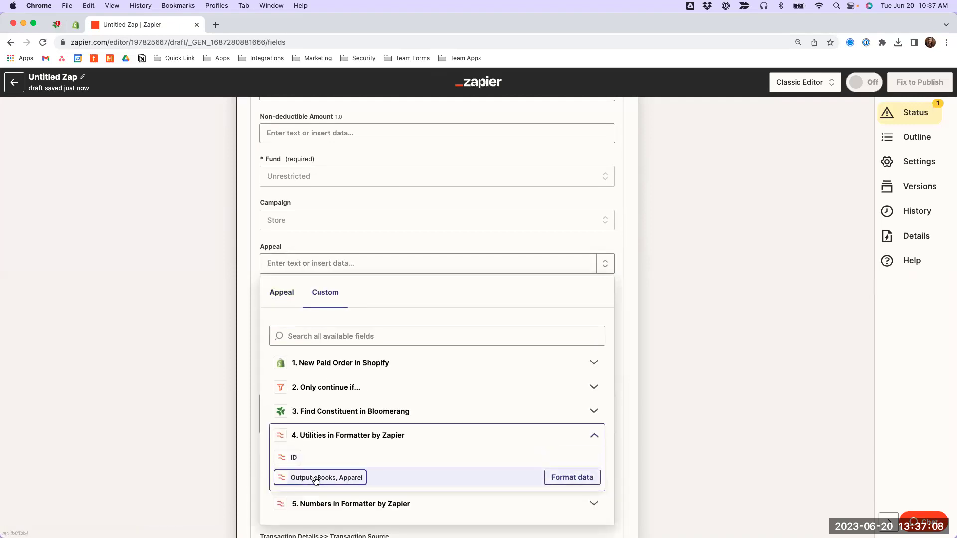
pyautogui.click(317, 479)
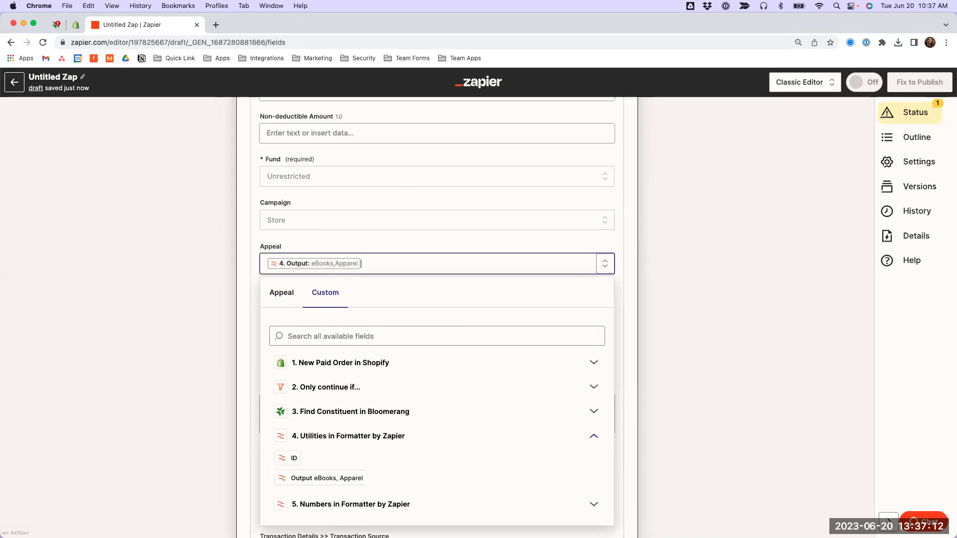
pyautogui.press('Escape')
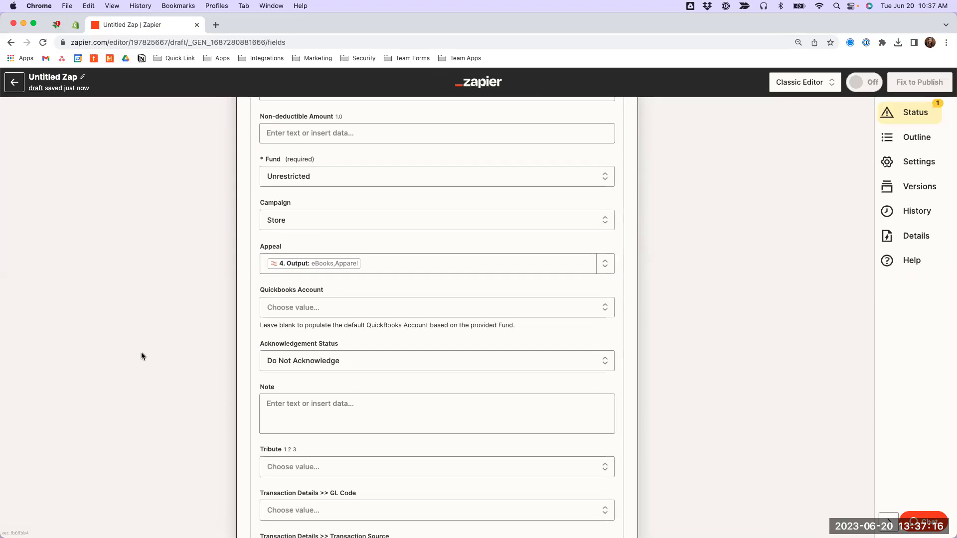
# Review the Transaction Details and designation mappings in the Create Donation action
pyautogui.scroll(-5, 143, 349)
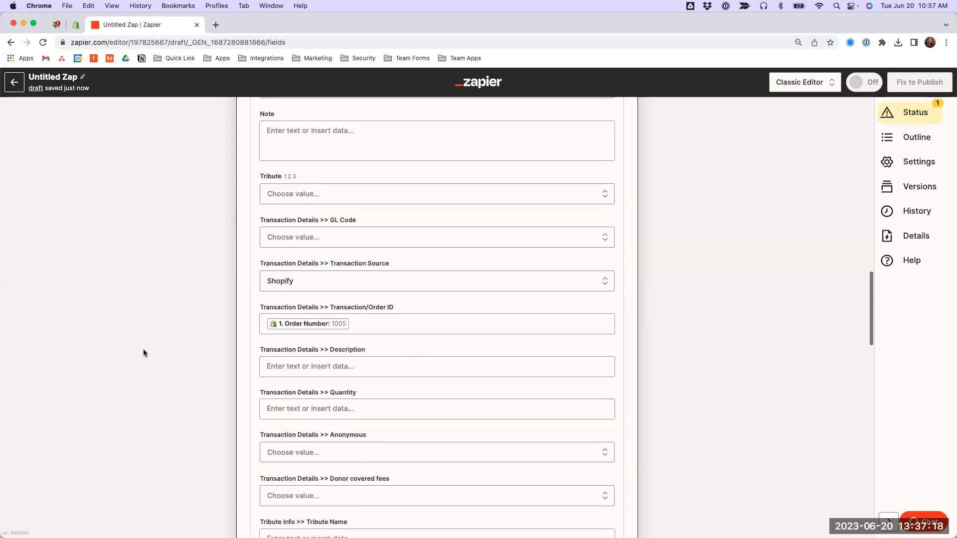
pyautogui.moveTo(259, 264); pyautogui.dragTo(391, 270)
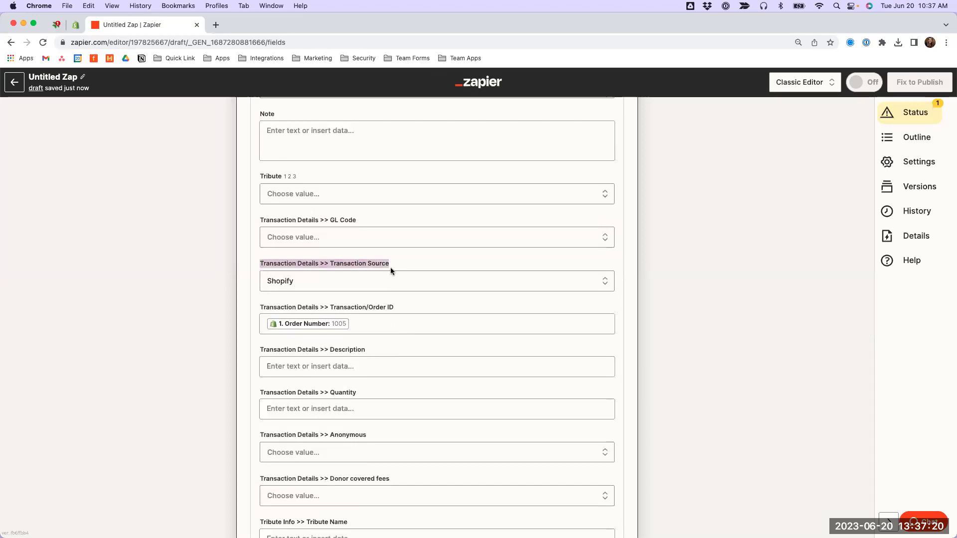
pyautogui.scroll(8, 378, 299)
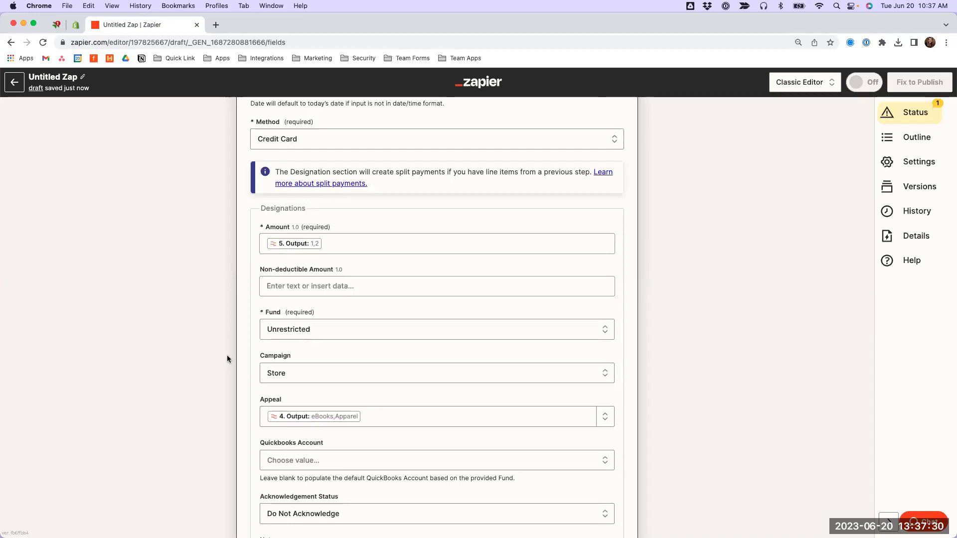
# Switch to Bloomerang, search for the sample constituent by first name and open that constituent's timeline
pyautogui.click(56, 25)
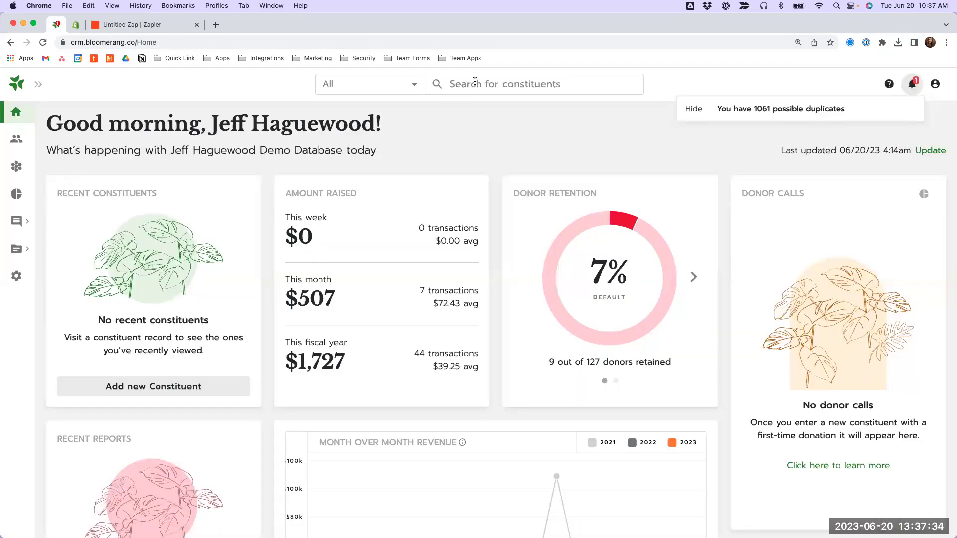
pyautogui.click(475, 82)
pyautogui.write('Stormie')
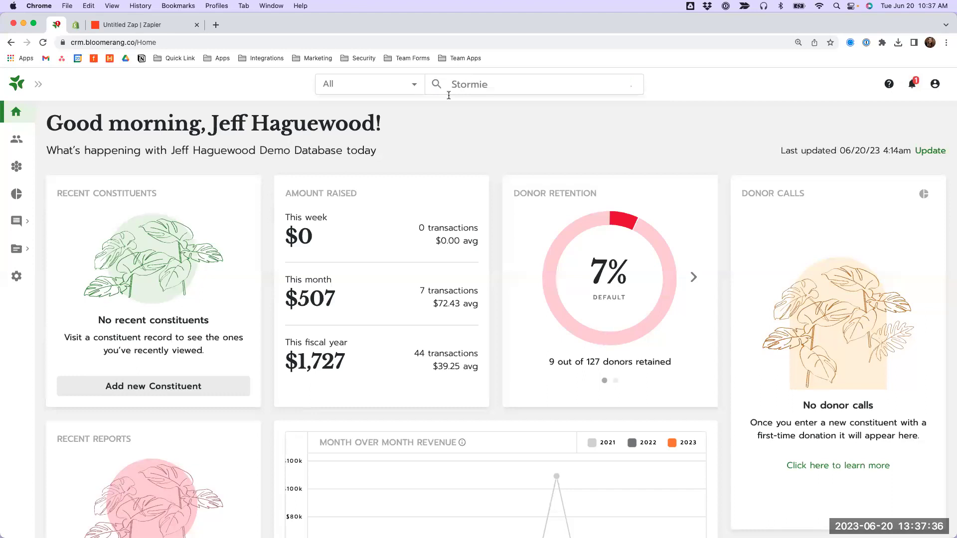
pyautogui.click(429, 109)
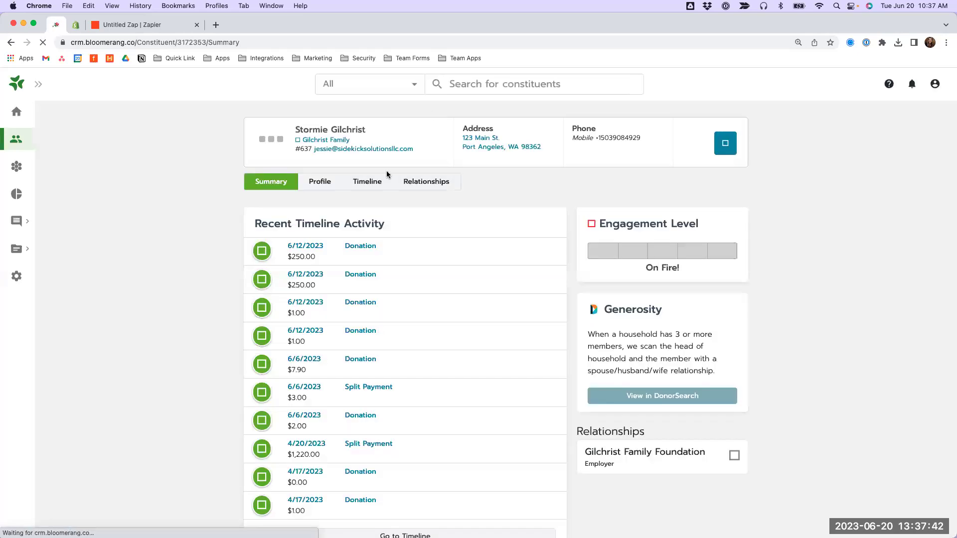
pyautogui.click(370, 181)
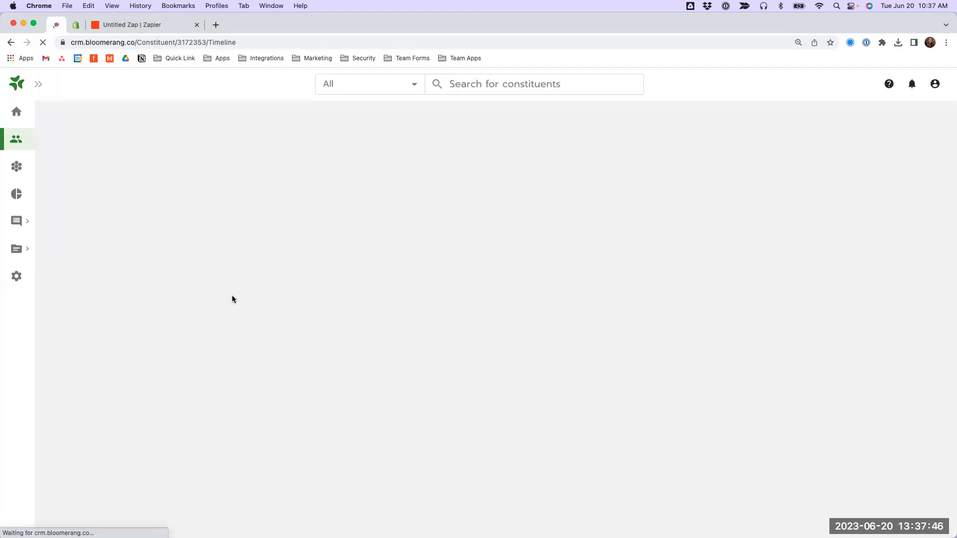
pyautogui.scroll(-3, 232, 297)
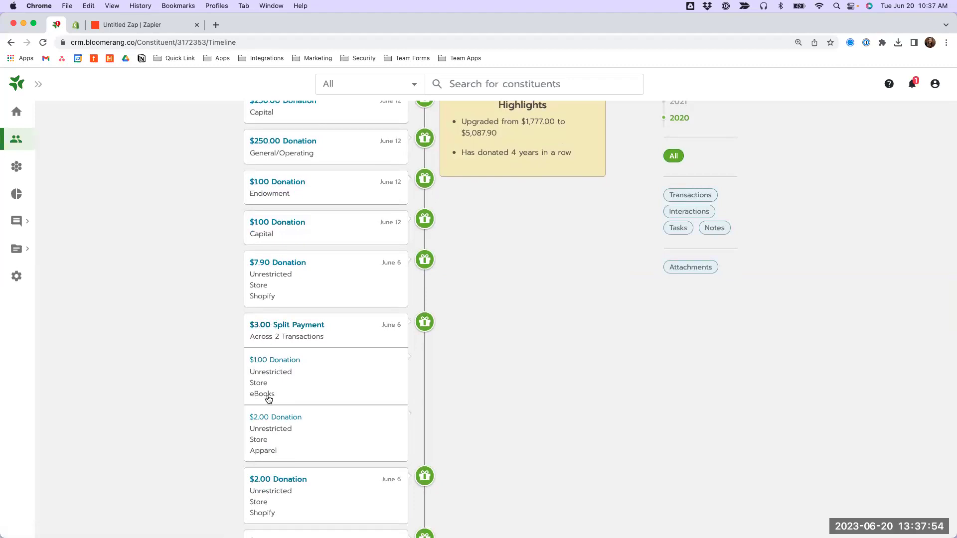
# Open the June 6 split payment across two transactions and examine its first donation's Appeal, Description and Quantity
pyautogui.click(344, 335)
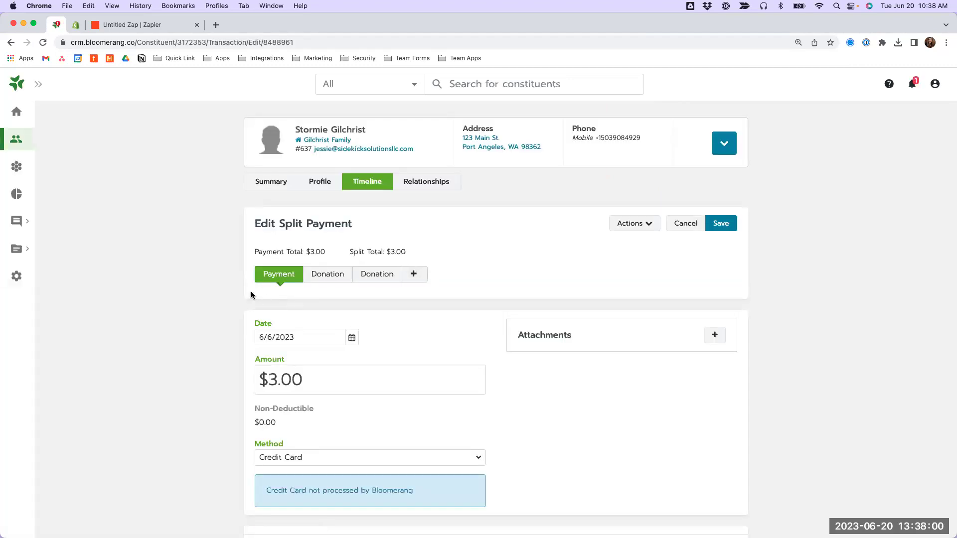
pyautogui.scroll(-2, 223, 290)
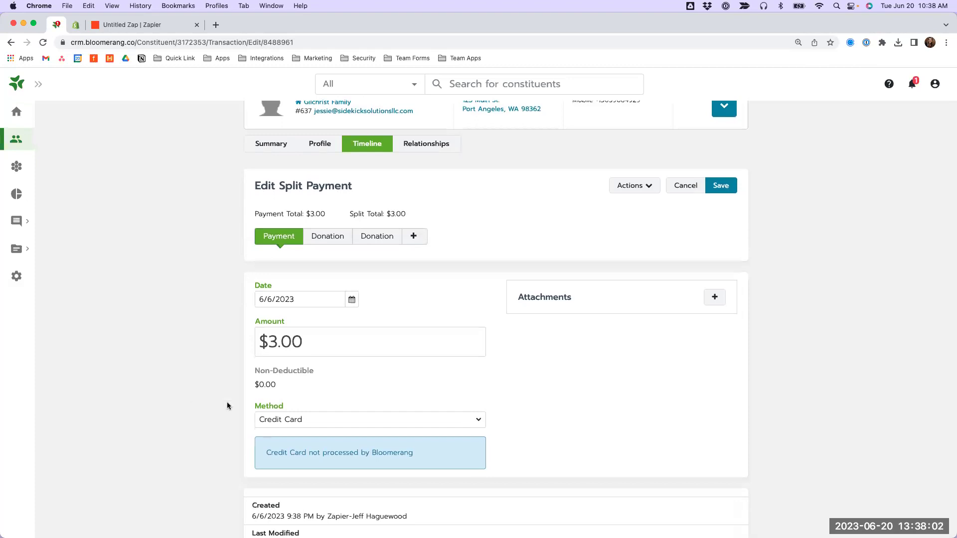
pyautogui.scroll(-2, 212, 392)
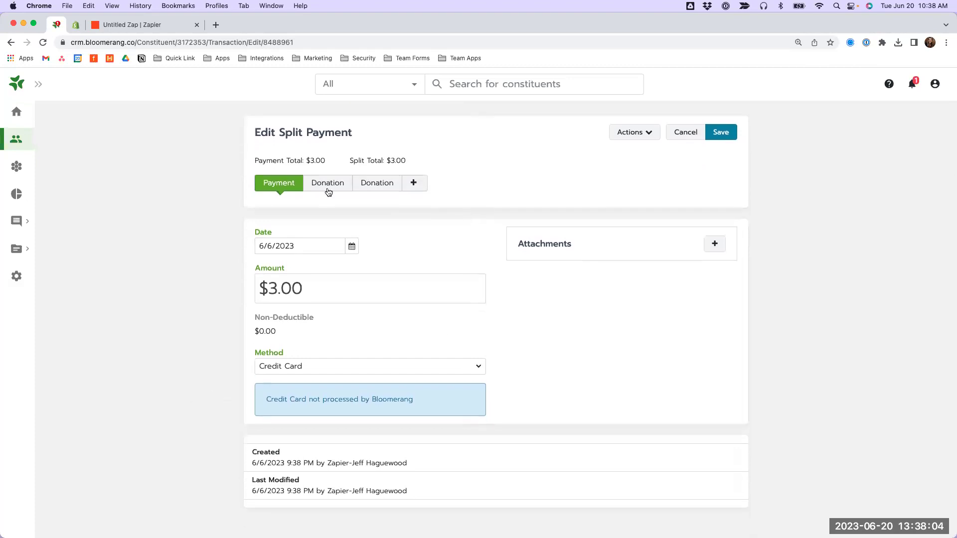
pyautogui.click(329, 191)
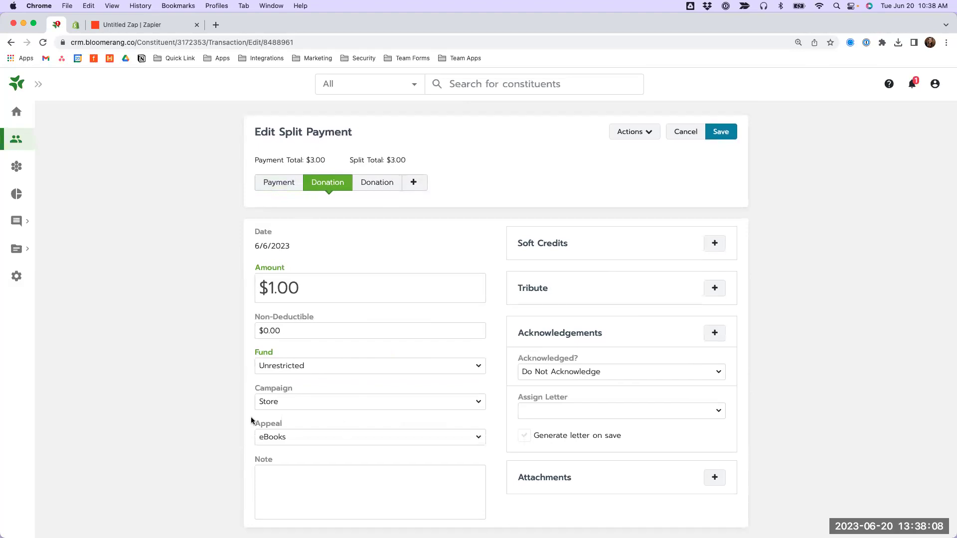
pyautogui.scroll(-5, 250, 417)
pyautogui.scroll(2, 251, 416)
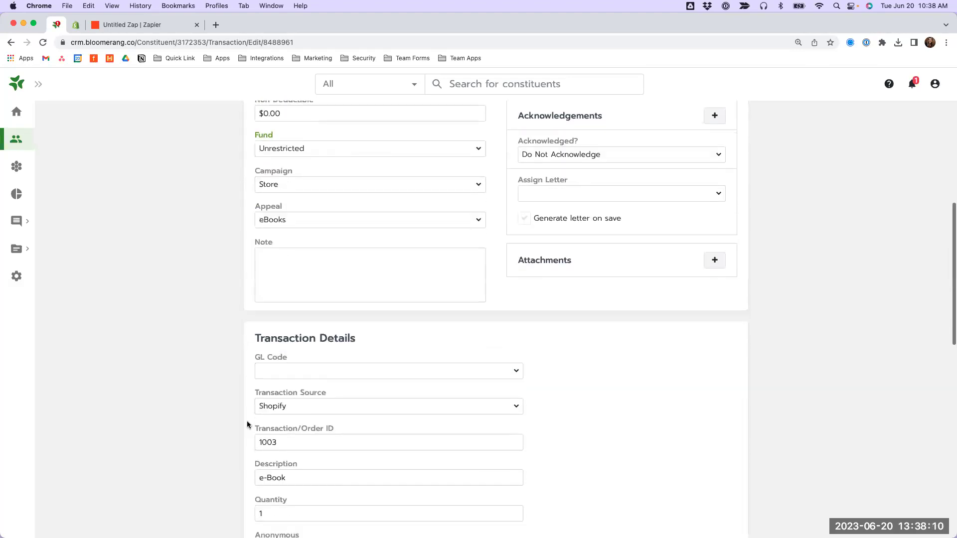
pyautogui.scroll(-3, 246, 420)
pyautogui.doubleClick(302, 372)
pyautogui.moveTo(252, 406)
pyautogui.mouseDown()
pyautogui.moveTo(295, 407)
pyautogui.moveTo(248, 390)
pyautogui.mouseUp()
pyautogui.moveTo(264, 422); pyautogui.dragTo(255, 422)
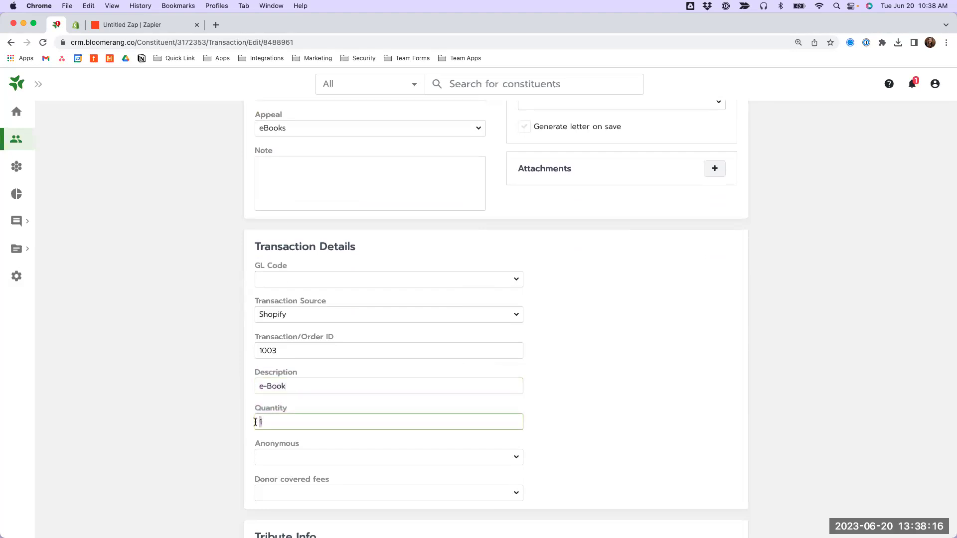
# Back in Zapier, map the donation's Transaction Details Description to the Shopify order's Line Items Name
pyautogui.click(160, 26)
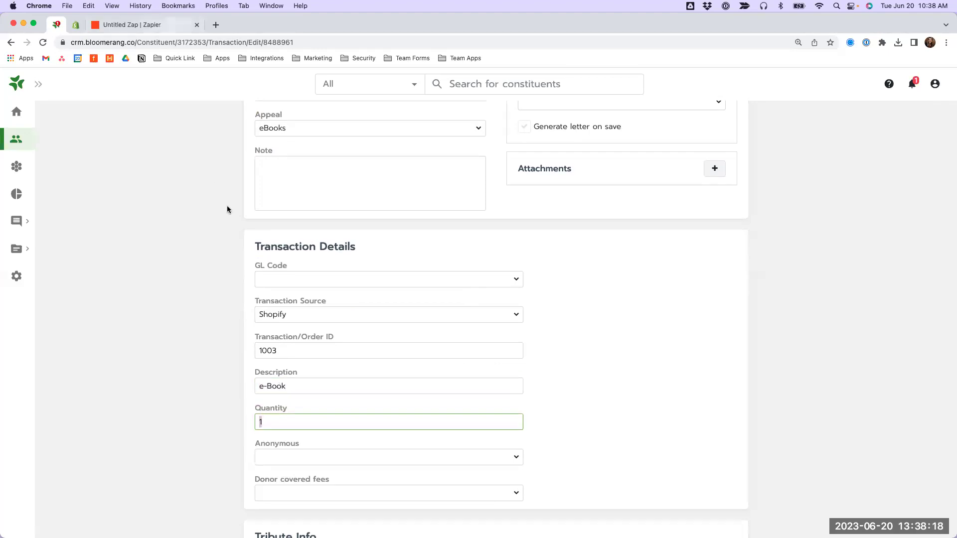
pyautogui.scroll(-10, 272, 309)
pyautogui.scroll(-1, 271, 308)
pyautogui.click(279, 282)
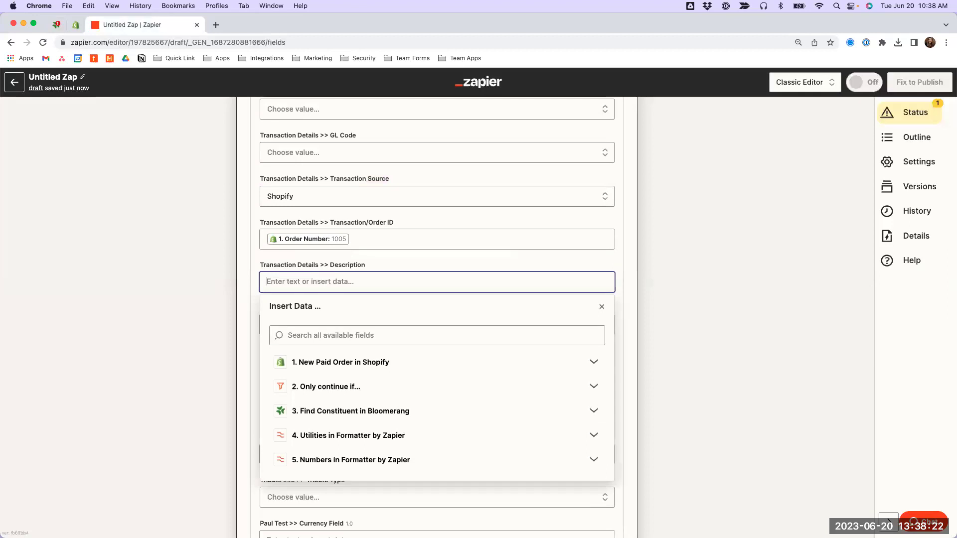
pyautogui.press('super+Tab')
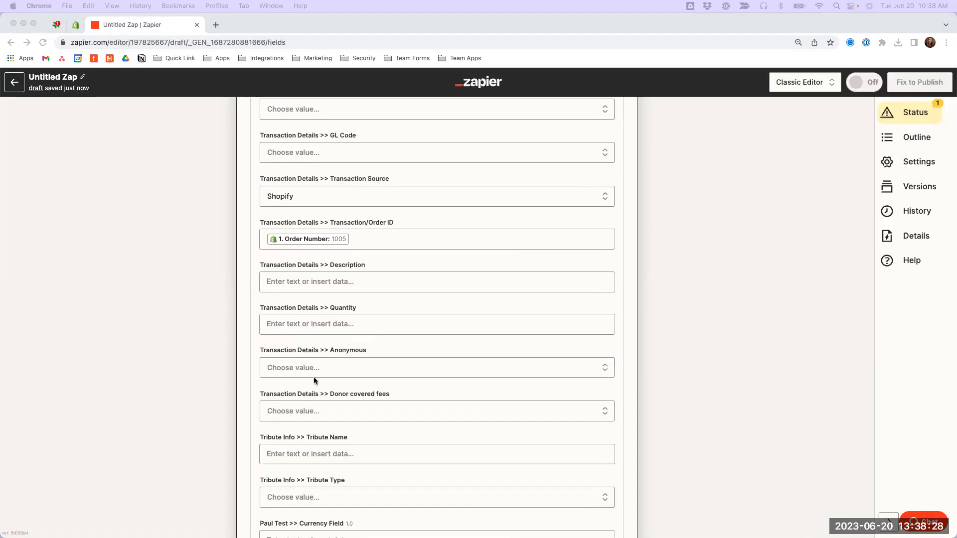
pyautogui.click(313, 280)
pyautogui.click(349, 335)
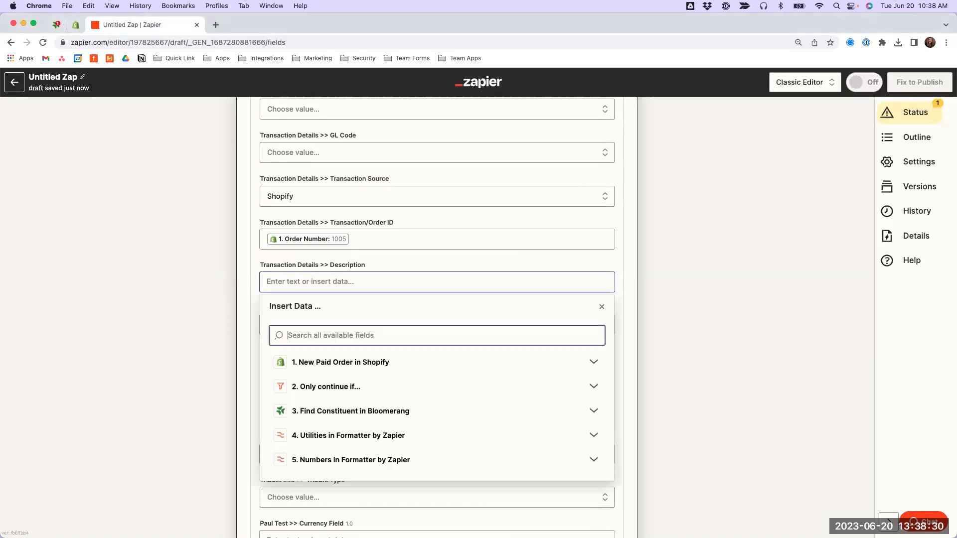
pyautogui.write('L')
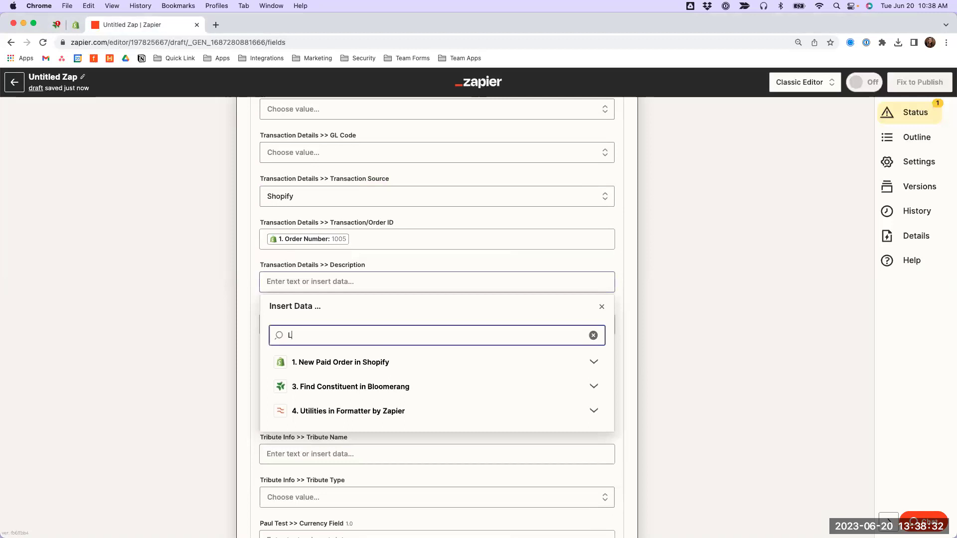
pyautogui.write('ine Items Name')
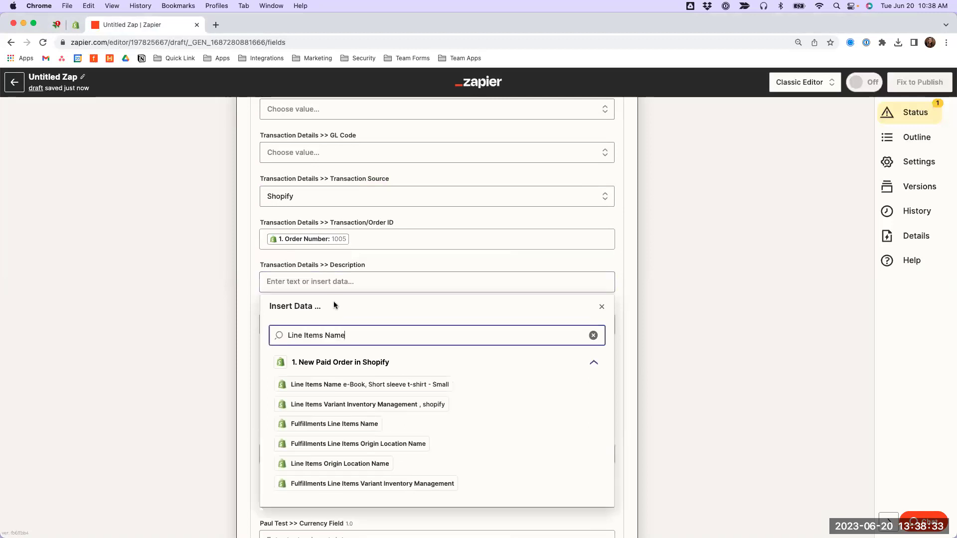
pyautogui.click(383, 385)
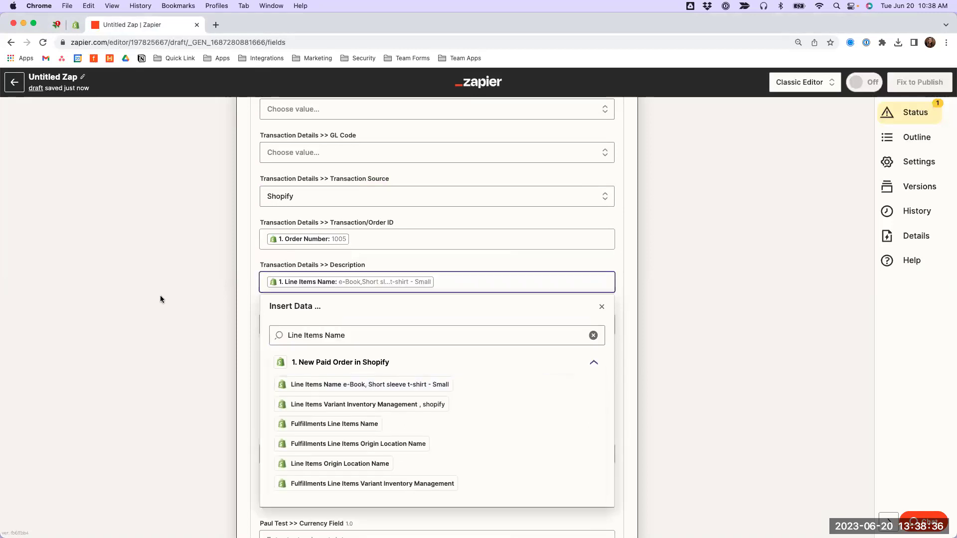
pyautogui.press('Escape')
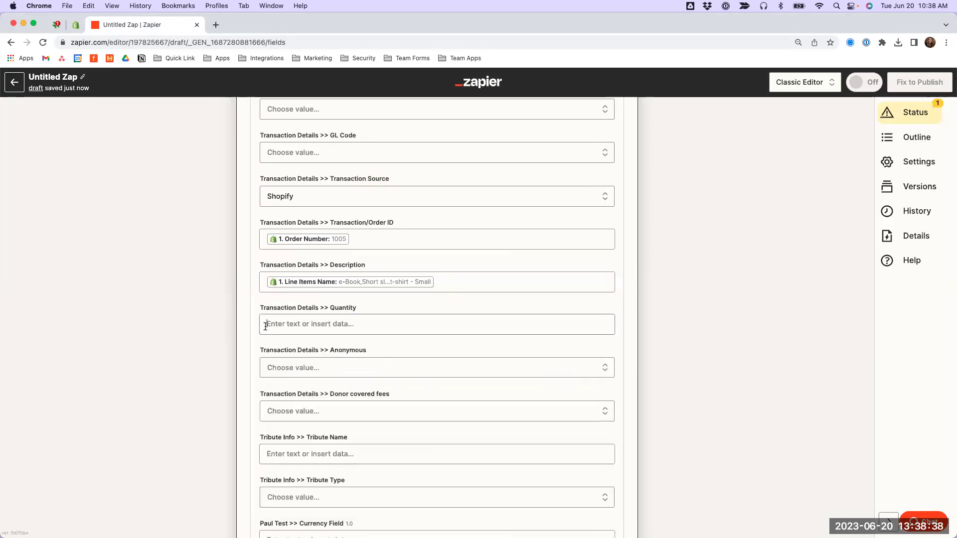
# Map the donation's Transaction Details Quantity to the Shopify order's Line Items Quantity
pyautogui.click(374, 329)
pyautogui.write('Quantity')
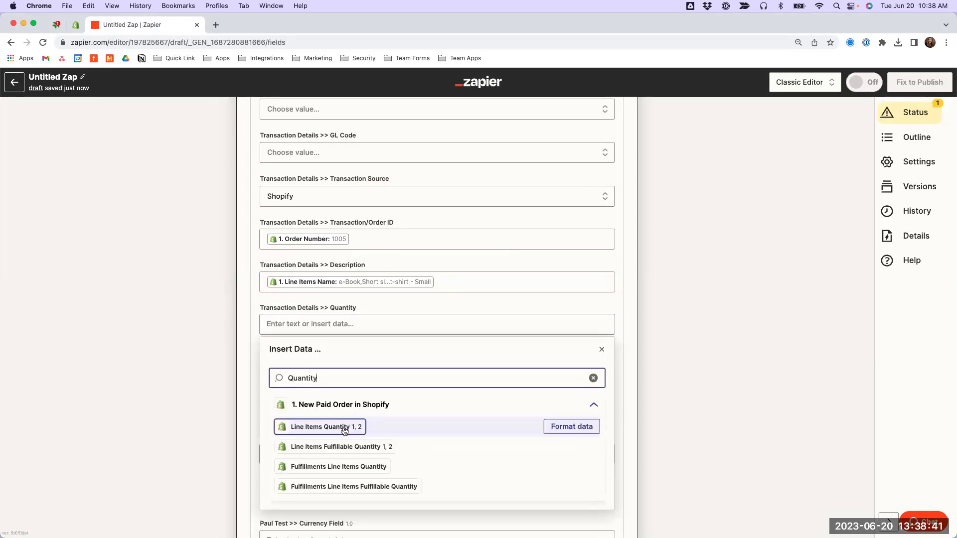
pyautogui.click(342, 427)
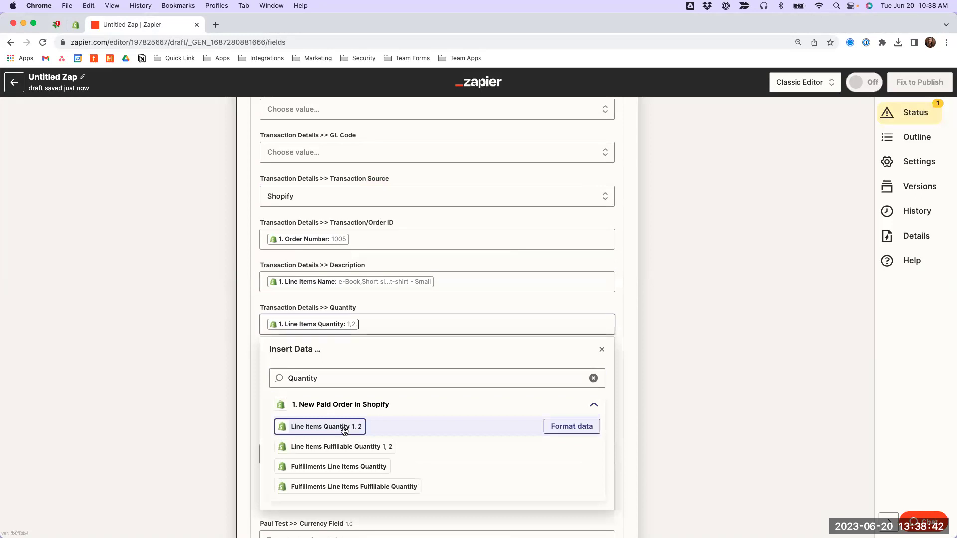
# Return to the Bloomerang split payment and compare the Appeal, Description and Quantity of both donations
pyautogui.click(54, 29)
pyautogui.click(298, 372)
pyautogui.doubleClick(253, 372)
pyautogui.doubleClick(262, 407)
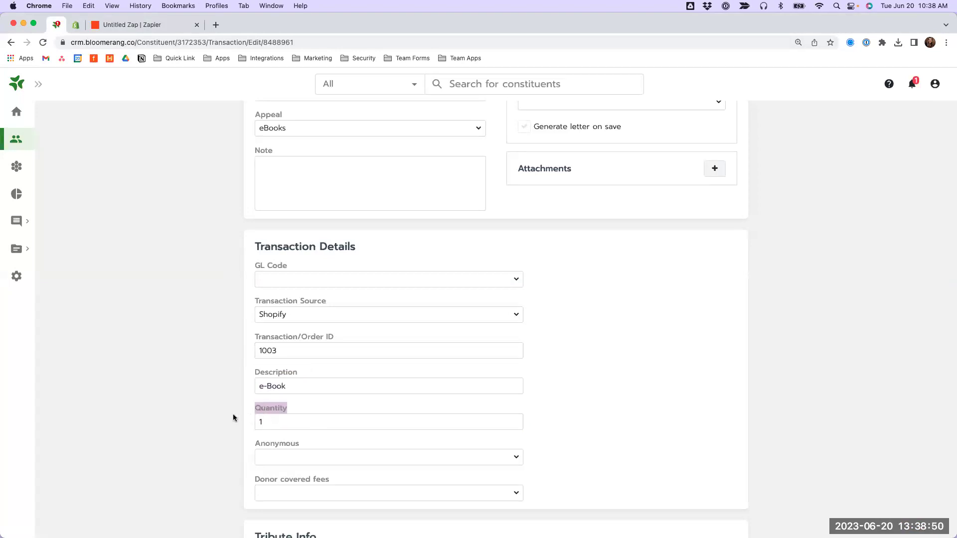
pyautogui.scroll(5, 235, 417)
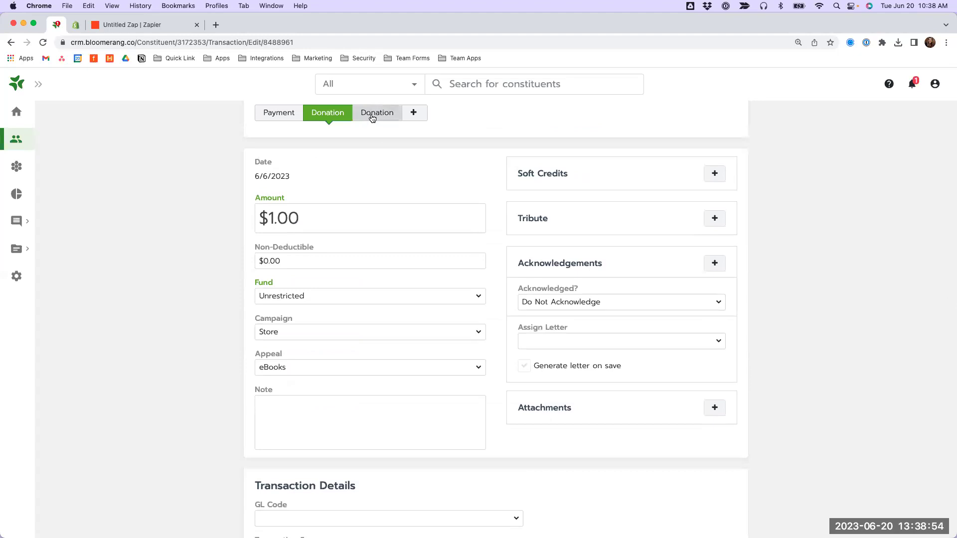
pyautogui.click(372, 118)
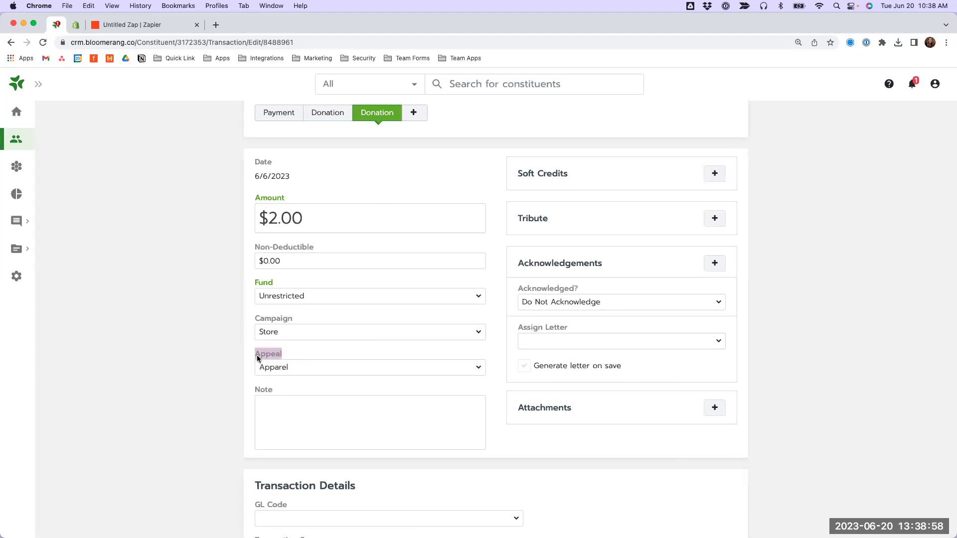
pyautogui.scroll(-6, 237, 368)
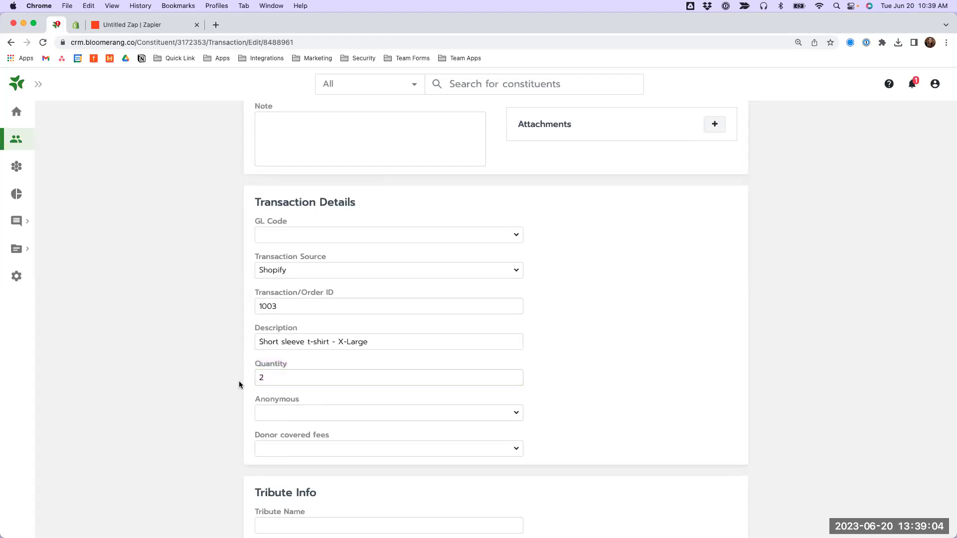
pyautogui.scroll(2, 238, 381)
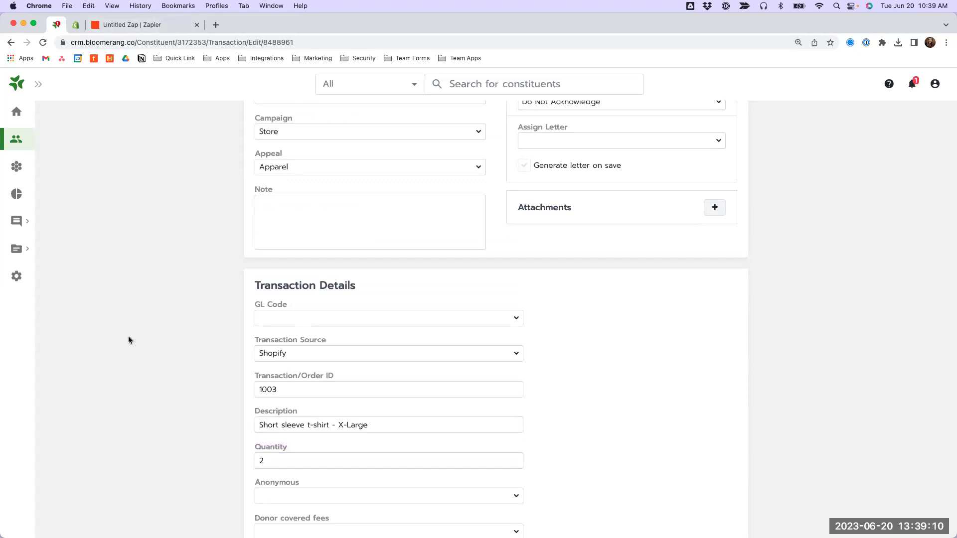
pyautogui.hotkey('ctrl', 'Right')
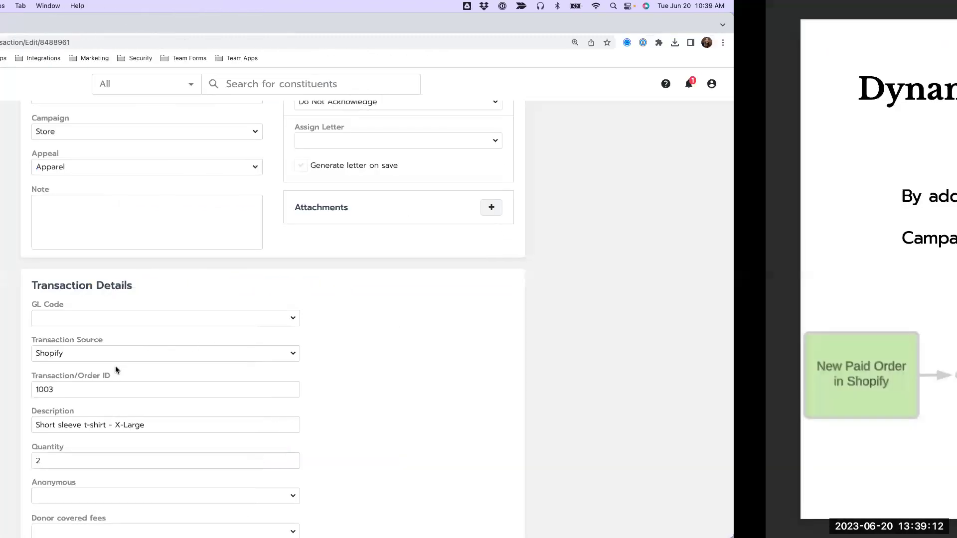
pyautogui.press('Right')
pyautogui.press('Right')
pyautogui.press('Right')
pyautogui.press('Right')
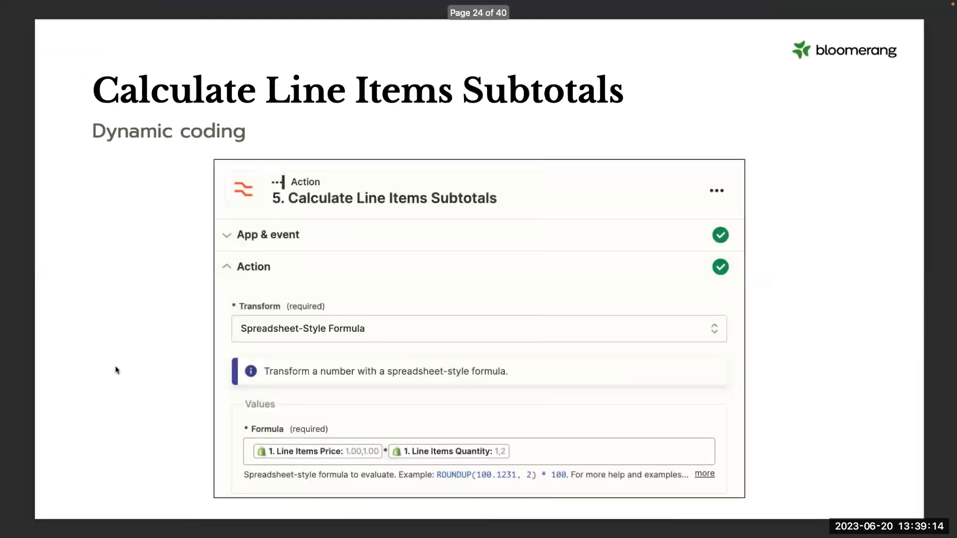
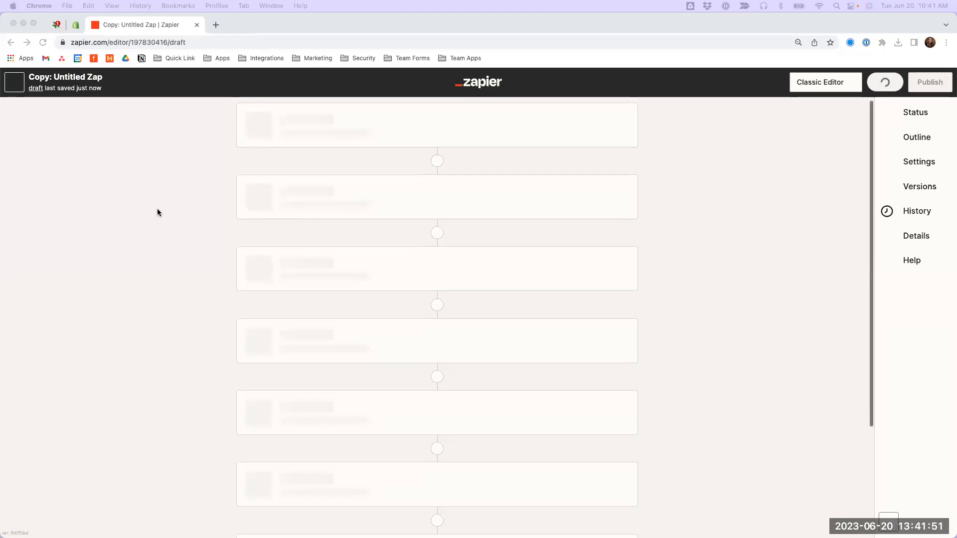
# Delete the Update Constituent action and the filter just before it from the end of the copied Zap
pyautogui.scroll(-3, 157, 212)
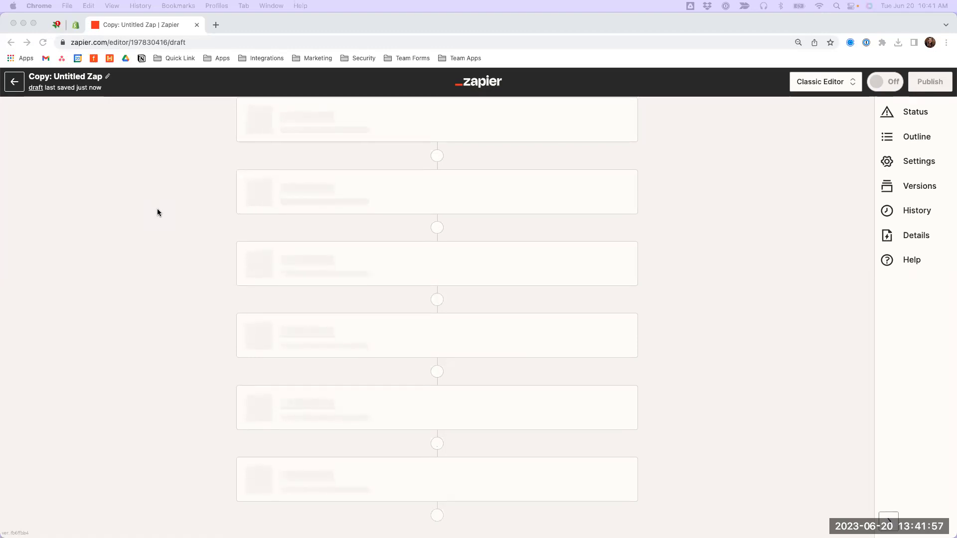
pyautogui.scroll(-1, 157, 213)
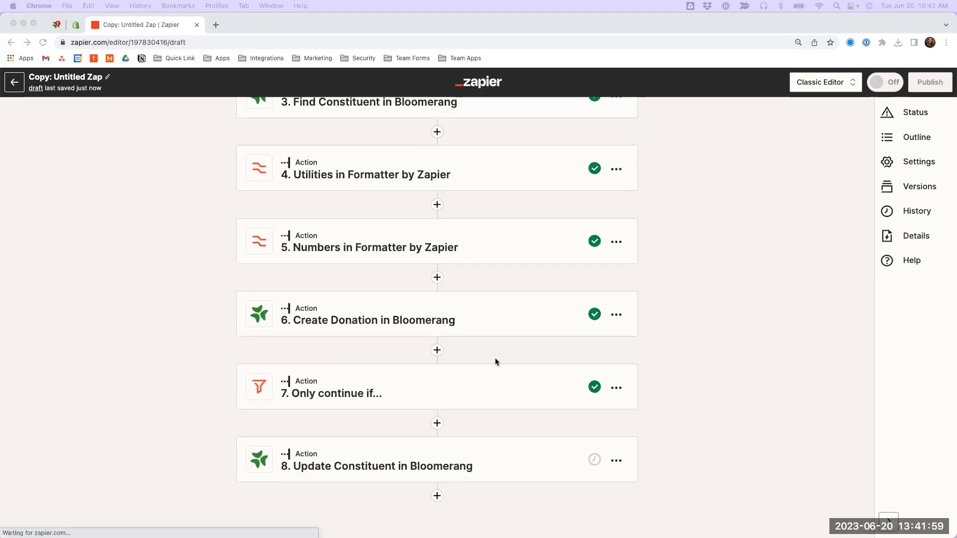
pyautogui.click(618, 463)
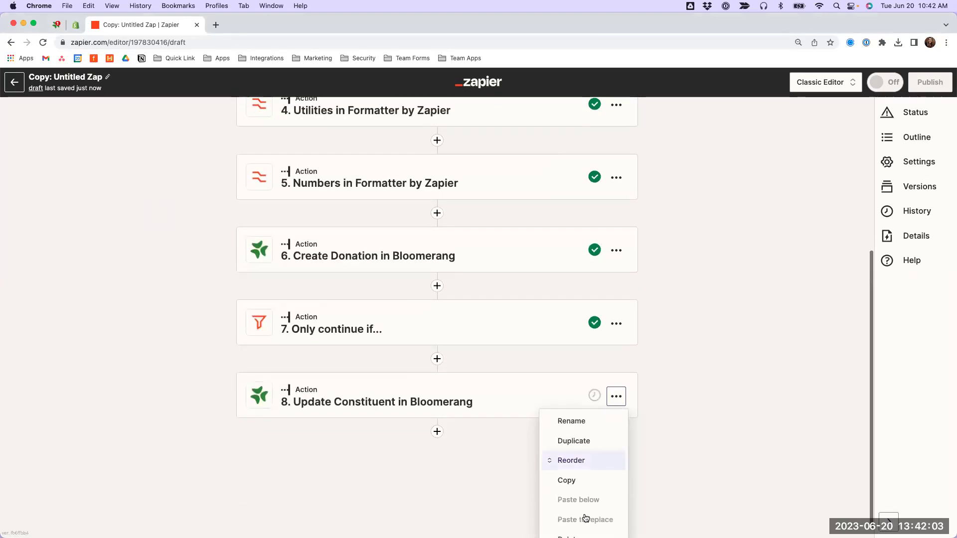
pyautogui.click(572, 435)
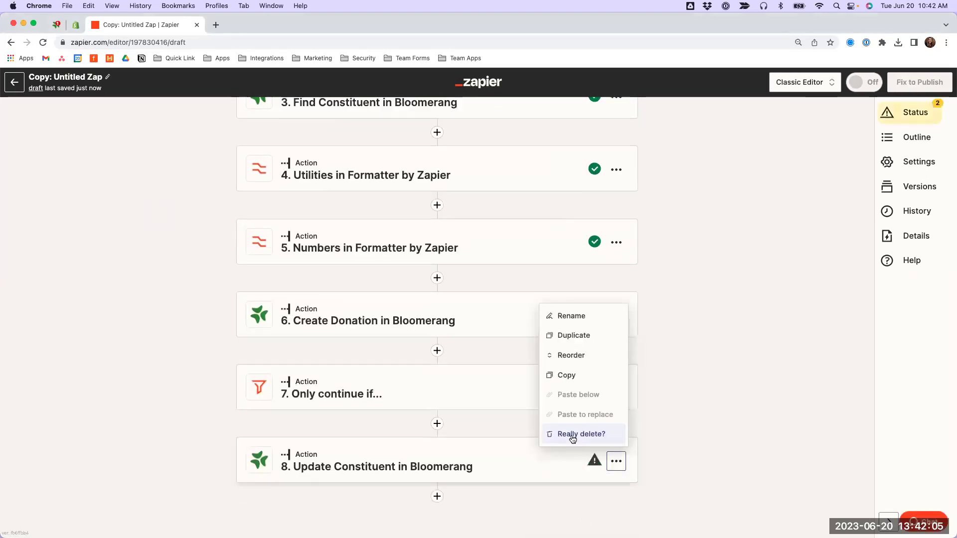
pyautogui.click(573, 438)
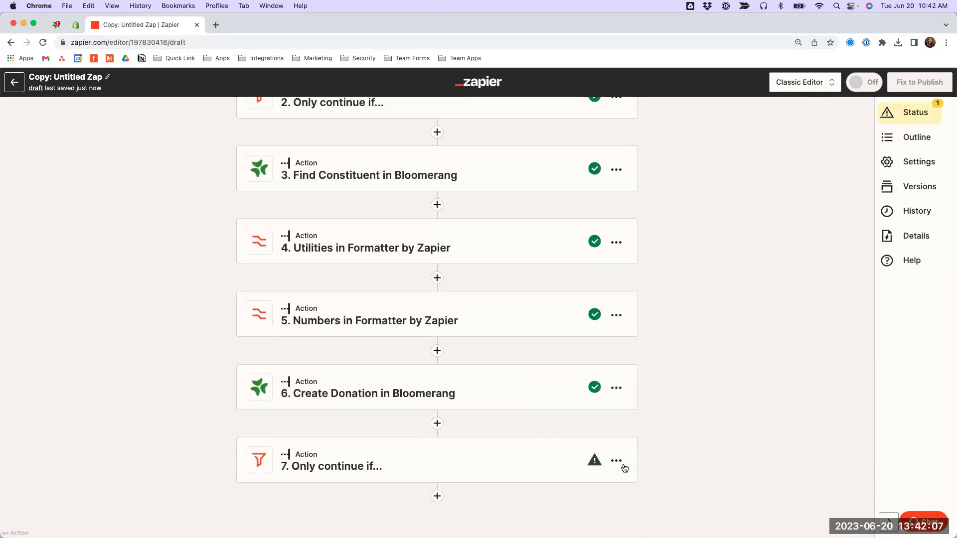
pyautogui.click(621, 462)
pyautogui.click(578, 433)
pyautogui.click(580, 435)
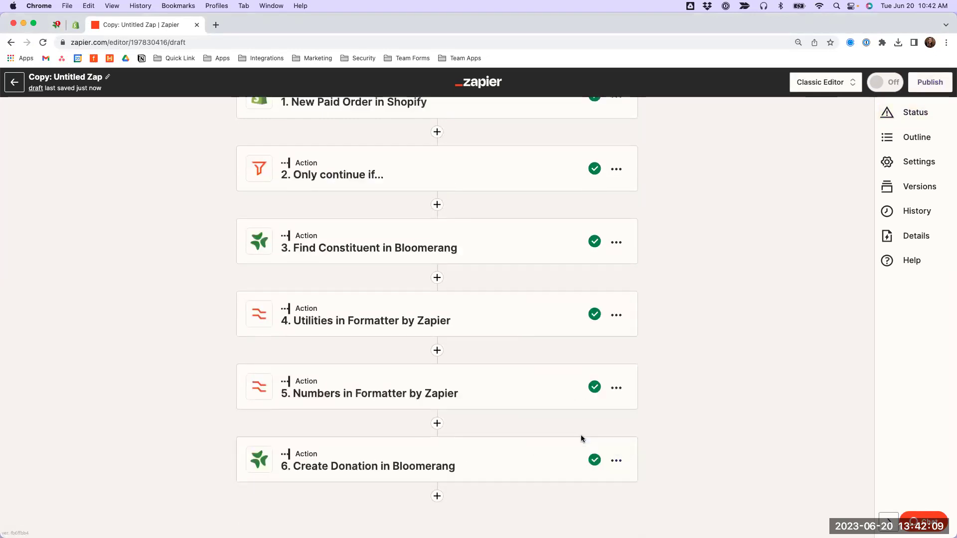
# Delete the Numbers and Utilities Formatter actions that precede the Create Donation action
pyautogui.click(616, 388)
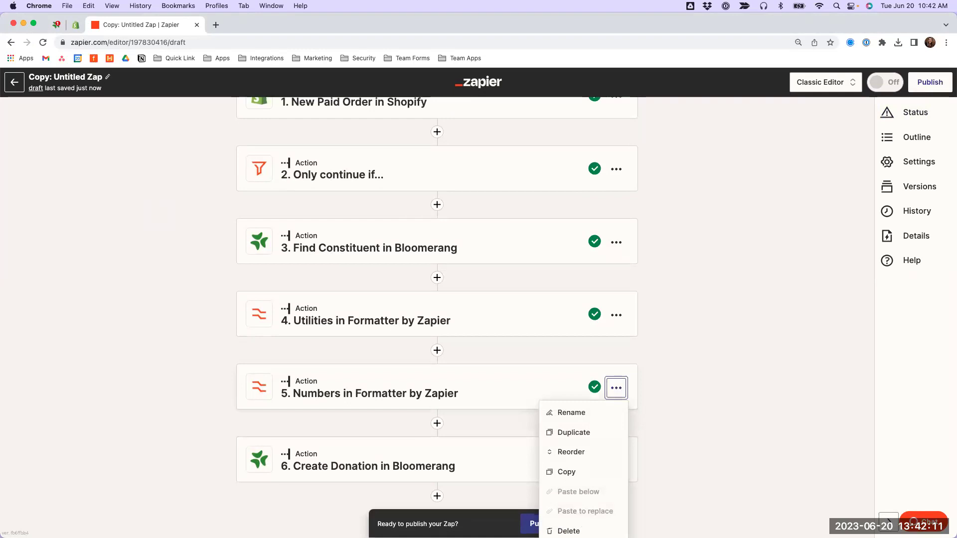
pyautogui.click(573, 531)
pyautogui.click(573, 531)
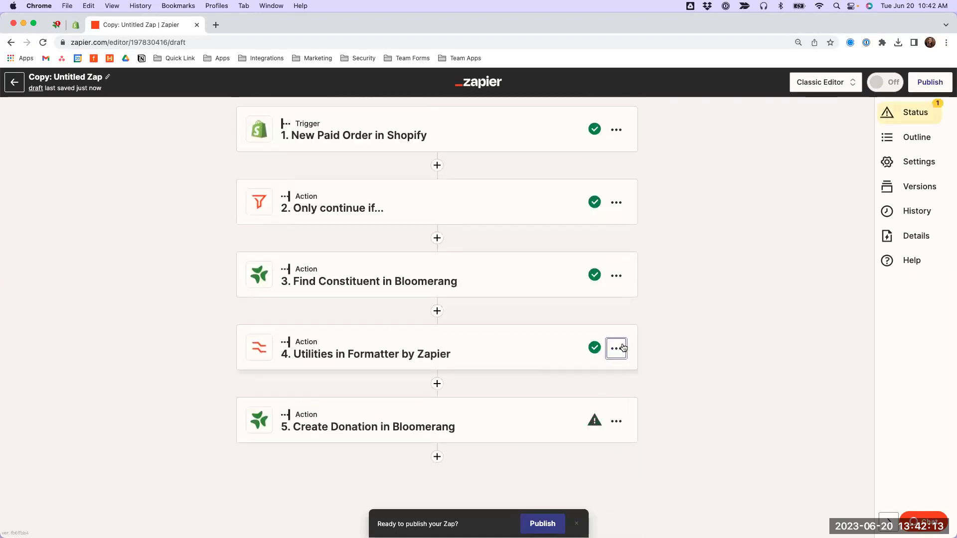
pyautogui.click(616, 348)
pyautogui.click(578, 492)
pyautogui.click(576, 492)
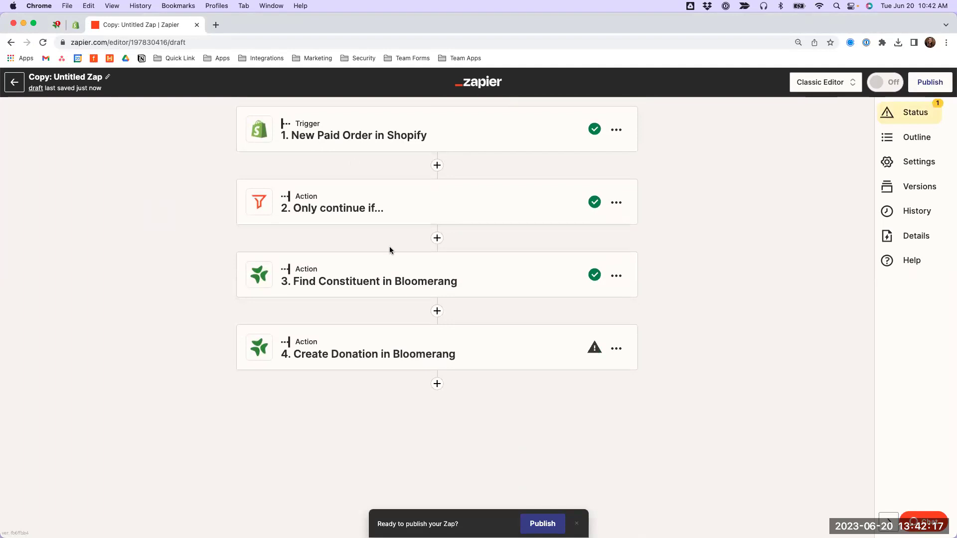
pyautogui.click(365, 213)
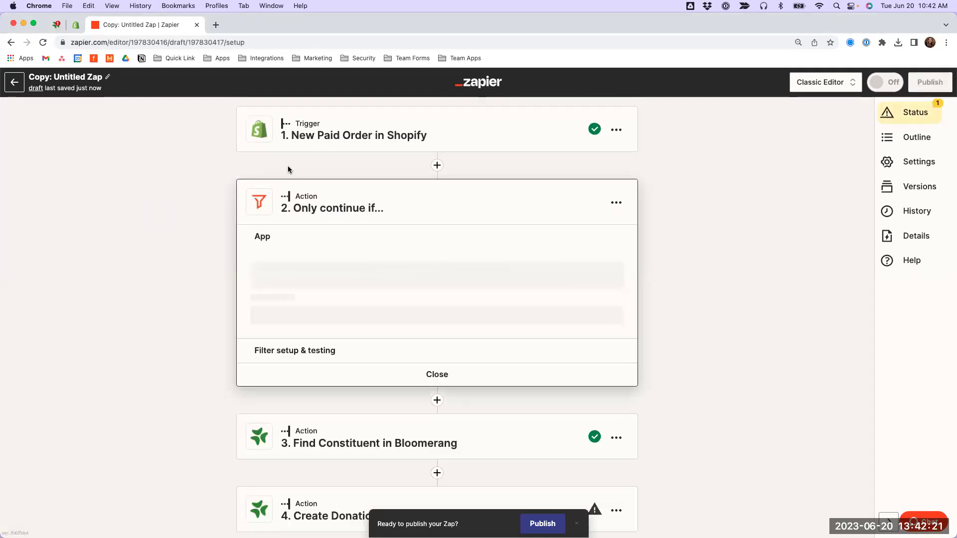
pyautogui.click(320, 314)
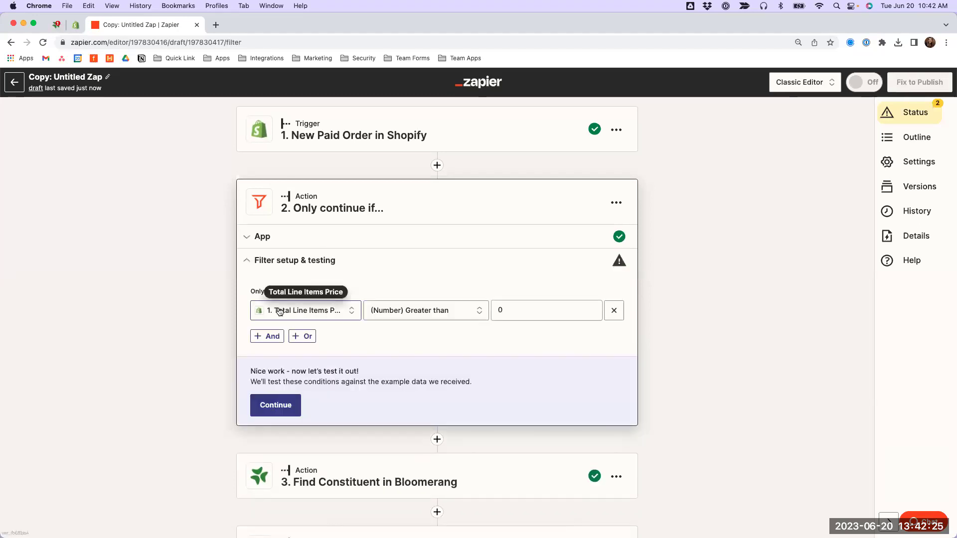
pyautogui.click(280, 311)
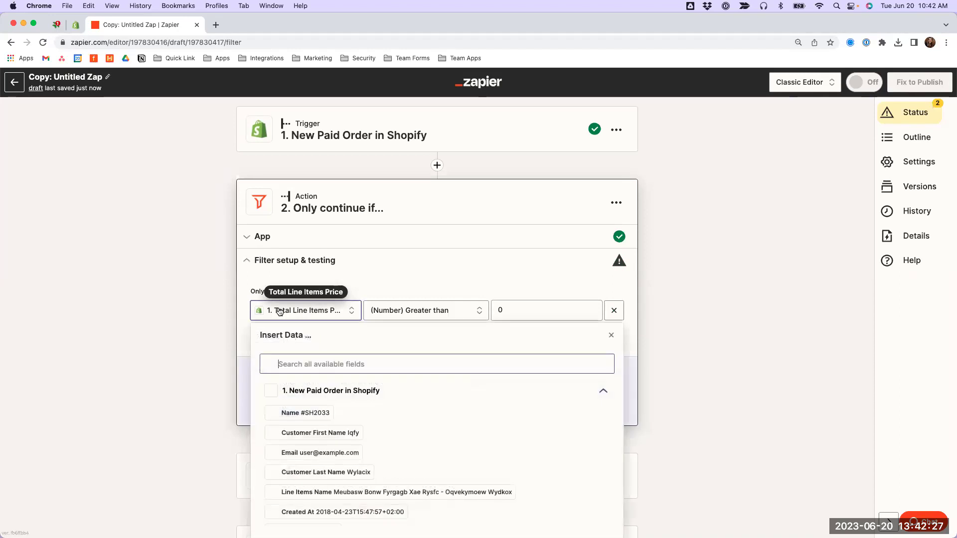
pyautogui.write('Shipping Lin')
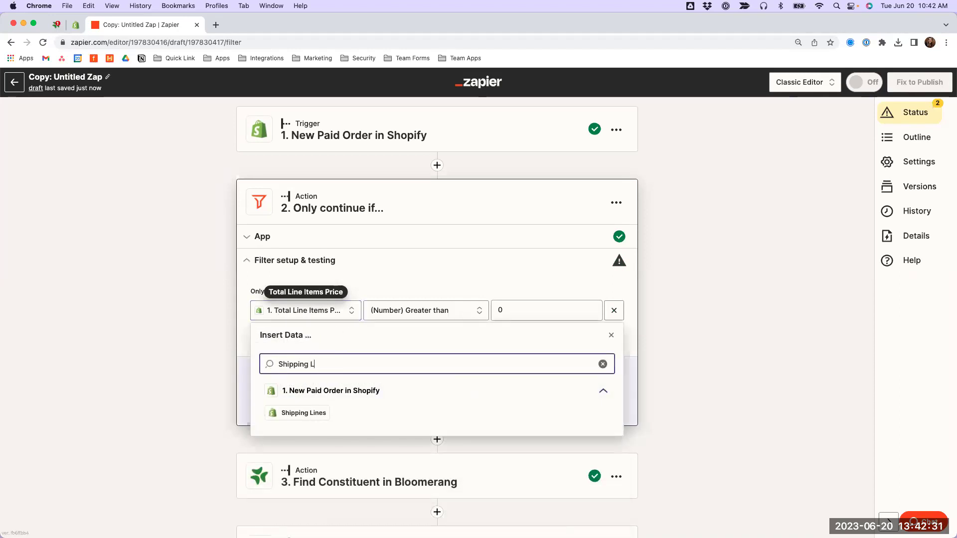
pyautogui.press('BackSpace')
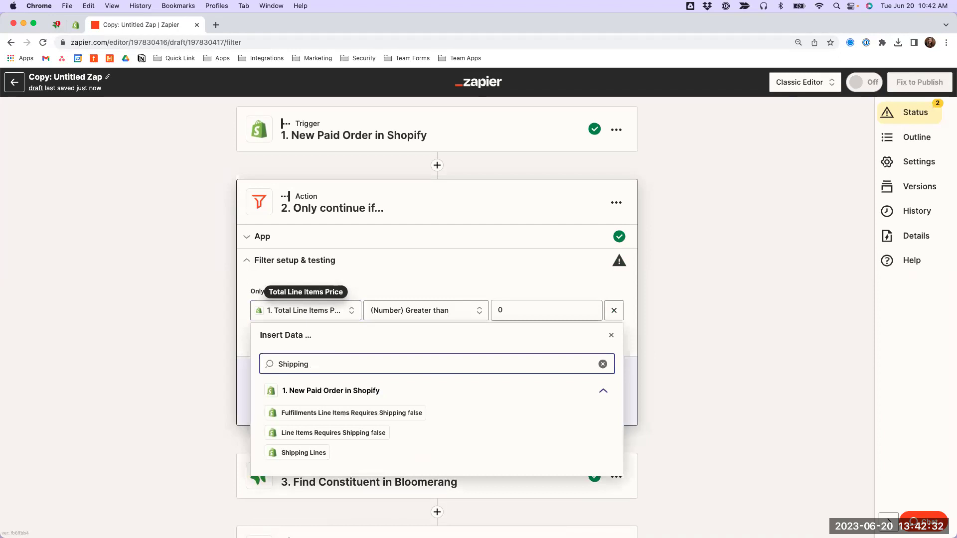
# Test the New Paid Order trigger and select the order containing an e-Book and short sleeve t-shirts as its sample
pyautogui.click(390, 137)
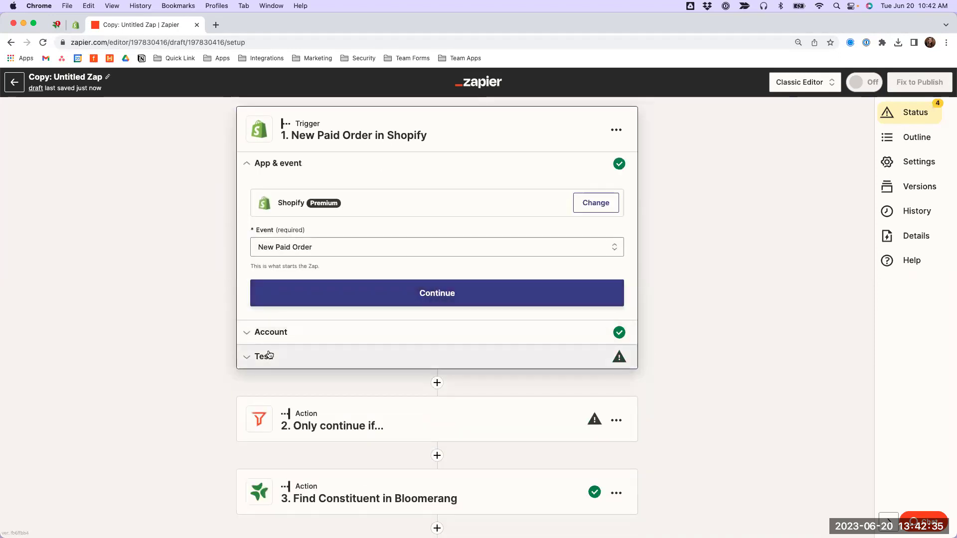
pyautogui.click(269, 355)
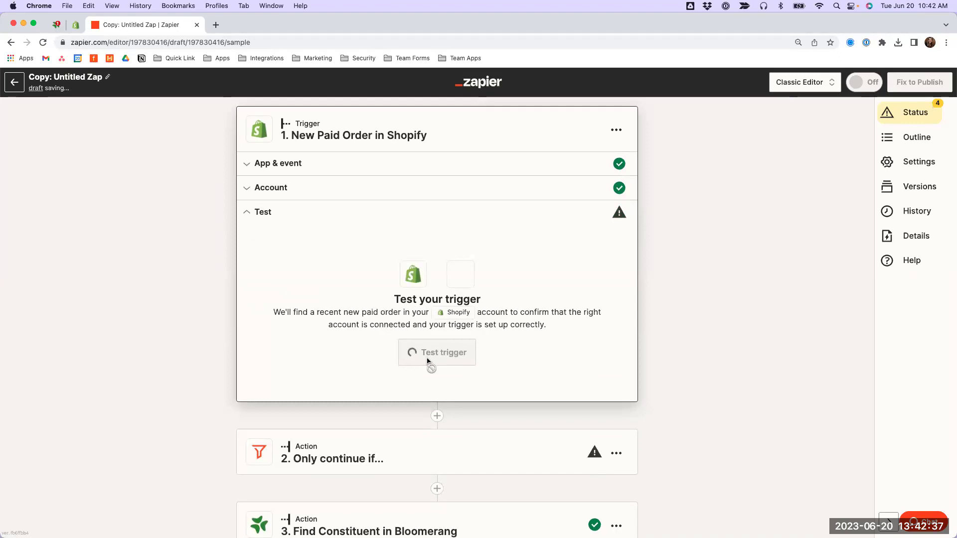
pyautogui.click(426, 357)
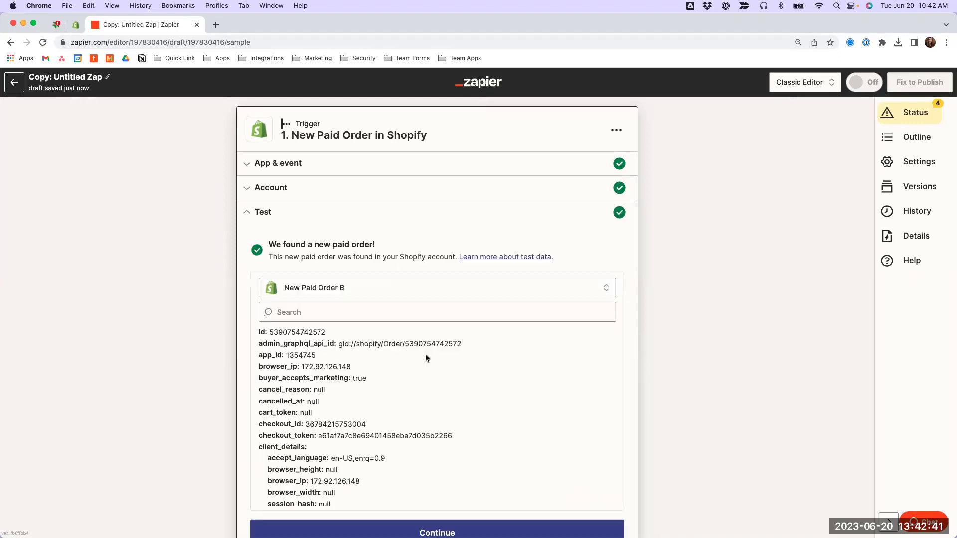
pyautogui.click(348, 289)
pyautogui.click(326, 369)
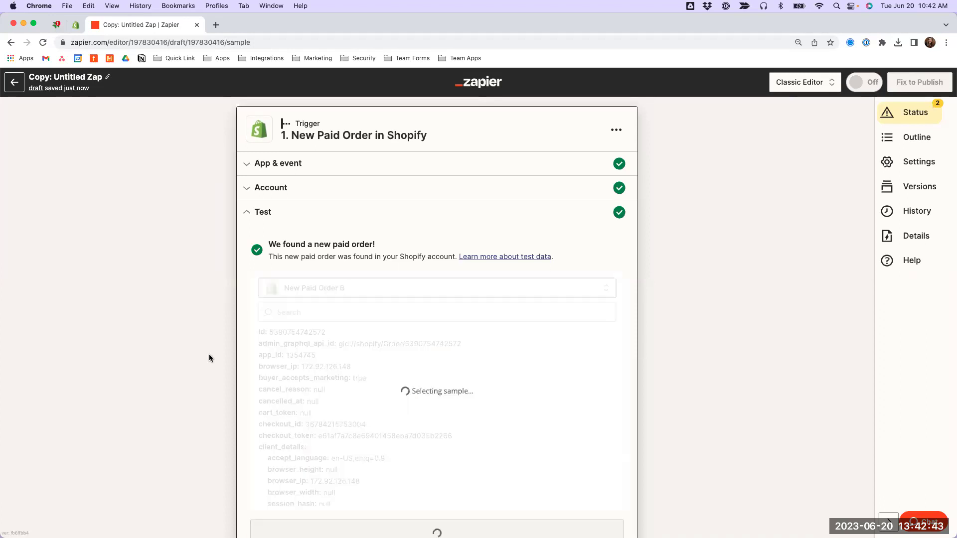
# Set the field of the Only continue if condition to the Shopify order's Shipping Lines Code
pyautogui.scroll(-5, 210, 357)
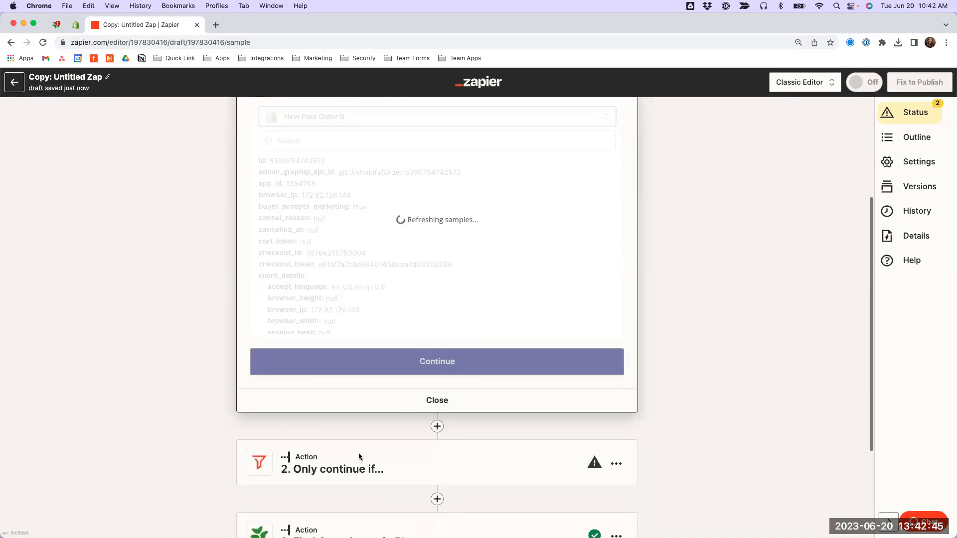
pyautogui.click(363, 473)
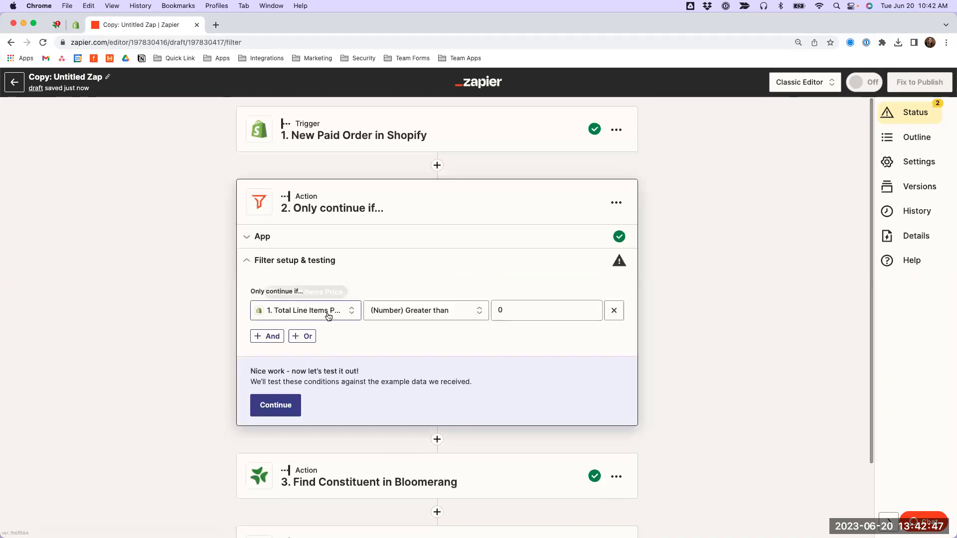
pyautogui.click(329, 316)
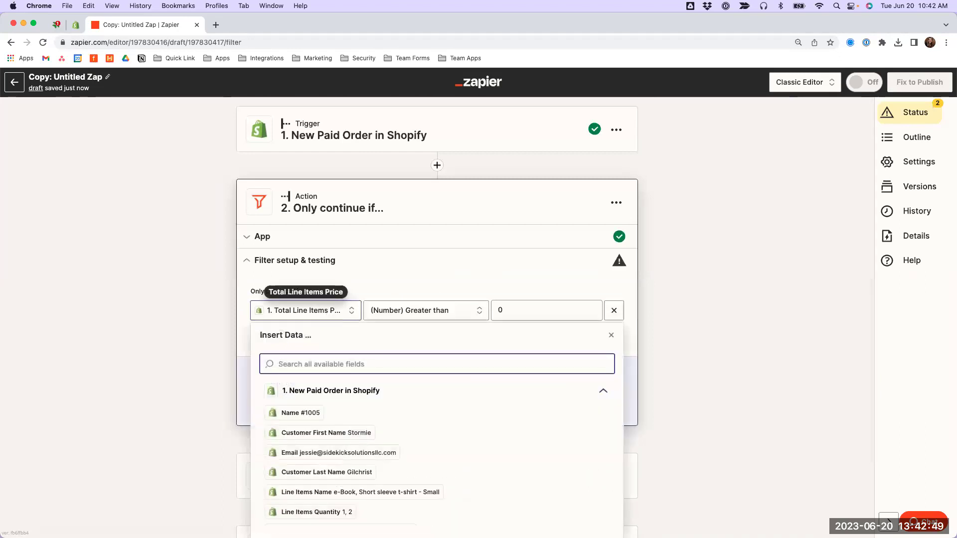
pyautogui.write('Shipping')
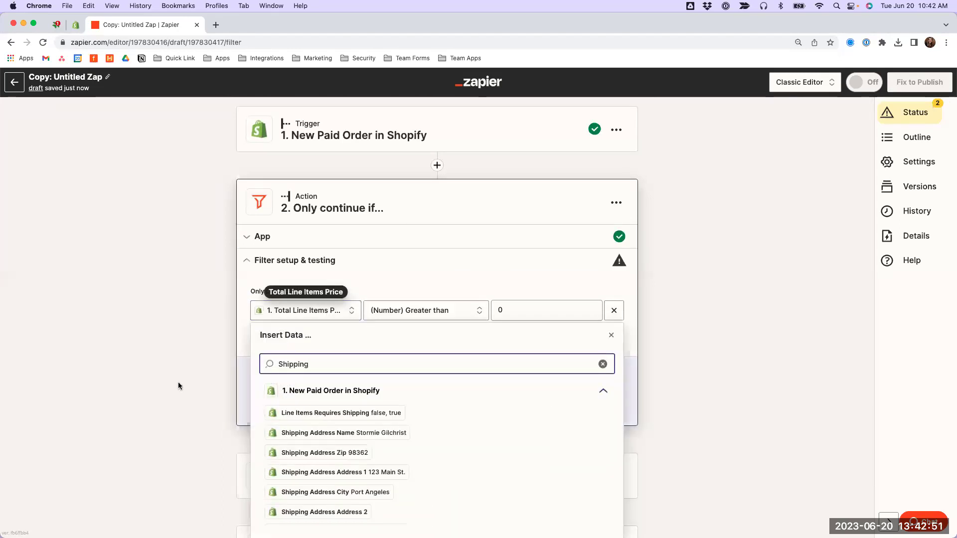
pyautogui.scroll(-2, 178, 382)
pyautogui.scroll(-3, 321, 369)
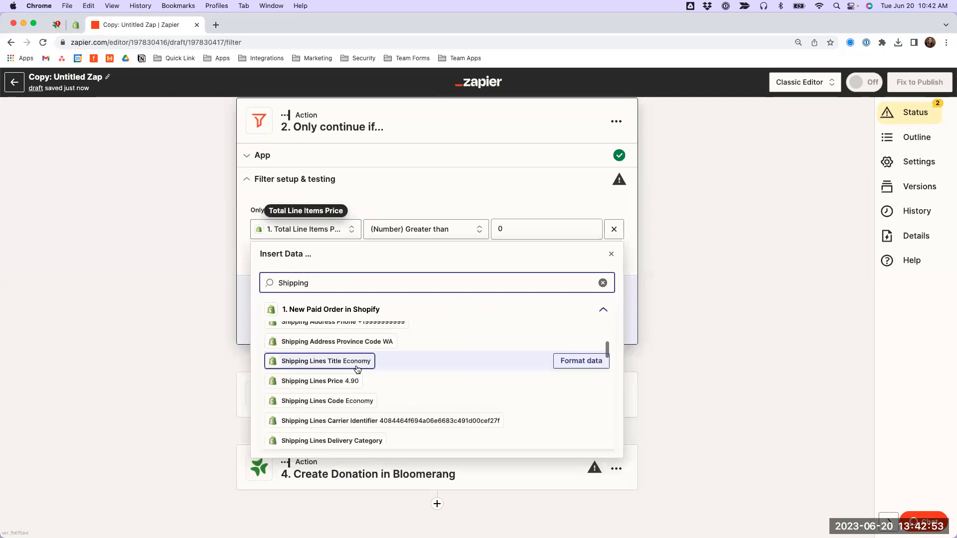
pyautogui.scroll(-2, 331, 388)
pyautogui.click(333, 384)
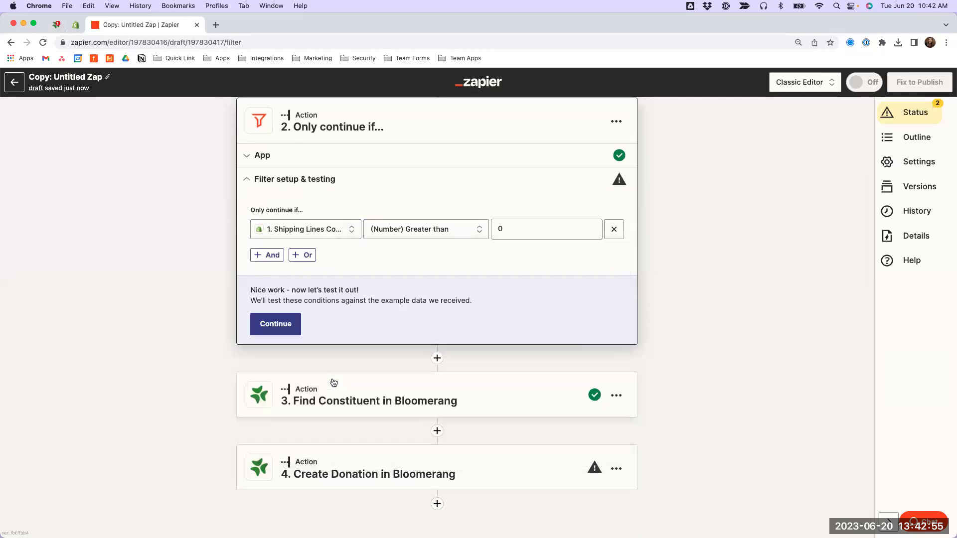
# Set the filter condition's field to Shipping Lines Price and test the filter against the sample order
pyautogui.click(327, 234)
pyautogui.write('Ship')
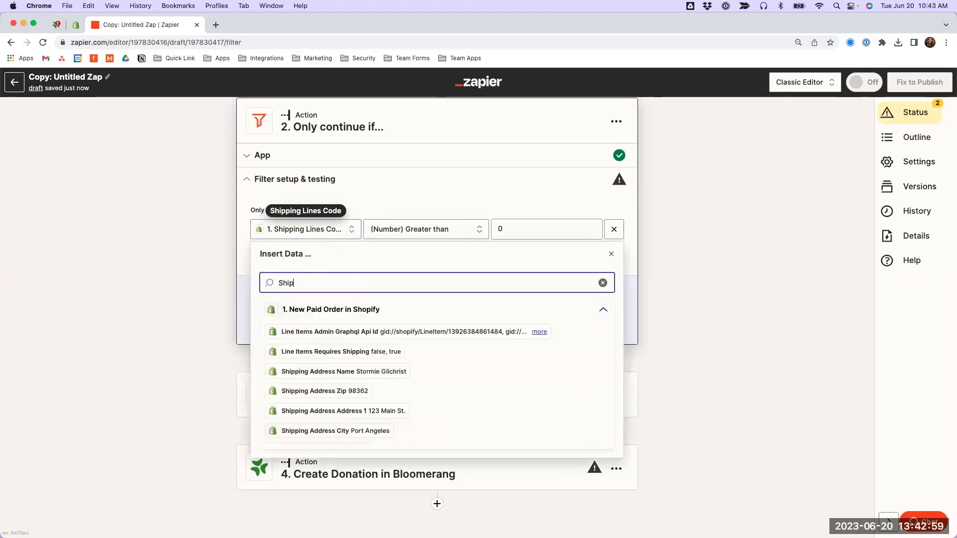
pyautogui.write('ping total')
pyautogui.press('BackSpace')
pyautogui.press('BackSpace')
pyautogui.press('BackSpace')
pyautogui.press('BackSpace')
pyautogui.press('BackSpace')
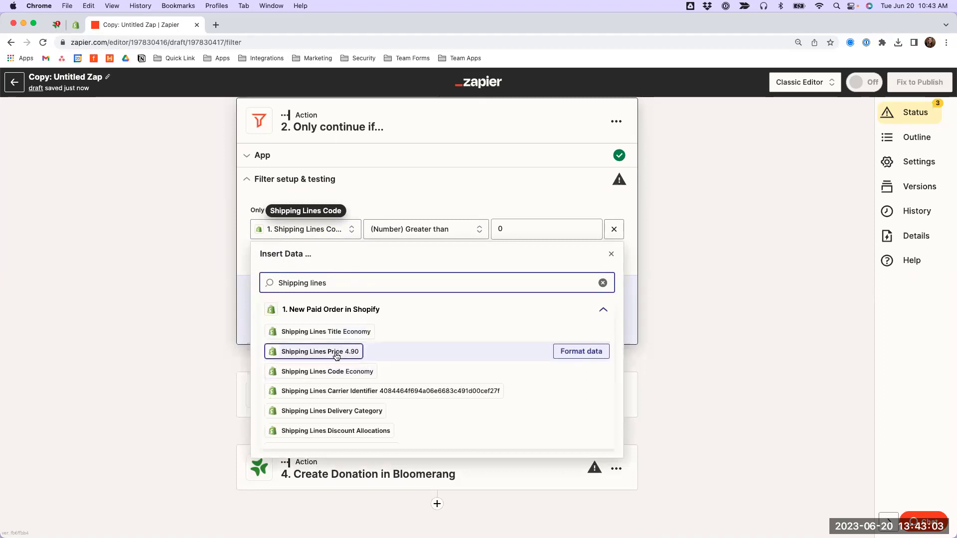
pyautogui.click(334, 351)
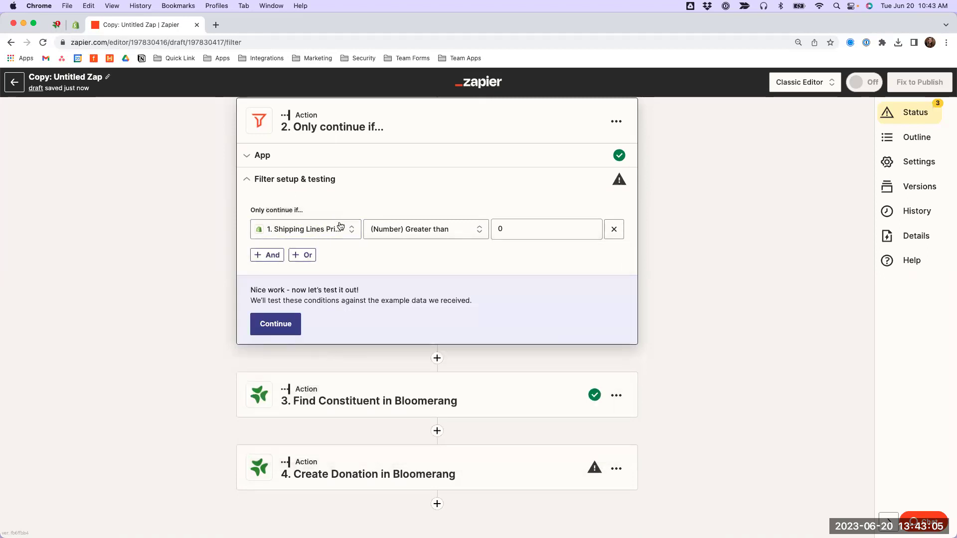
pyautogui.click(280, 322)
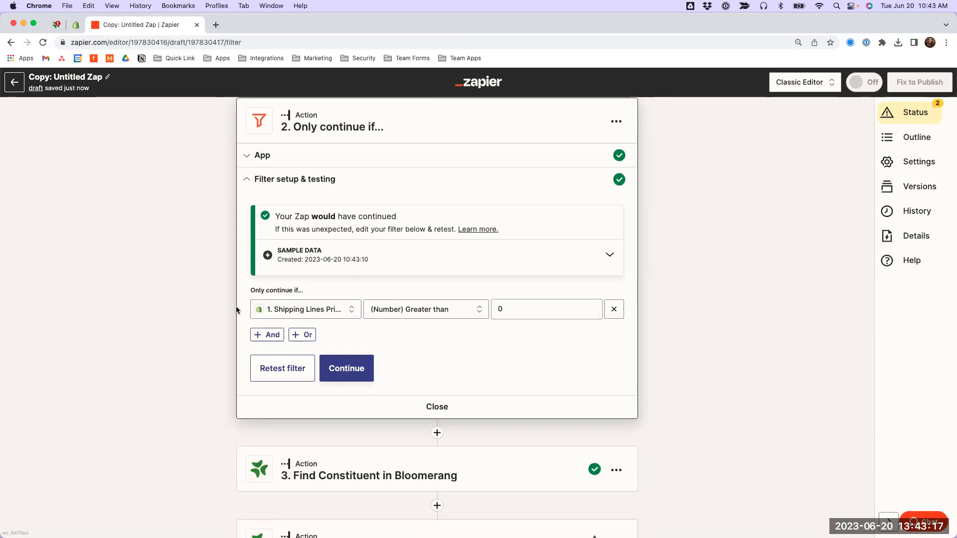
# Insert a Delay by Zapier action directly after the filter, using the Delay For event
pyautogui.scroll(-3, 204, 286)
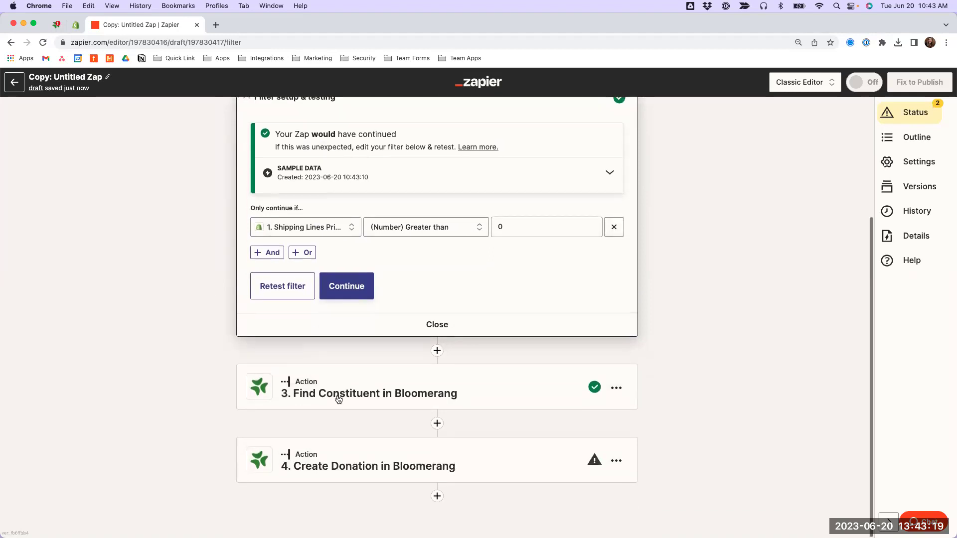
pyautogui.click(437, 352)
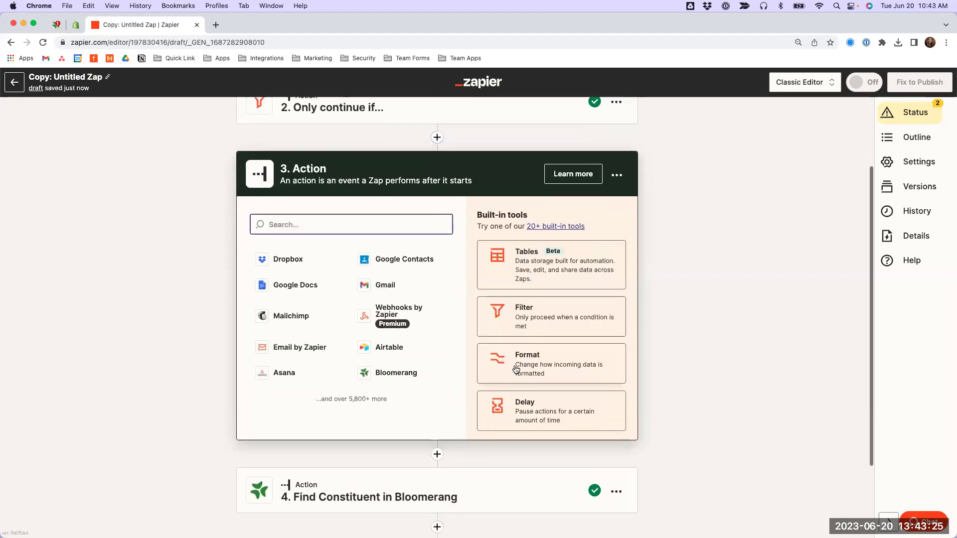
pyautogui.click(511, 420)
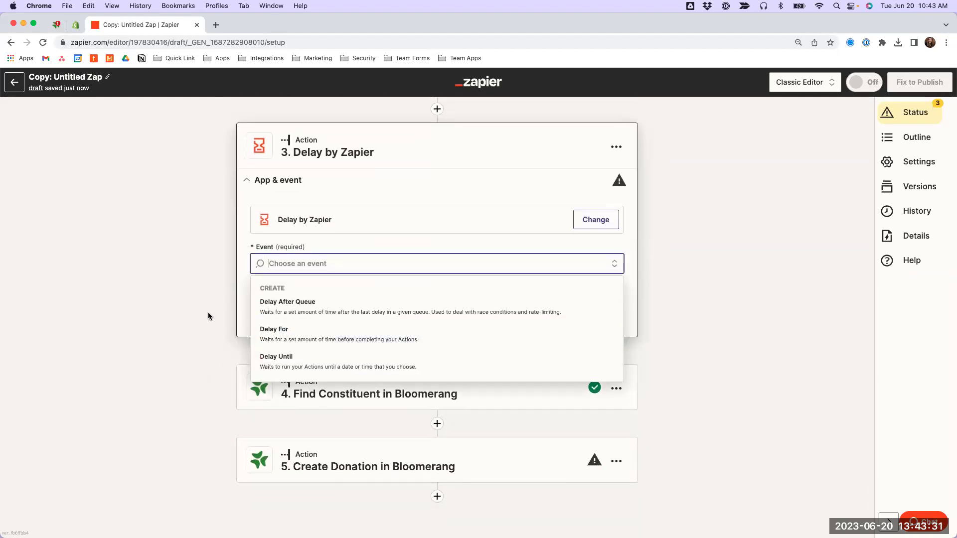
pyautogui.scroll(3, 210, 316)
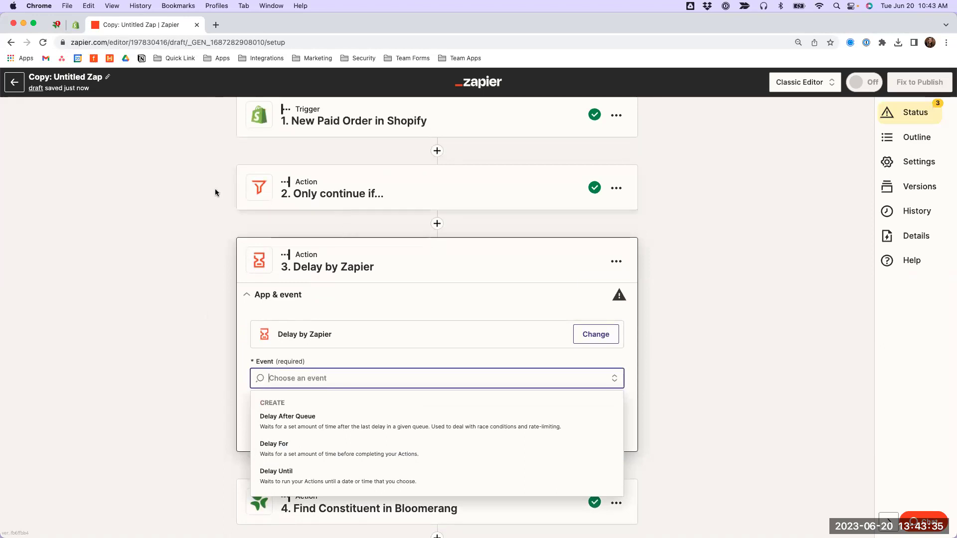
pyautogui.scroll(-3, 175, 204)
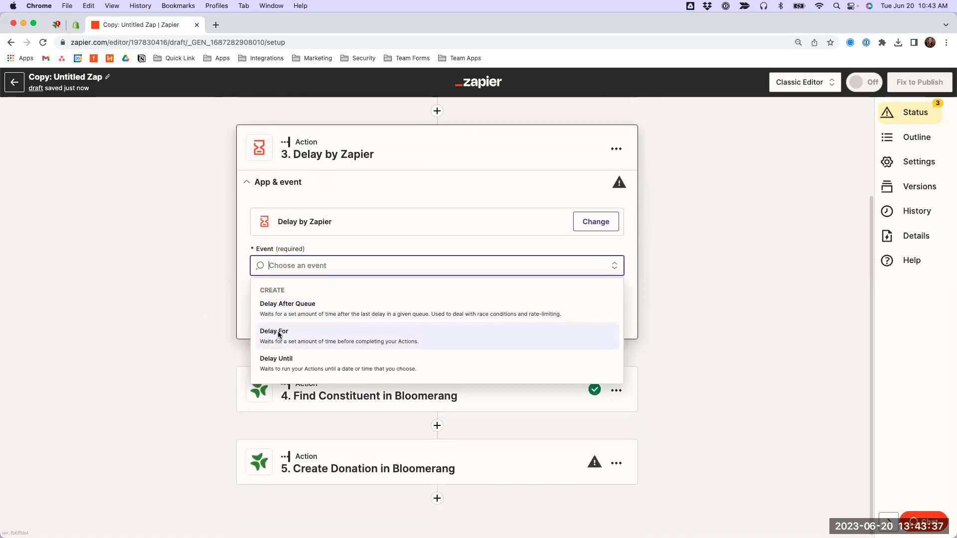
pyautogui.click(278, 334)
pyautogui.click(277, 312)
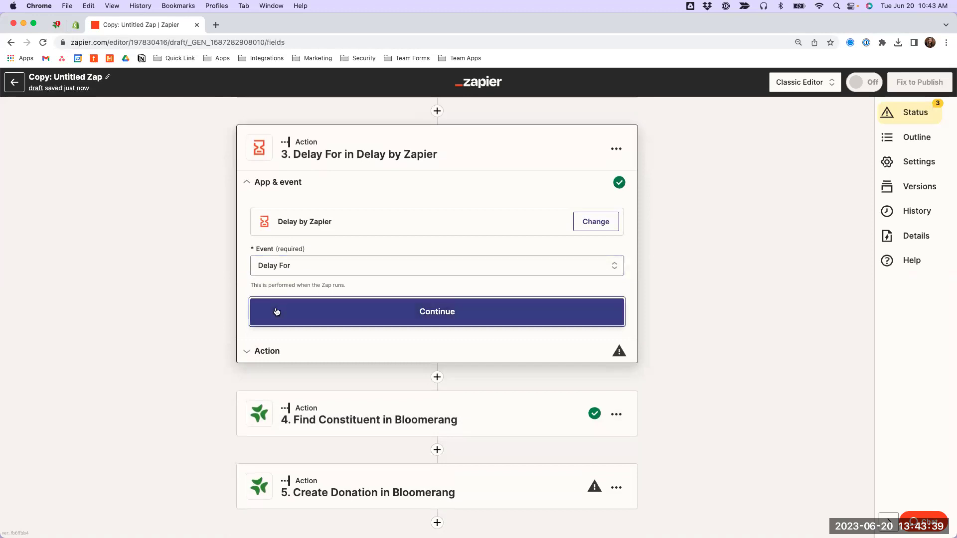
# Set the Delay For action to wait 2 minutes and skip its test
pyautogui.click(279, 244)
pyautogui.write('2.')
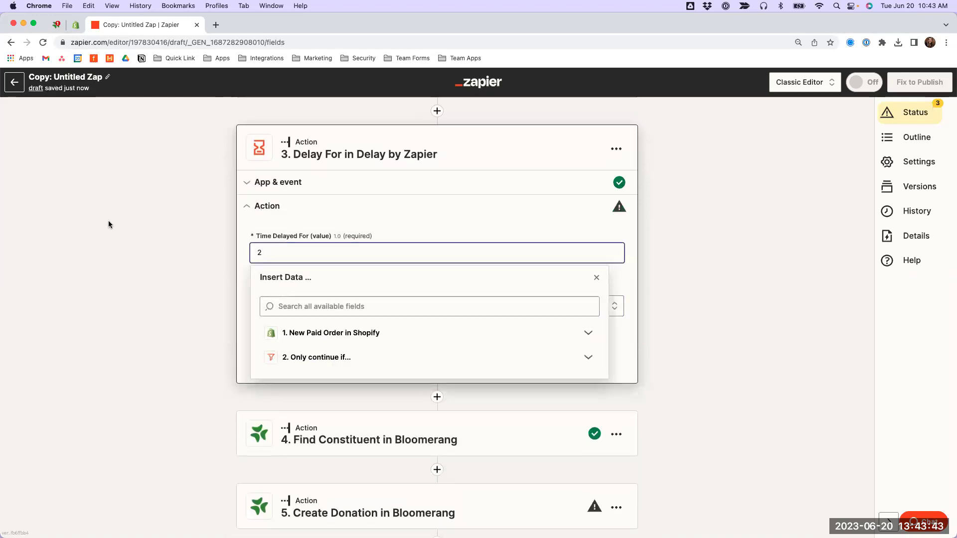
pyautogui.click(278, 307)
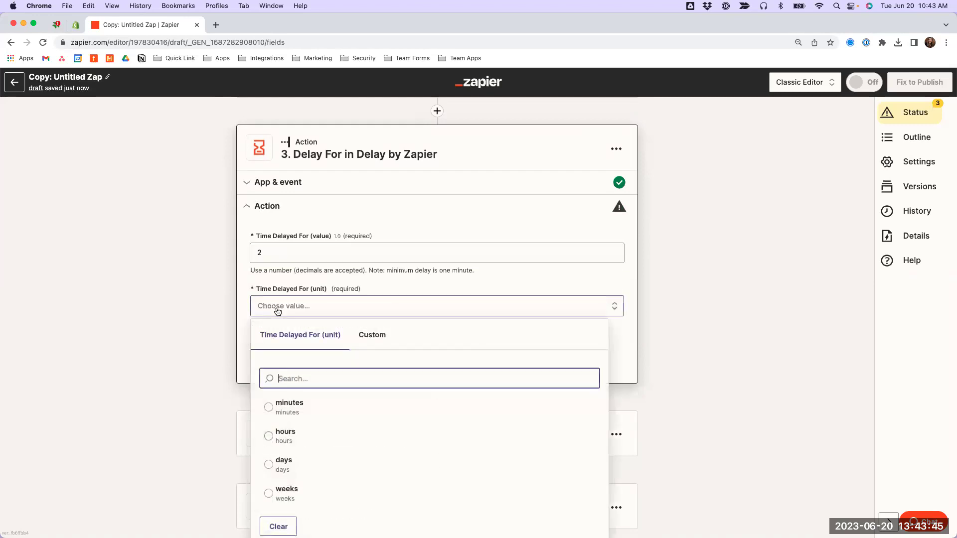
pyautogui.click(288, 407)
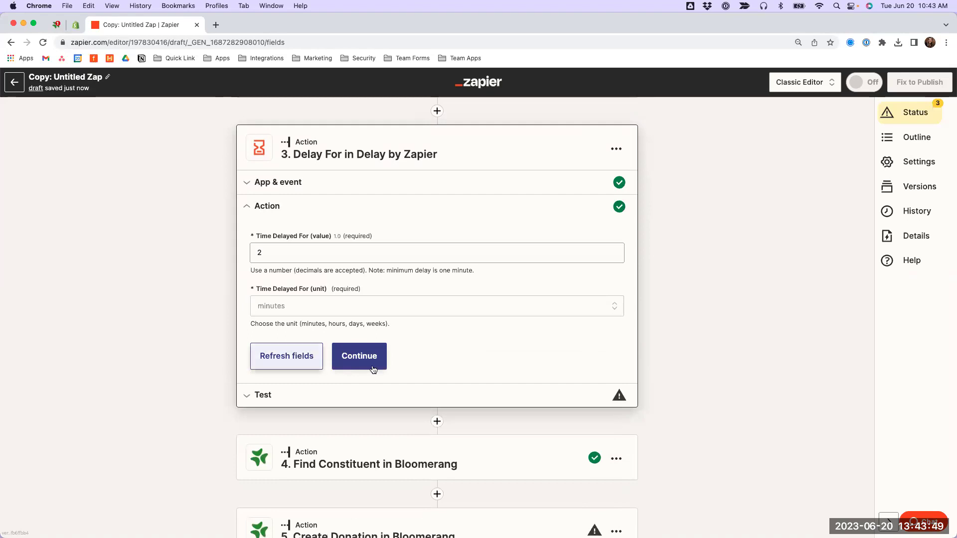
pyautogui.click(373, 369)
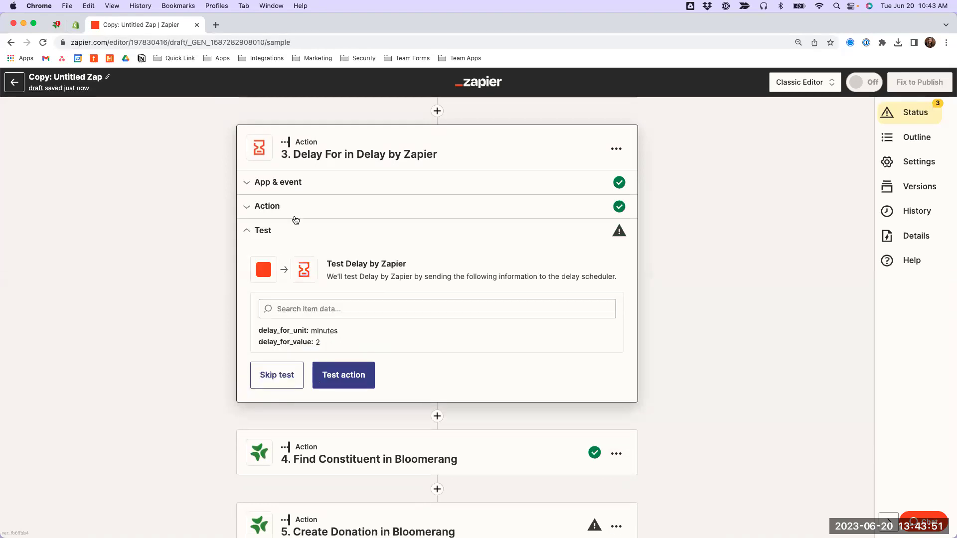
pyautogui.click(271, 383)
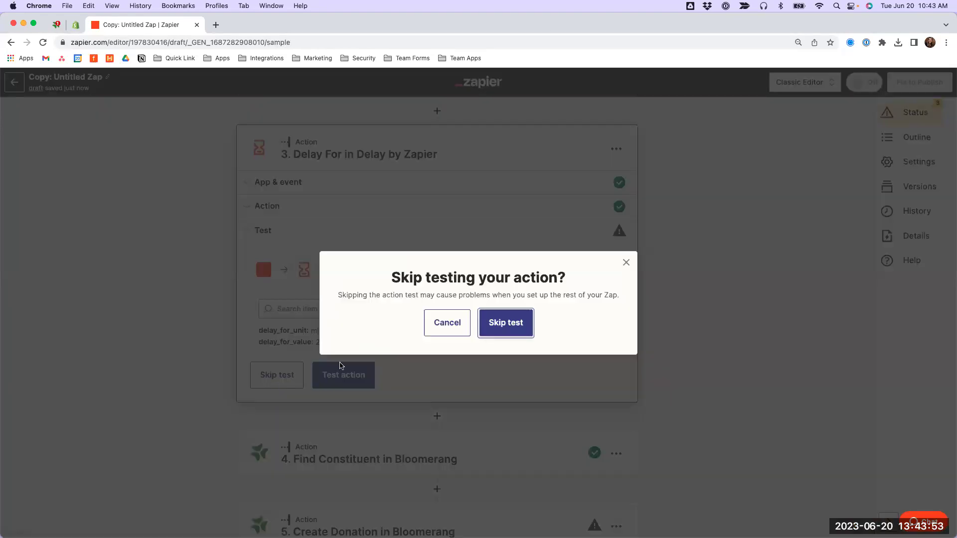
pyautogui.click(516, 327)
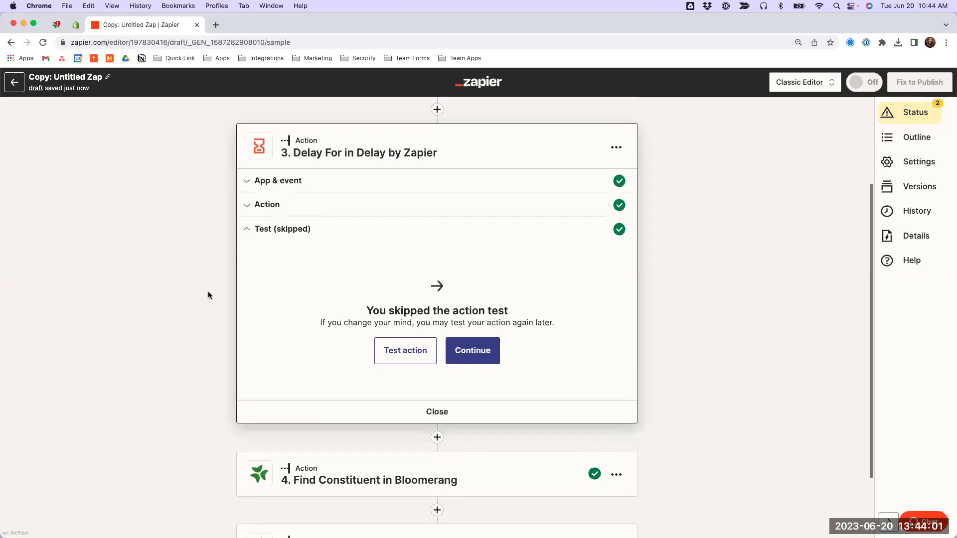
# Review the Find Constituent action's search fields and its settings for creating a constituent that does not exist
pyautogui.scroll(-3, 209, 295)
pyautogui.click(352, 383)
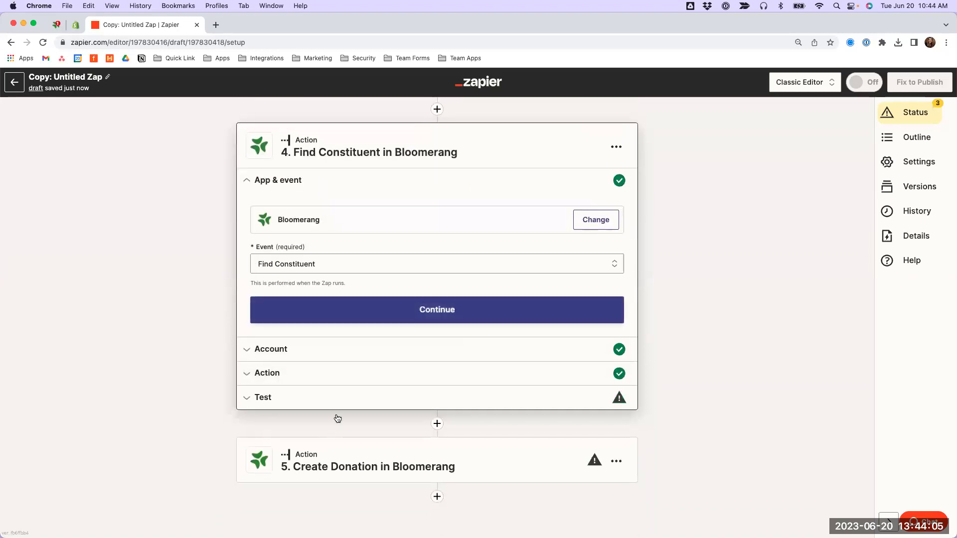
pyautogui.click(249, 374)
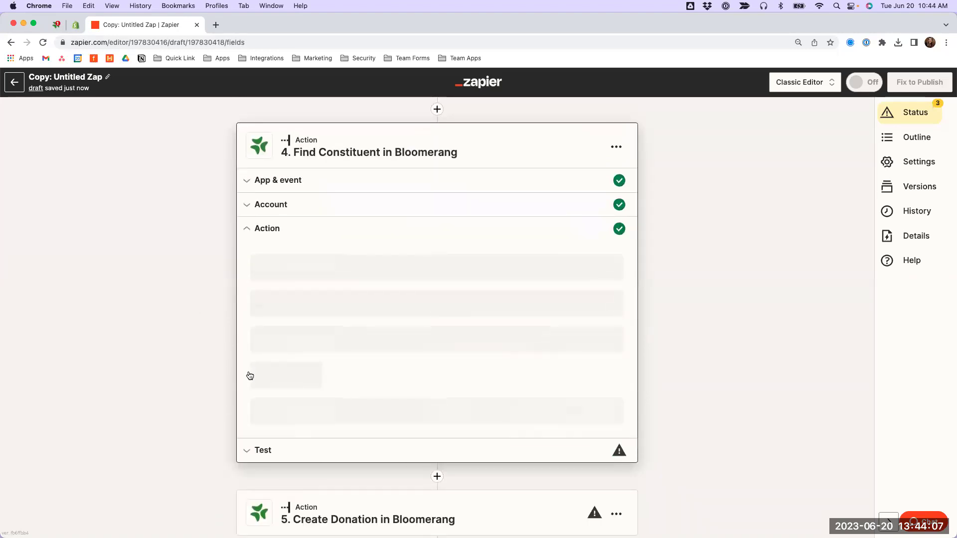
pyautogui.scroll(-2, 184, 315)
pyautogui.scroll(-1, 184, 315)
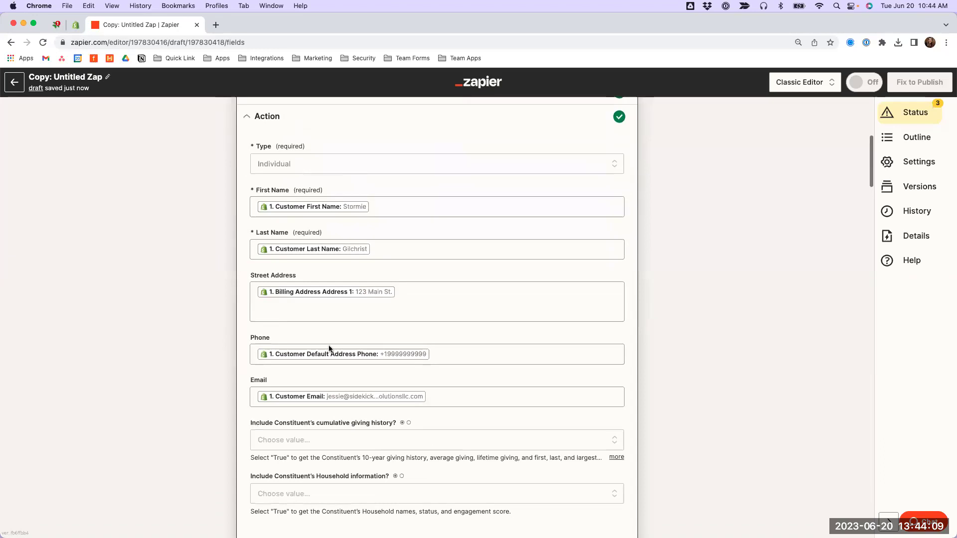
pyautogui.scroll(-4, 177, 376)
pyautogui.scroll(-15, 177, 375)
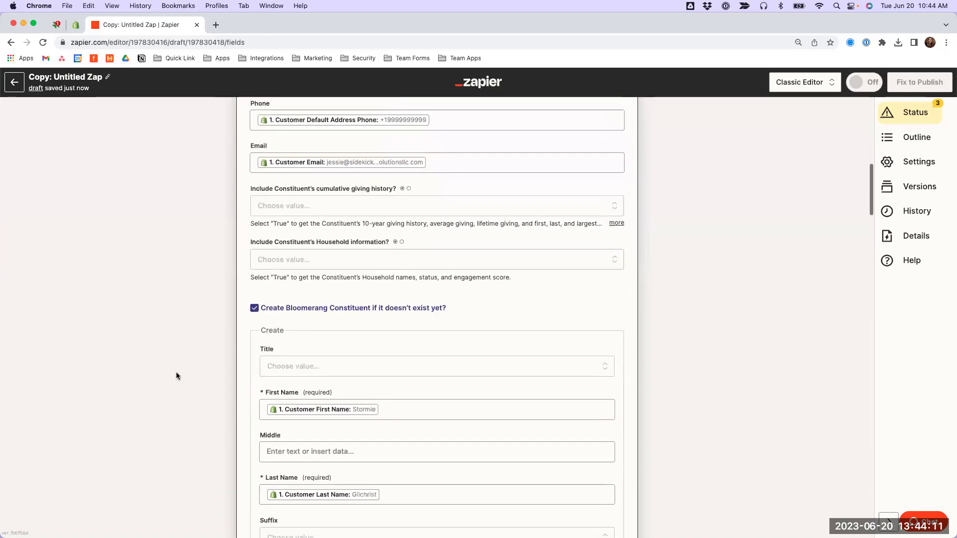
pyautogui.scroll(-20, 177, 376)
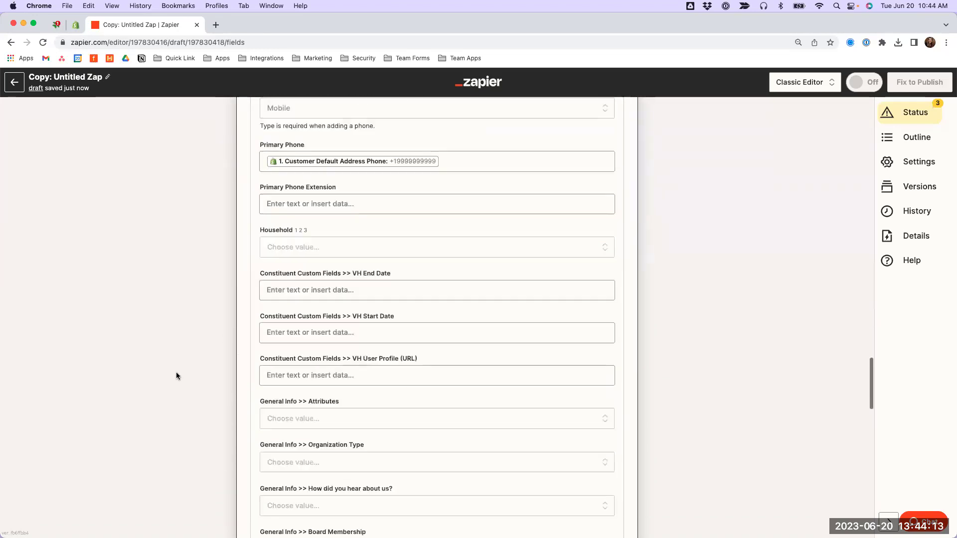
pyautogui.scroll(-5, 303, 389)
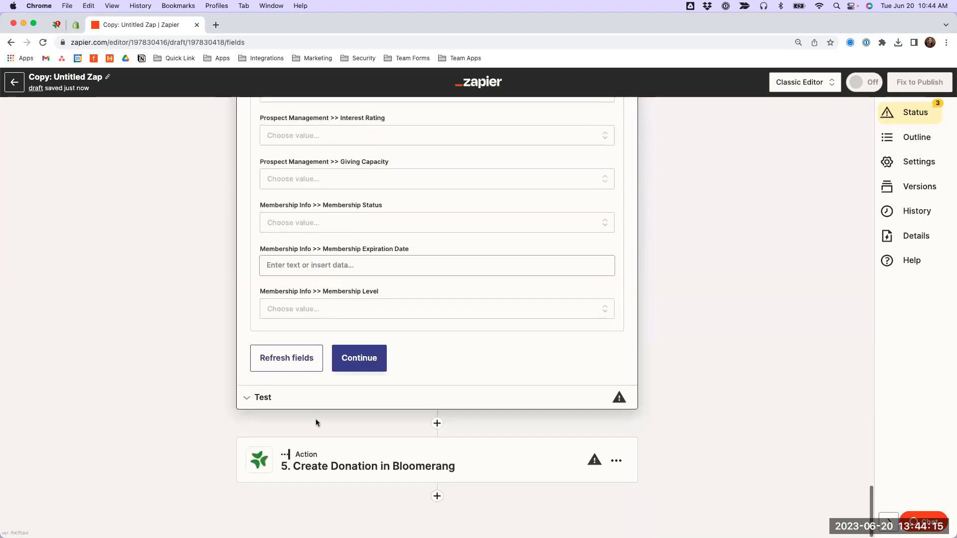
# Test the Find Constituent action in Bloomerang so the Create Donation step can use its constituent ID
pyautogui.click(309, 458)
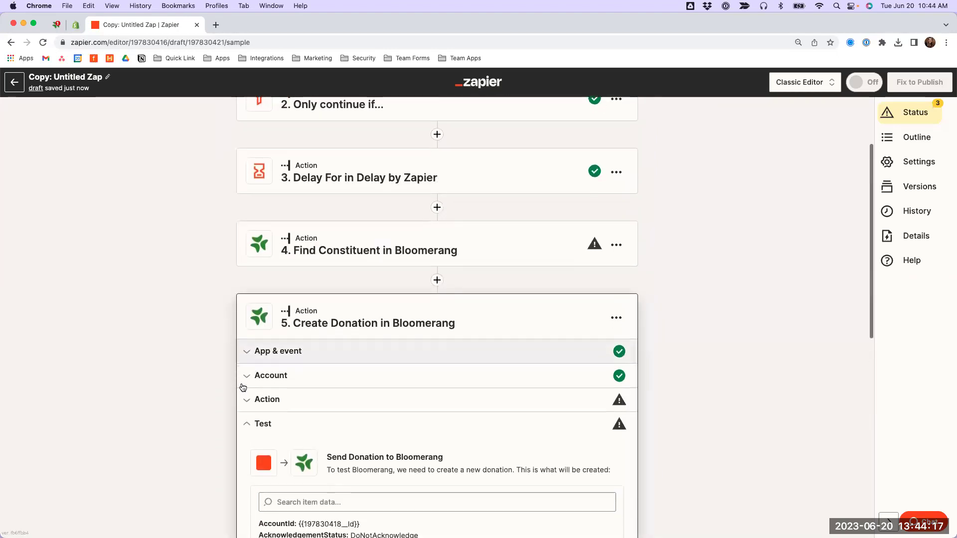
pyautogui.click(247, 399)
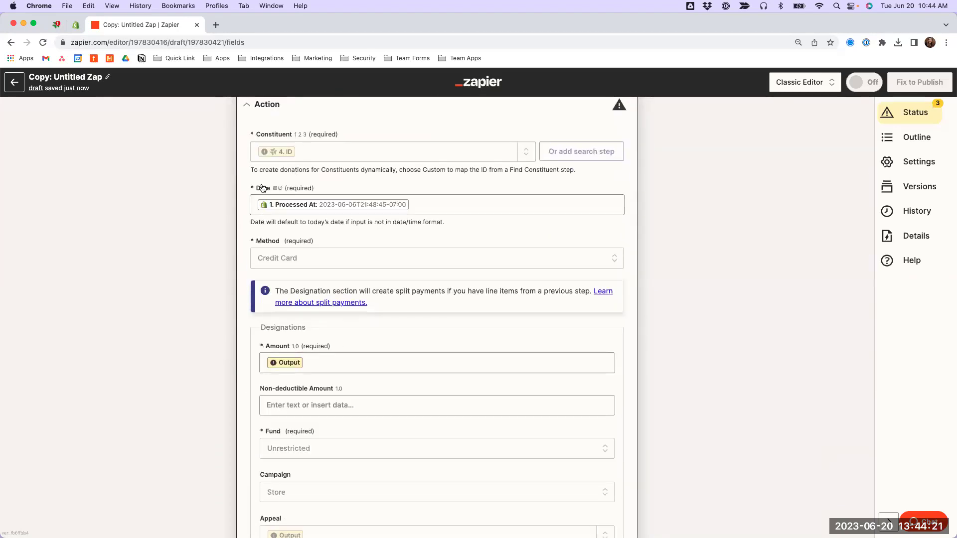
pyautogui.scroll(3, 318, 173)
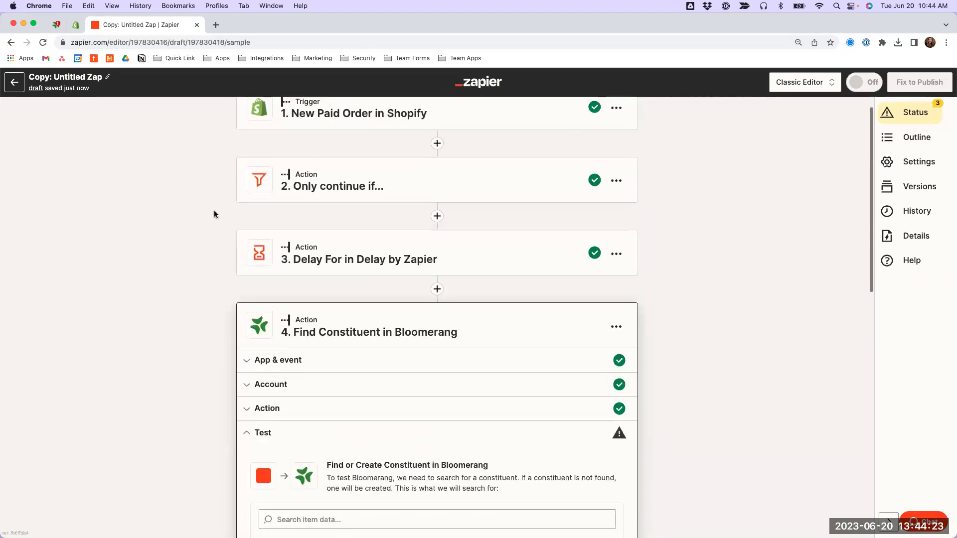
pyautogui.click(342, 382)
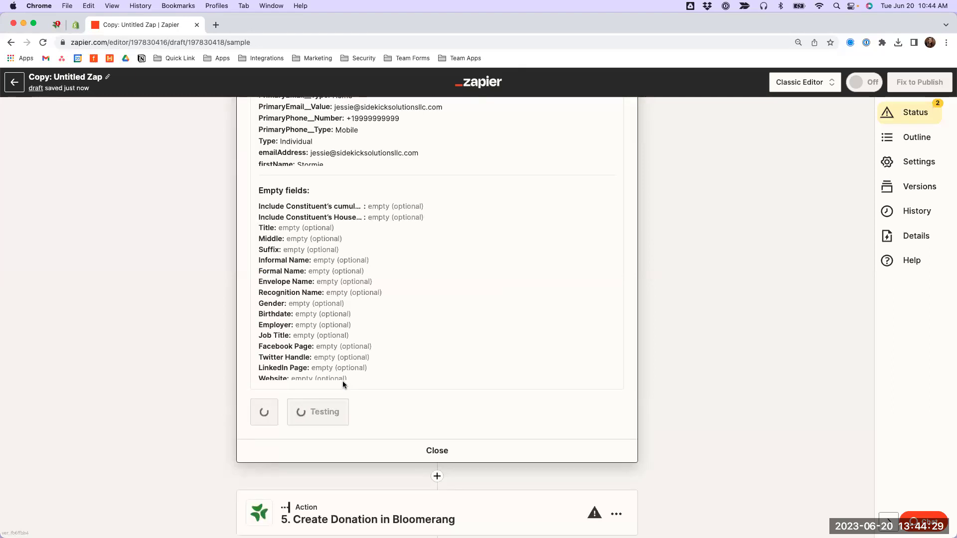
pyautogui.click(343, 381)
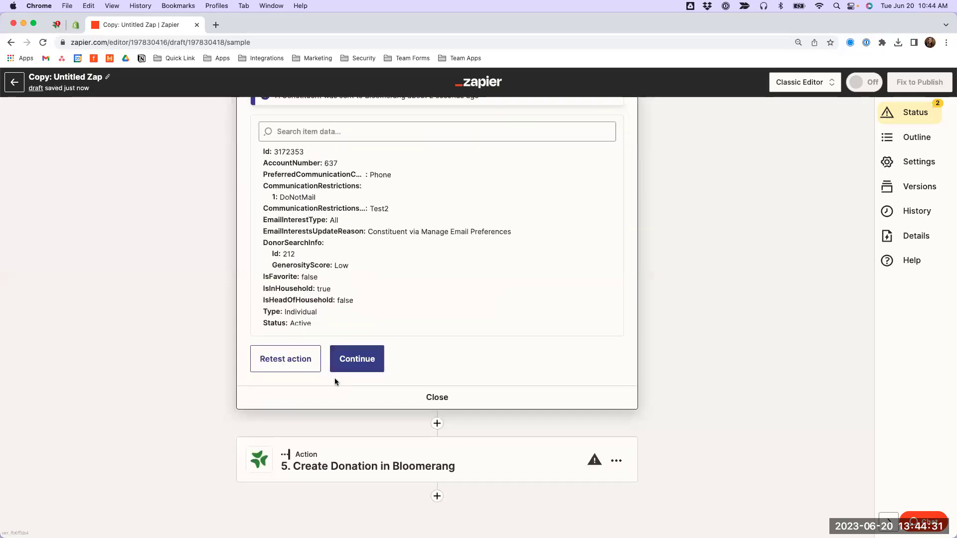
# Replace the outdated Output mapping in the Create Donation action's Amount with the Shopify order's Shipping Lines Price
pyautogui.click(348, 477)
pyautogui.click(256, 428)
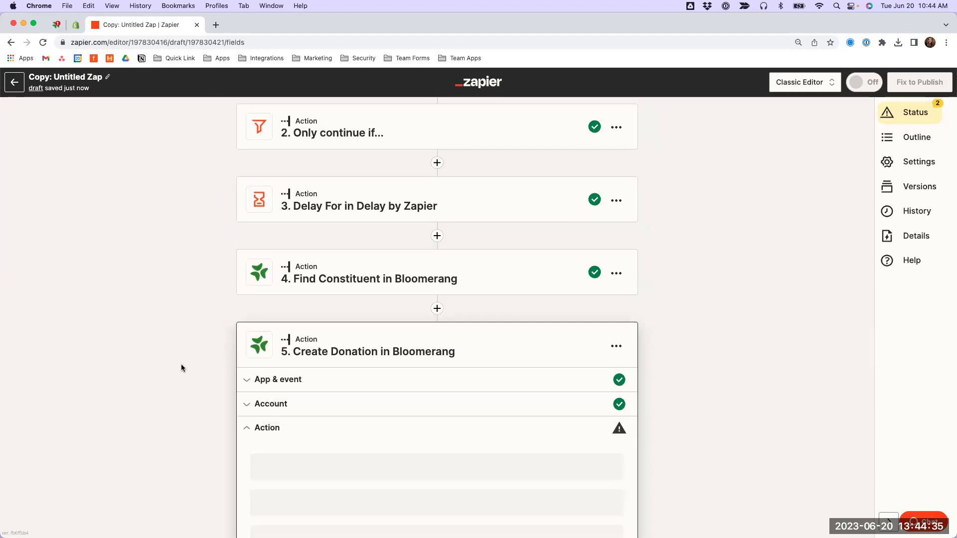
pyautogui.scroll(-6, 181, 371)
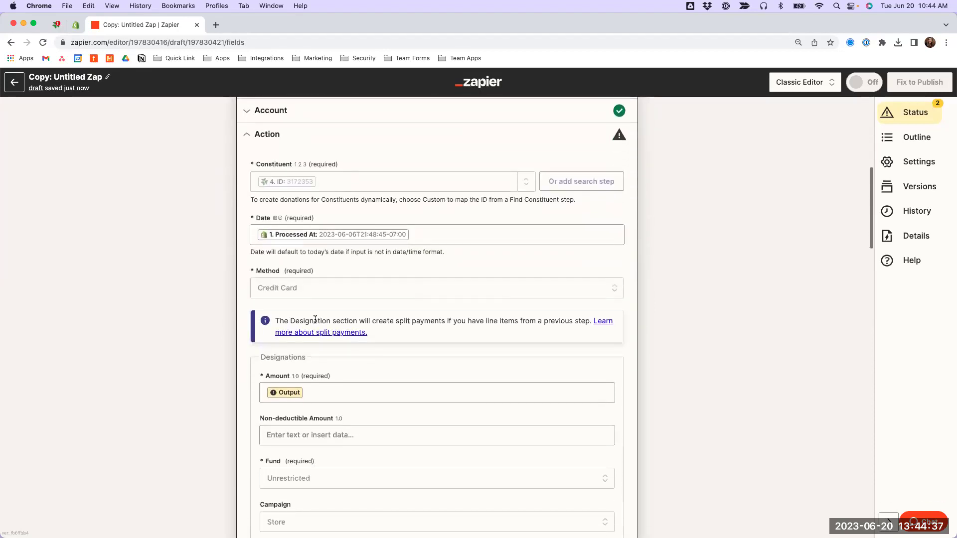
pyautogui.click(321, 263)
pyautogui.press('BackSpace')
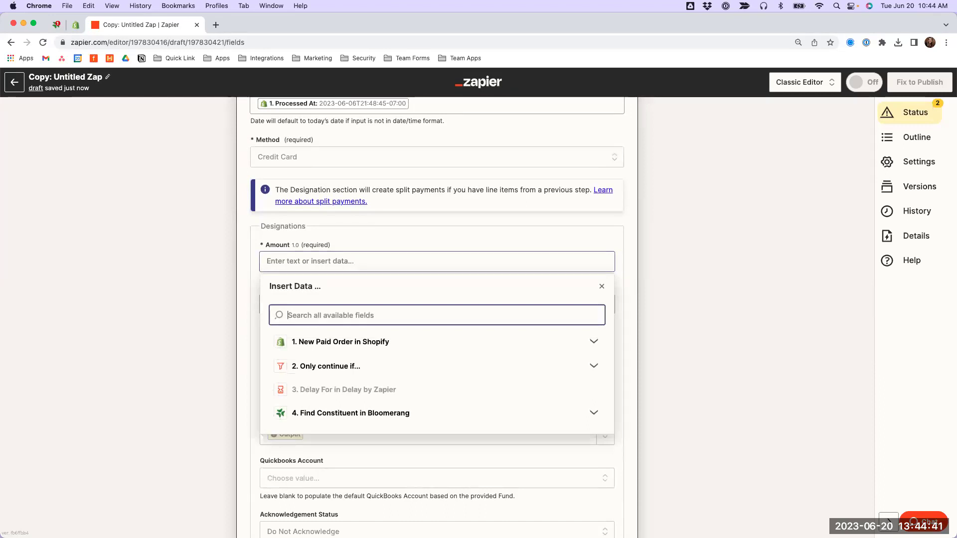
pyautogui.write('Shipping Lines')
pyautogui.click(353, 384)
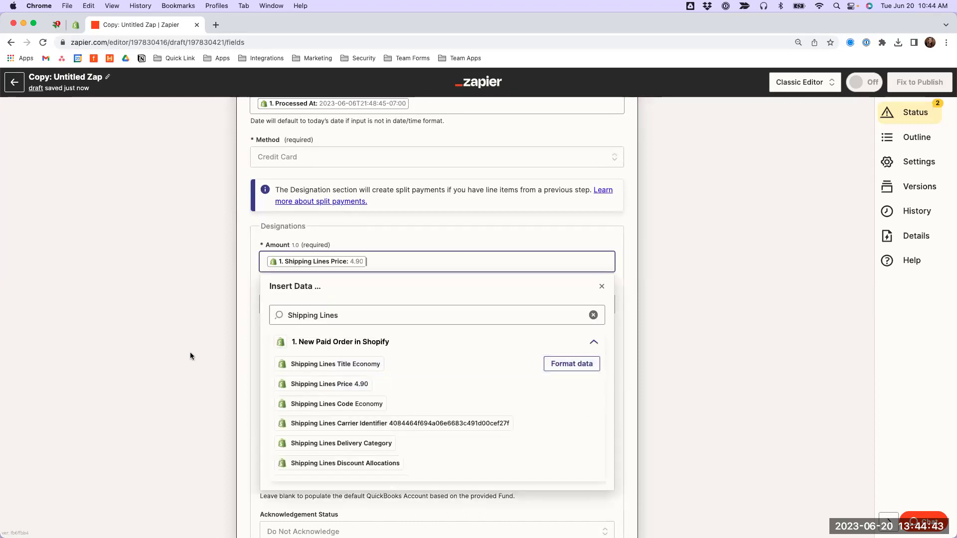
pyautogui.click(179, 329)
pyautogui.scroll(-2, 324, 345)
pyautogui.click(334, 338)
pyautogui.click(334, 324)
pyautogui.click(296, 325)
pyautogui.write('Sh')
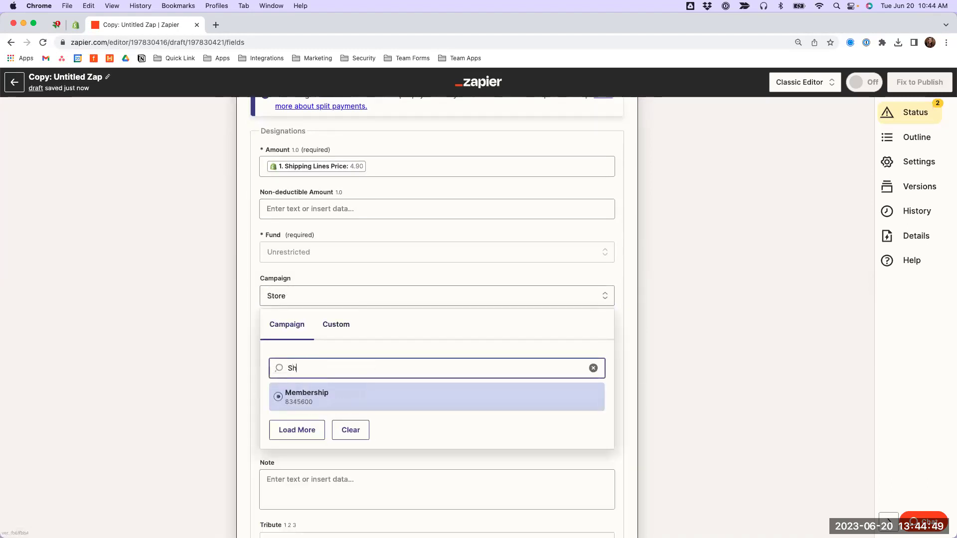
pyautogui.write('ipping')
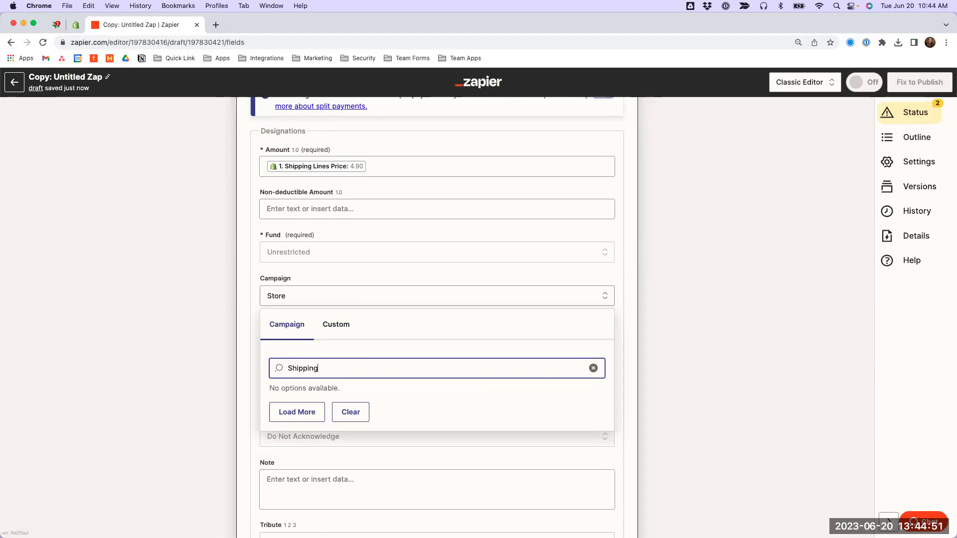
pyautogui.press('BackSpace')
pyautogui.press('BackSpace')
pyautogui.press('BackSpace')
pyautogui.press('BackSpace')
pyautogui.press('BackSpace')
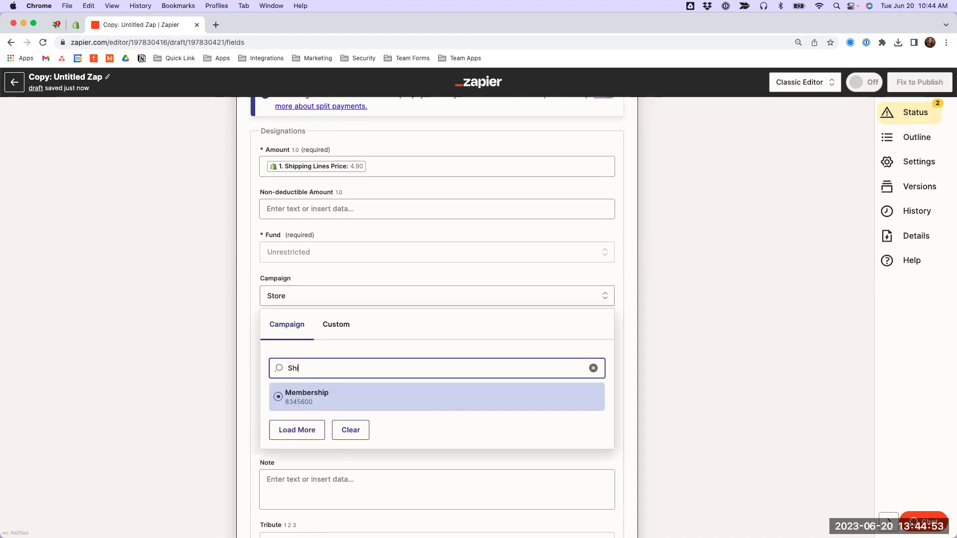
pyautogui.click(235, 320)
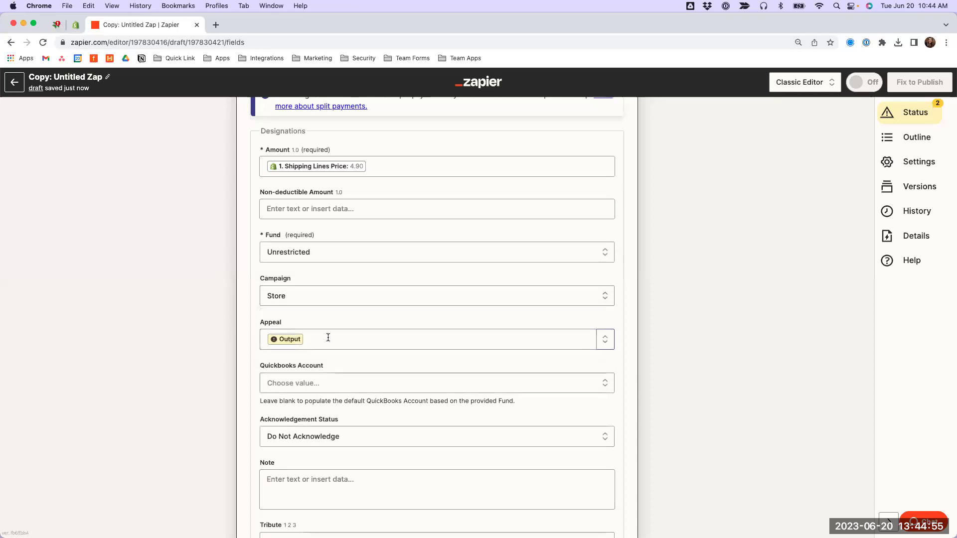
# Replace the outdated Output mapping in the donation's Appeal with the Shipping appeal
pyautogui.click(327, 337)
pyautogui.press('BackSpace')
pyautogui.click(291, 374)
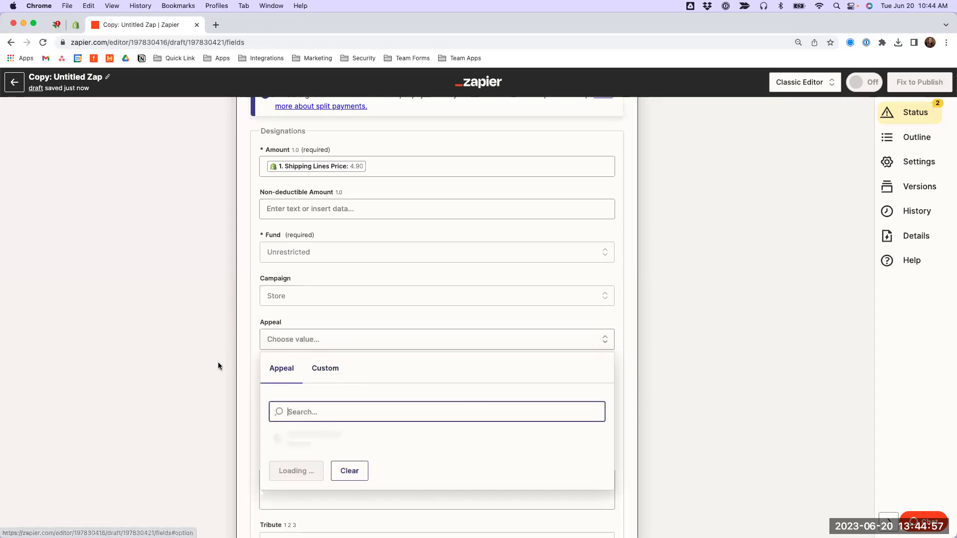
pyautogui.write('Shippin')
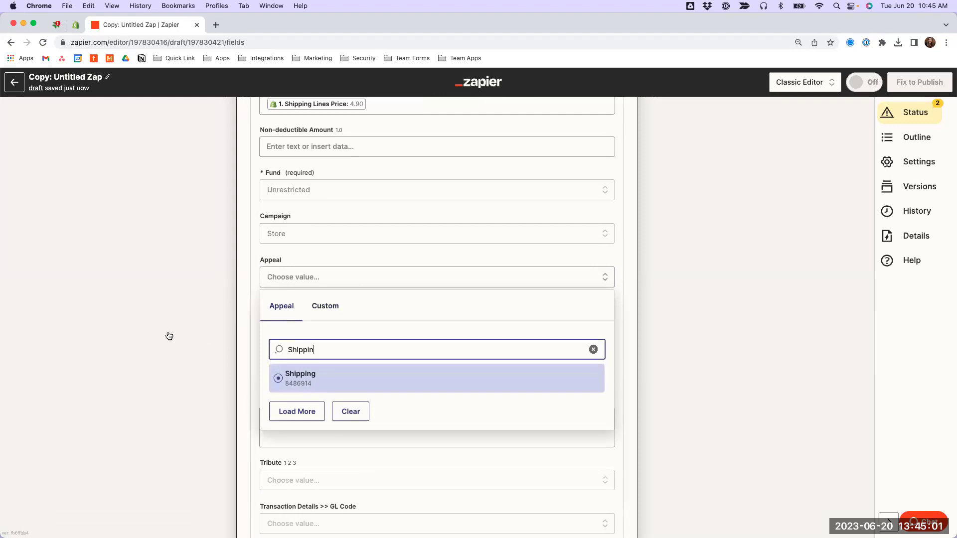
pyautogui.press('Return')
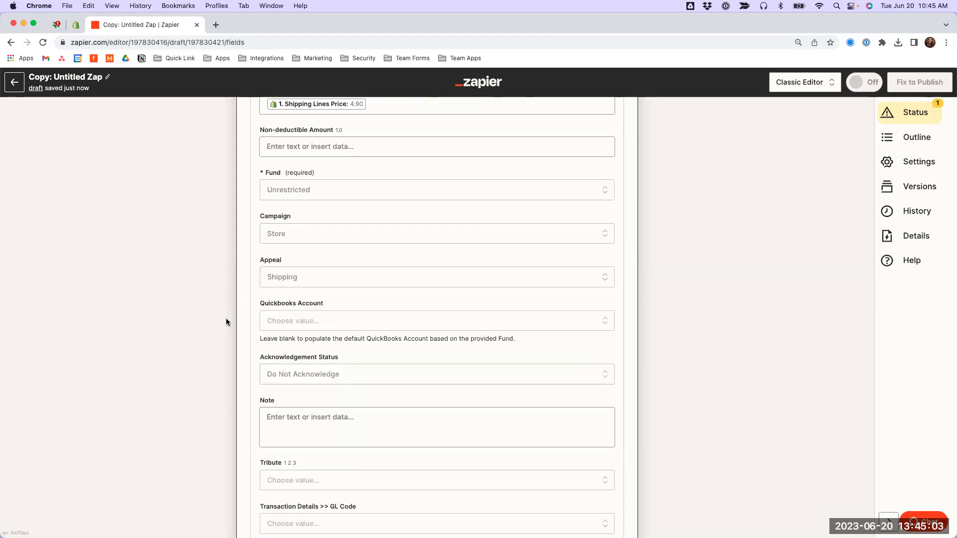
pyautogui.scroll(2, 301, 251)
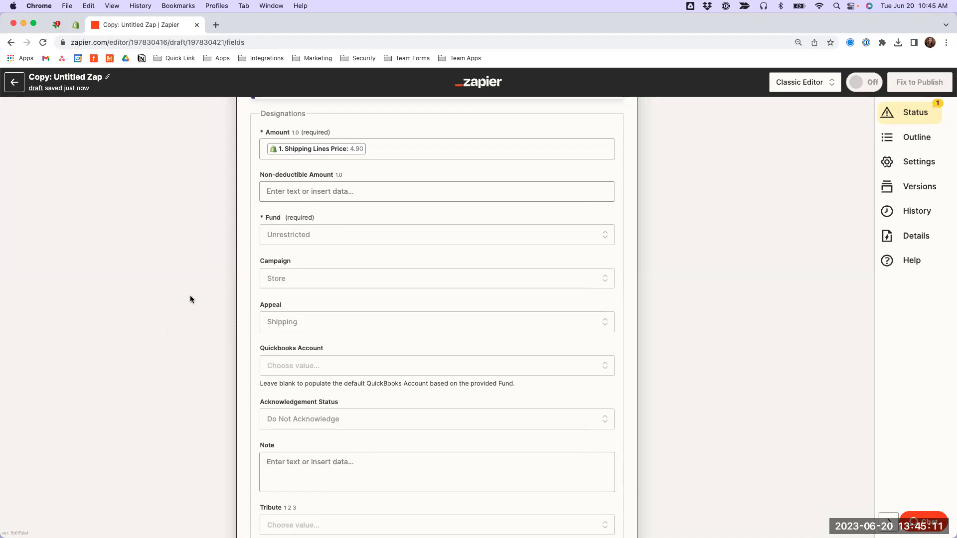
# Clear the donation's Transaction Details Quantity and replace the Description mapping with the text Shipping
pyautogui.scroll(-7, 185, 327)
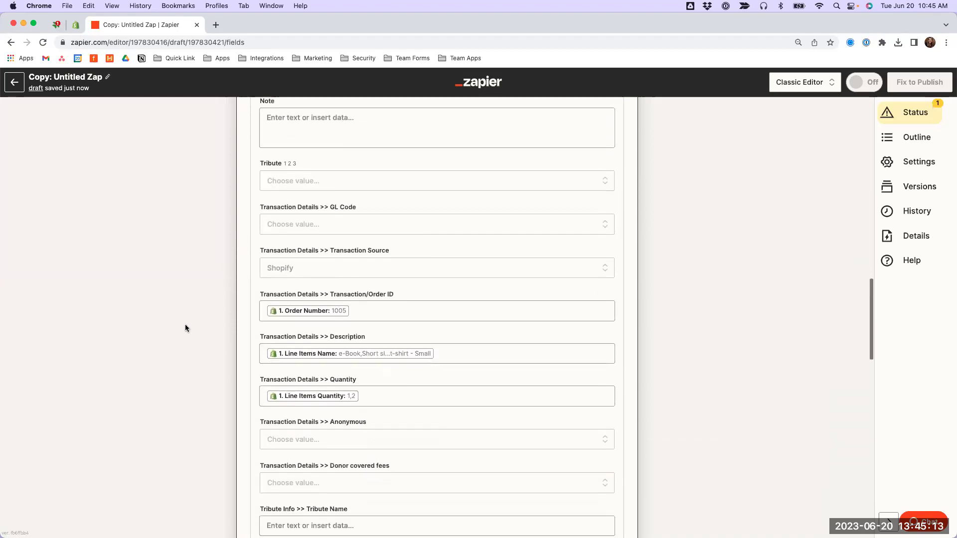
pyautogui.click(374, 367)
pyautogui.press('BackSpace')
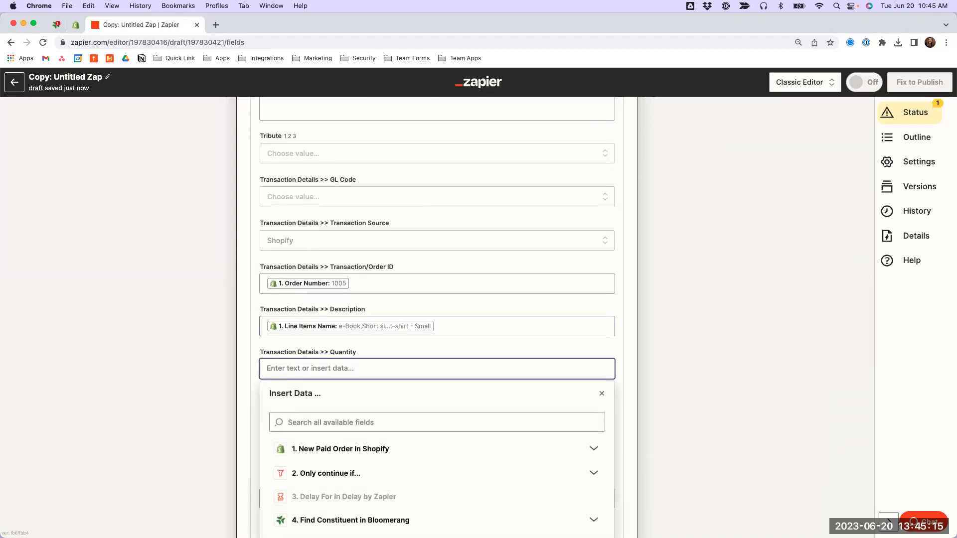
pyautogui.click(446, 328)
pyautogui.press('BackSpace')
pyautogui.write('Shupp')
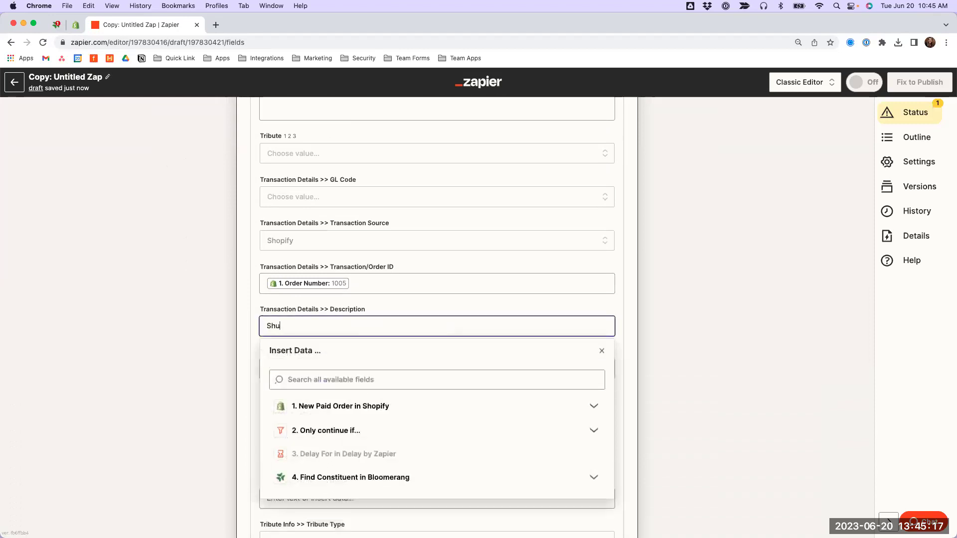
pyautogui.press('BackSpace')
pyautogui.press('BackSpace')
pyautogui.press('BackSpace')
pyautogui.write('ipping')
pyautogui.click(231, 320)
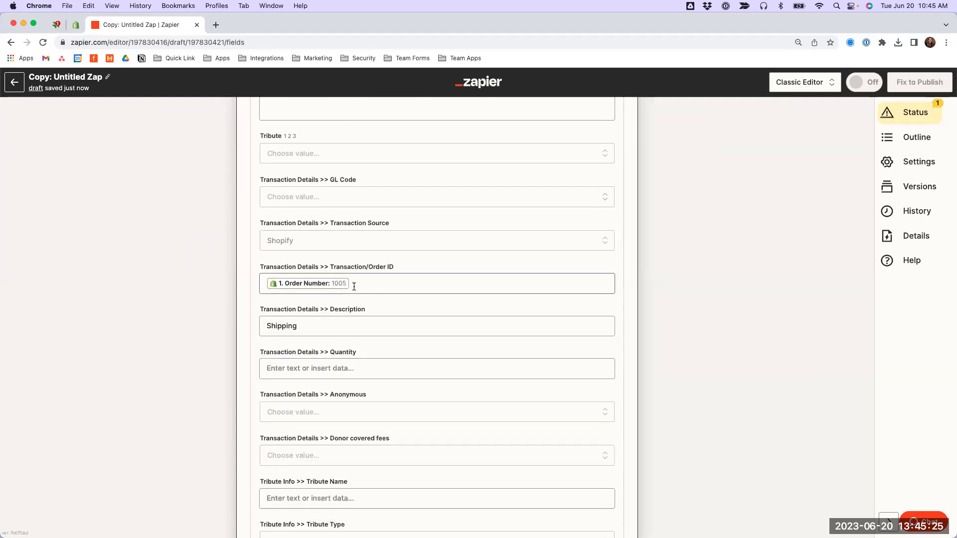
pyautogui.scroll(5, 122, 356)
pyautogui.scroll(7, 121, 357)
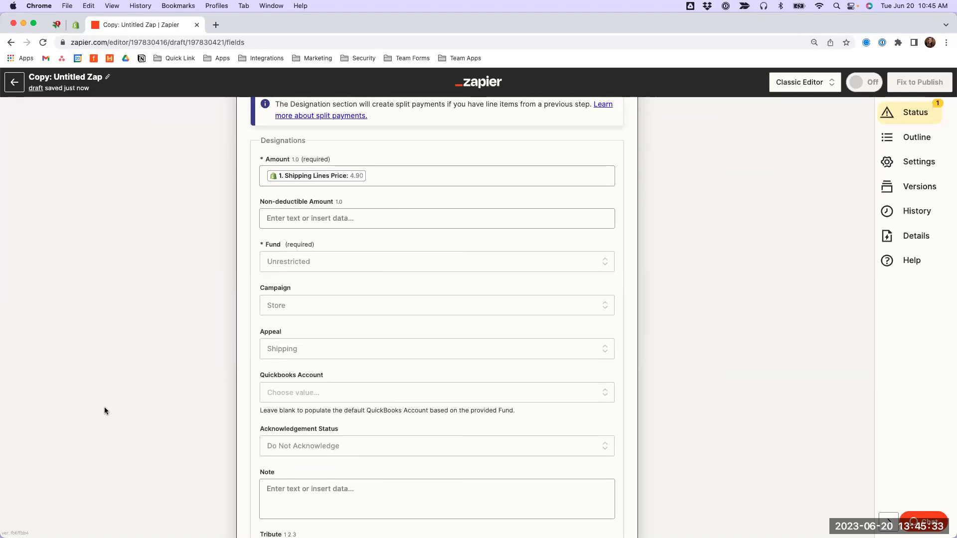
pyautogui.hotkey('ctrl', 'Right')
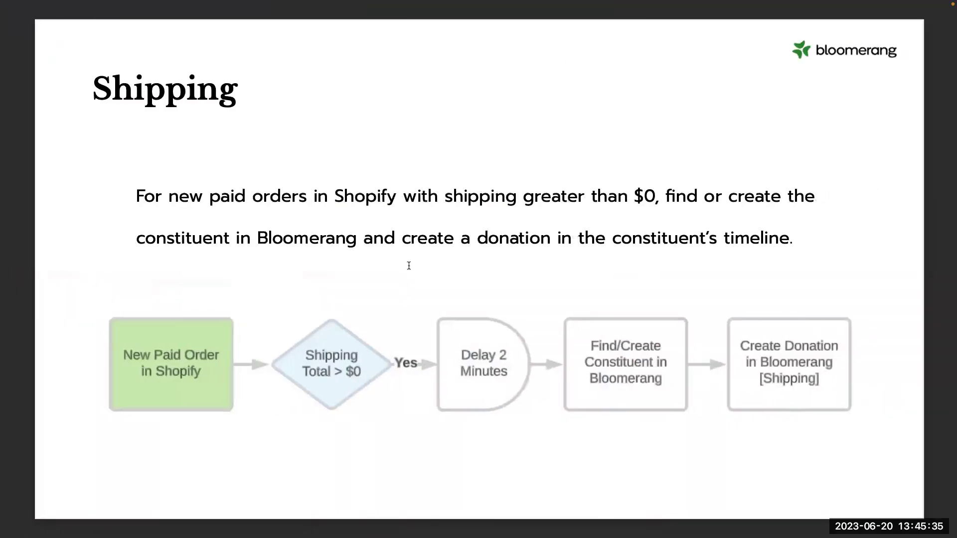
pyautogui.press('Right')
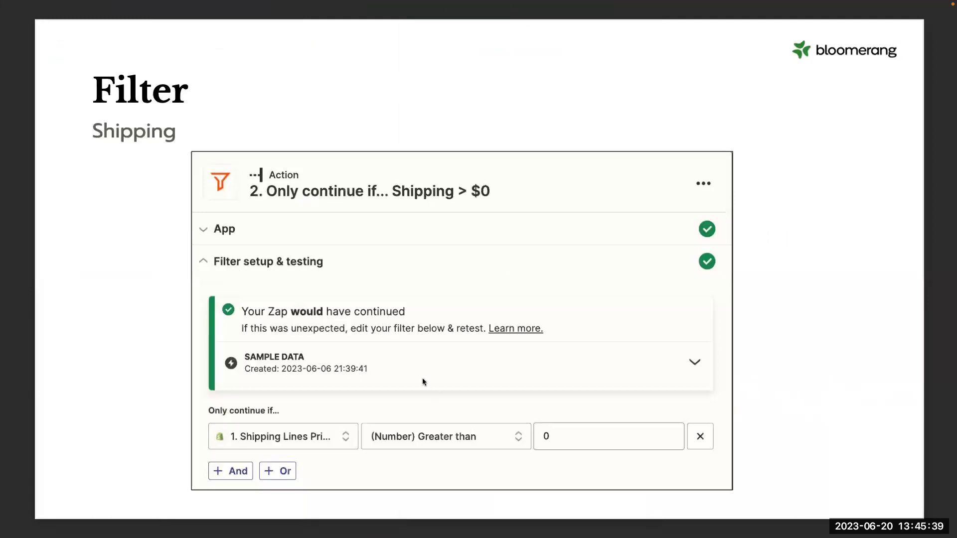
pyautogui.press('Right')
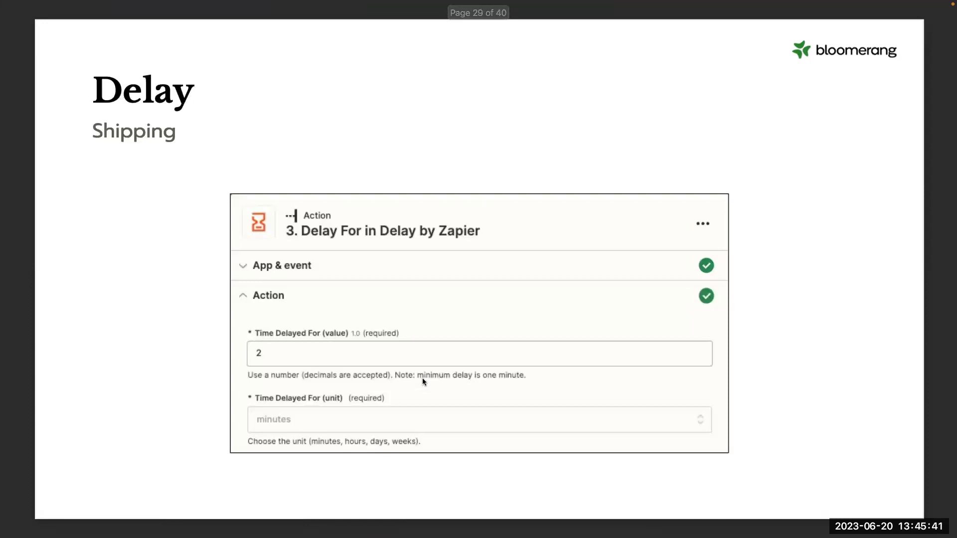
pyautogui.press('Right')
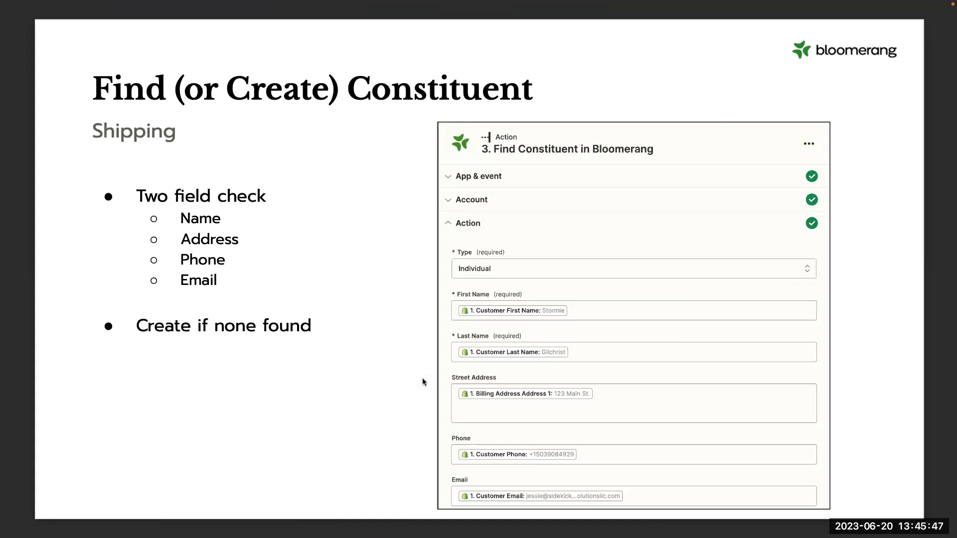
pyautogui.press('Right')
pyautogui.press('Right')
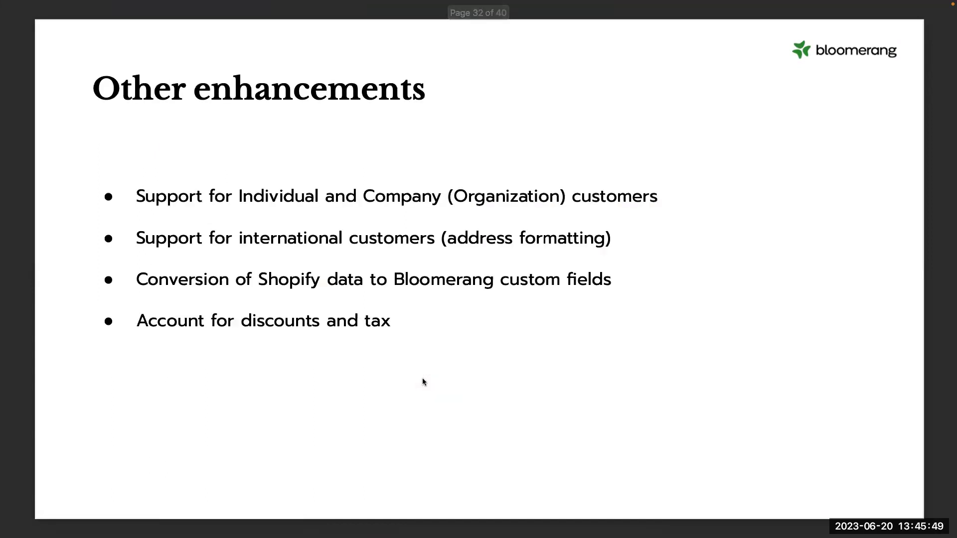